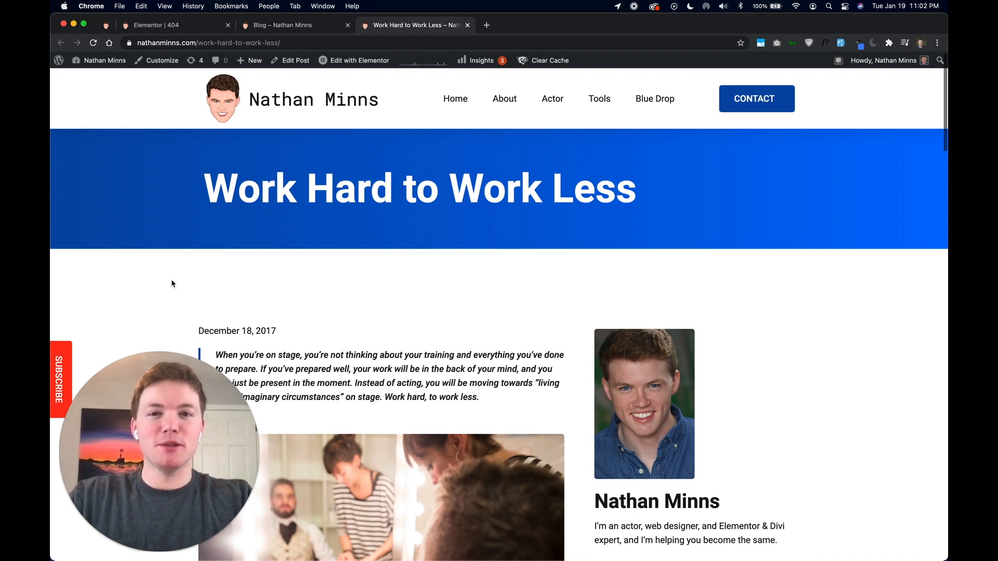
# Highlight the 'Work Hard to Work Less' title and the opening quote on the live post.
pyautogui.moveTo(208, 187); pyautogui.dragTo(717, 183)
pyautogui.click(717, 185)
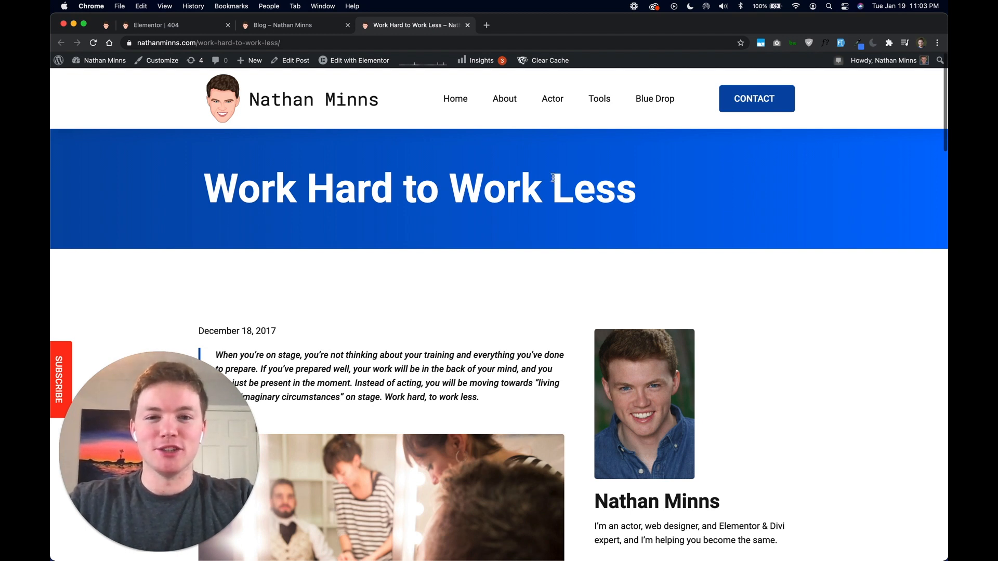
pyautogui.scroll(-3, 426, 171)
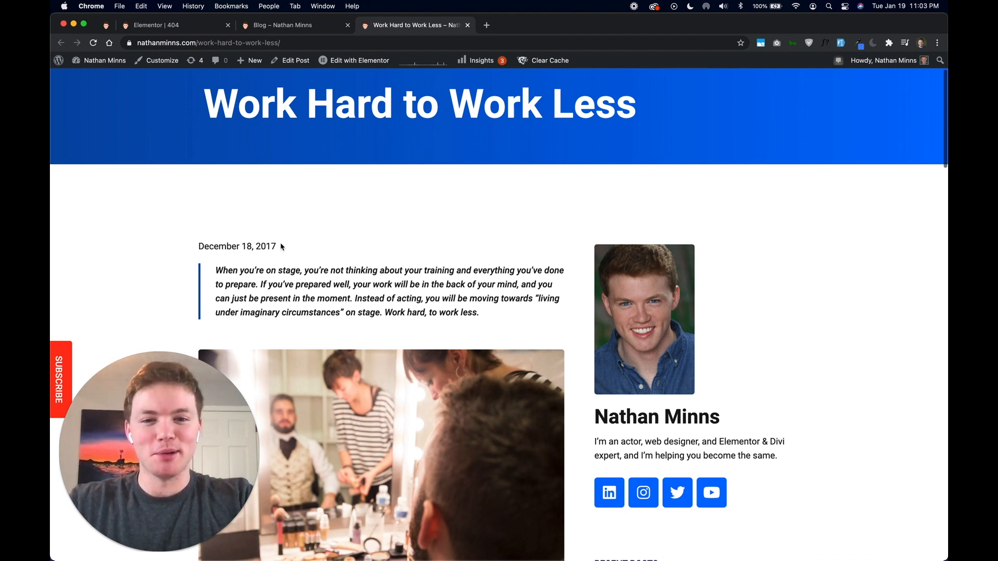
pyautogui.moveTo(490, 318); pyautogui.dragTo(223, 271)
pyautogui.click(215, 273)
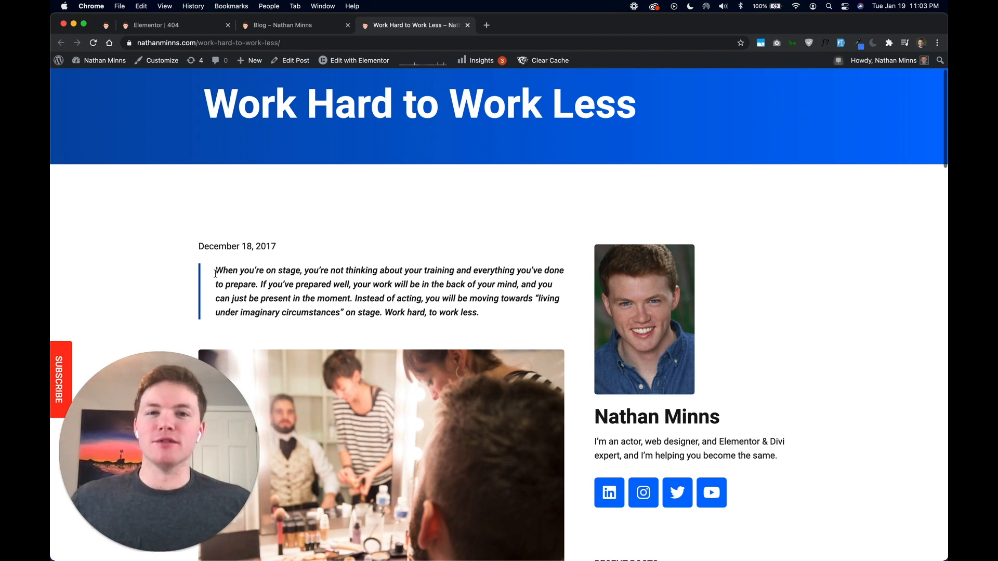
# Scroll down through the rest of the post to review its content and author bio.
pyautogui.scroll(-1, 216, 273)
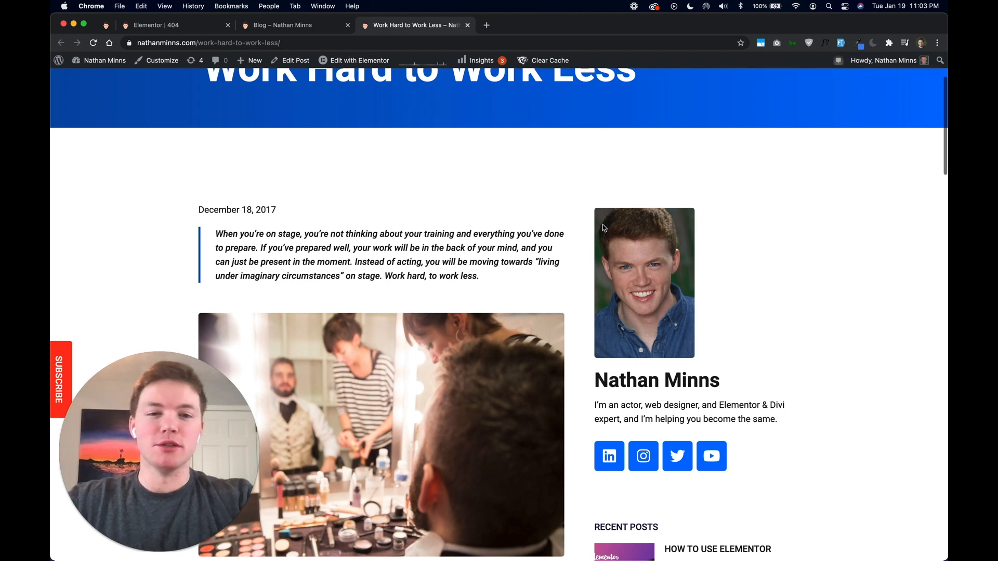
pyautogui.scroll(-3, 604, 228)
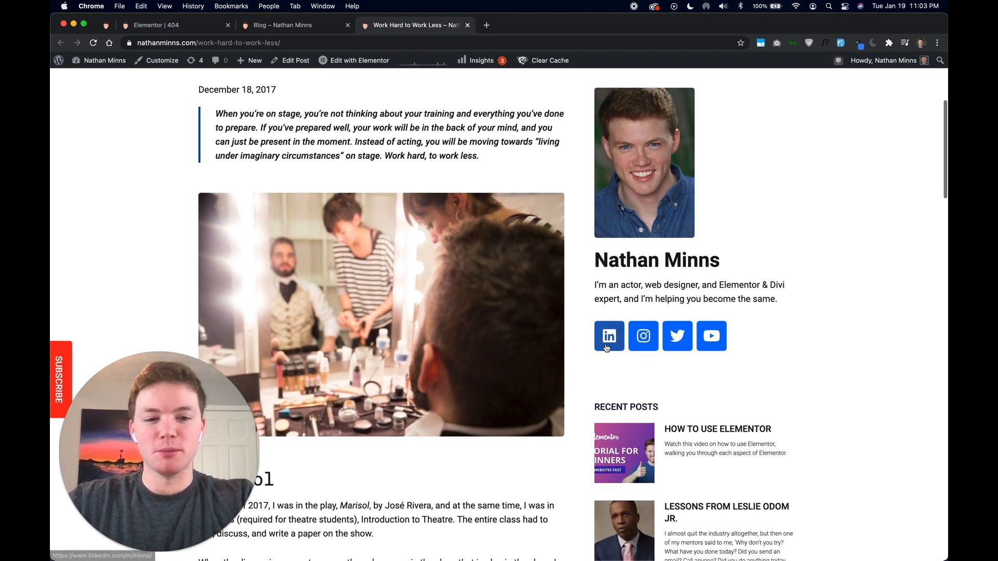
pyautogui.scroll(-1, 607, 343)
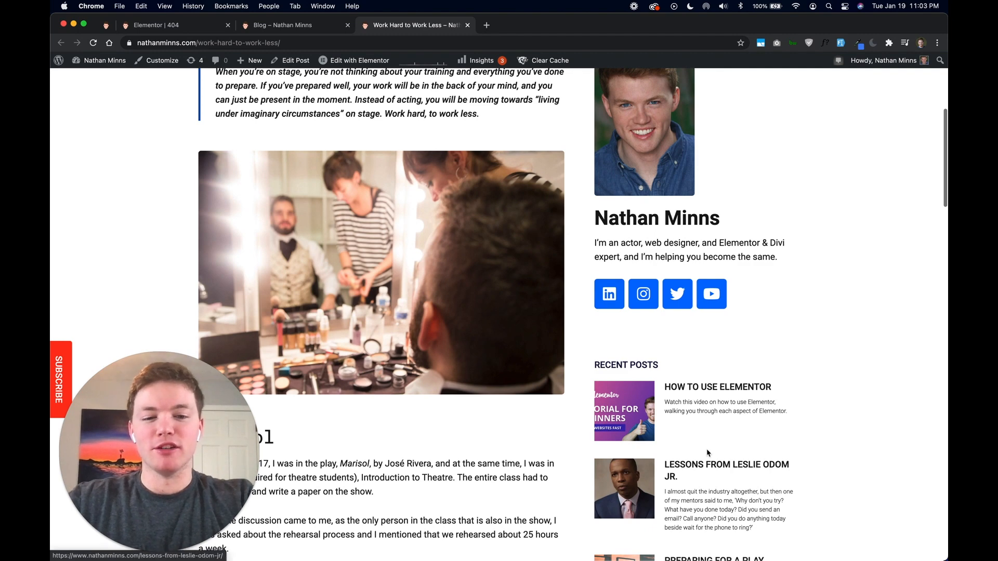
pyautogui.scroll(-5, 708, 453)
pyautogui.scroll(-2, 707, 453)
pyautogui.scroll(6, 707, 454)
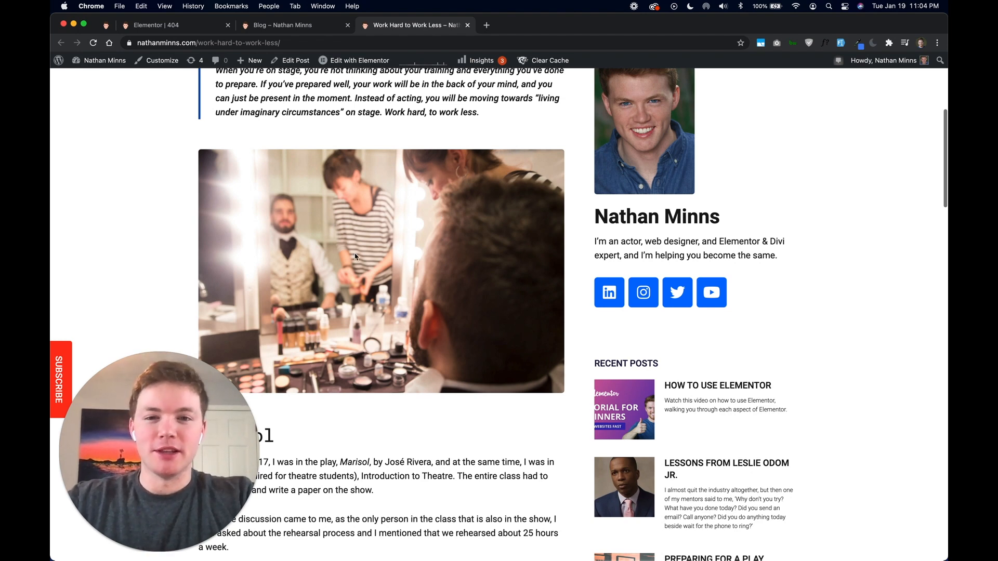
pyautogui.scroll(-5, 356, 257)
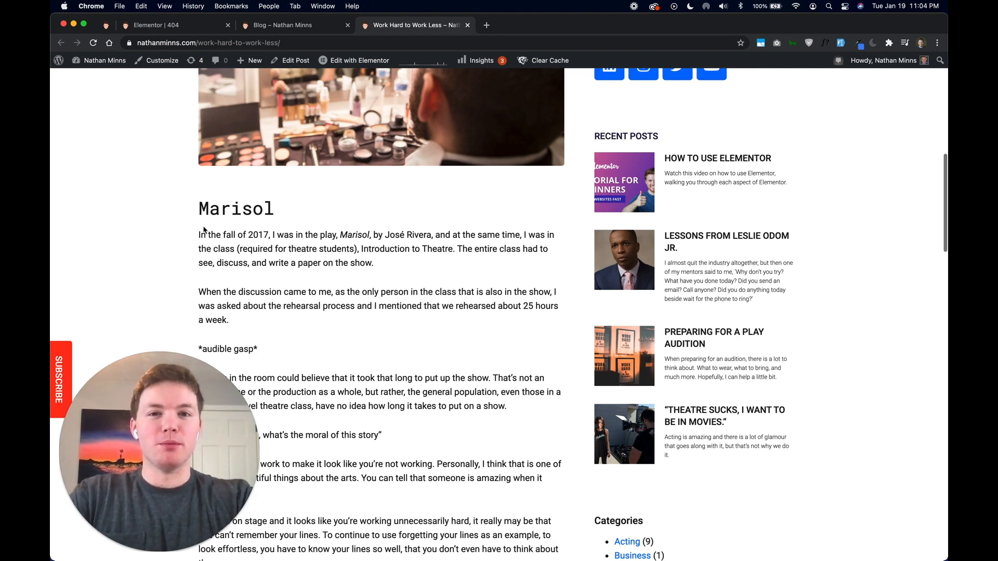
pyautogui.scroll(-8, 204, 229)
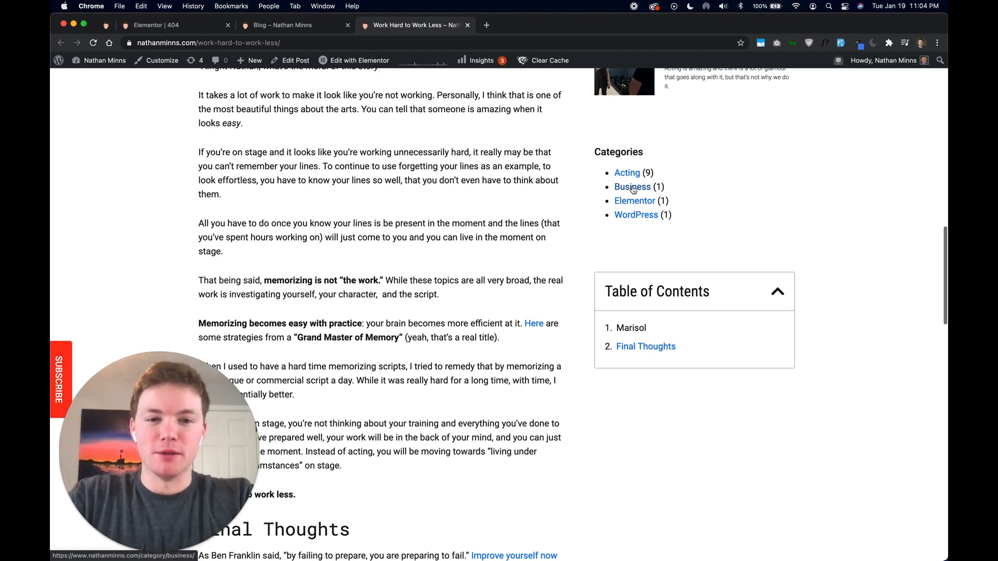
pyautogui.scroll(-3, 633, 190)
pyautogui.scroll(-1, 535, 420)
pyautogui.scroll(-1, 535, 420)
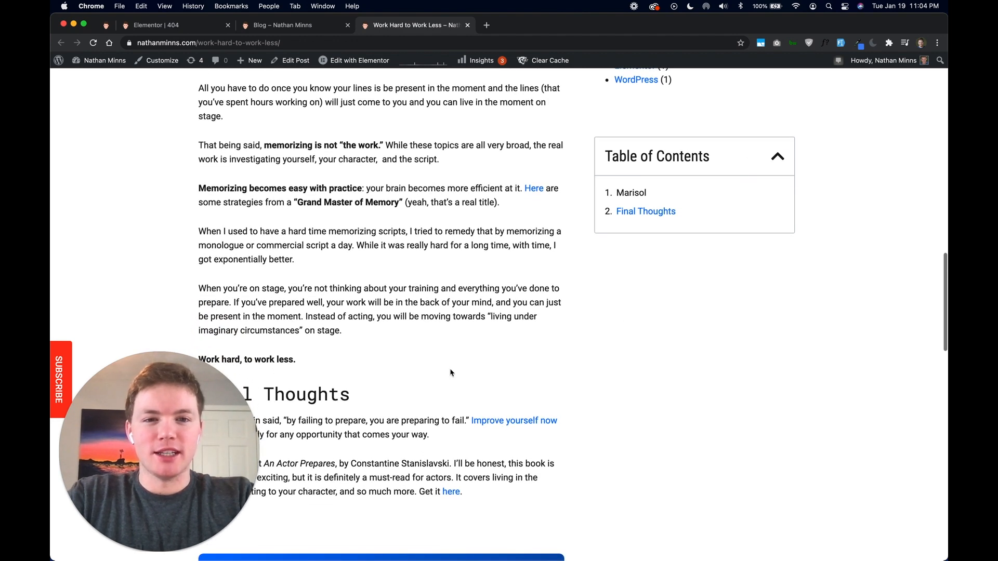
pyautogui.scroll(-4, 450, 372)
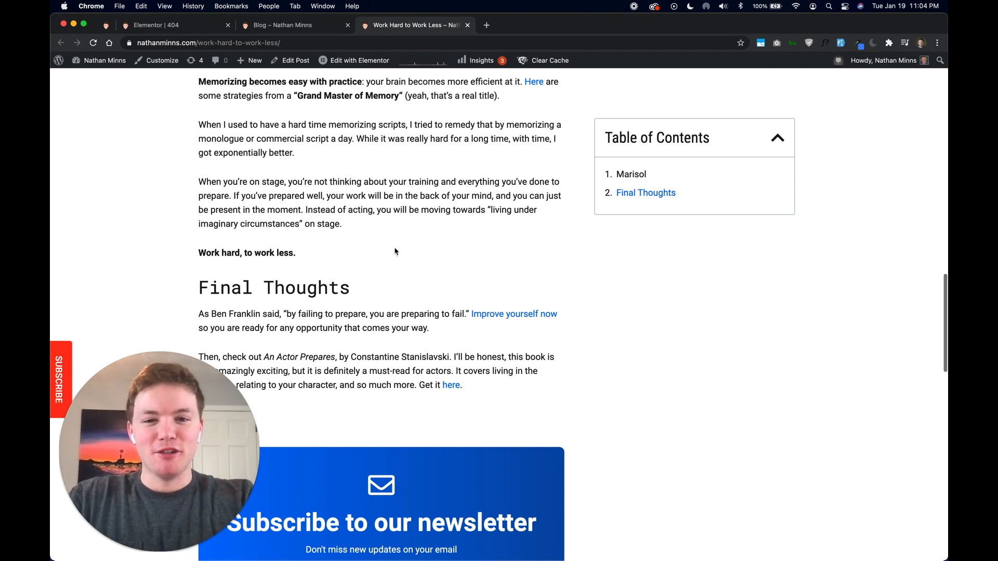
pyautogui.scroll(-3, 394, 248)
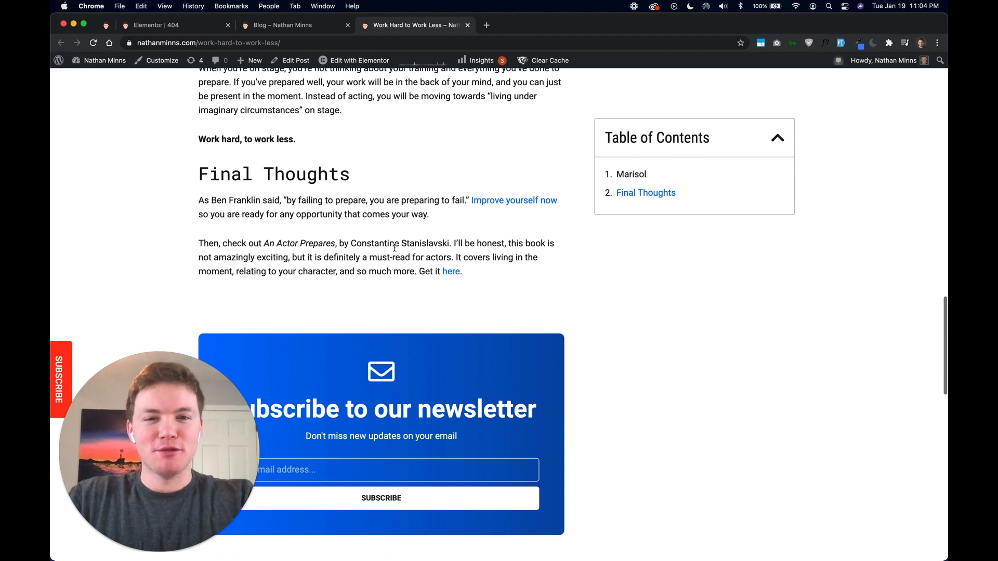
pyautogui.scroll(-3, 394, 248)
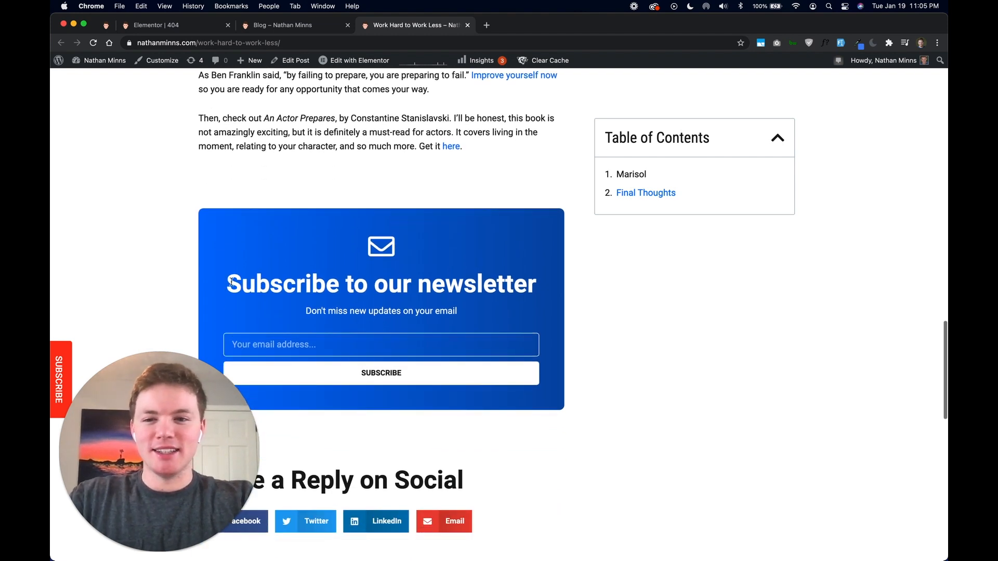
pyautogui.scroll(-1, 231, 280)
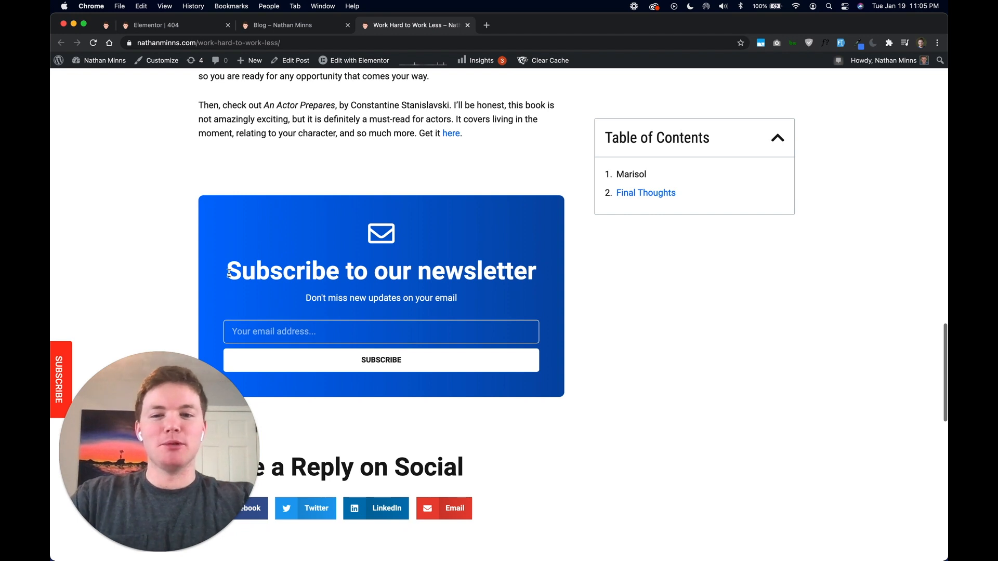
pyautogui.scroll(-1, 229, 273)
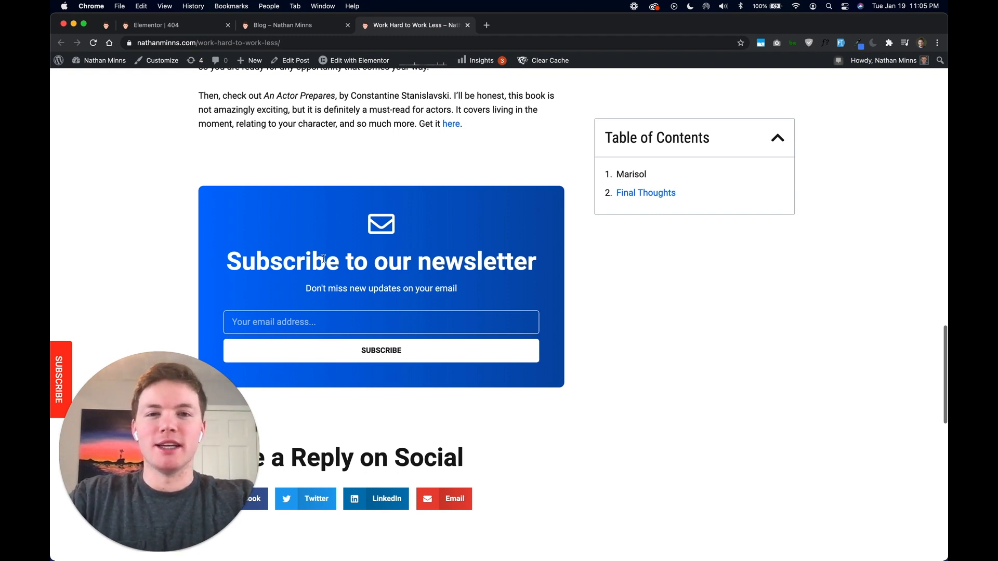
pyautogui.scroll(-5, 323, 258)
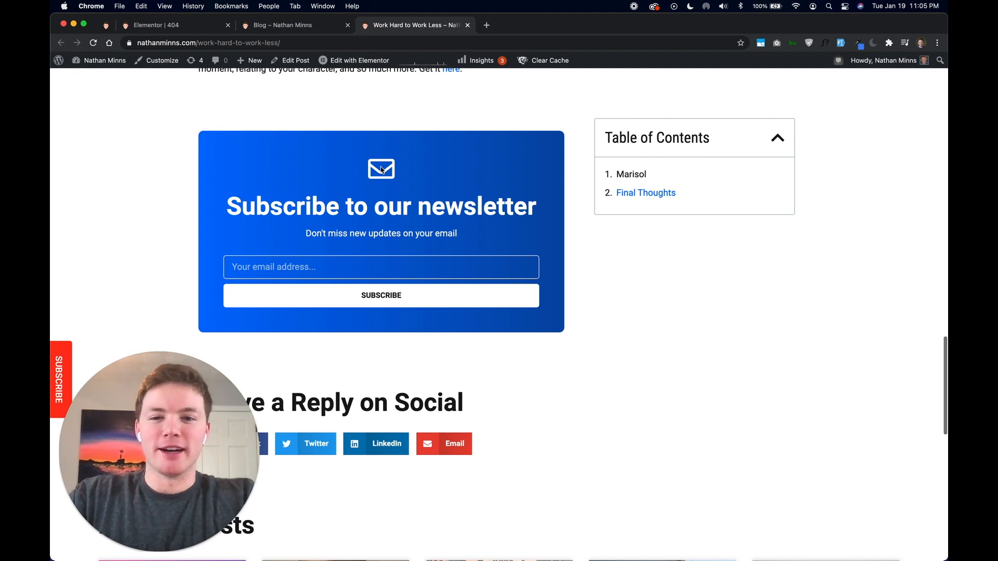
pyautogui.scroll(-10, 381, 170)
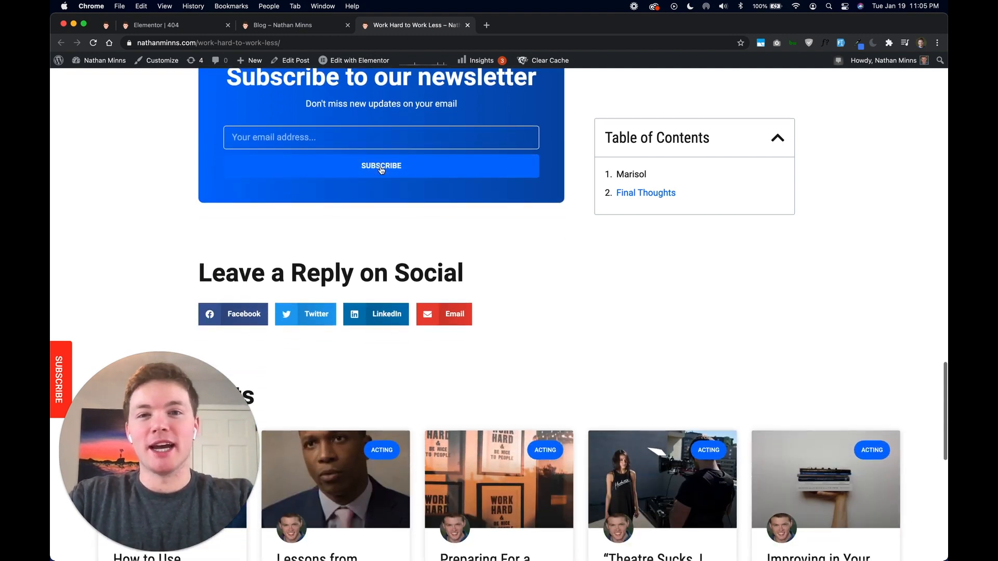
pyautogui.scroll(-3, 381, 169)
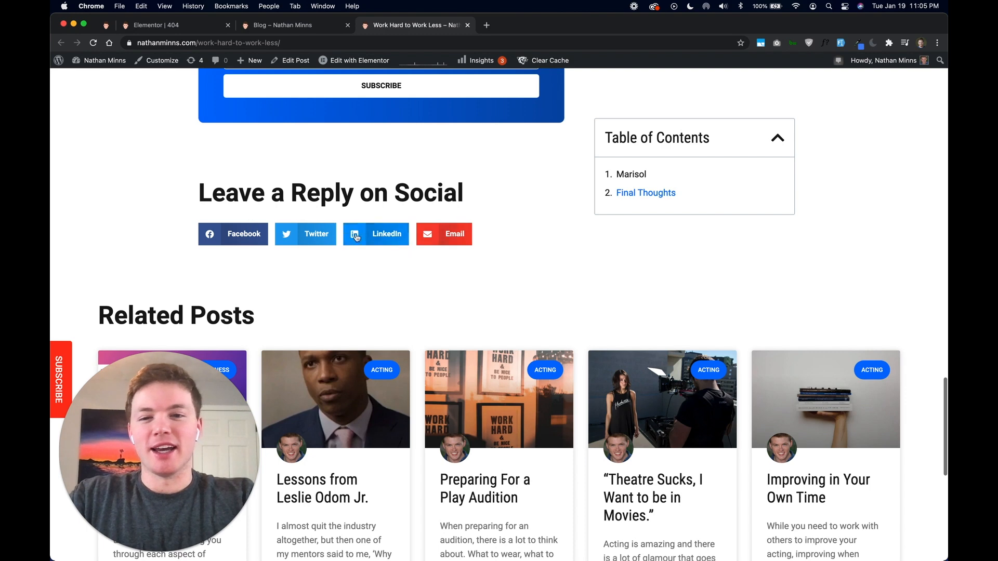
pyautogui.scroll(-5, 434, 230)
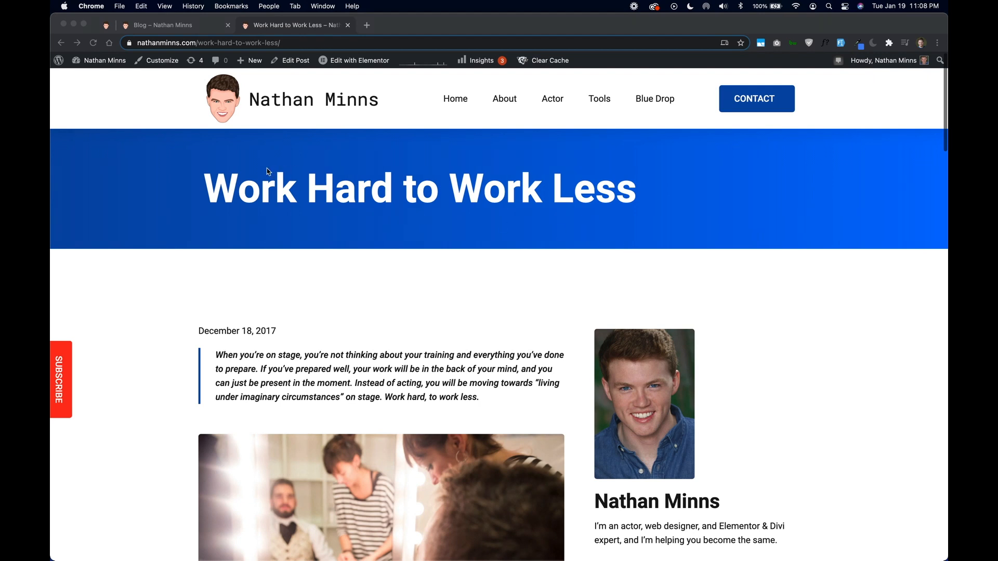
# From the site's admin dashboard, go to Templates > Theme Builder and start a new template.
pyautogui.keyDown('super'); pyautogui.click(101, 60); pyautogui.keyUp('super')
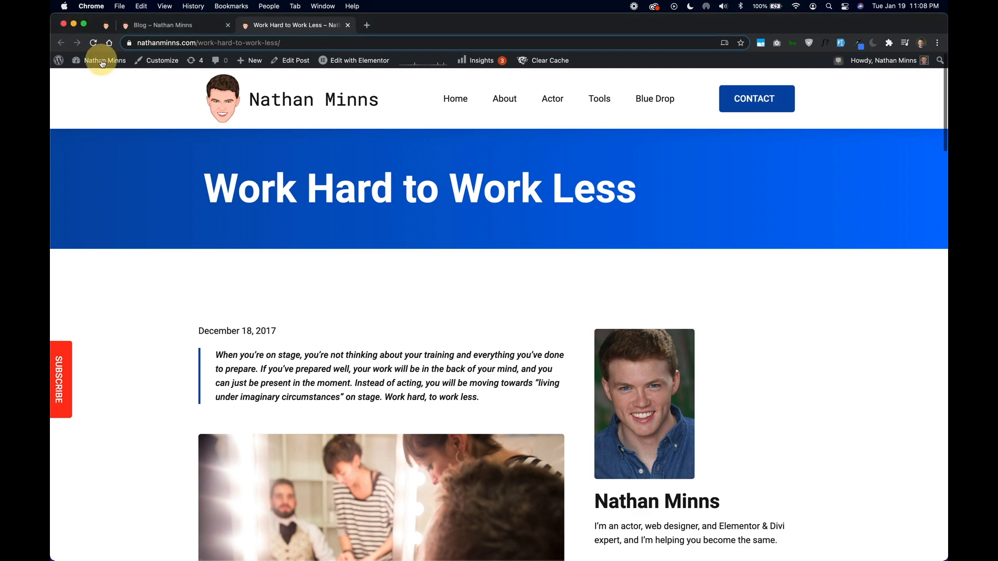
pyautogui.click(385, 22)
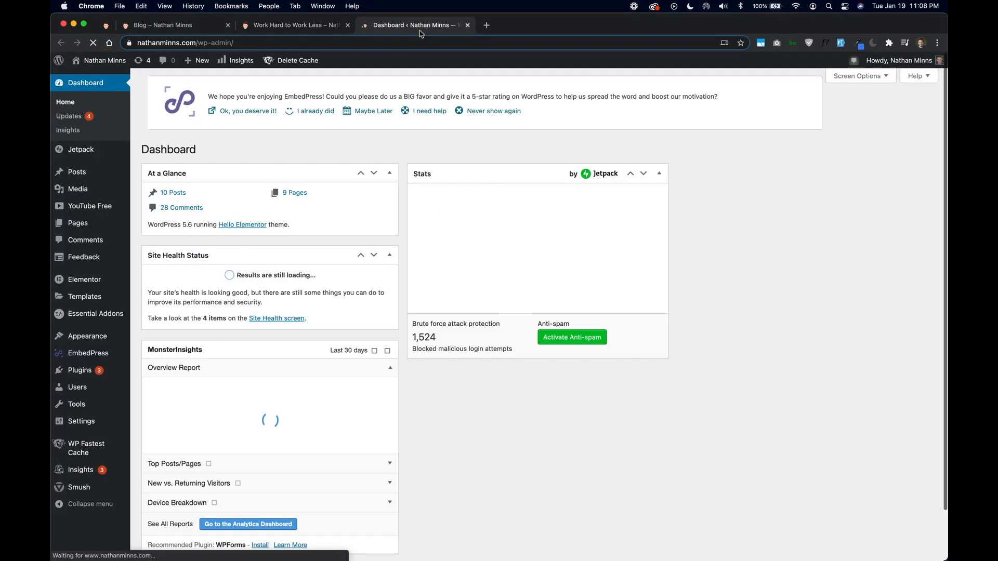
pyautogui.moveTo(85, 297)
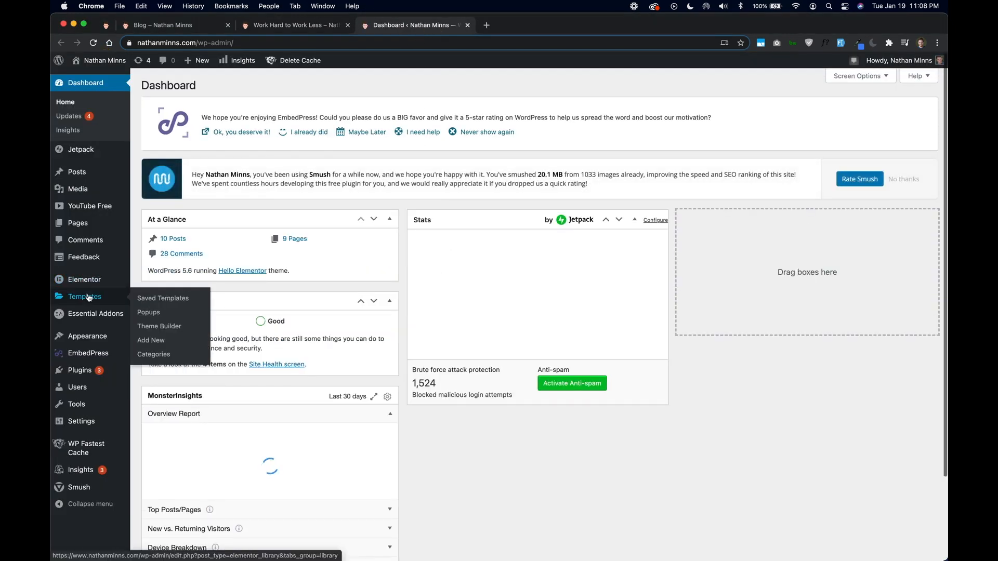
pyautogui.click(167, 327)
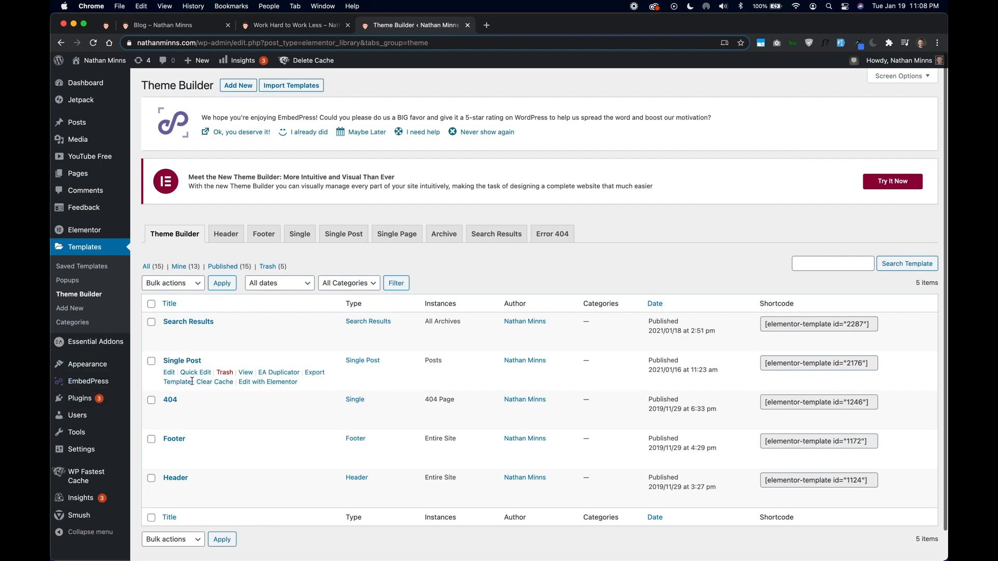
pyautogui.click(239, 87)
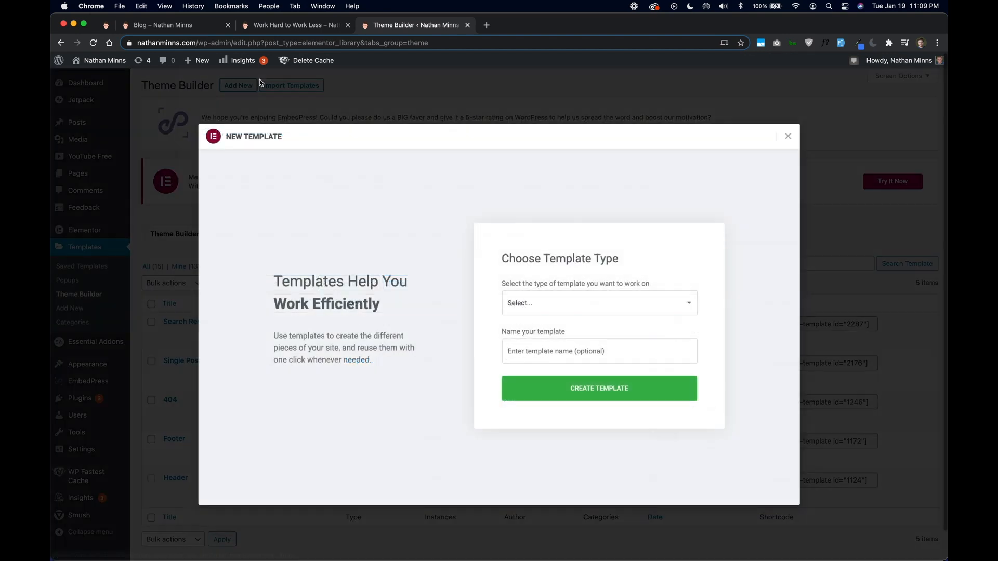
# Create a Single Post template named 'Single Post 2' and open it in the editor.
pyautogui.click(553, 309)
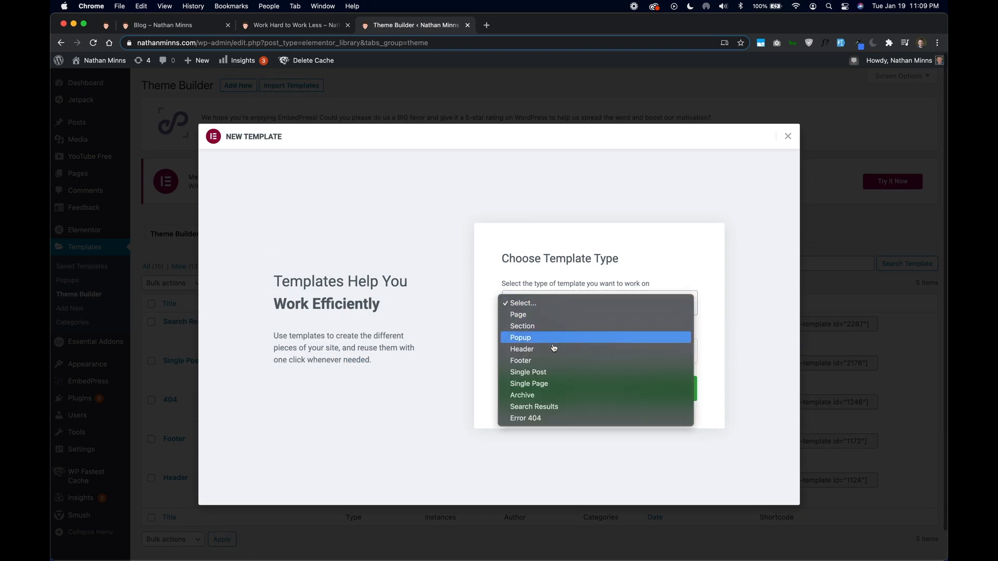
pyautogui.click(555, 372)
pyautogui.click(546, 351)
pyautogui.write('Single Post 2')
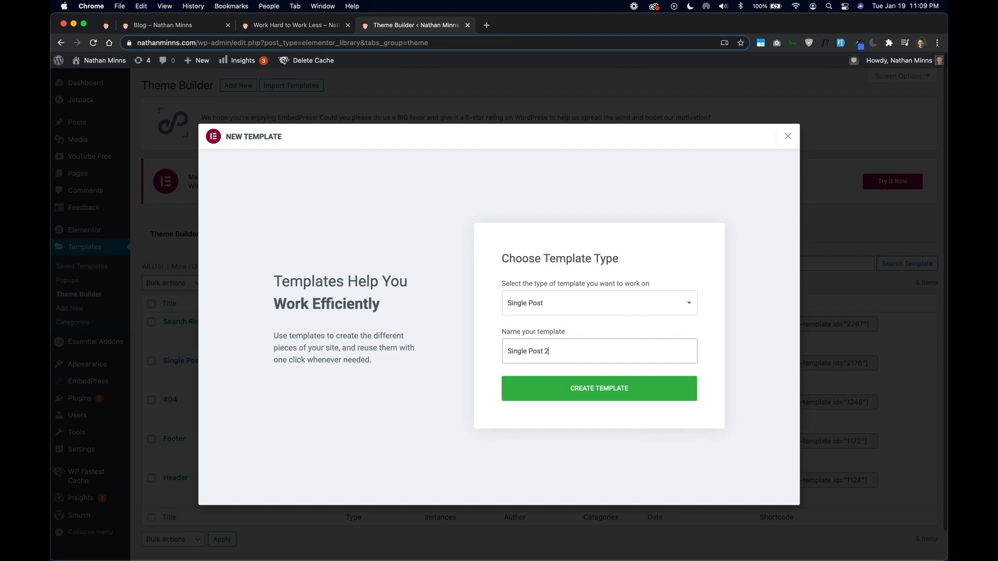
pyautogui.click(582, 388)
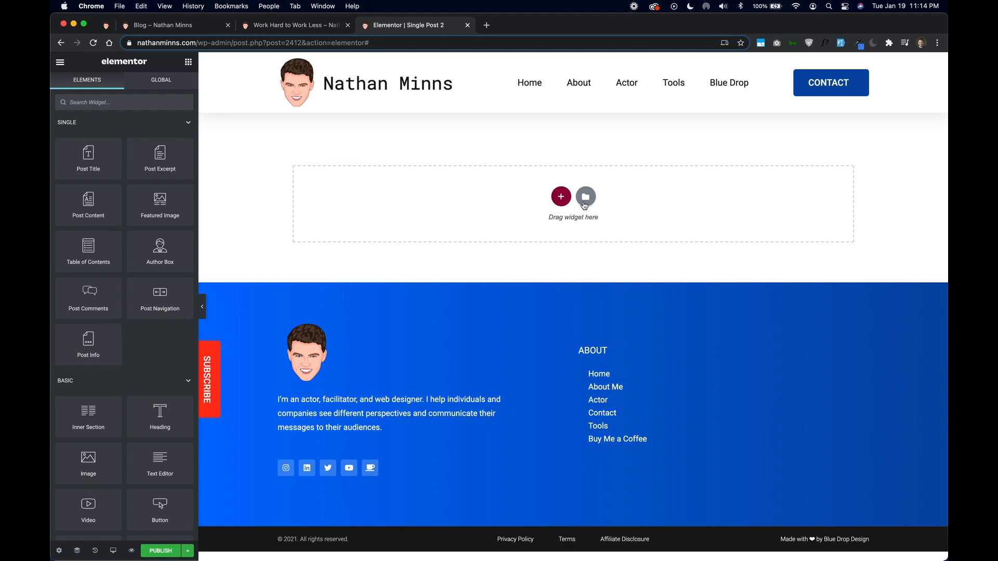
# Insert the middle single-post block from the template library, importing its document settings.
pyautogui.click(585, 202)
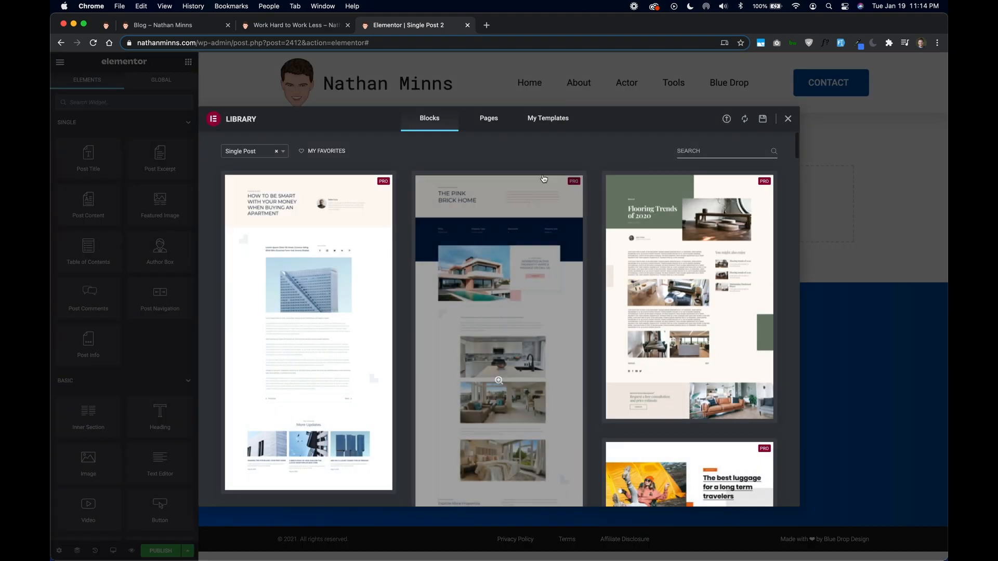
pyautogui.scroll(-6, 400, 274)
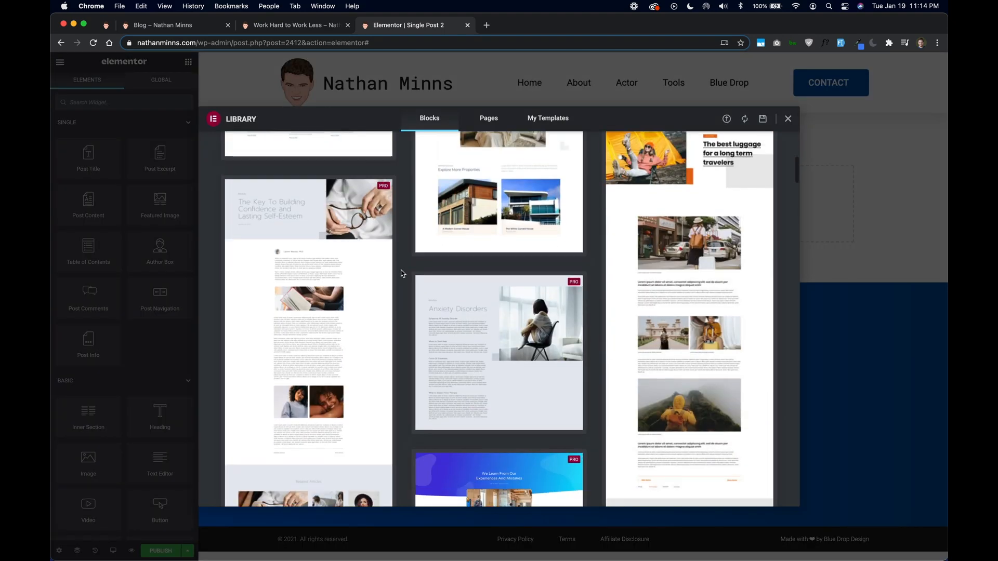
pyautogui.scroll(-15, 401, 273)
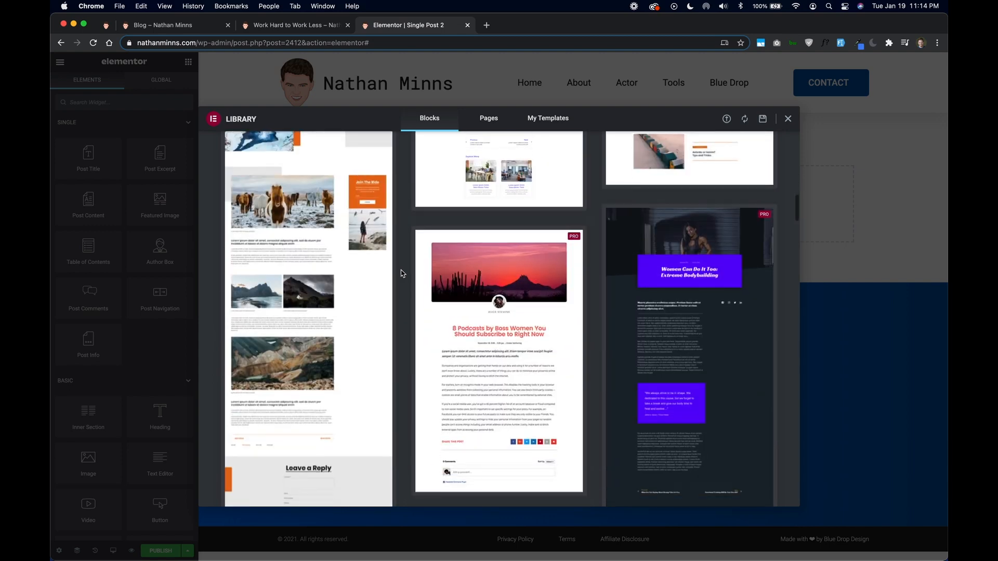
pyautogui.scroll(-6, 402, 273)
pyautogui.scroll(-5, 402, 273)
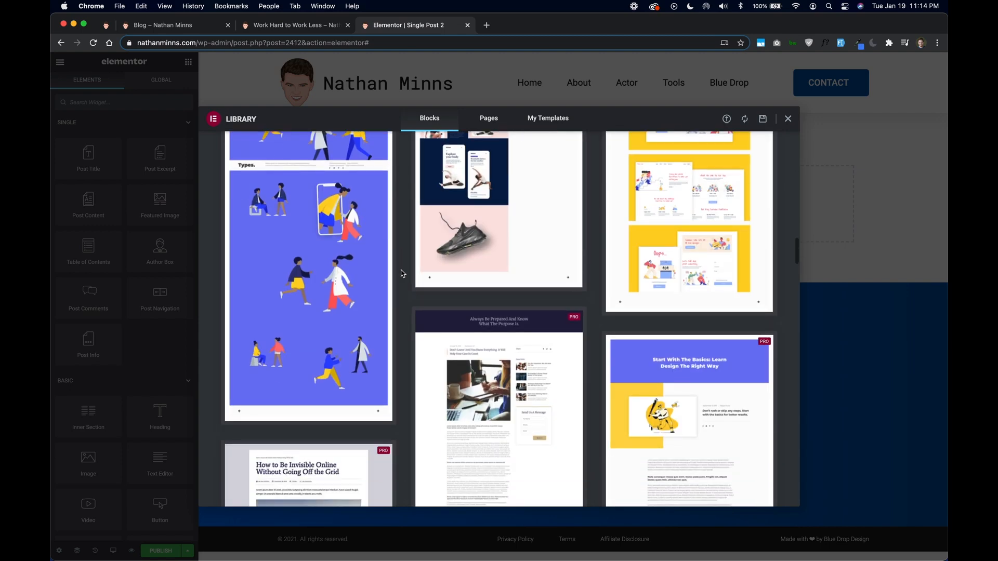
pyautogui.scroll(-3, 402, 273)
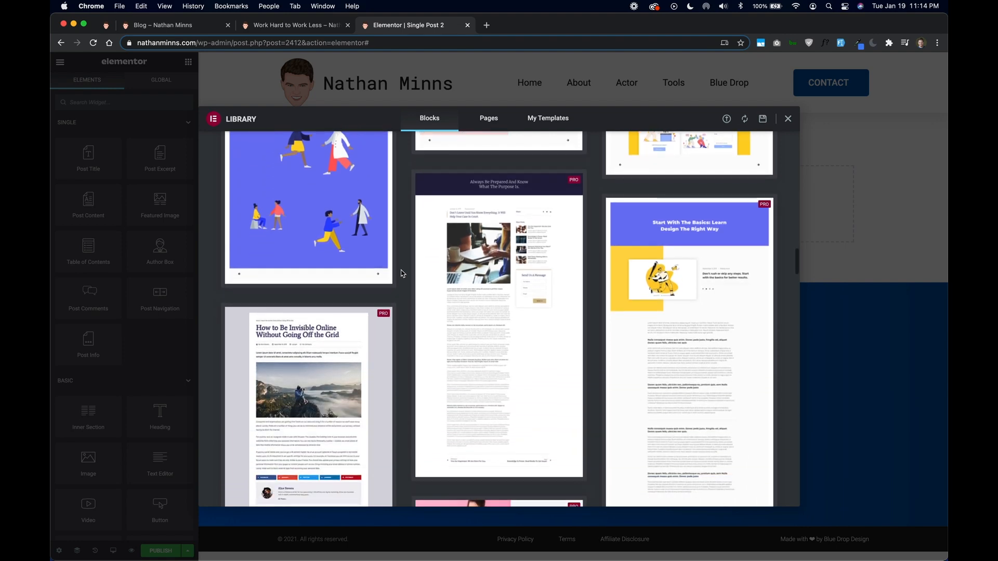
pyautogui.click(438, 473)
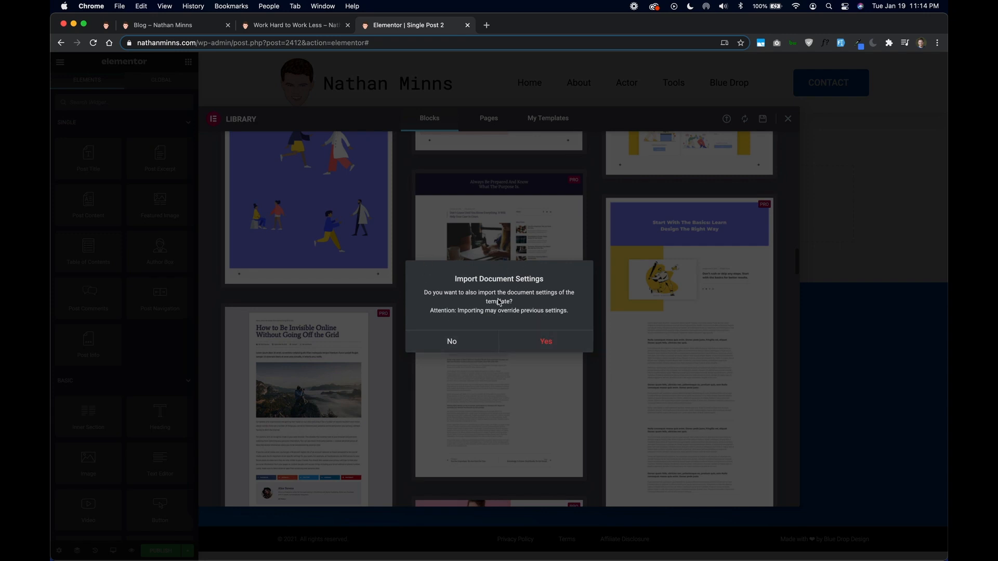
pyautogui.click(544, 344)
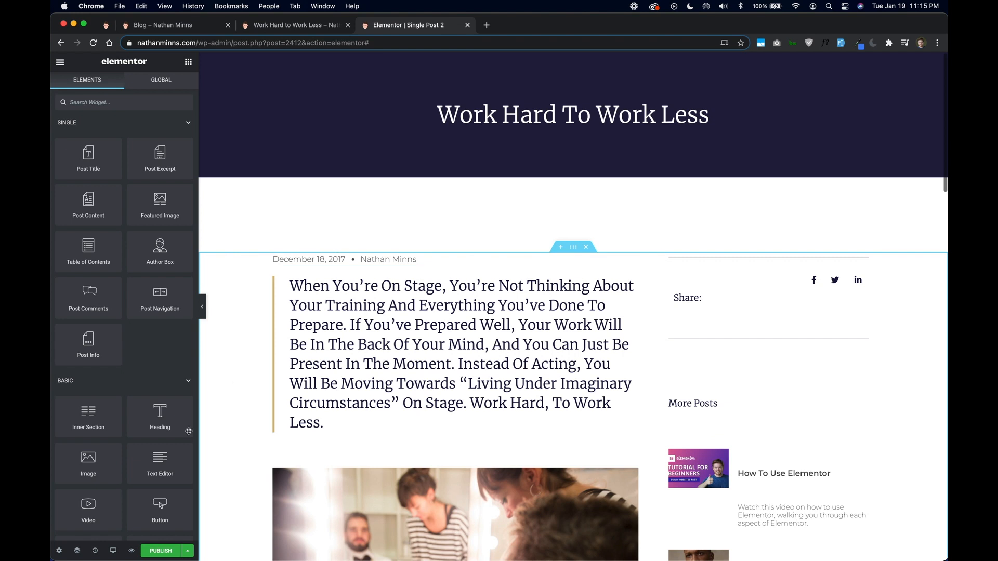
# Switch Single Post 2's page layout from Canvas to Elementor Full Width.
pyautogui.click(60, 551)
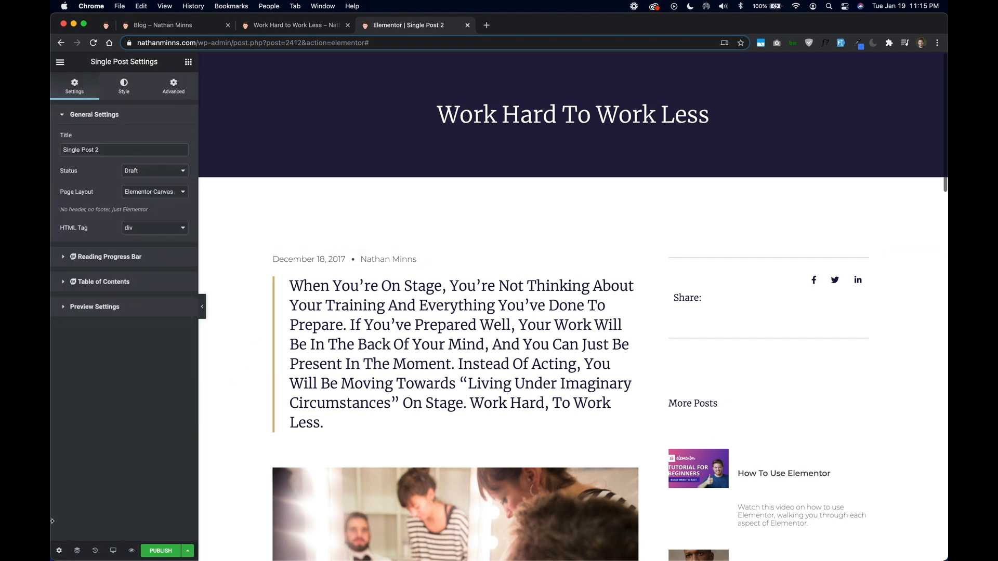
pyautogui.click(150, 197)
pyautogui.click(174, 203)
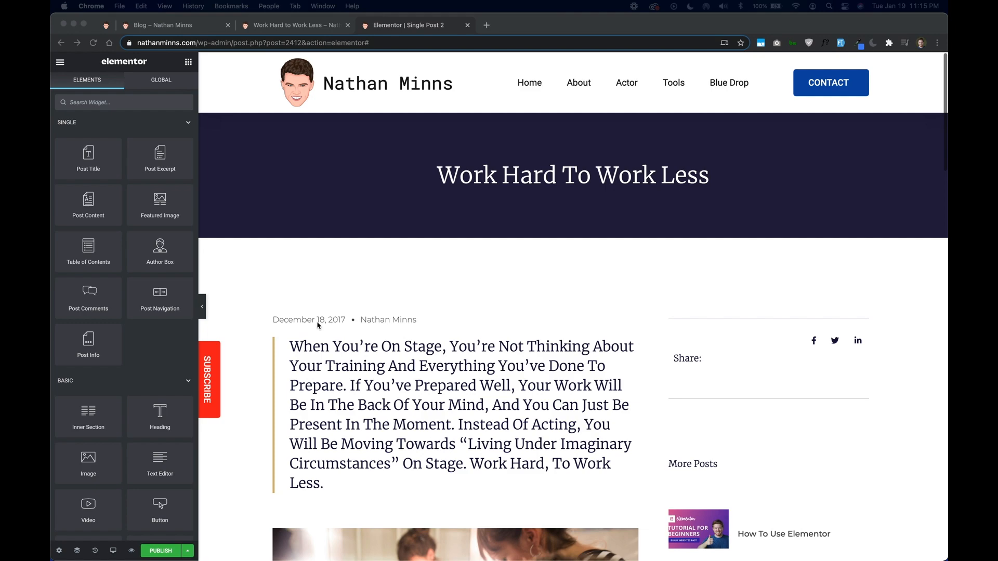
pyautogui.scroll(-4, 318, 326)
pyautogui.scroll(4, 318, 325)
pyautogui.scroll(-20, 498, 277)
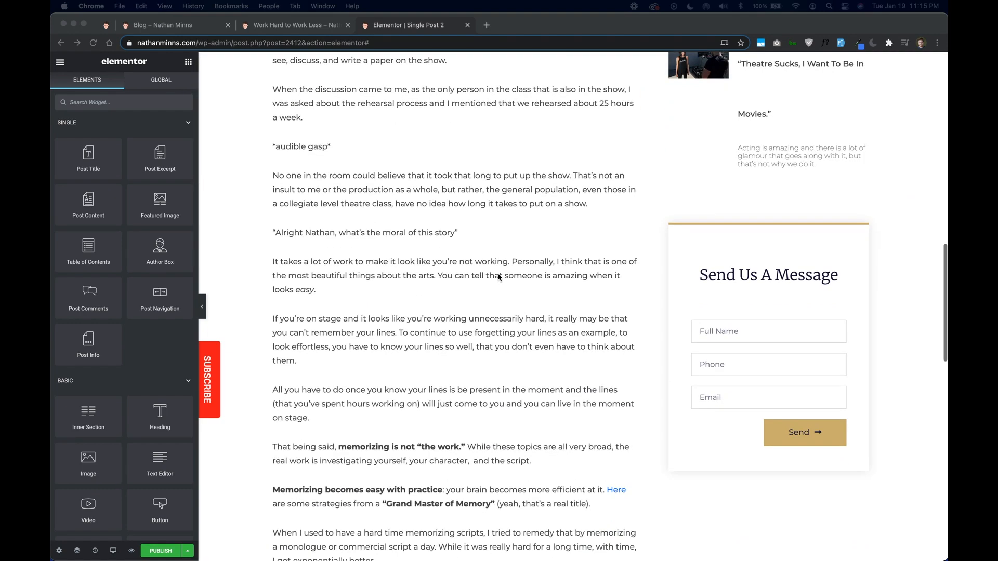
pyautogui.click(293, 25)
pyautogui.scroll(3, 393, 229)
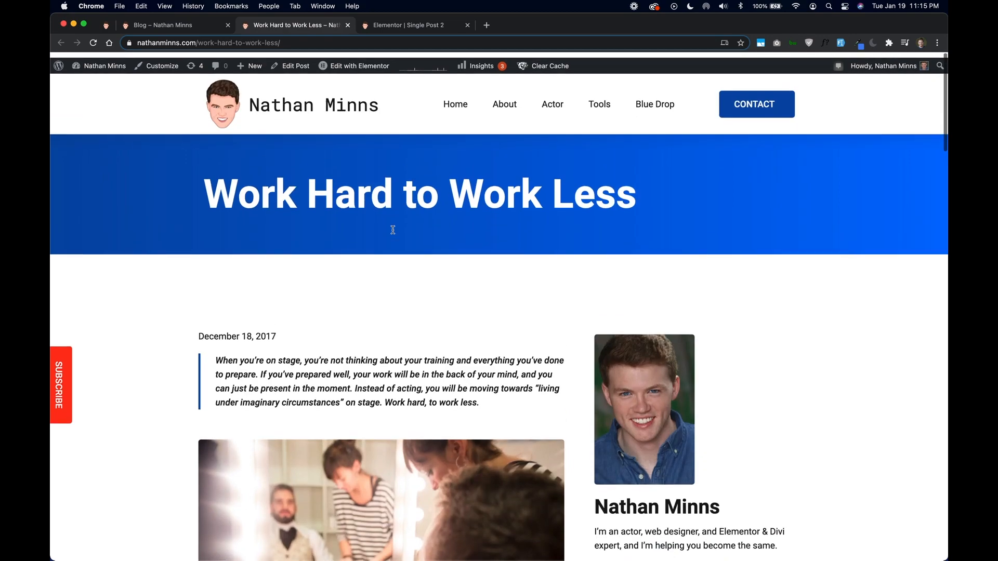
pyautogui.scroll(-3, 393, 230)
pyautogui.scroll(2, 394, 232)
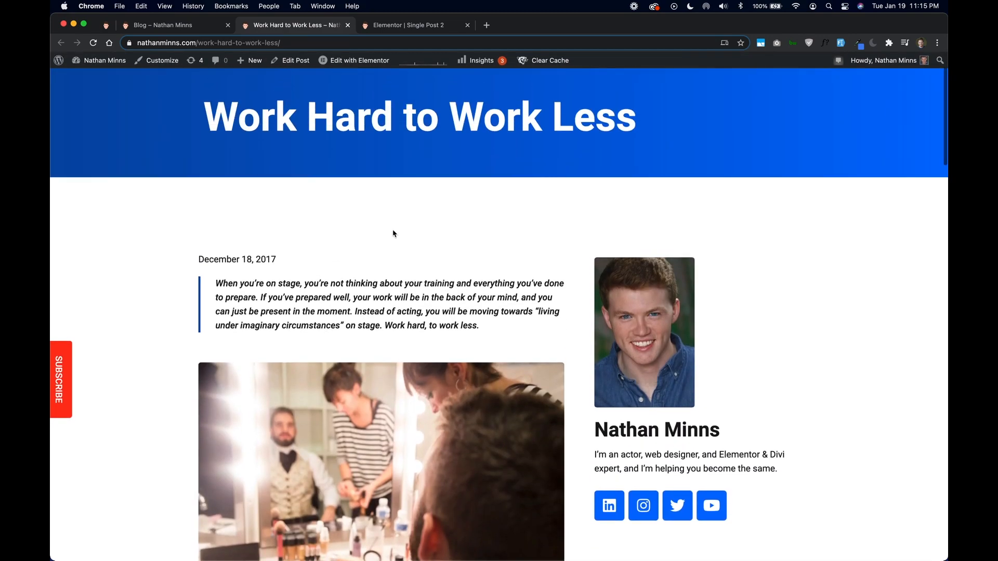
pyautogui.click(410, 27)
pyautogui.scroll(15, 398, 190)
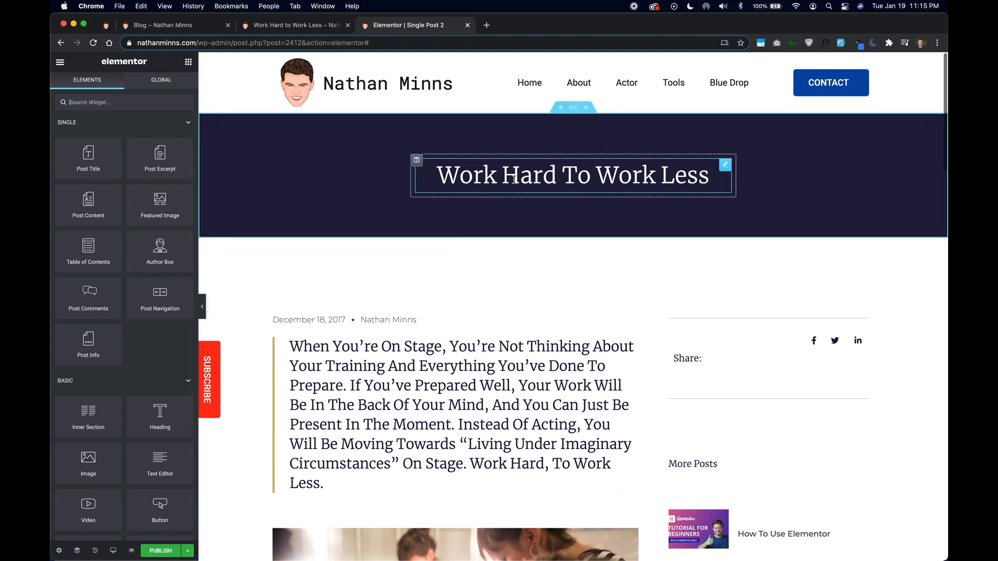
# Clear the header section's 650 content width and 250 minimum height, and set Height to Default.
pyautogui.click(573, 107)
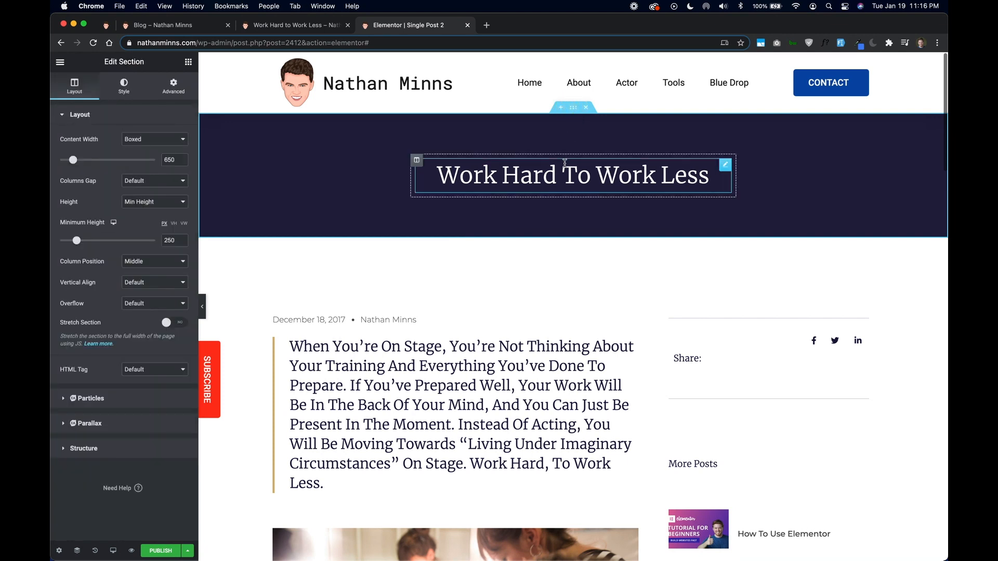
pyautogui.moveTo(176, 159); pyautogui.dragTo(162, 162)
pyautogui.press('BackSpace')
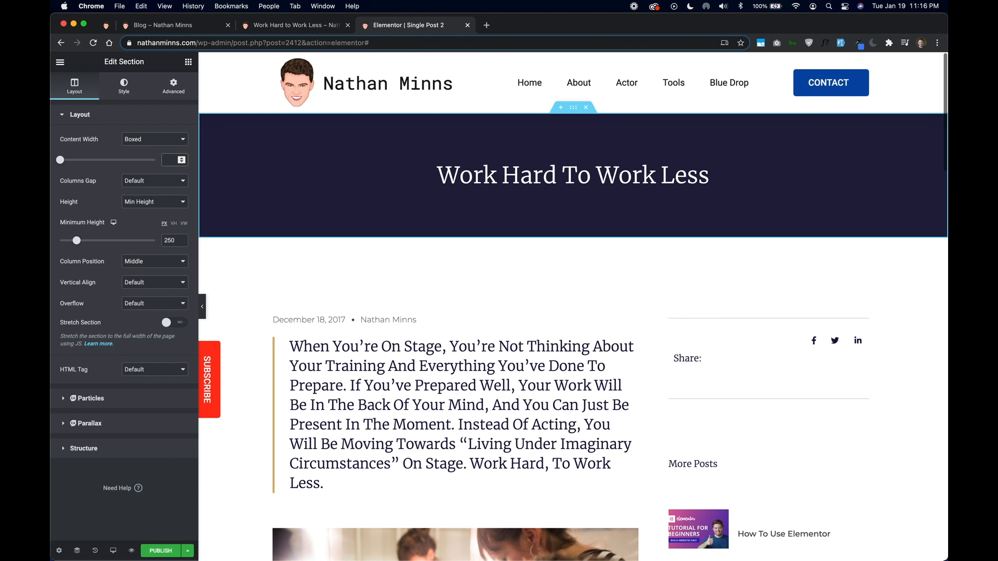
pyautogui.click(134, 147)
pyautogui.doubleClick(168, 240)
pyautogui.press('BackSpace')
pyautogui.click(149, 202)
pyautogui.click(152, 182)
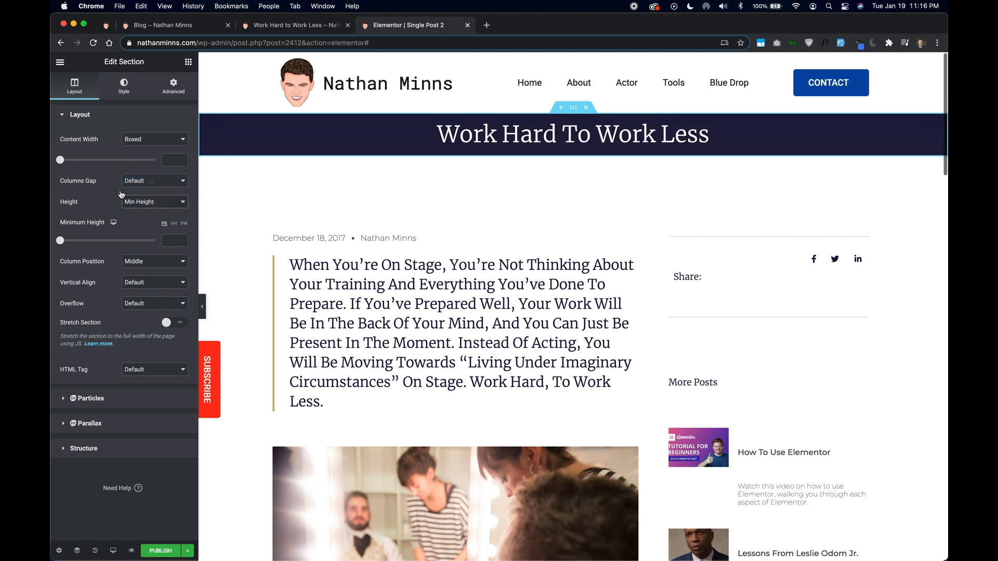
pyautogui.click(123, 88)
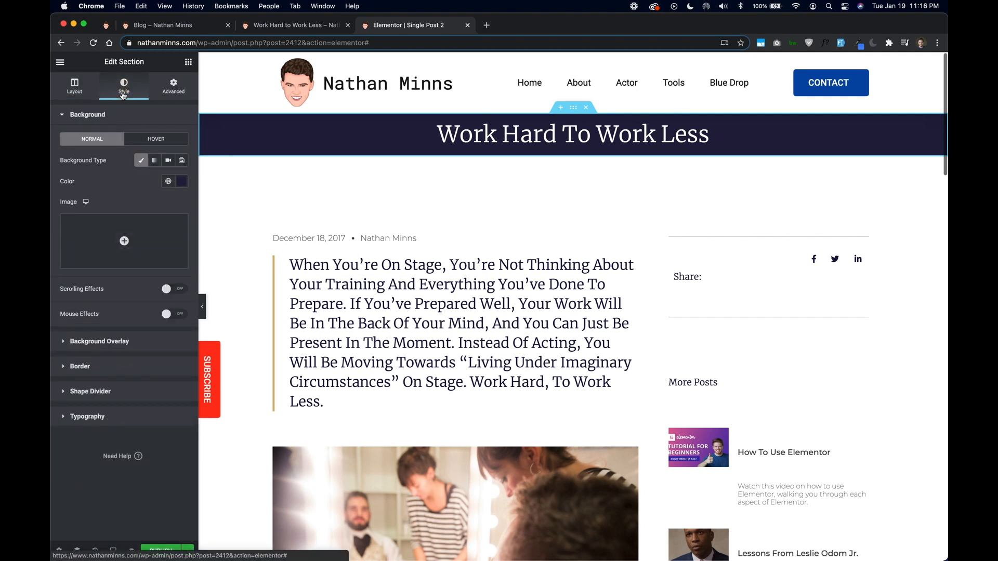
# Make the header background a Dark Blue to Accent gradient at a 90° angle.
pyautogui.click(154, 161)
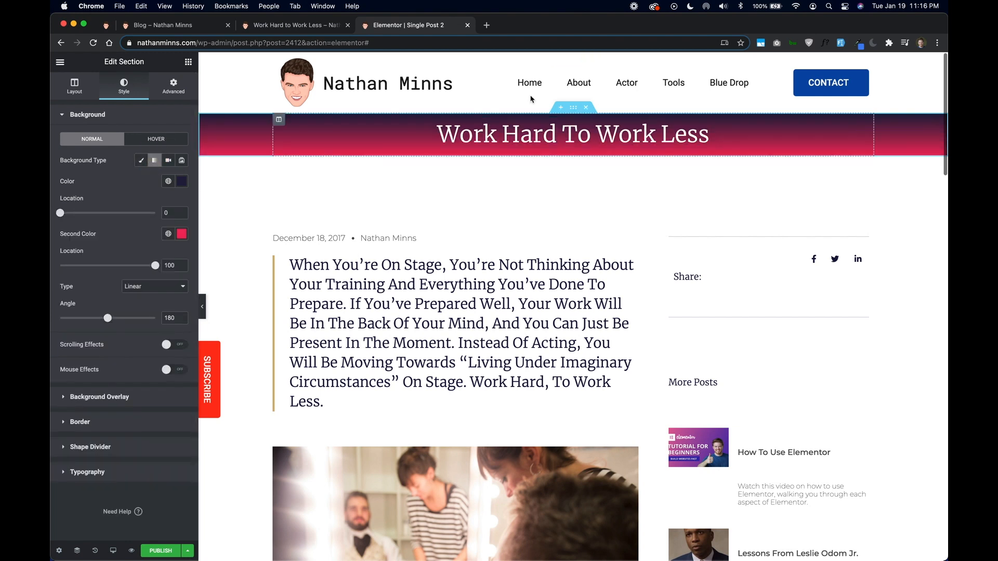
pyautogui.click(168, 182)
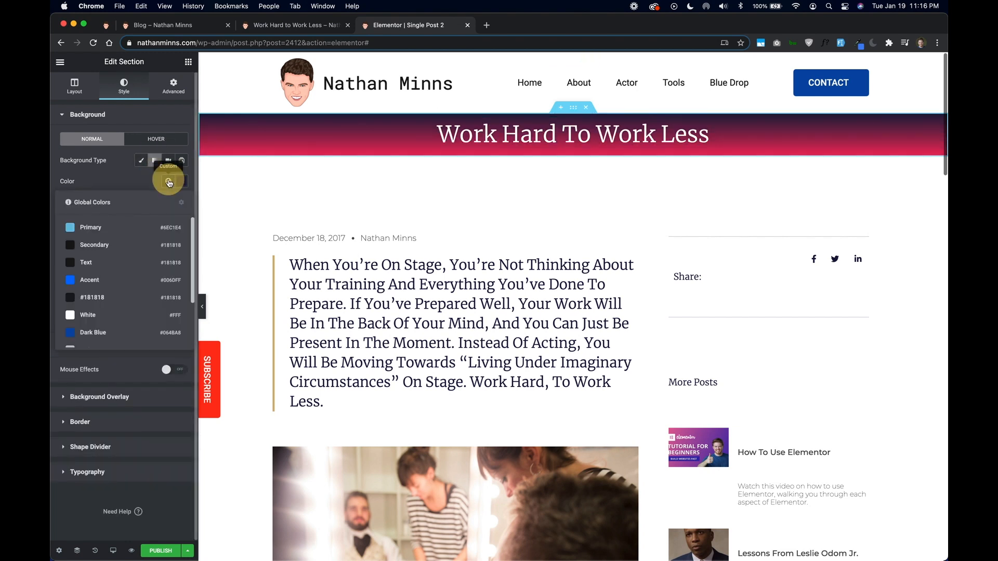
pyautogui.click(119, 330)
pyautogui.click(167, 233)
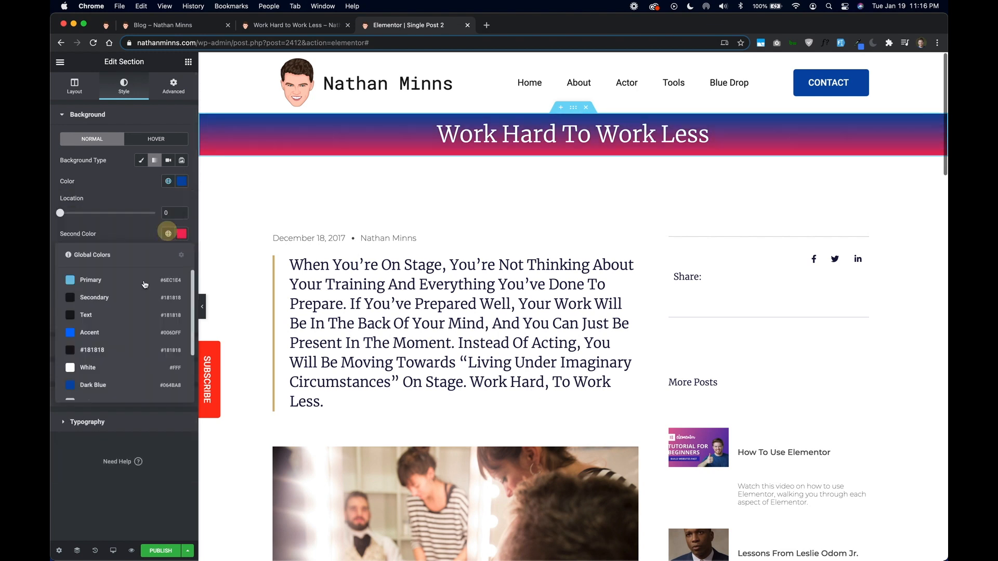
pyautogui.click(119, 333)
pyautogui.doubleClick(170, 316)
pyautogui.write('90')
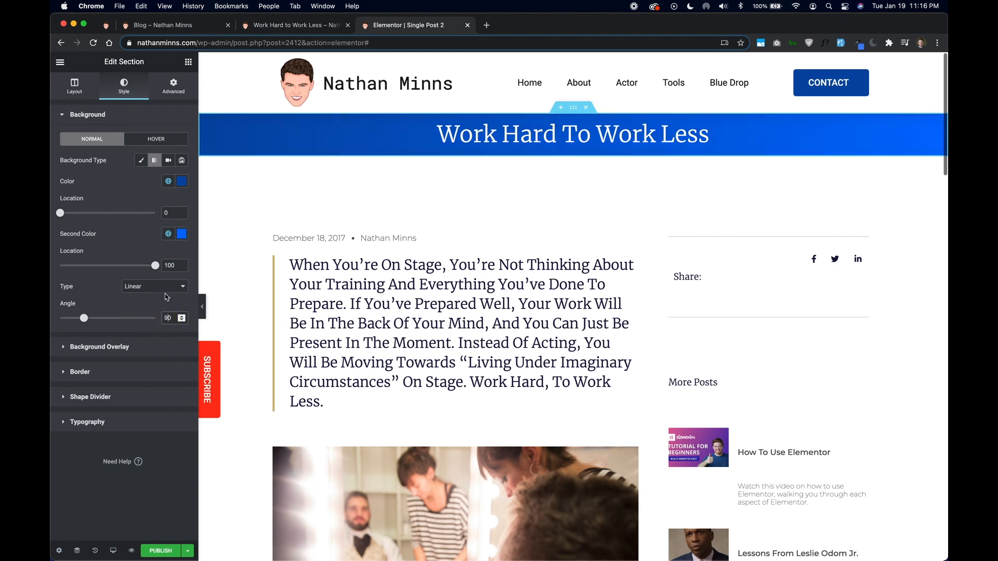
pyautogui.click(122, 350)
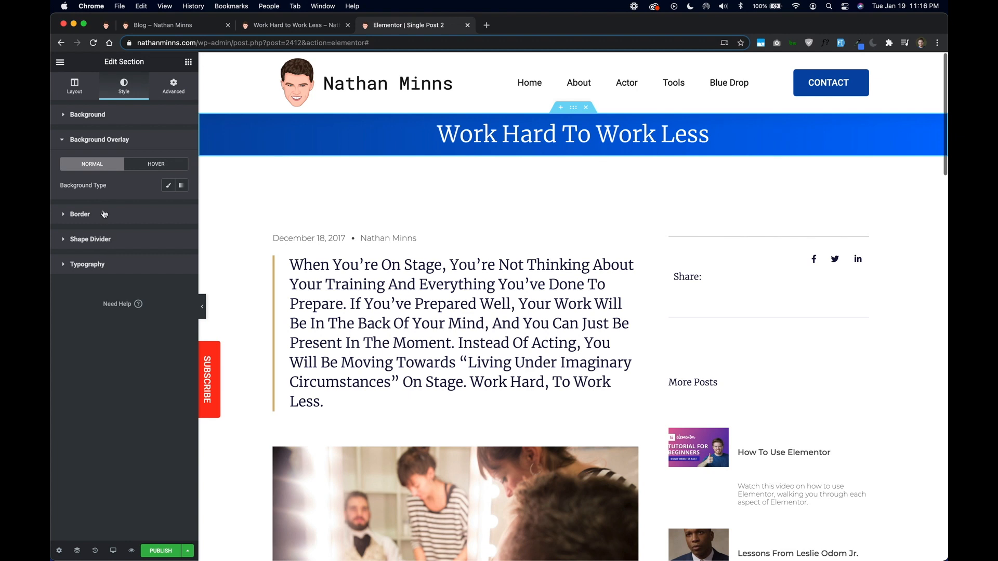
pyautogui.click(107, 264)
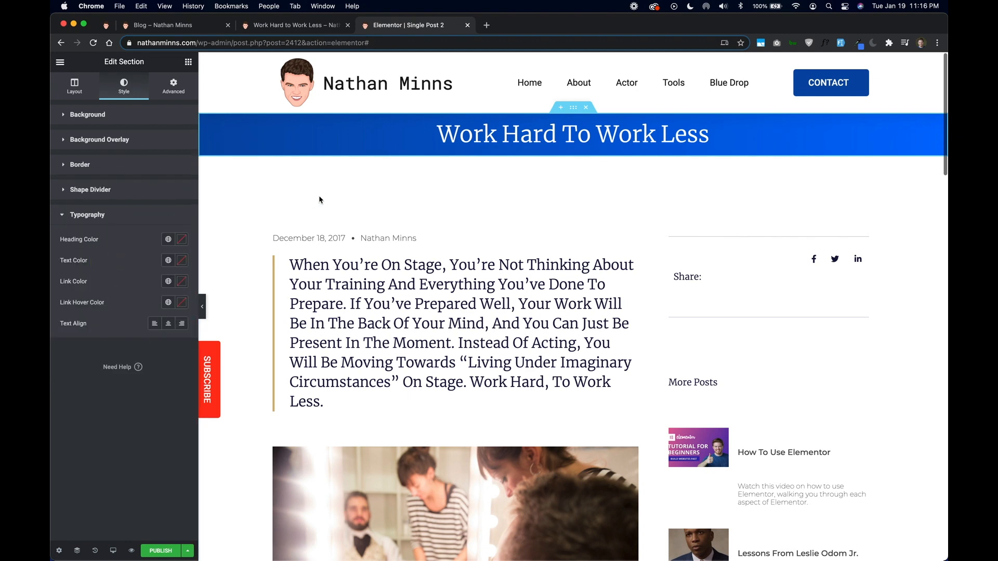
# Style the post title White in the Primary Headline font, left-aligned.
pyautogui.click(528, 136)
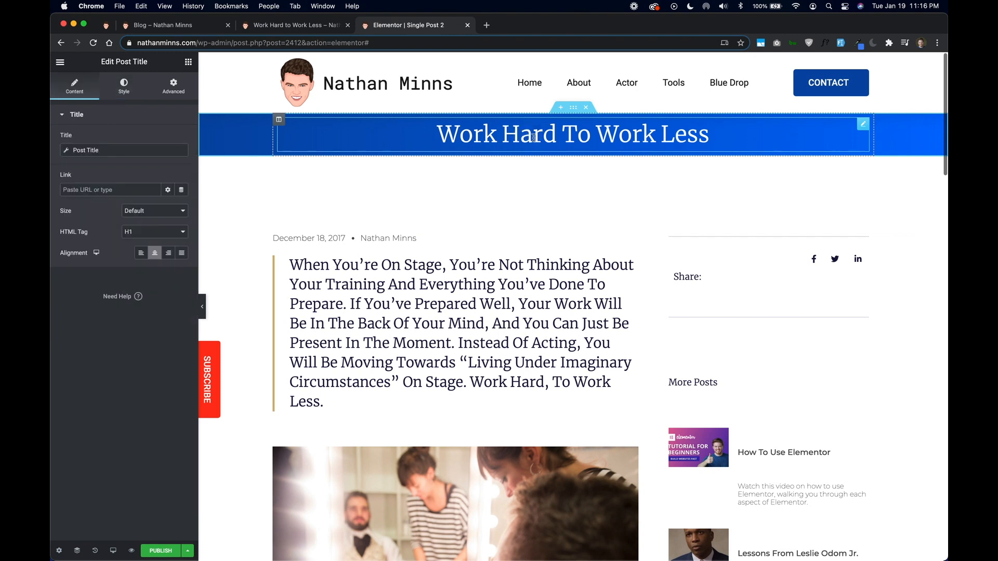
pyautogui.click(126, 86)
pyautogui.click(168, 139)
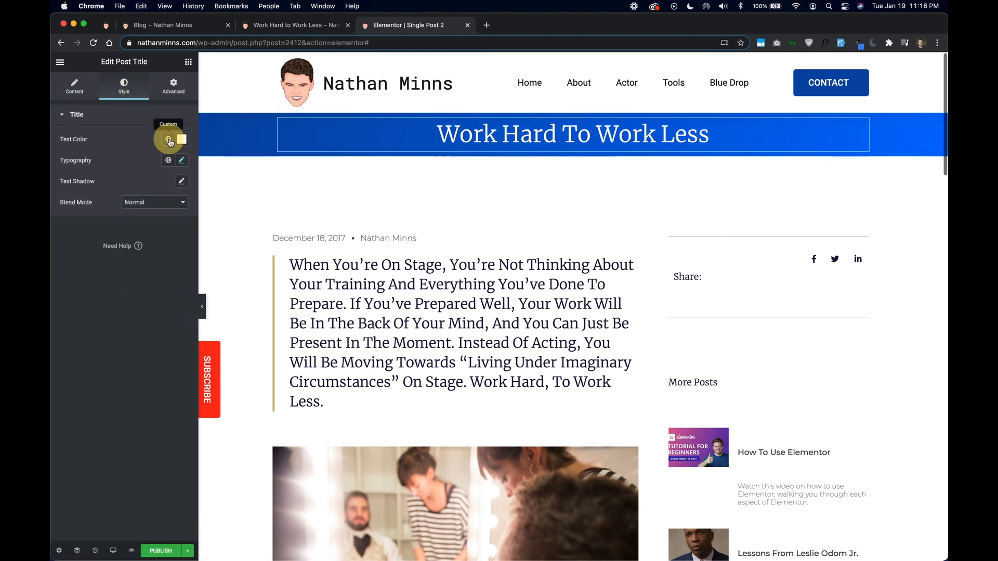
pyautogui.click(140, 274)
pyautogui.click(169, 162)
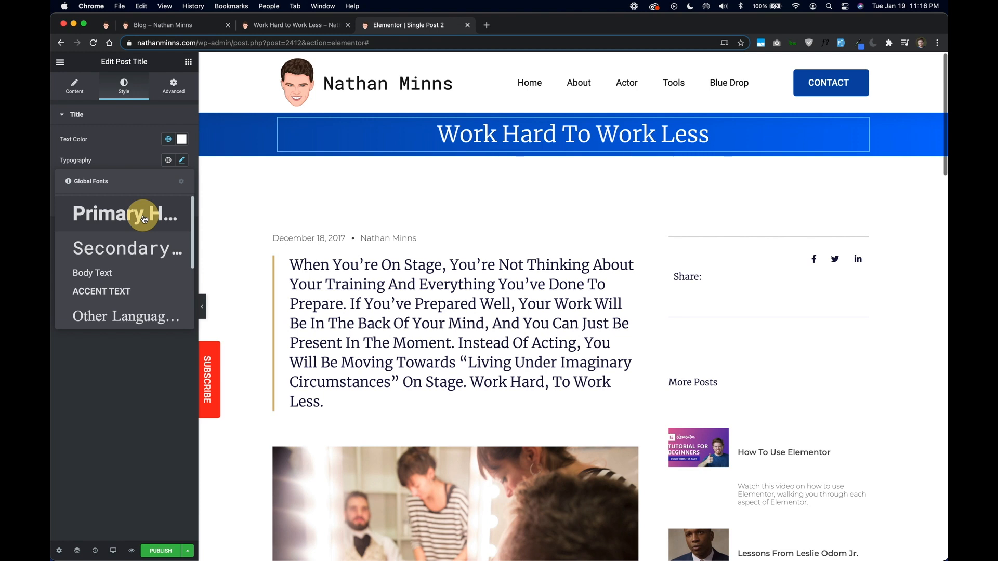
pyautogui.click(144, 218)
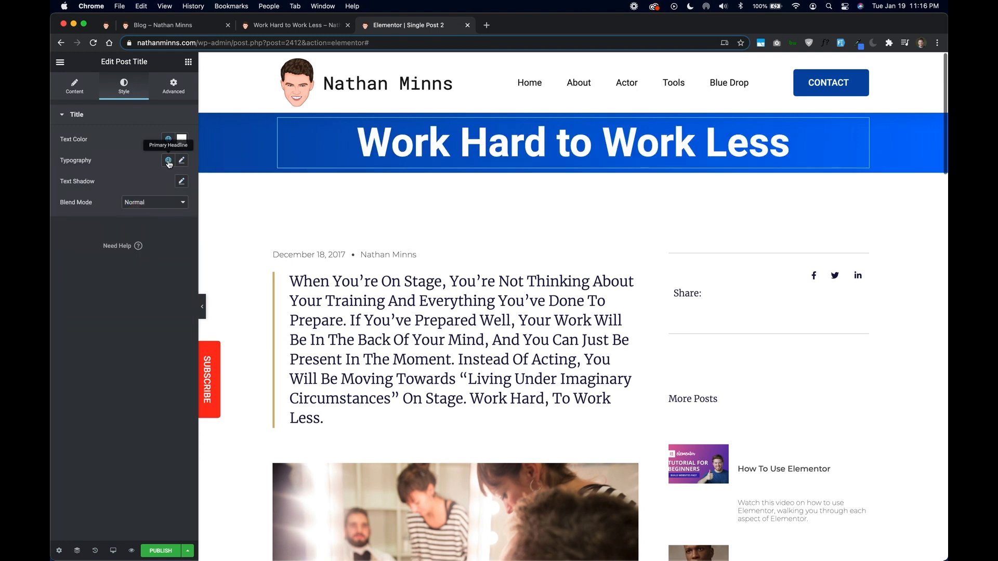
pyautogui.click(74, 86)
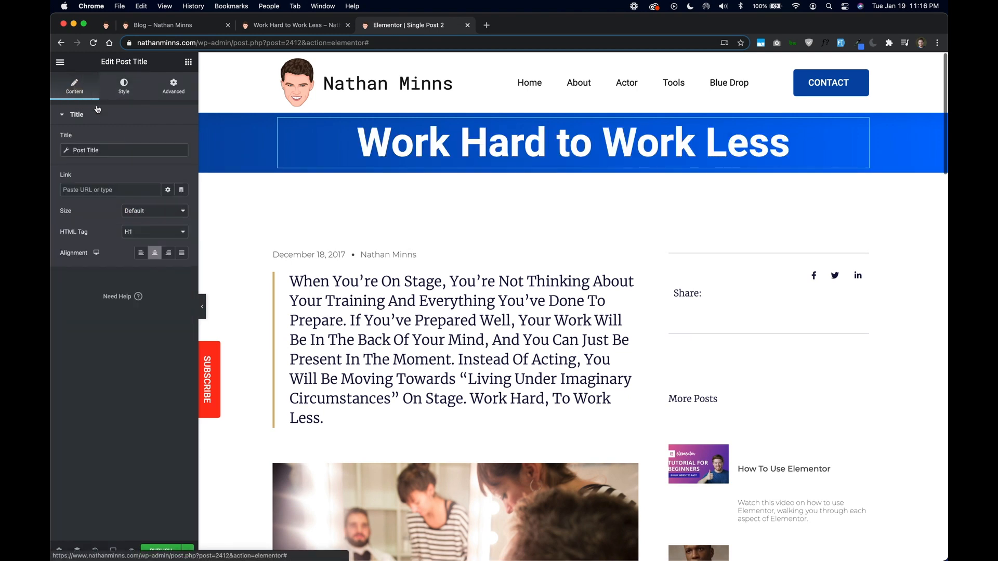
pyautogui.click(141, 253)
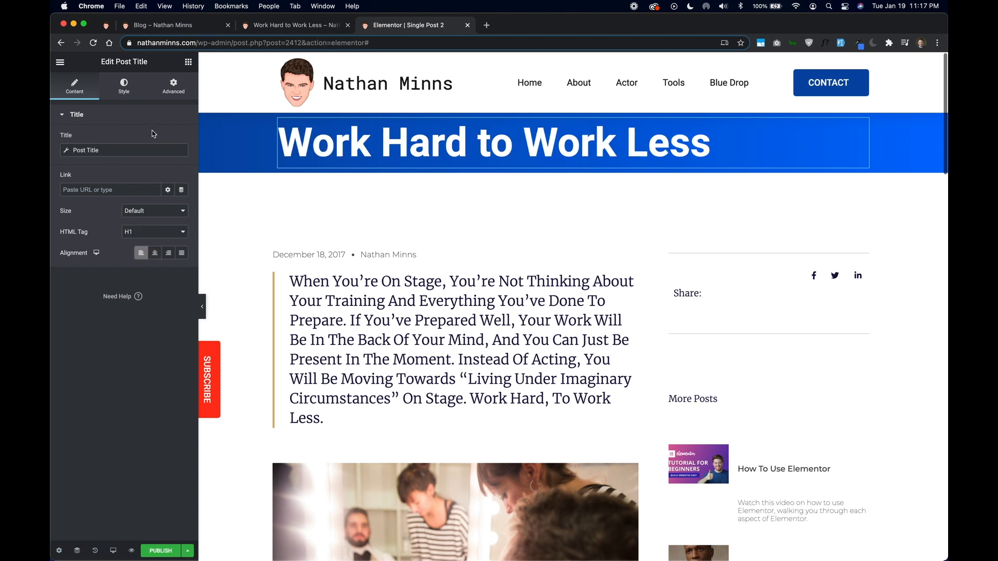
# Give the post title 60 padding at top and bottom.
pyautogui.click(167, 98)
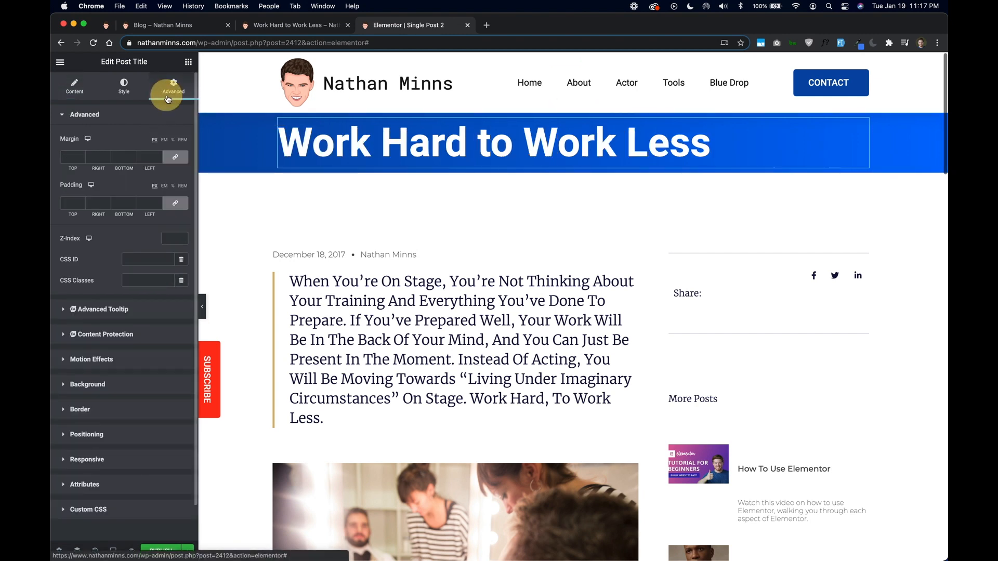
pyautogui.click(176, 203)
pyautogui.click(68, 204)
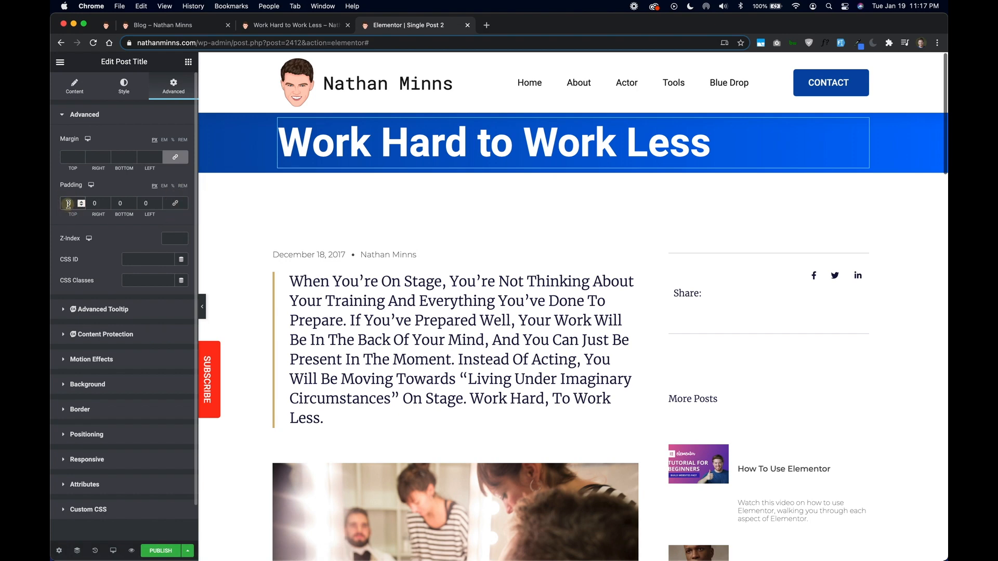
pyautogui.write('60')
pyautogui.click(119, 203)
pyautogui.write('60')
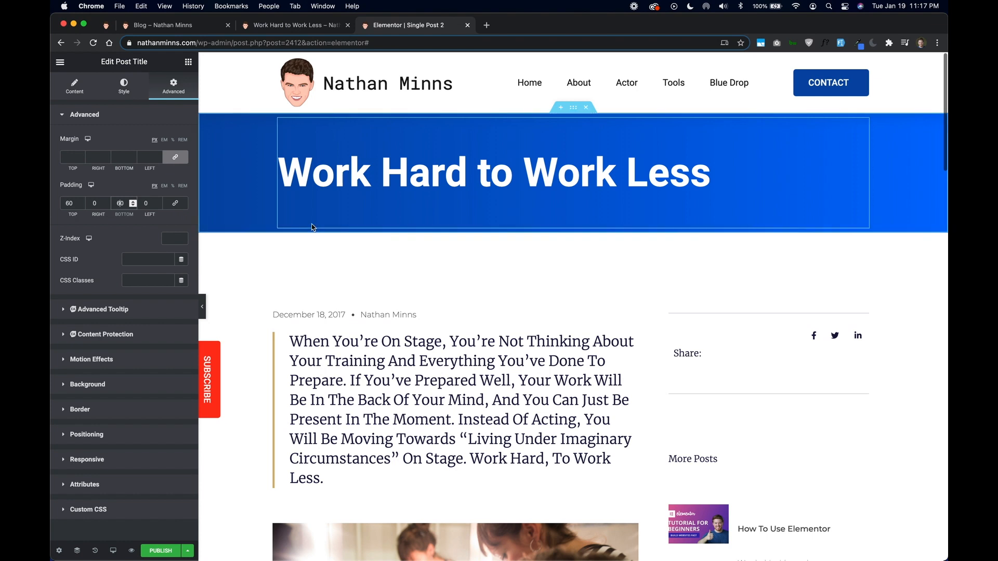
# Scroll back up the preview and select the Post Info date-and-author widget.
pyautogui.scroll(-1, 458, 204)
pyautogui.scroll(1, 458, 204)
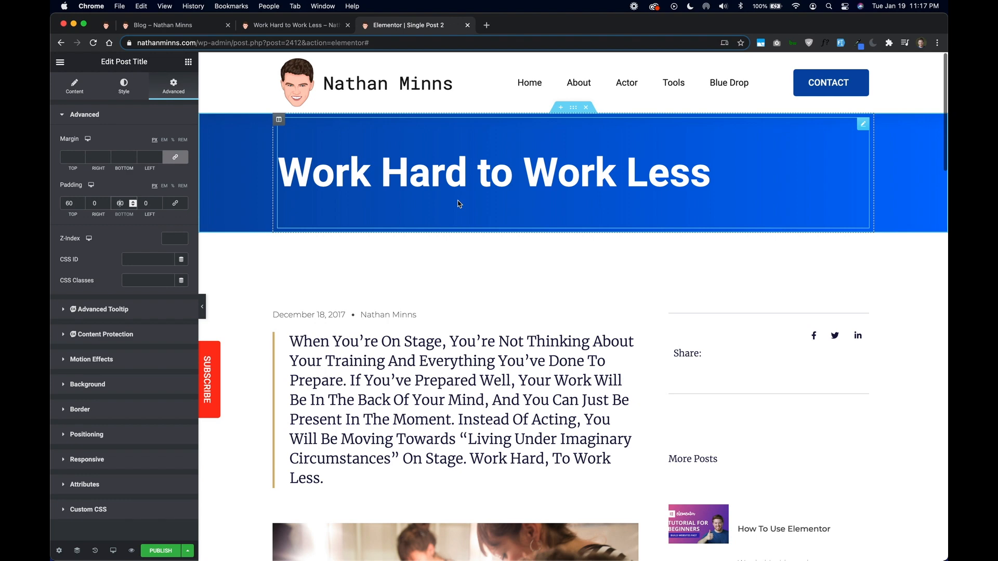
pyautogui.scroll(-5, 386, 297)
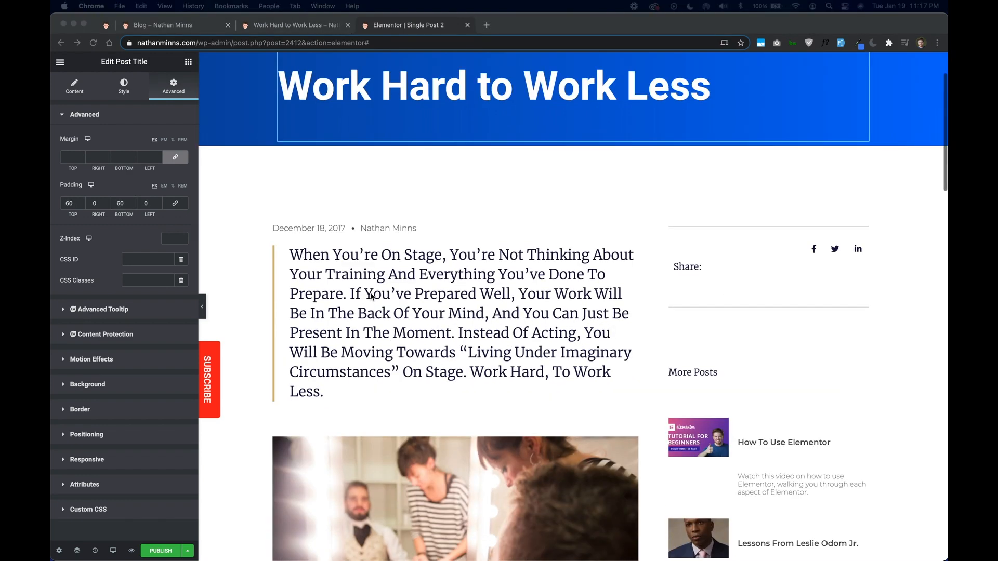
pyautogui.click(472, 293)
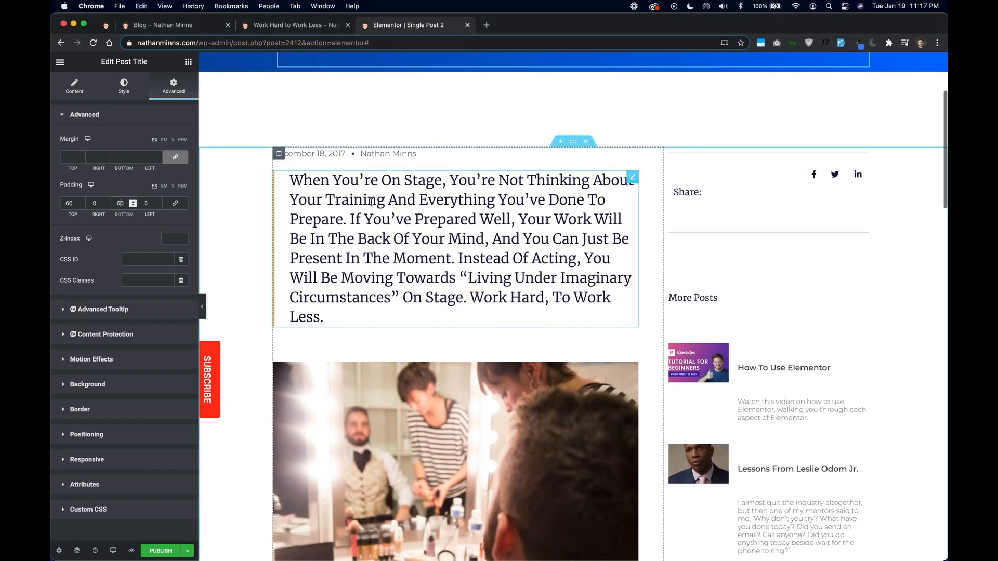
pyautogui.scroll(-20, 367, 326)
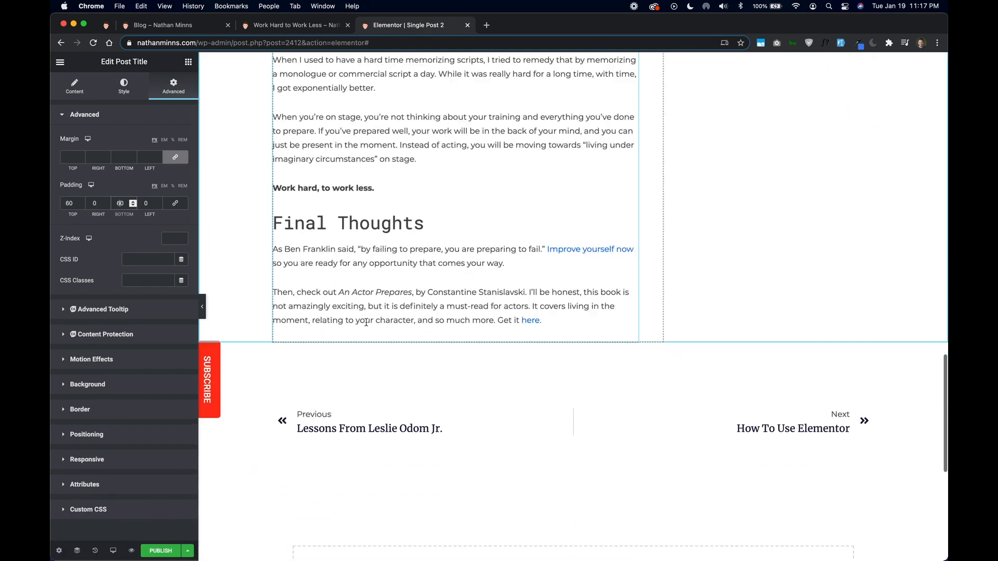
pyautogui.scroll(20, 366, 326)
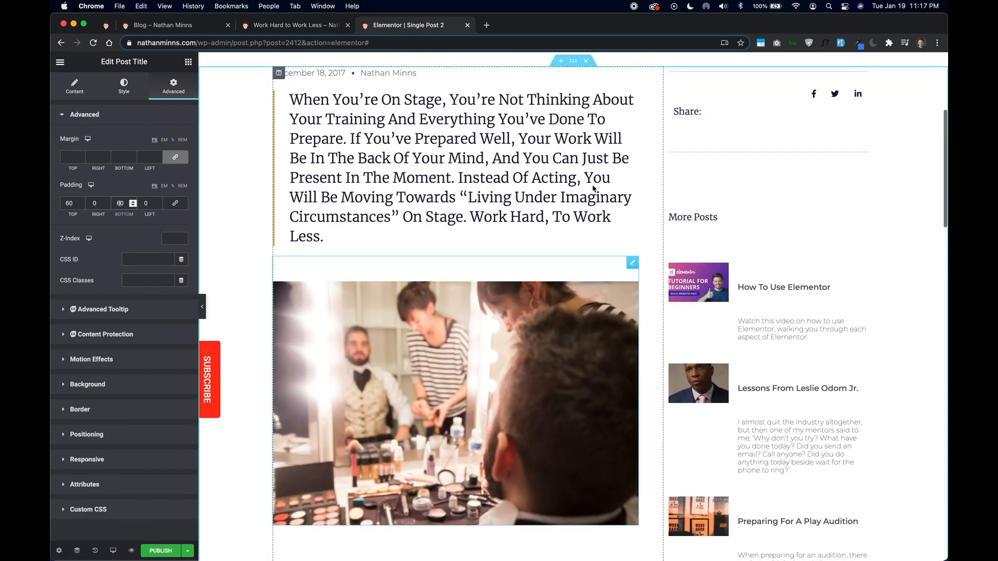
pyautogui.scroll(-2, 598, 208)
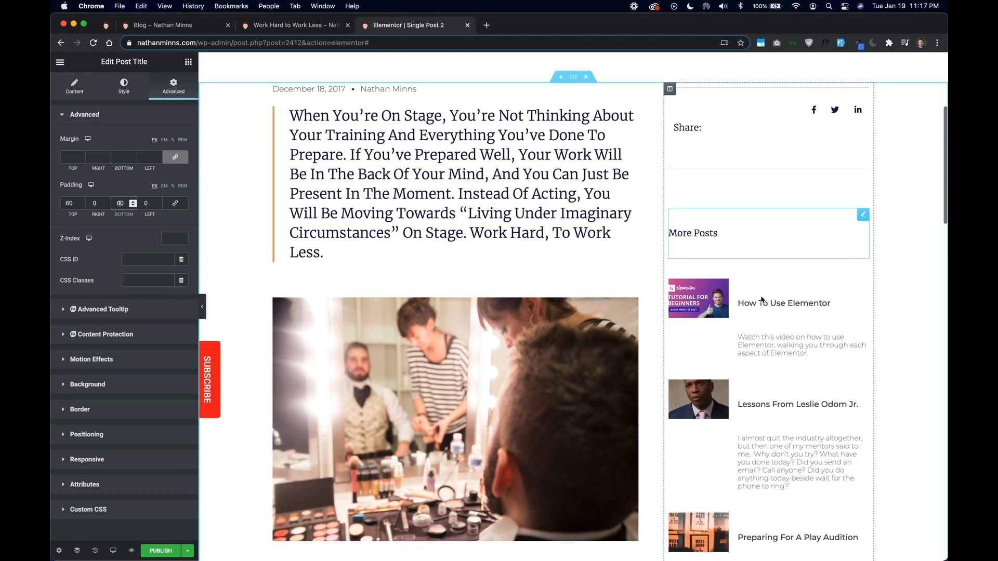
pyautogui.scroll(2, 384, 169)
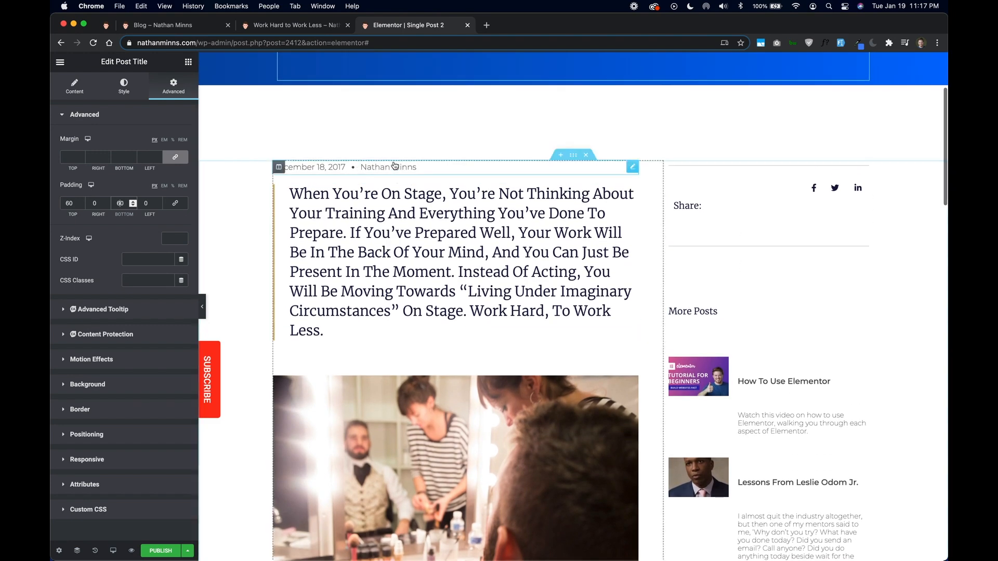
pyautogui.click(414, 170)
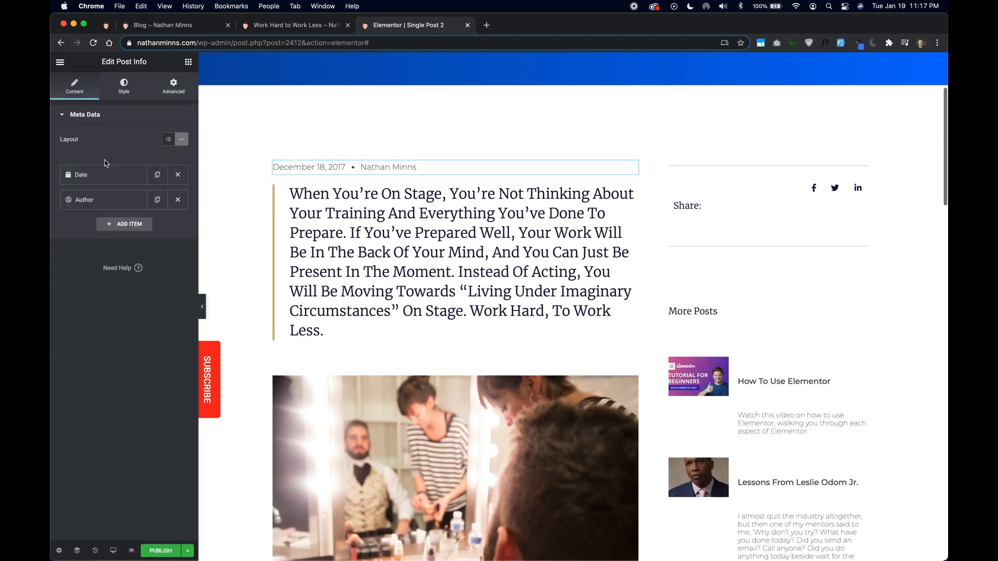
# Remove the Author item from the post info line and give its divider a global colour.
pyautogui.scroll(3, 341, 188)
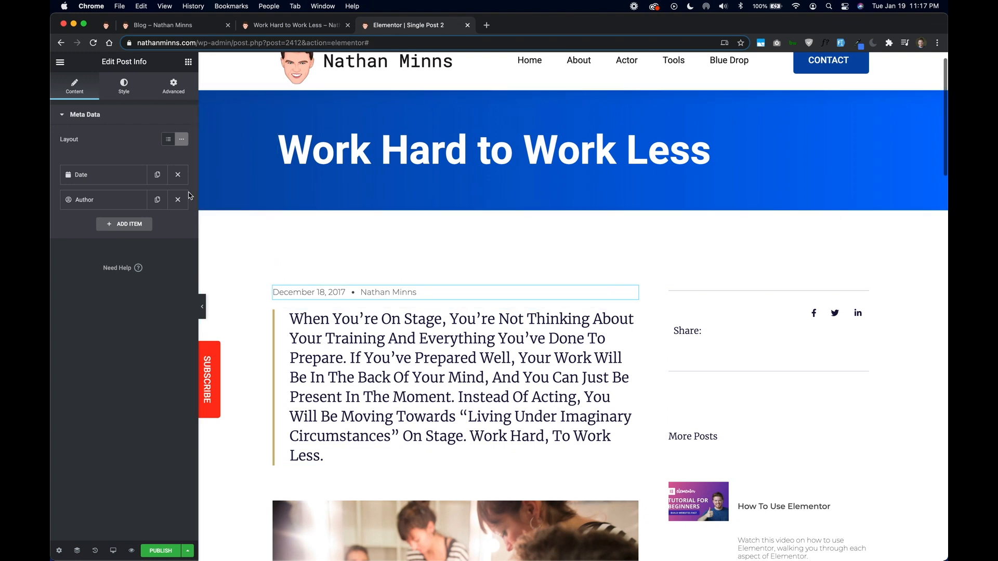
pyautogui.click(177, 200)
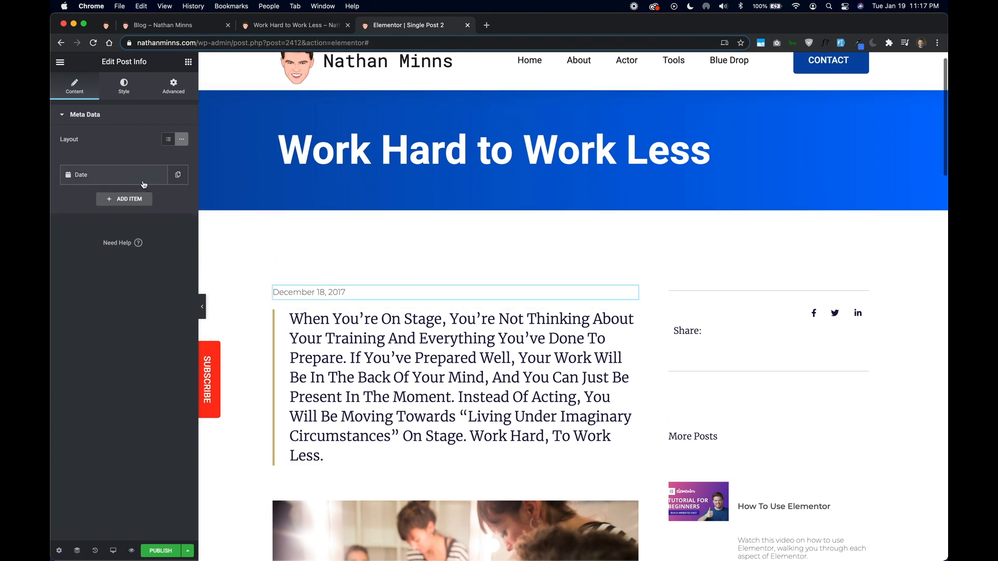
pyautogui.click(128, 90)
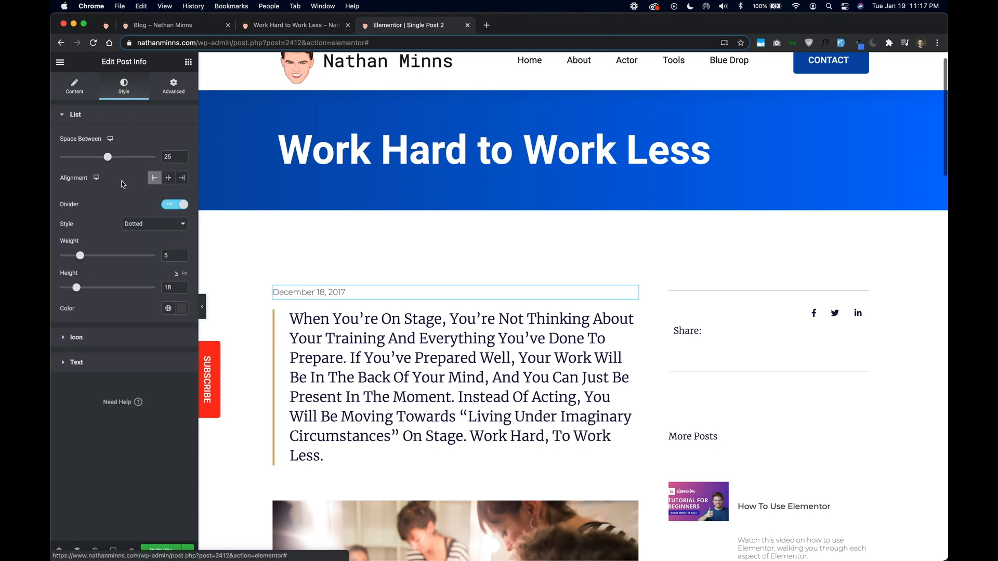
pyautogui.click(167, 310)
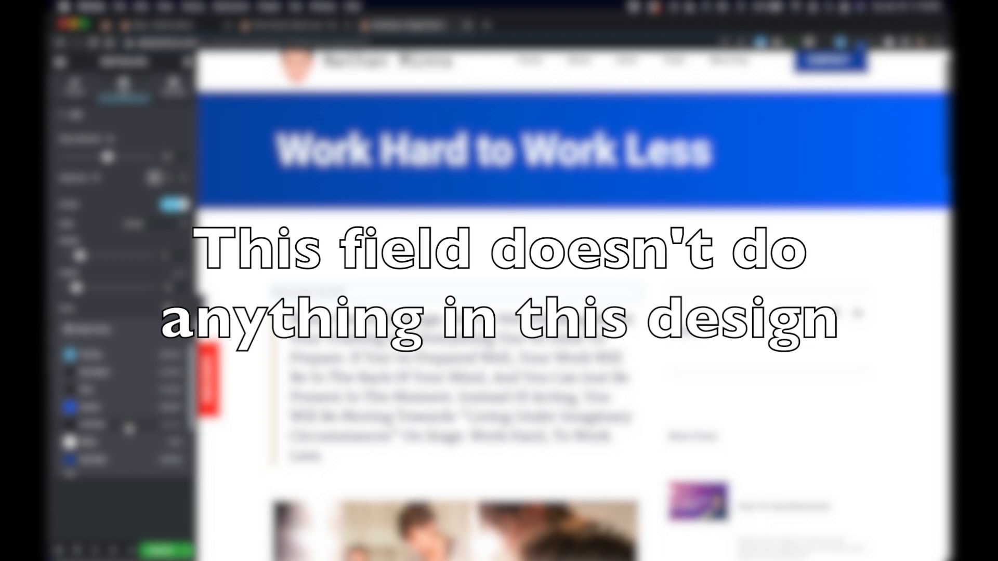
pyautogui.click(129, 425)
# Style the date text with a dark global colour and the Body Text font.
pyautogui.click(146, 369)
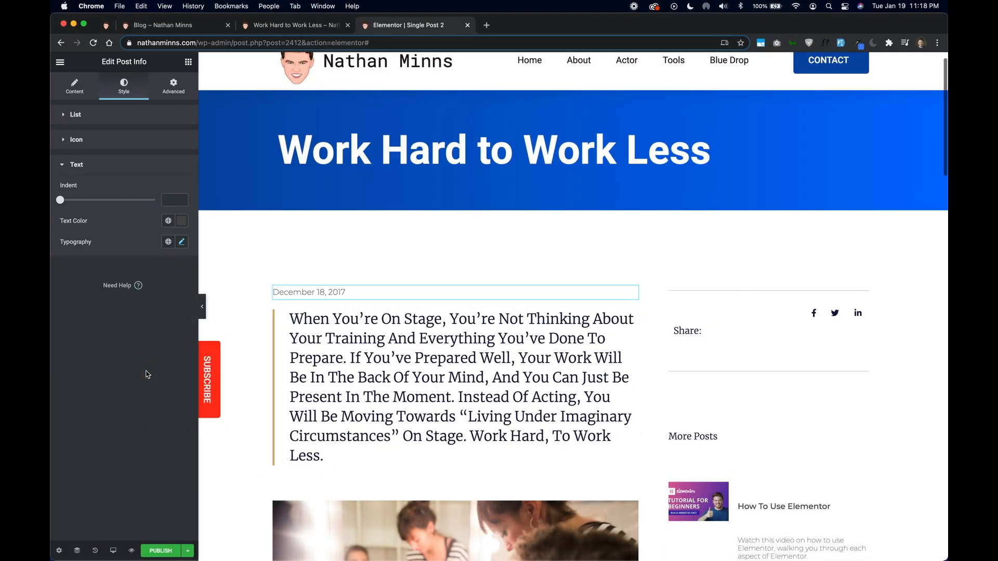
pyautogui.click(167, 219)
pyautogui.click(130, 335)
pyautogui.click(171, 244)
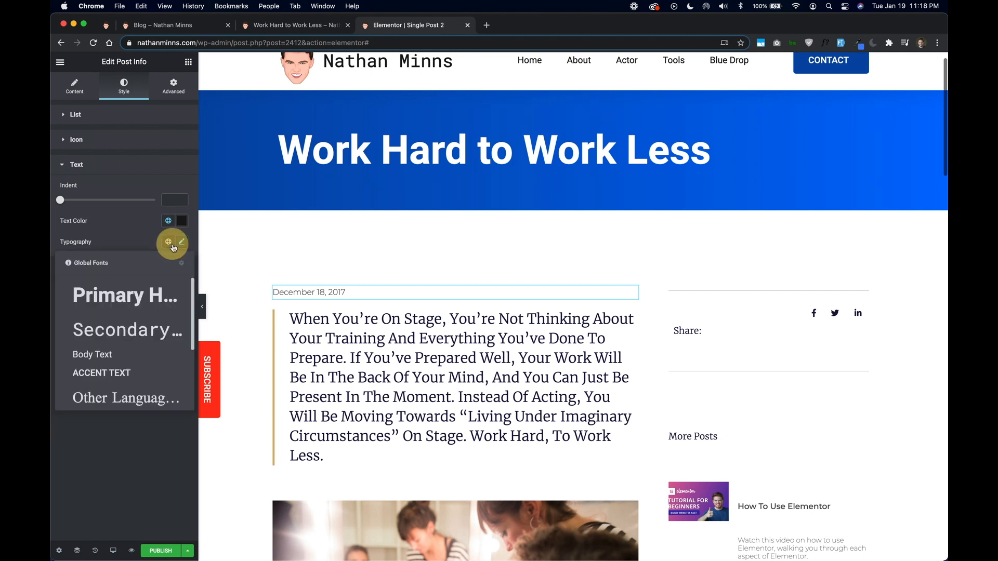
pyautogui.click(108, 350)
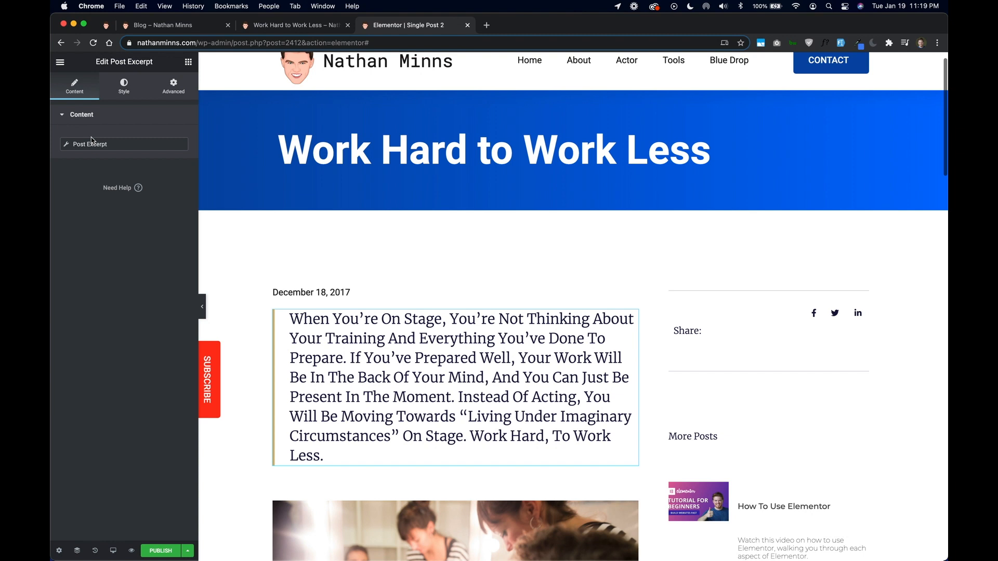
# Set the excerpt quote to the global Text colour and the Testimonial Title font.
pyautogui.click(125, 92)
pyautogui.click(168, 139)
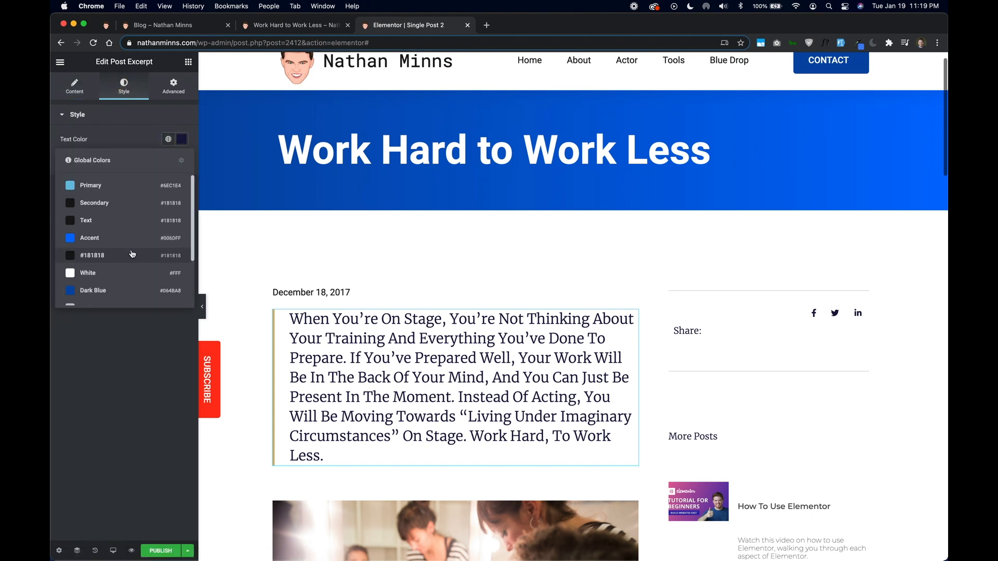
pyautogui.click(134, 222)
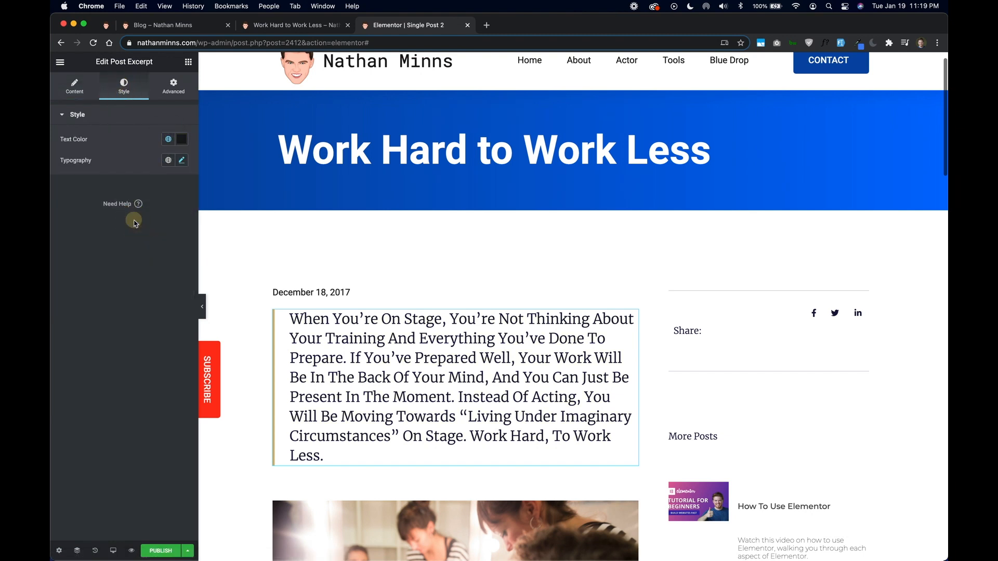
pyautogui.click(168, 161)
pyautogui.scroll(-3, 135, 269)
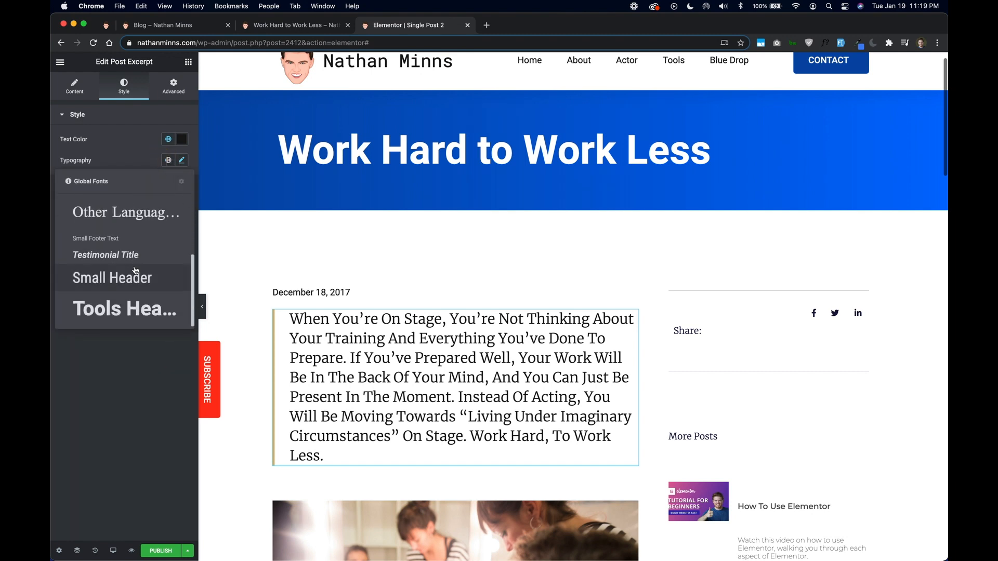
pyautogui.click(148, 255)
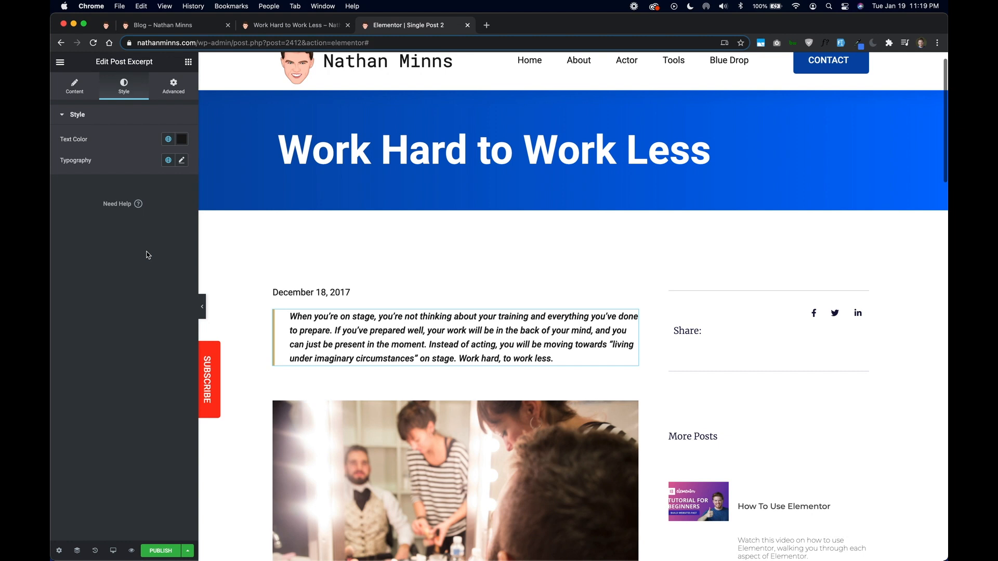
# Recolour the Post Excerpt quote's 4-wide left border to the global Dark Blue.
pyautogui.click(173, 93)
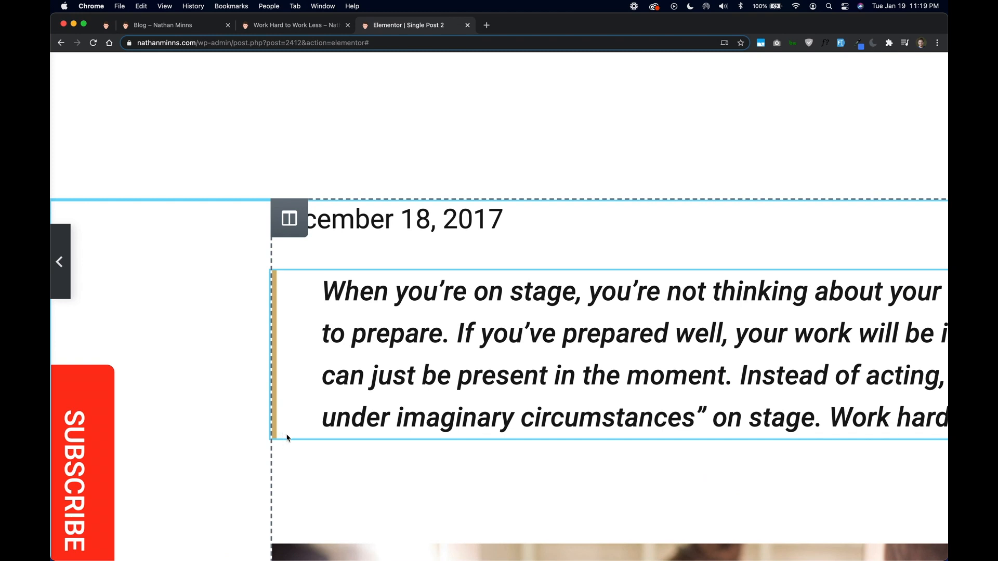
pyautogui.scroll(-5, 274, 392)
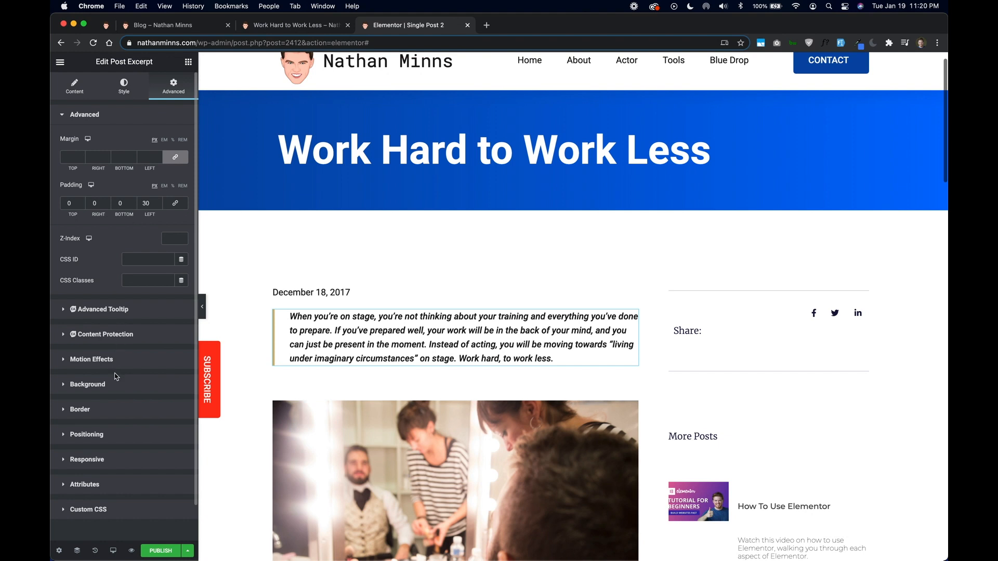
pyautogui.click(99, 408)
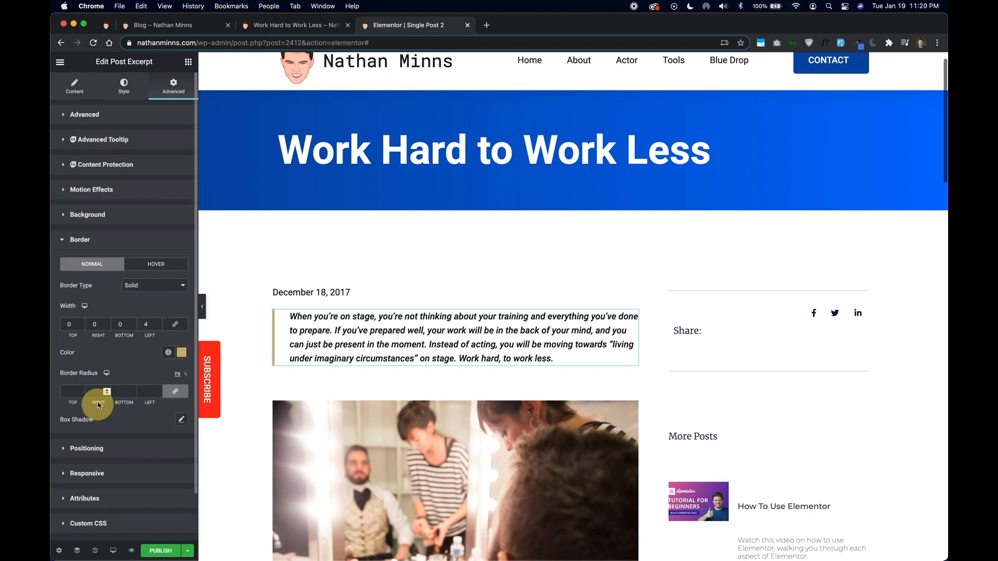
pyautogui.click(169, 354)
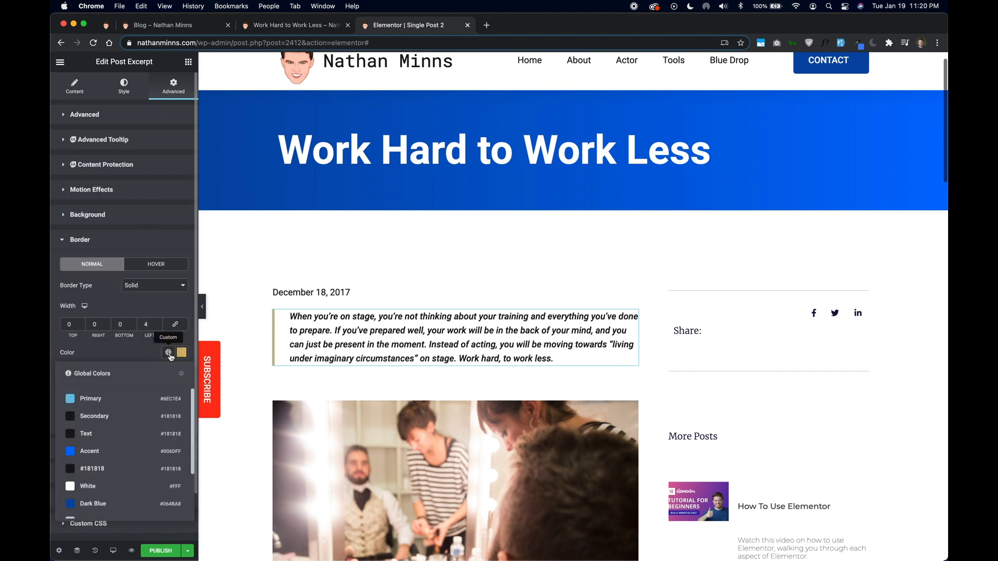
pyautogui.click(123, 504)
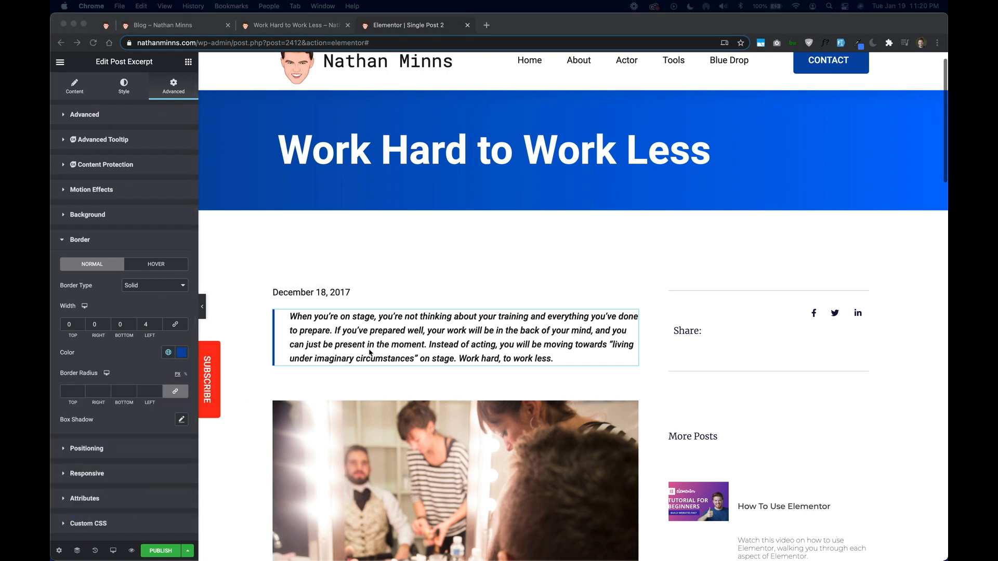
pyautogui.scroll(-3, 398, 344)
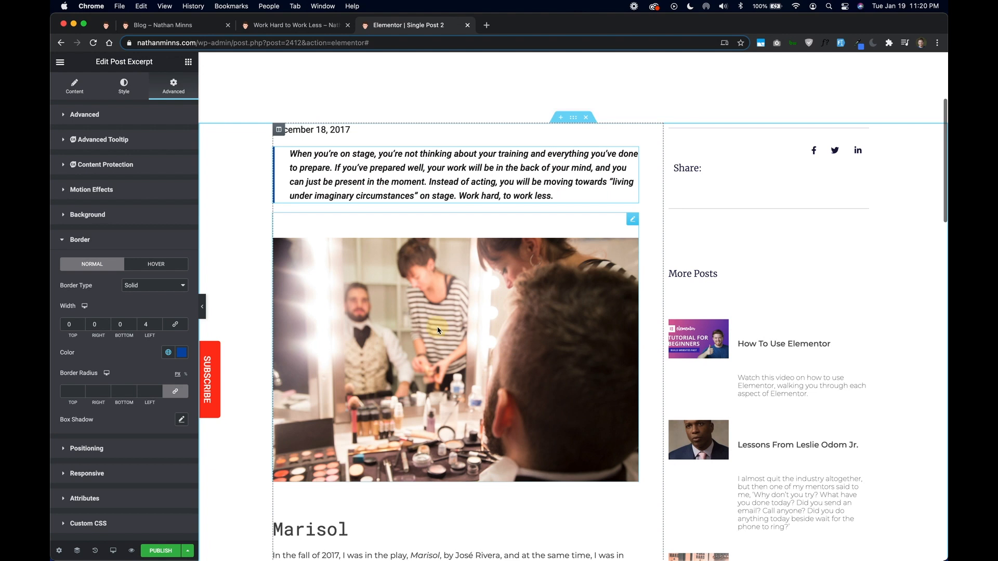
pyautogui.click(398, 345)
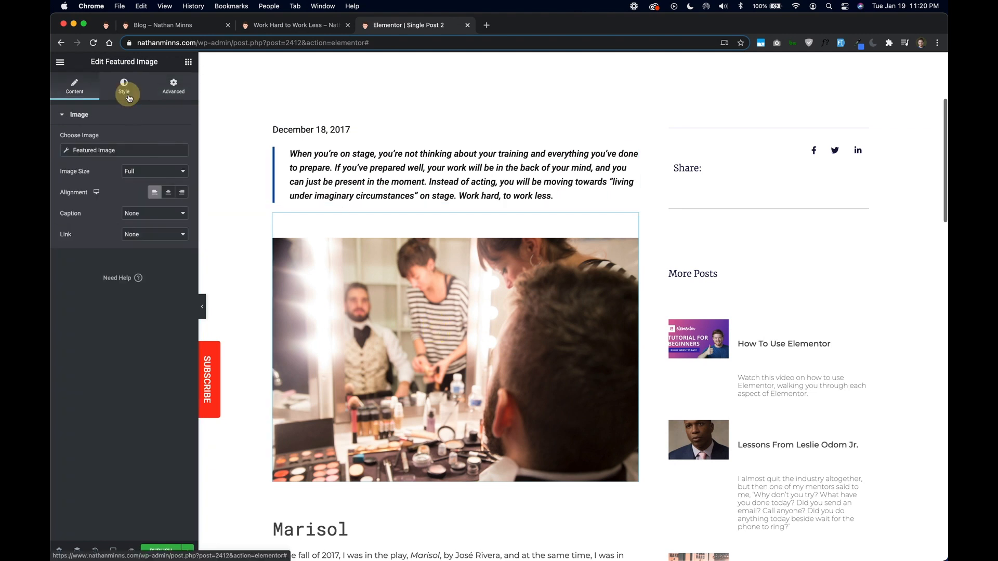
# Set the Featured Image widget's linked border radius to 5 on every corner.
pyautogui.click(129, 98)
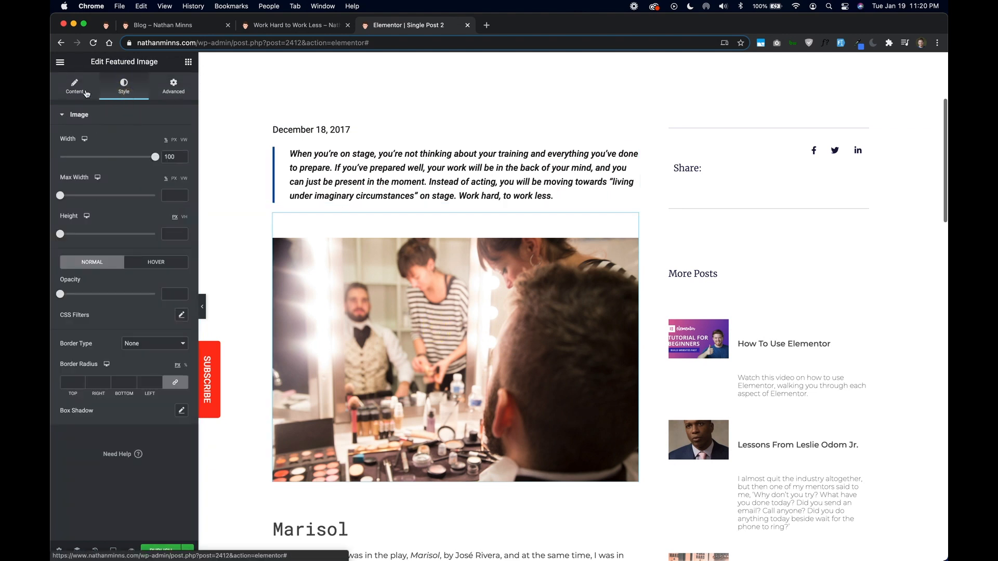
pyautogui.moveTo(105, 62); pyautogui.dragTo(144, 62)
pyautogui.click(144, 61)
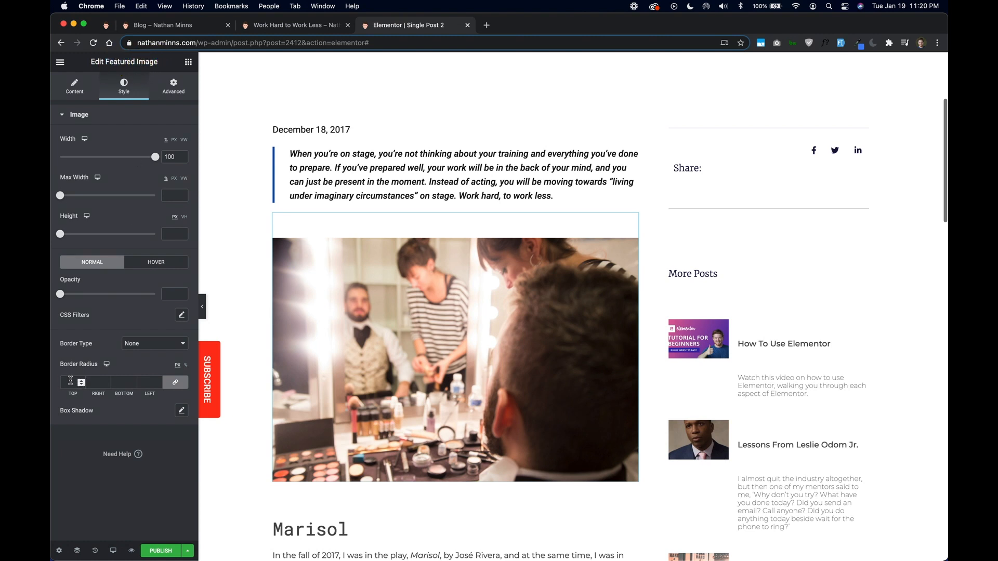
pyautogui.click(71, 381)
pyautogui.write('5')
pyautogui.scroll(-5, 466, 267)
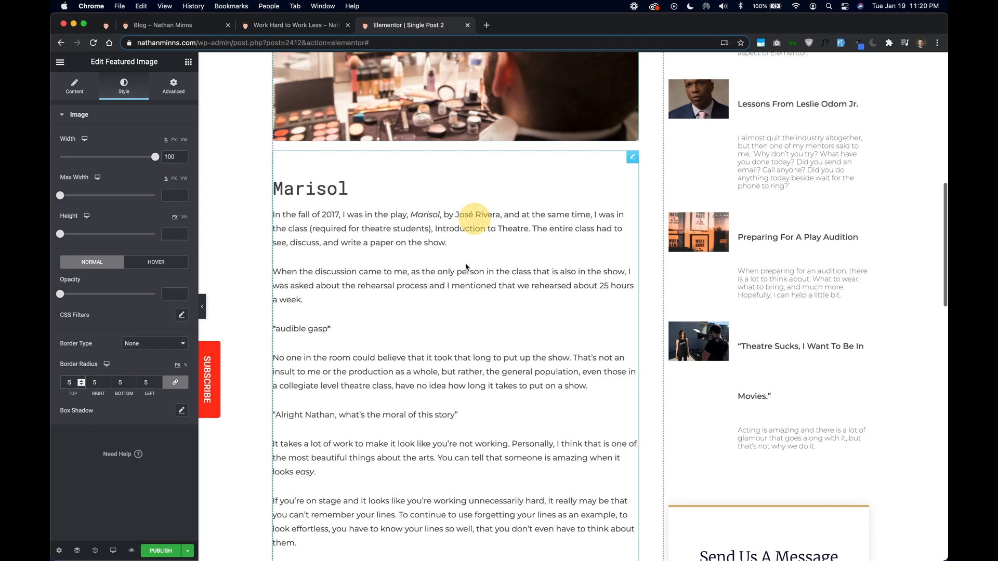
pyautogui.click(489, 209)
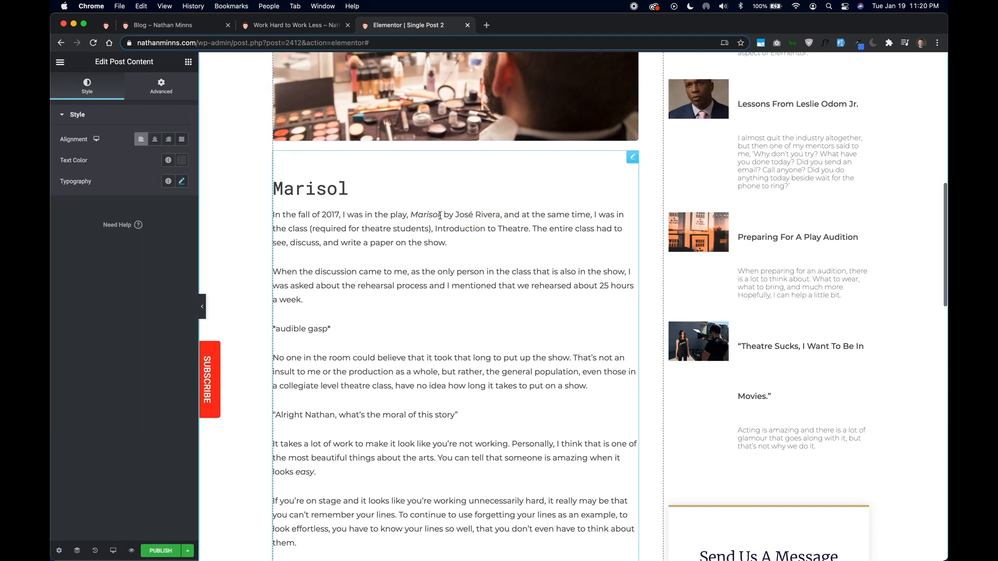
# Style the post body text with the global Text colour and Body Text typography.
pyautogui.click(167, 161)
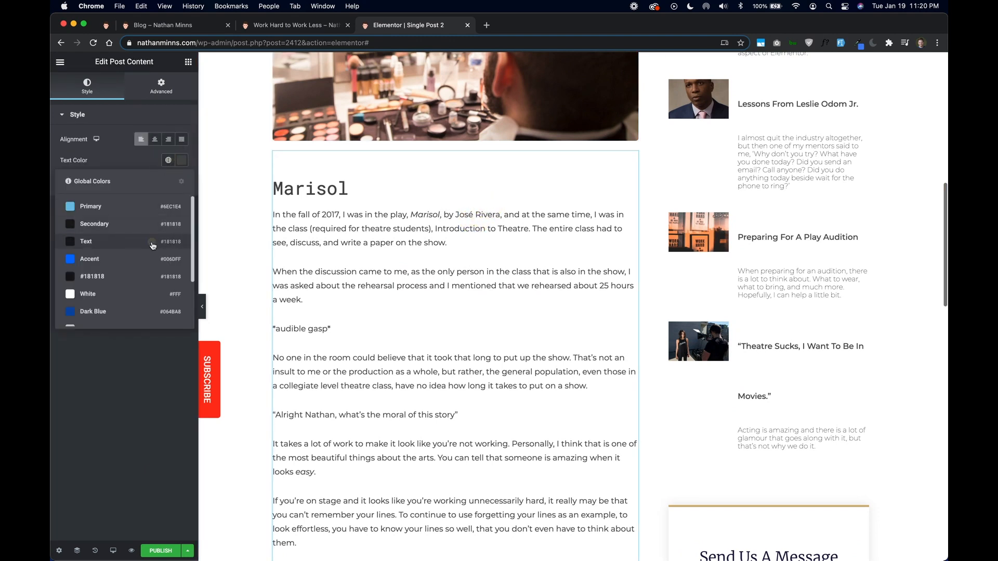
pyautogui.click(152, 242)
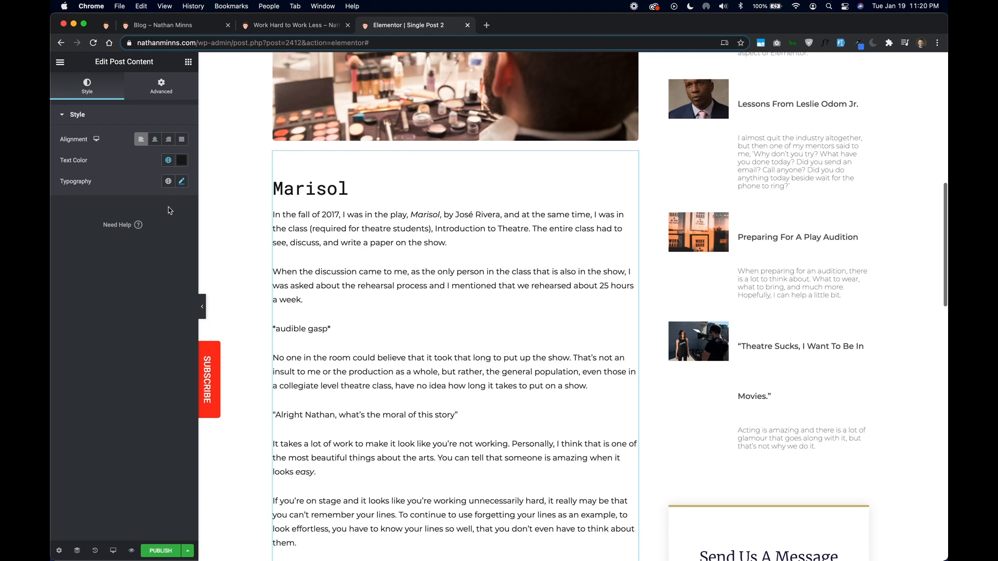
pyautogui.click(172, 183)
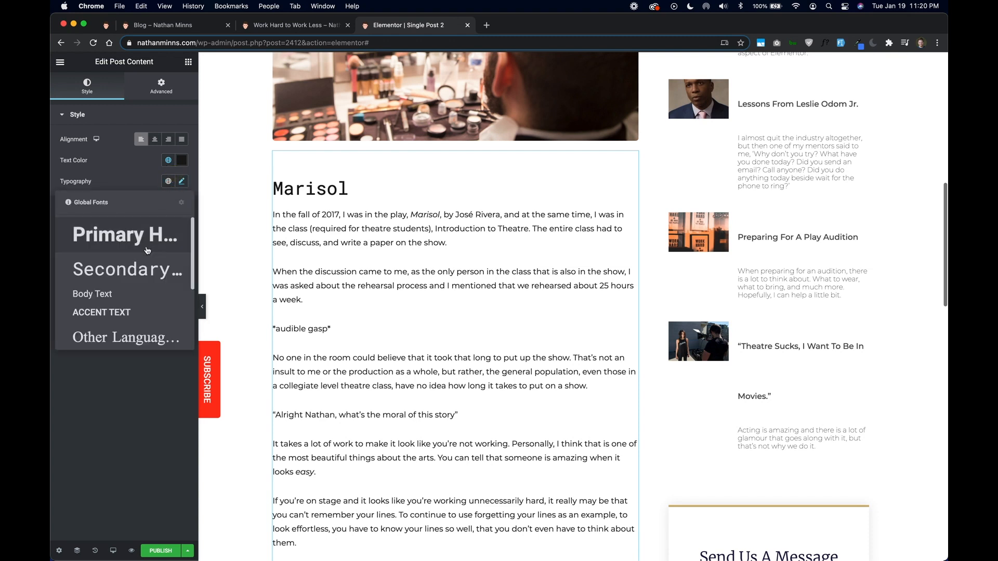
pyautogui.click(135, 294)
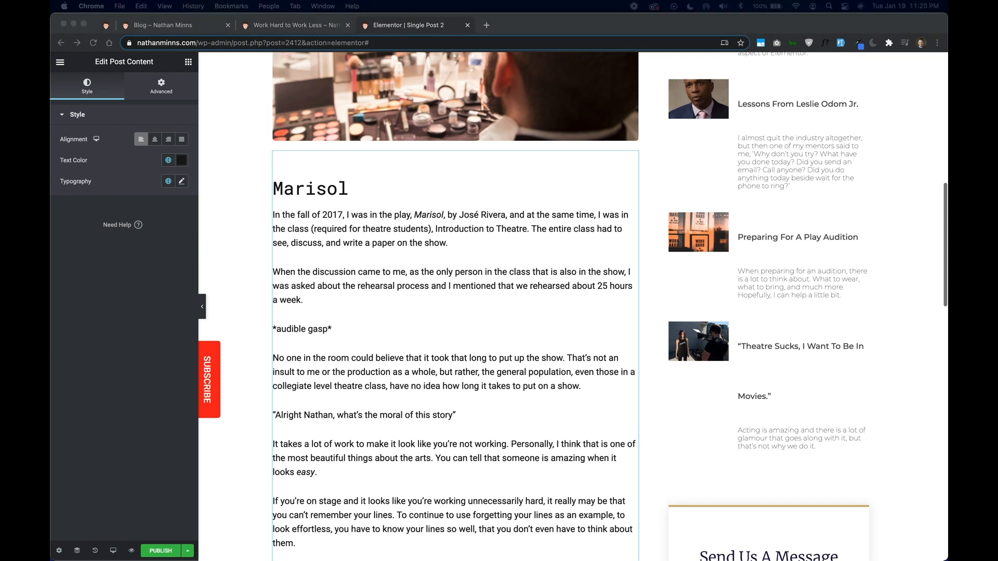
# Reduce the Post Content widget's top margin from 50 to 40.
pyautogui.click(161, 86)
pyautogui.moveTo(70, 158); pyautogui.dragTo(62, 159)
pyautogui.write('40')
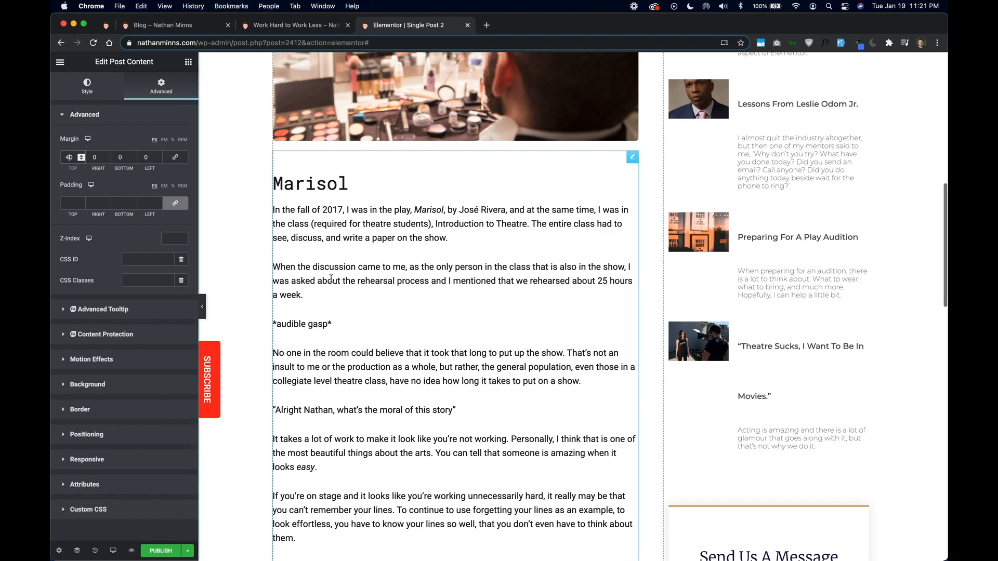
pyautogui.scroll(-15, 345, 346)
pyautogui.scroll(3, 408, 190)
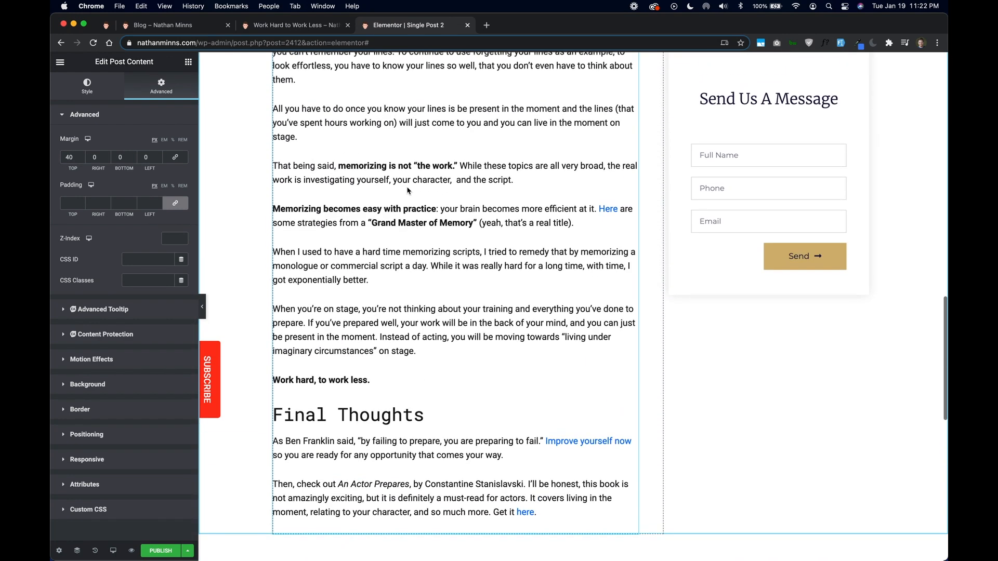
pyautogui.scroll(-5, 408, 191)
pyautogui.click(288, 30)
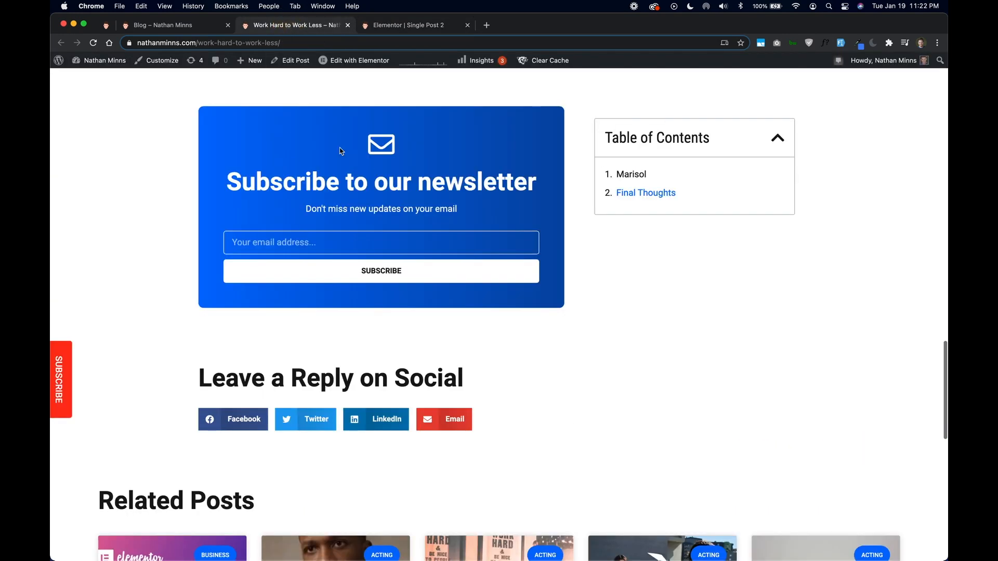
pyautogui.click(405, 24)
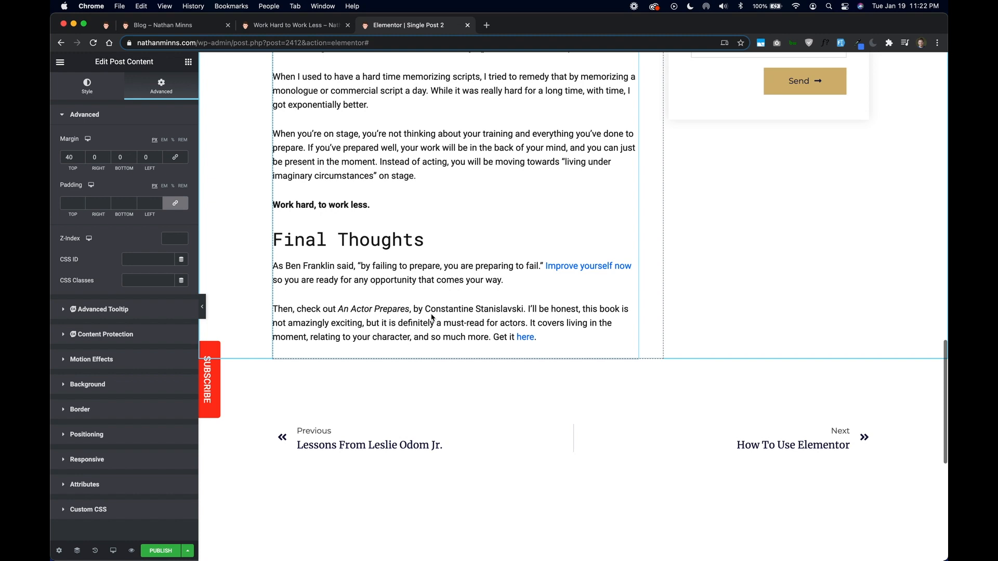
pyautogui.click(560, 397)
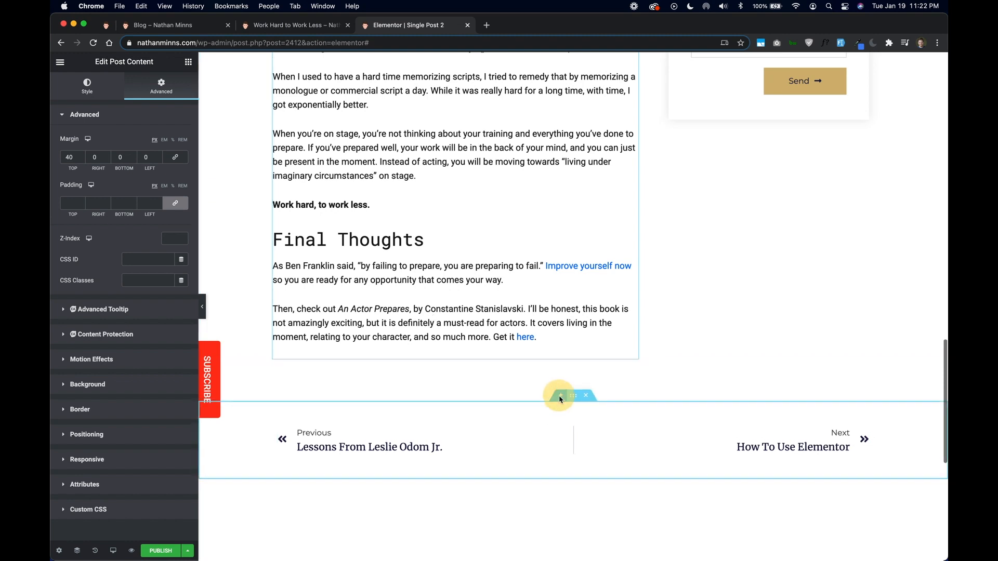
# Insert the third Subscribe block template from the library below Final Thoughts.
pyautogui.click(585, 441)
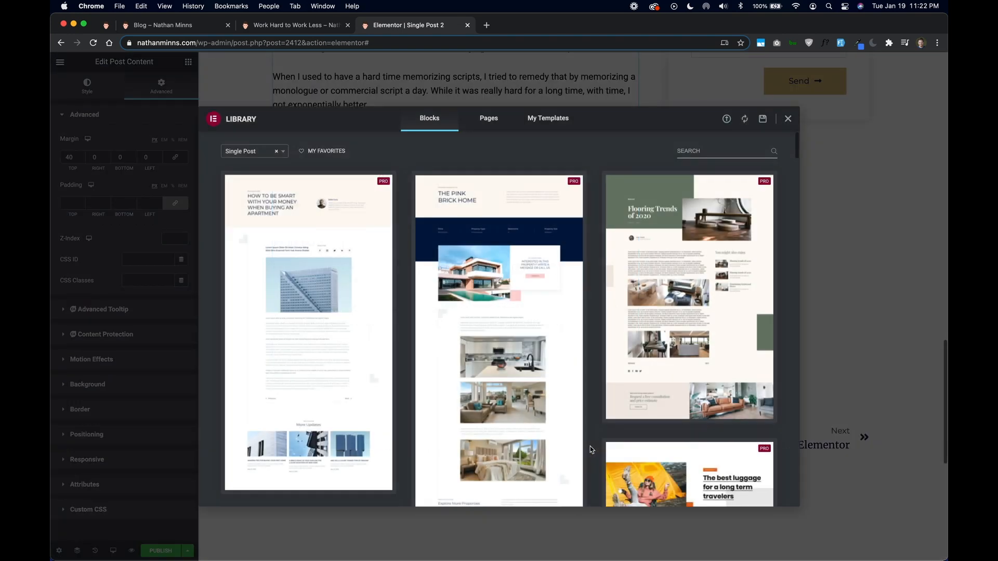
pyautogui.click(279, 151)
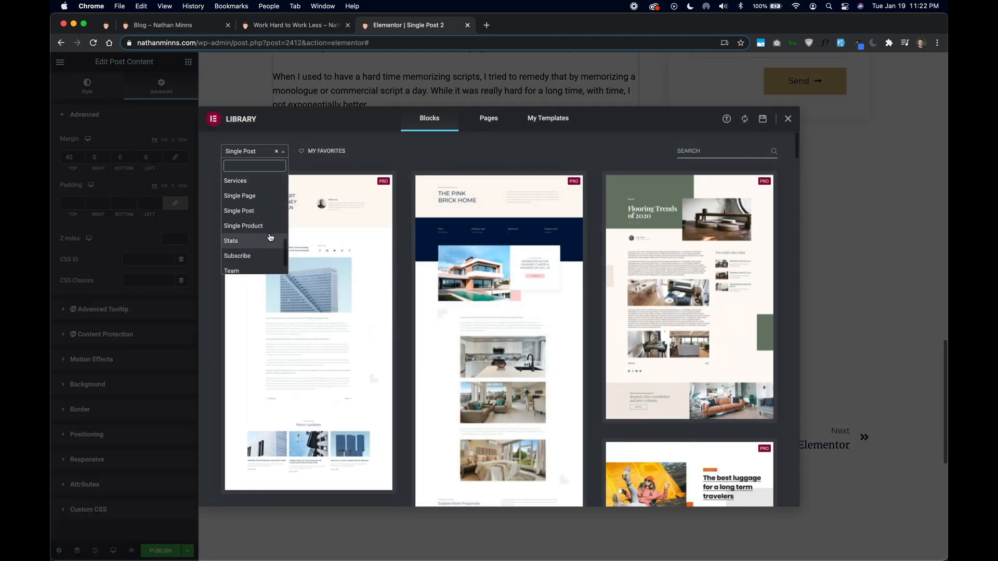
pyautogui.click(255, 256)
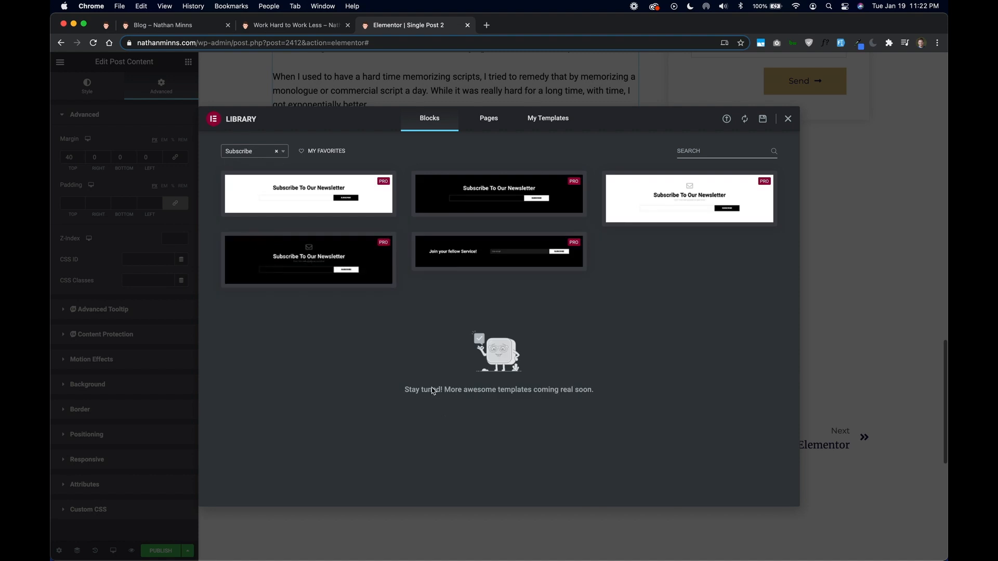
pyautogui.moveTo(634, 214)
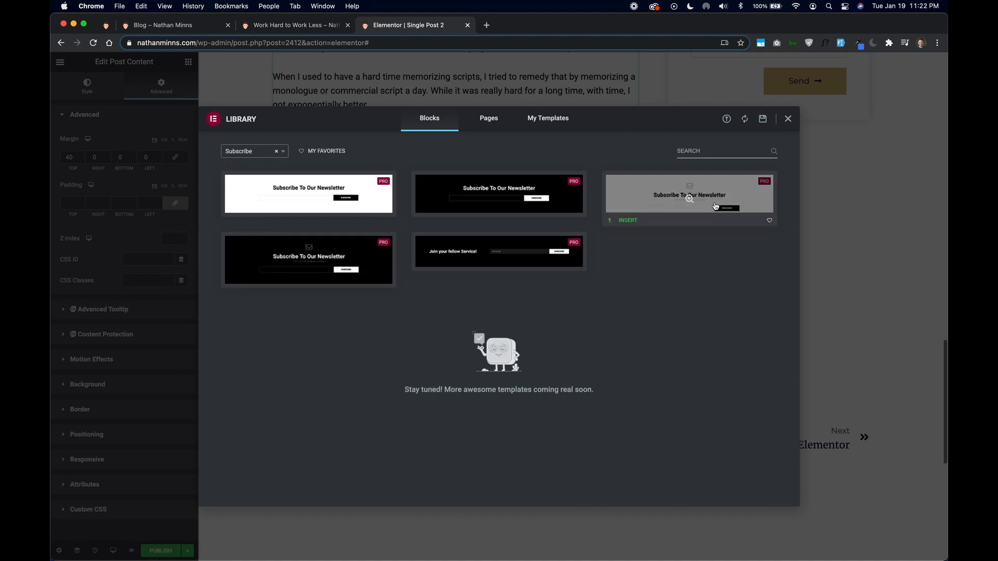
pyautogui.click(629, 219)
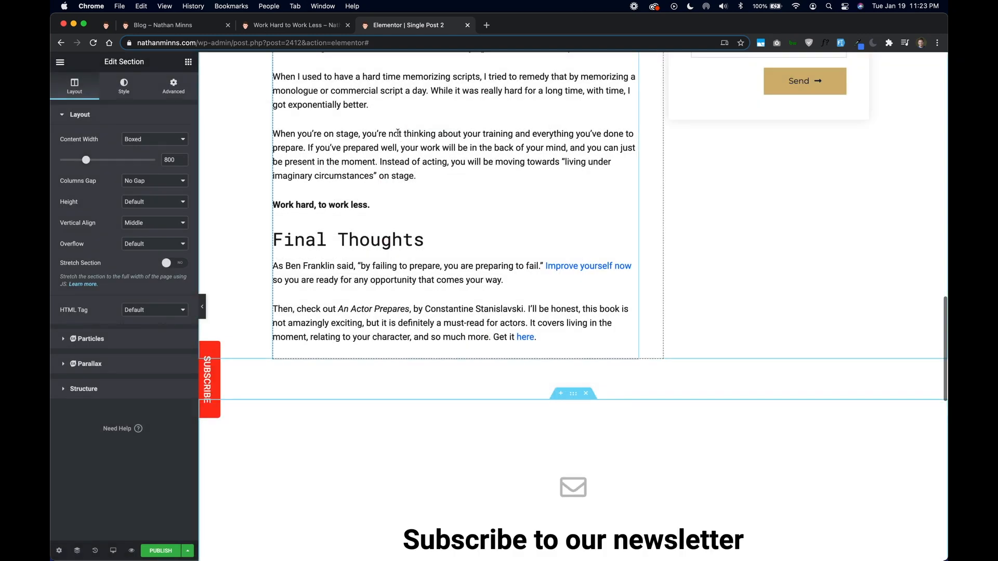
# Add an Inner Section below the article text and delete its right column.
pyautogui.scroll(-3, 628, 404)
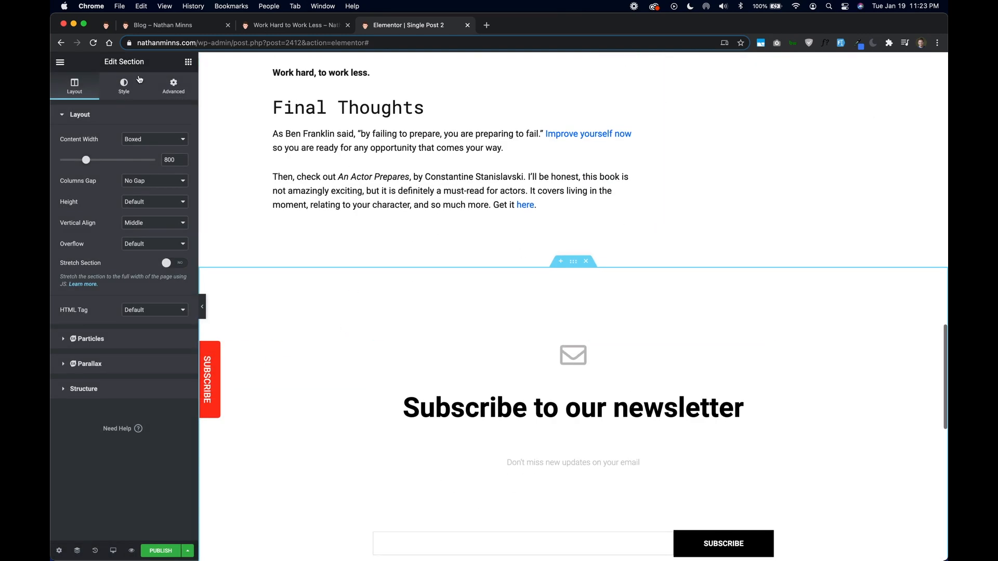
pyautogui.click(186, 62)
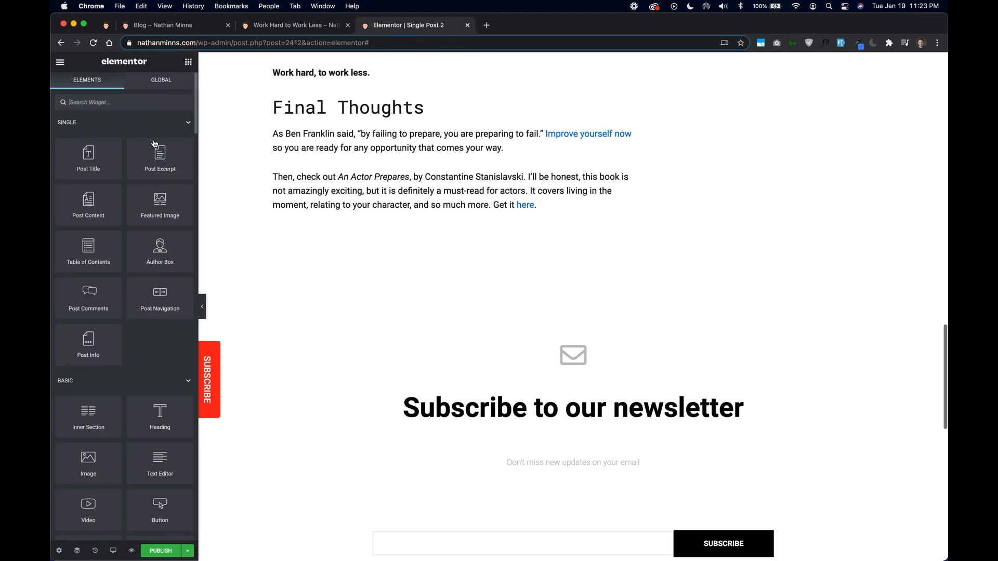
pyautogui.moveTo(216, 397); pyautogui.dragTo(447, 213)
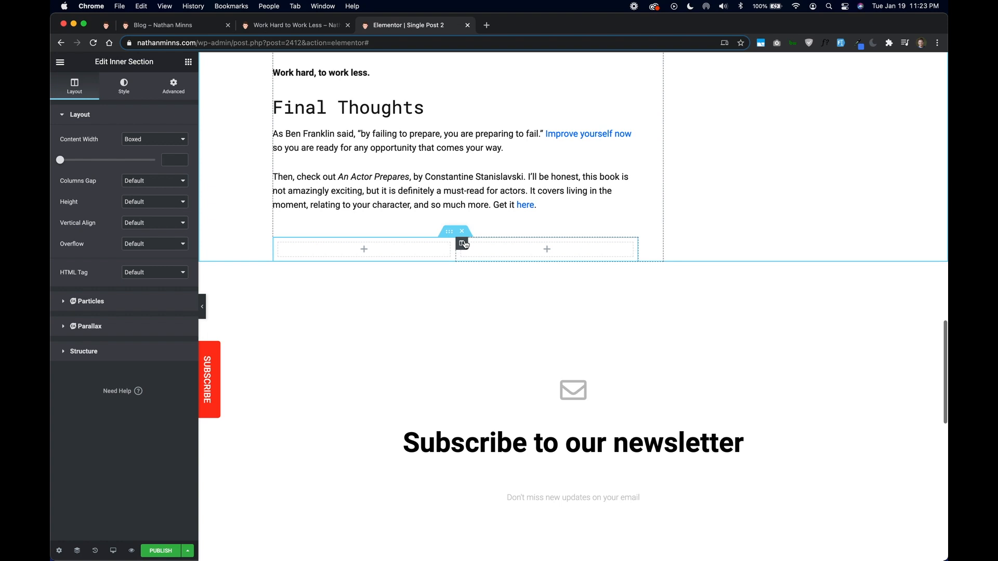
pyautogui.rightClick(465, 242)
pyautogui.click(492, 385)
# Give the inner section a 90° gradient background from Accent blue to Dark Blue.
pyautogui.click(124, 86)
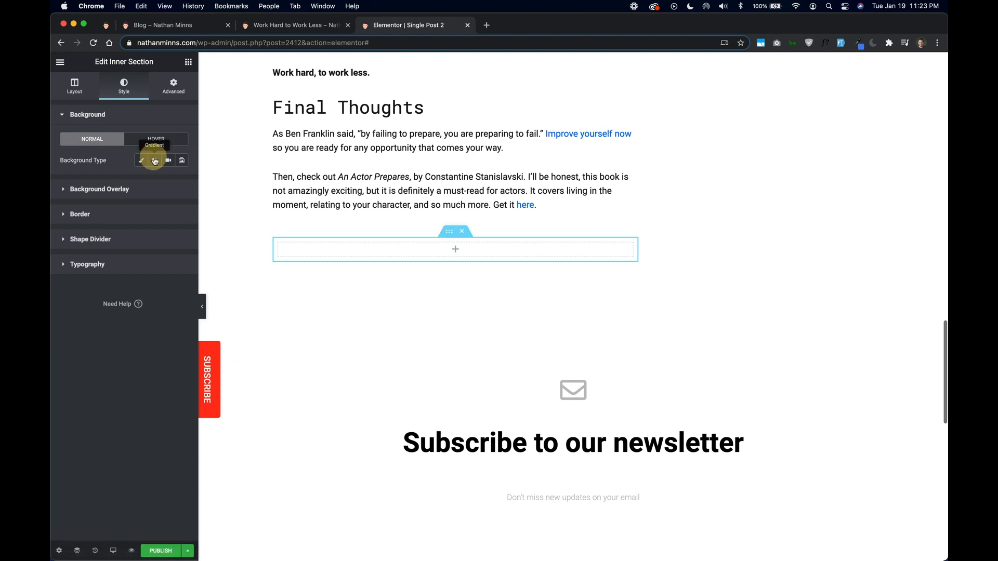
pyautogui.click(154, 160)
pyautogui.click(166, 180)
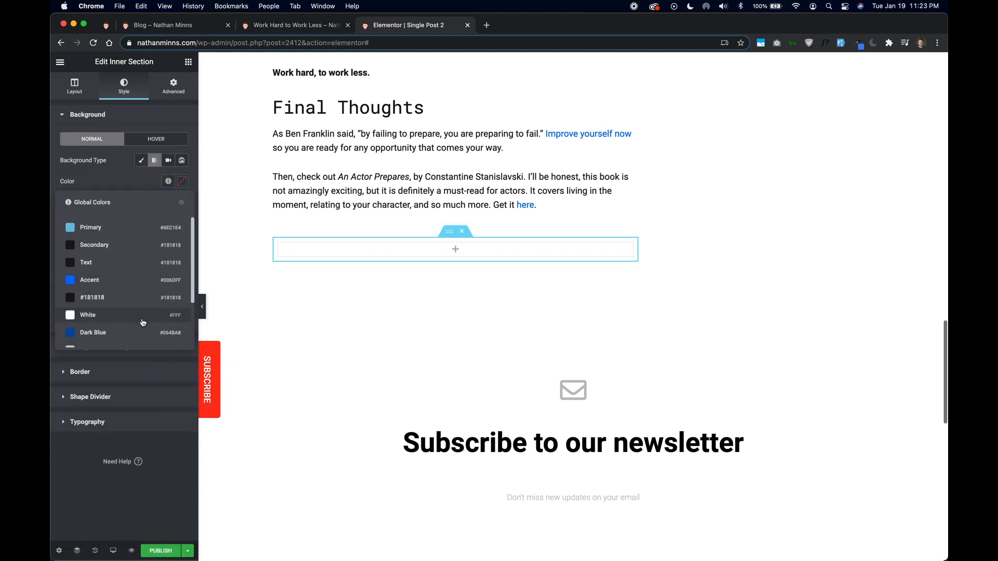
pyautogui.click(149, 281)
pyautogui.click(168, 233)
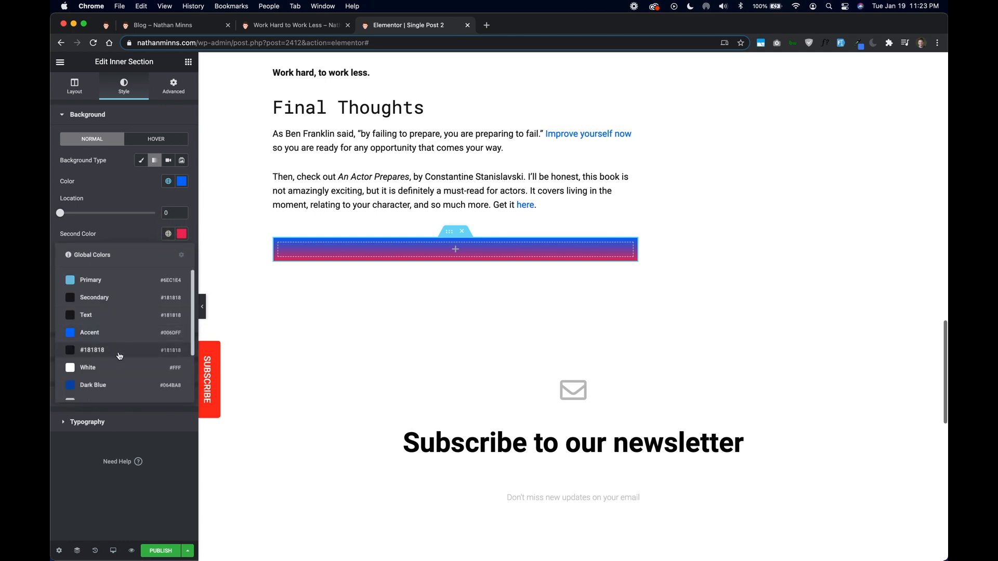
pyautogui.click(117, 379)
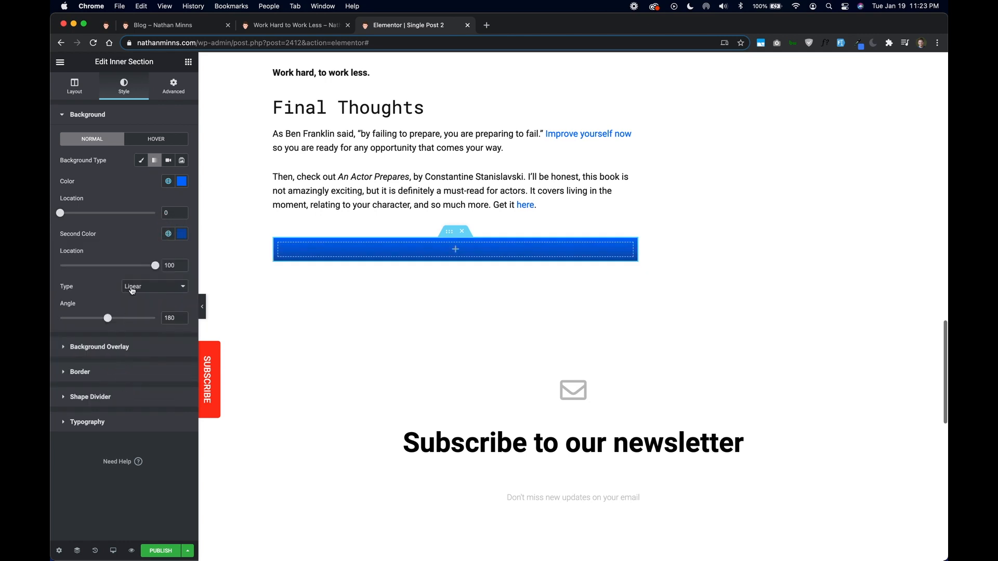
pyautogui.doubleClick(170, 317)
pyautogui.write('90')
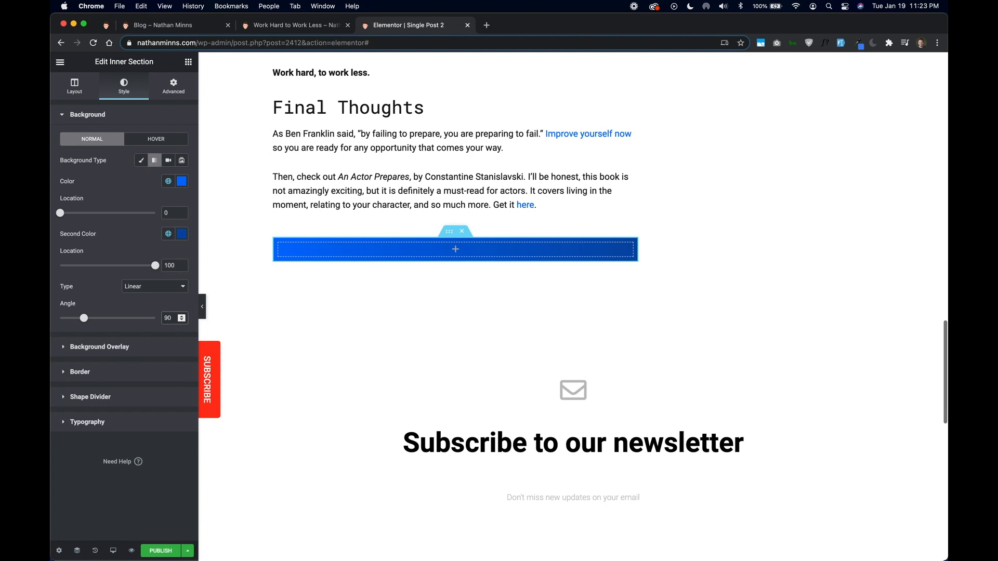
pyautogui.click(126, 301)
pyautogui.scroll(2, 446, 333)
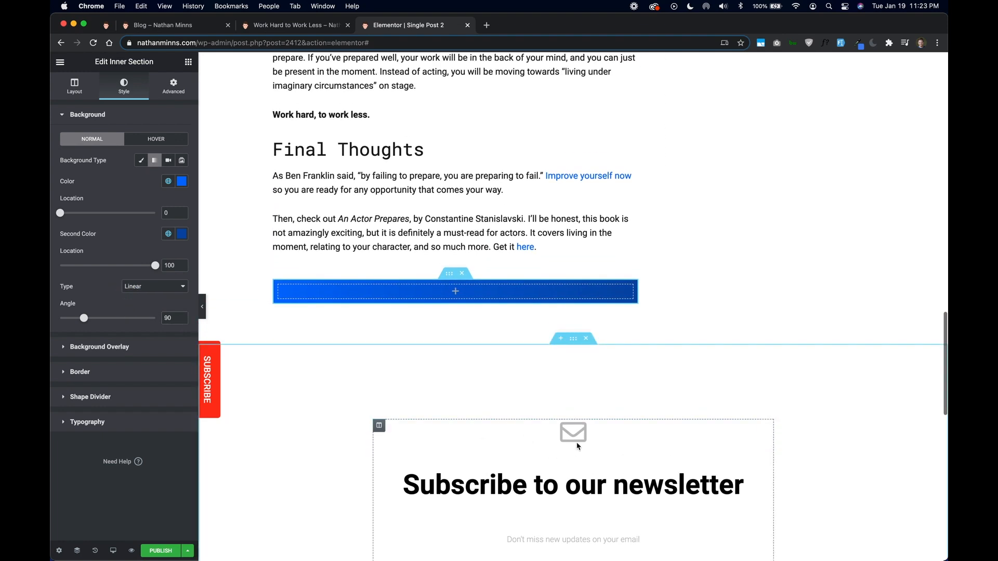
# Move the envelope icon, newsletter heading, tagline and email form into the blue box.
pyautogui.moveTo(759, 435); pyautogui.dragTo(478, 290)
pyautogui.moveTo(768, 440); pyautogui.dragTo(440, 307)
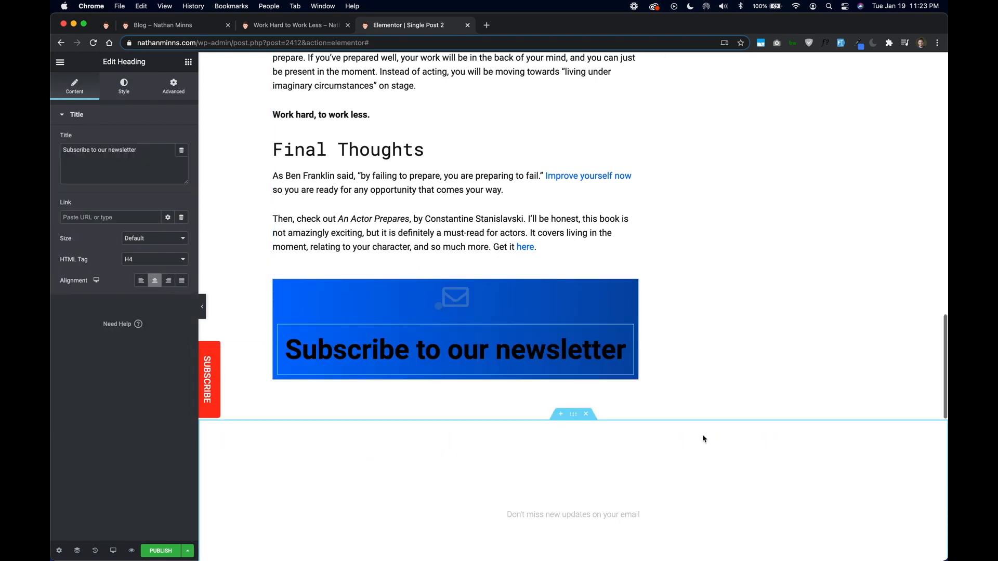
pyautogui.scroll(-5, 704, 436)
pyautogui.moveTo(768, 367); pyautogui.dragTo(447, 220)
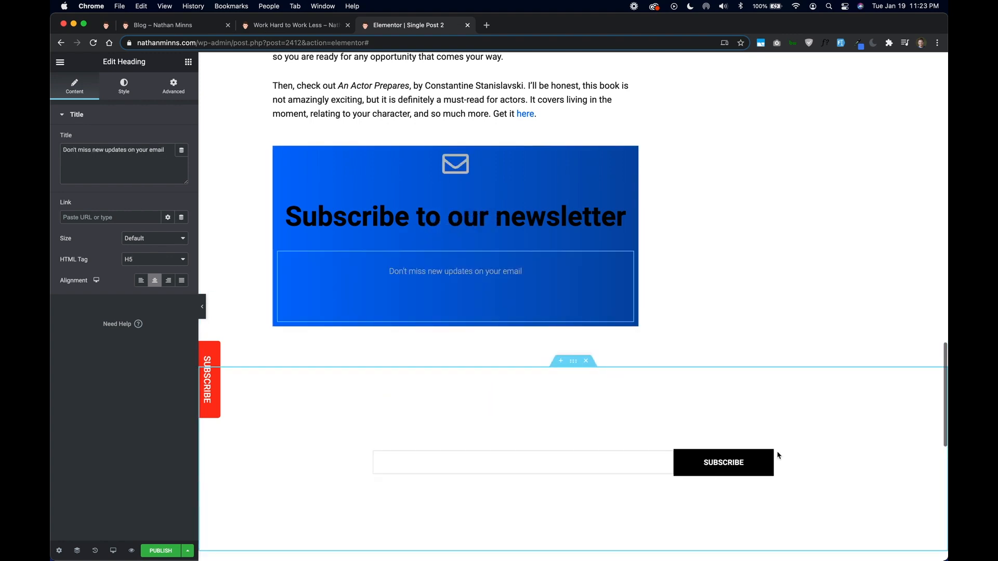
pyautogui.moveTo(769, 451); pyautogui.dragTo(449, 301)
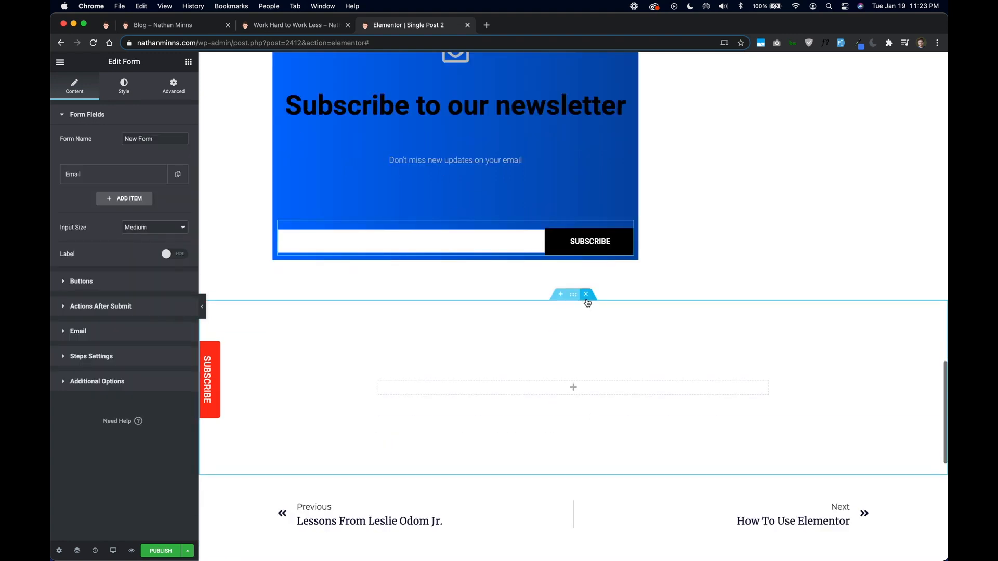
# Delete the emptied original newsletter section.
pyautogui.click(585, 292)
pyautogui.scroll(1, 448, 186)
pyautogui.scroll(4, 448, 186)
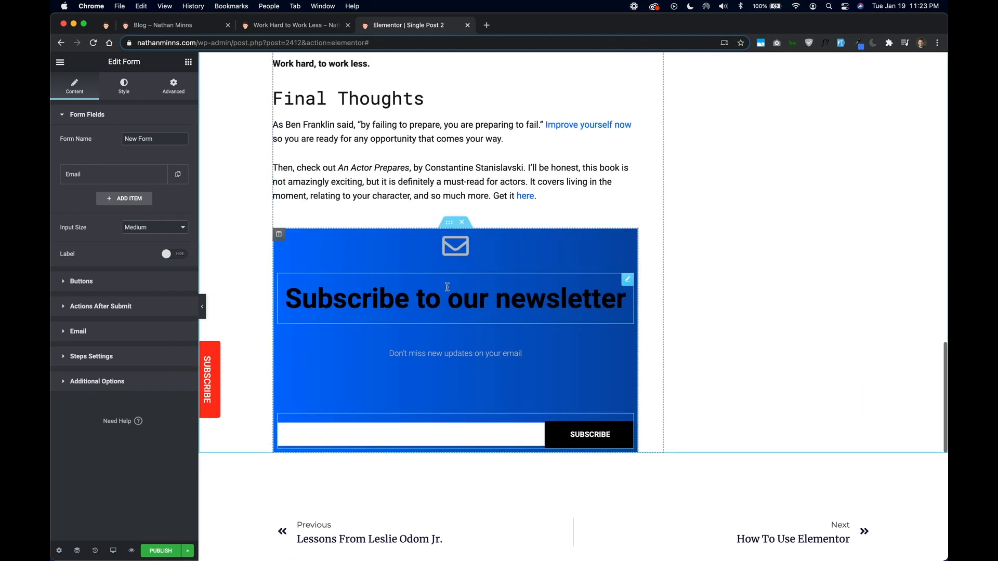
pyautogui.click(449, 227)
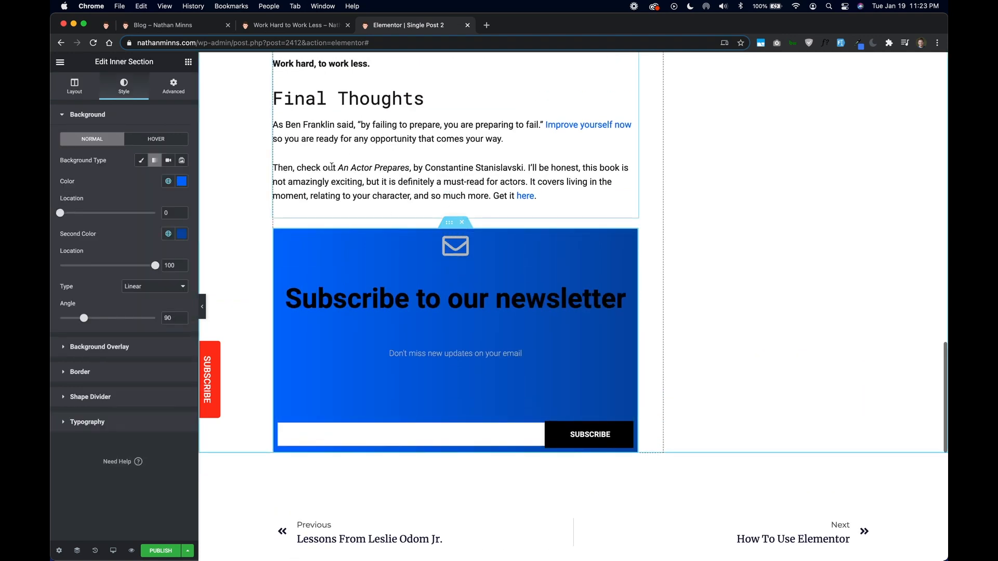
# Set the blue box's margins to 60 top and 100 bottom, with 40 padding all round.
pyautogui.click(174, 98)
pyautogui.click(72, 158)
pyautogui.write('60')
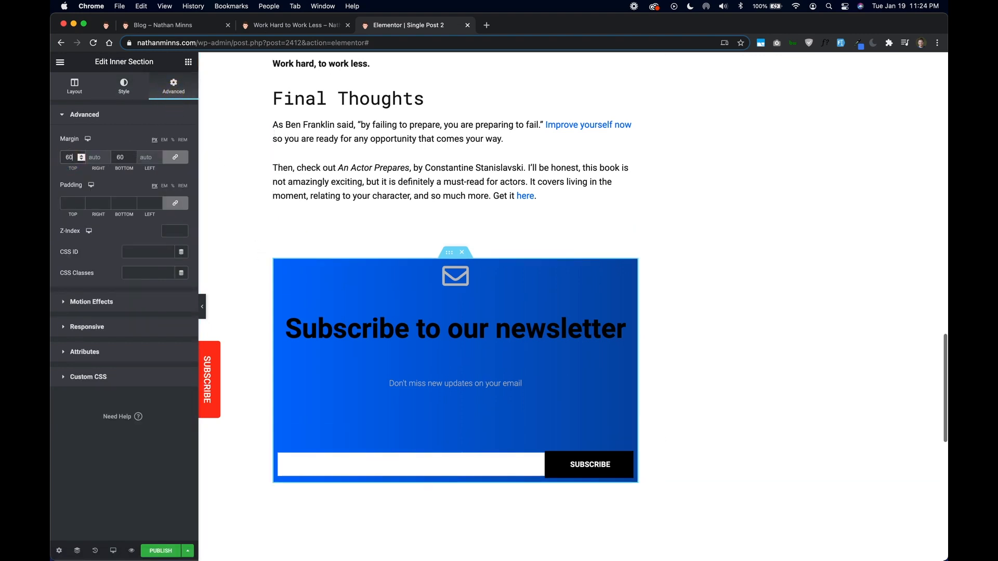
pyautogui.click(175, 157)
pyautogui.doubleClick(120, 157)
pyautogui.write('10')
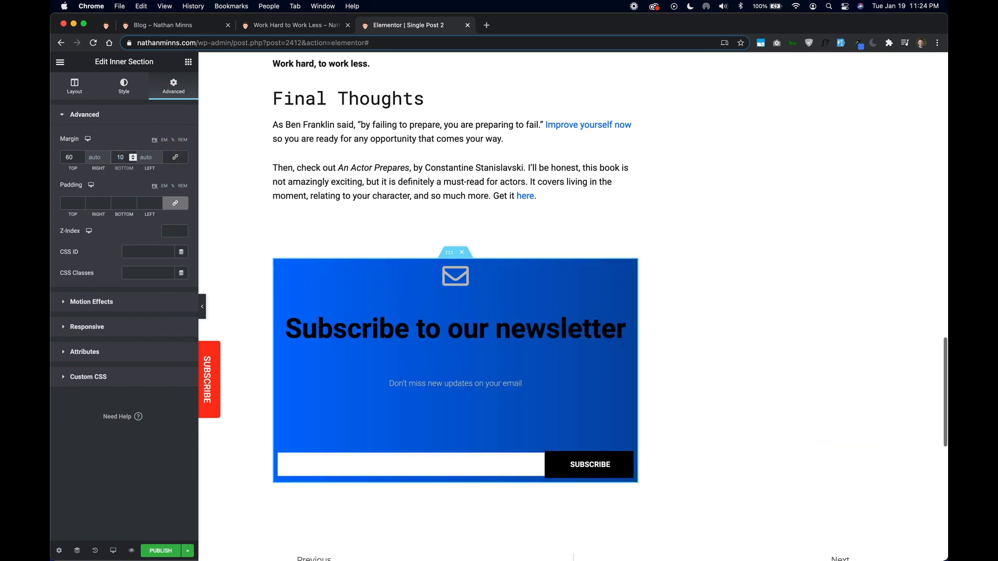
pyautogui.write('0')
pyautogui.scroll(-3, 346, 285)
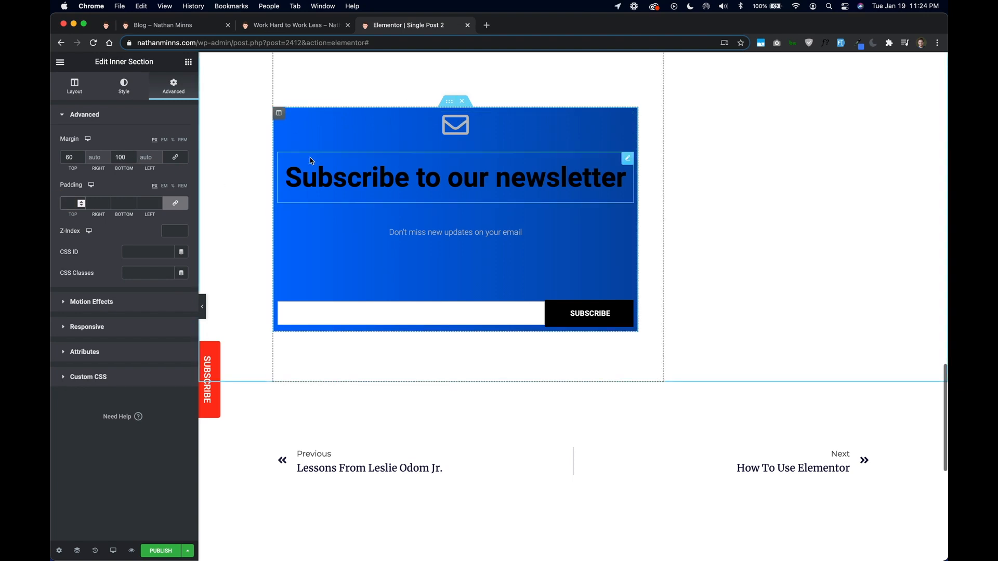
pyautogui.write('40')
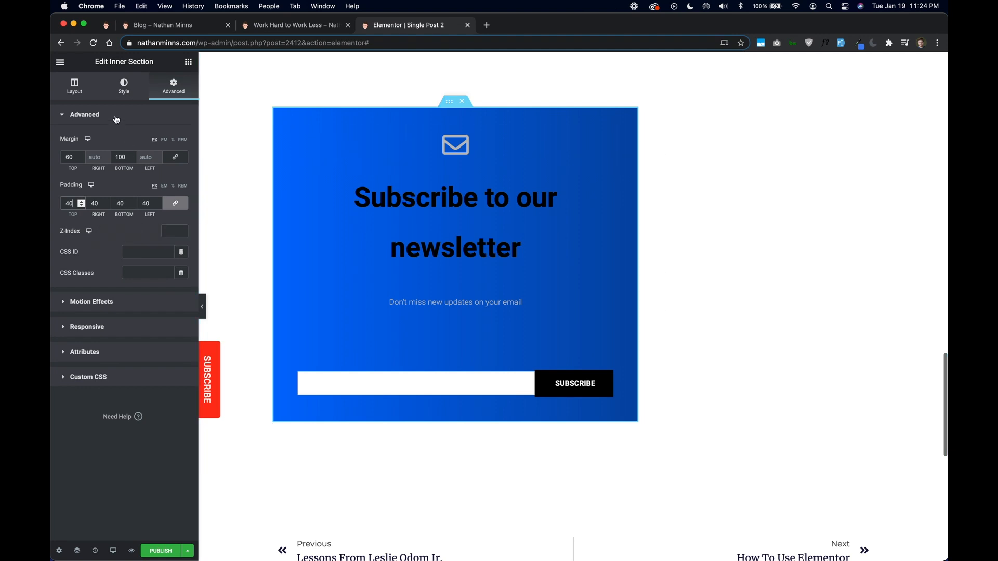
# Round the blue box's corners with a border radius of 5 and preview it full width.
pyautogui.click(120, 93)
pyautogui.click(109, 372)
pyautogui.click(67, 246)
pyautogui.write('5')
pyautogui.click(154, 209)
pyautogui.click(202, 306)
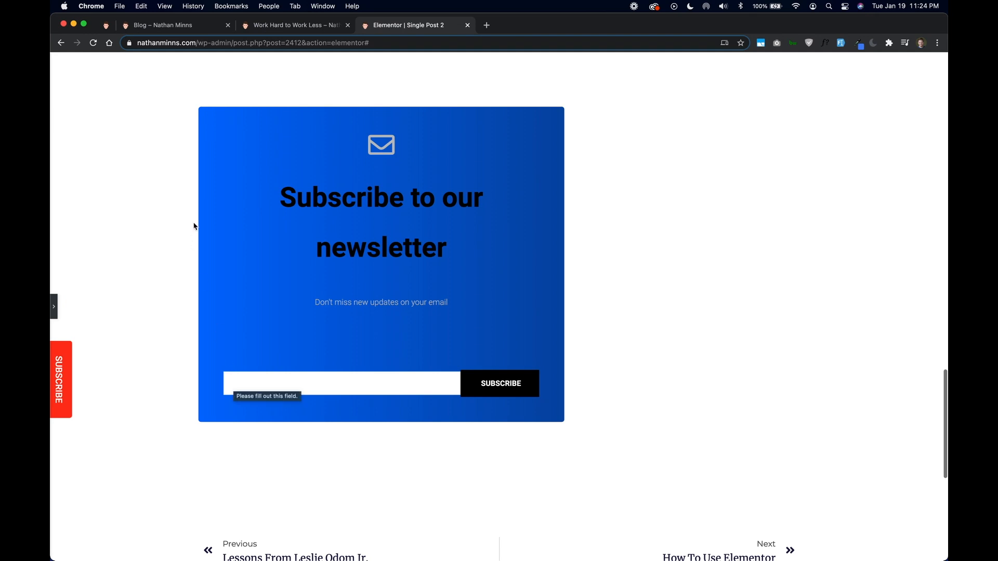
pyautogui.click(53, 306)
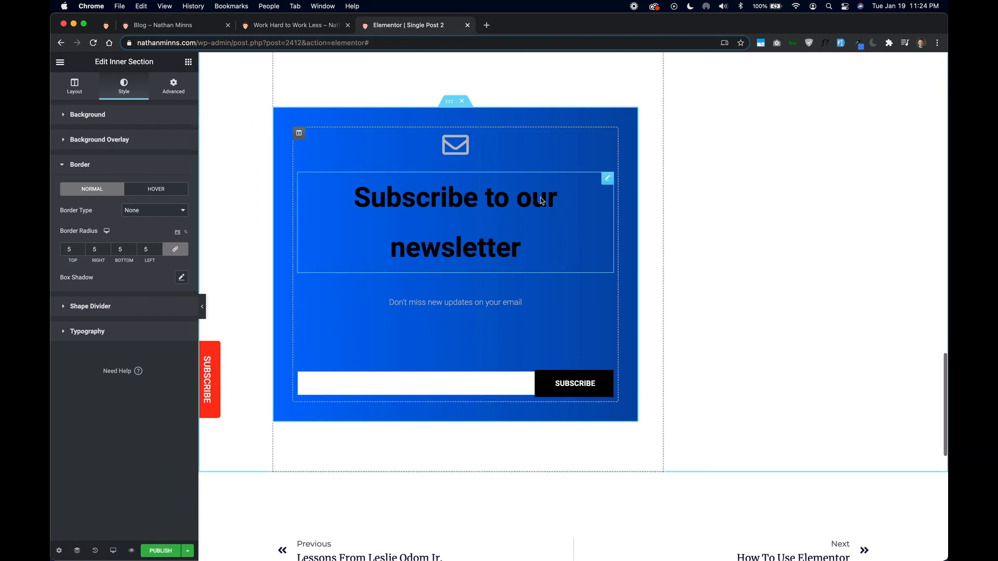
# Make the envelope icon white using the global colours.
pyautogui.click(481, 138)
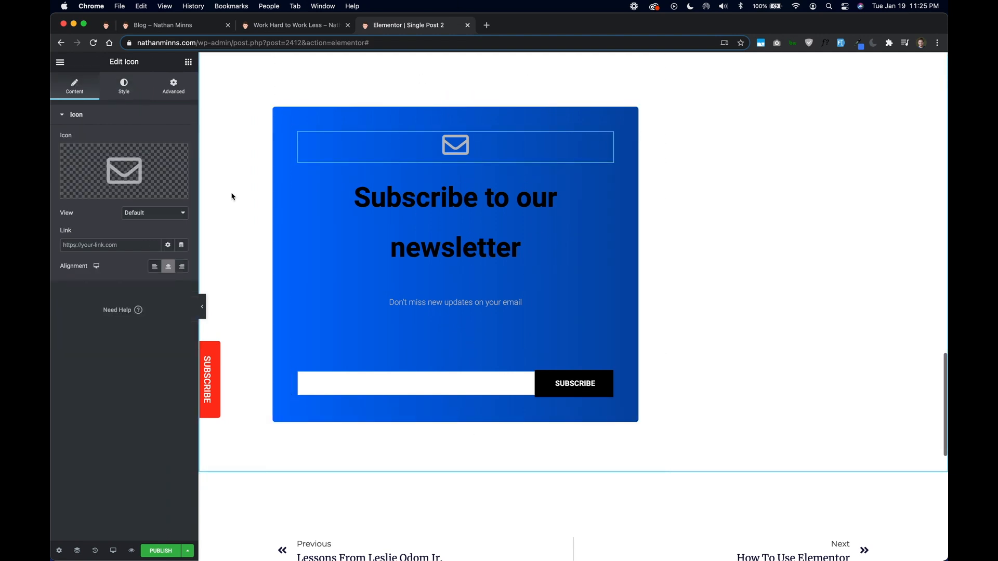
pyautogui.click(124, 86)
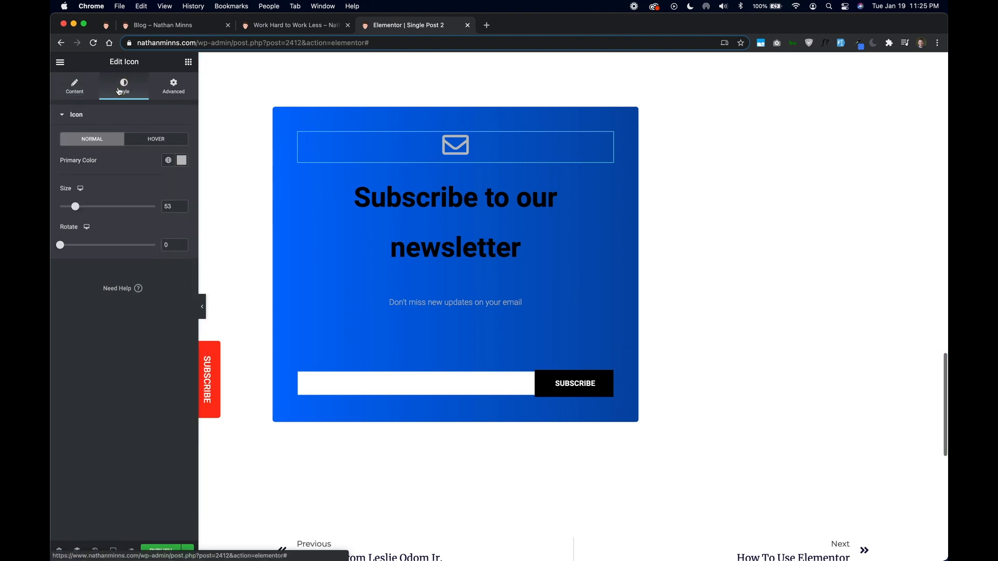
pyautogui.click(168, 160)
pyautogui.click(114, 295)
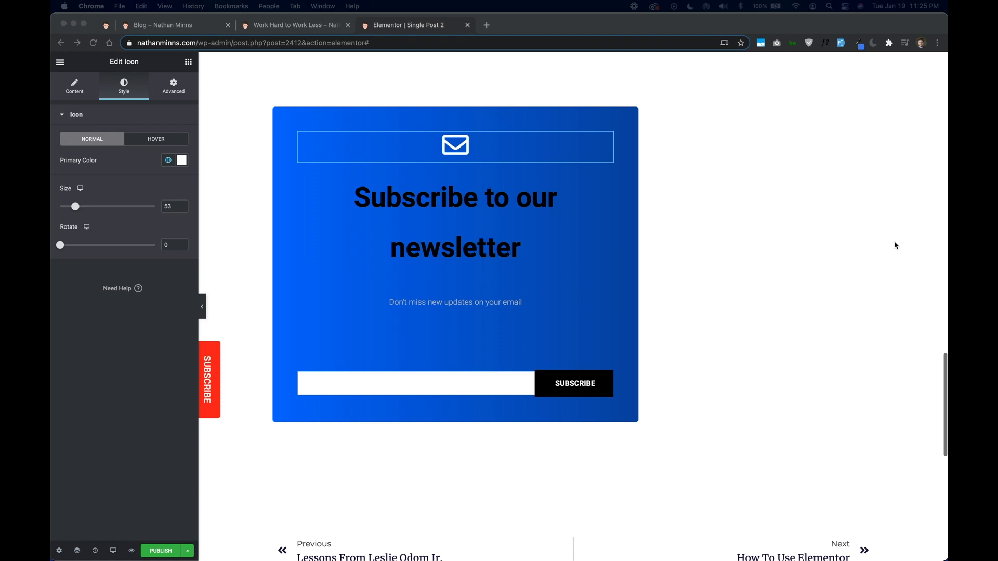
# Give the newsletter heading the Tools Heading global font and White colour.
pyautogui.click(380, 255)
pyautogui.click(415, 202)
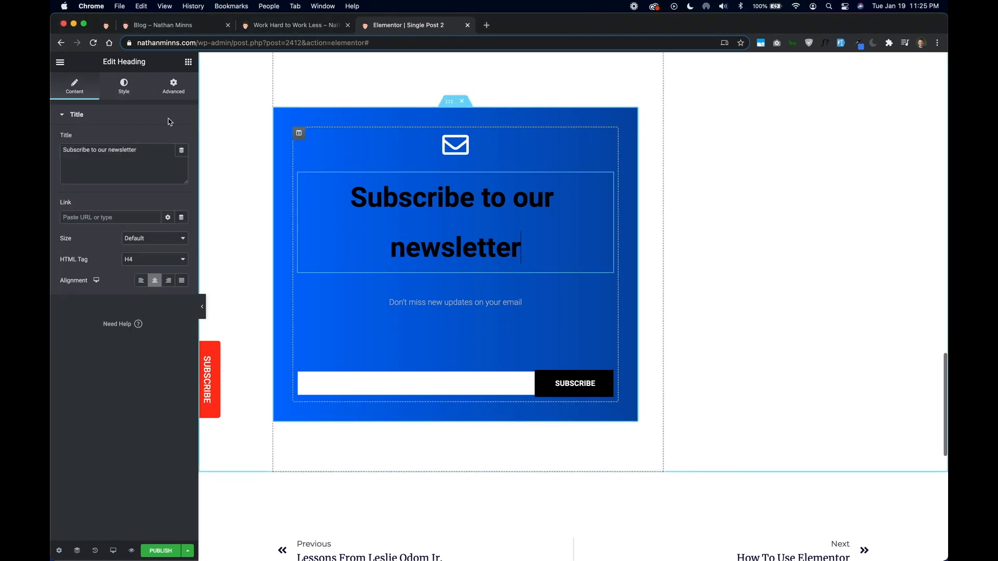
pyautogui.click(124, 86)
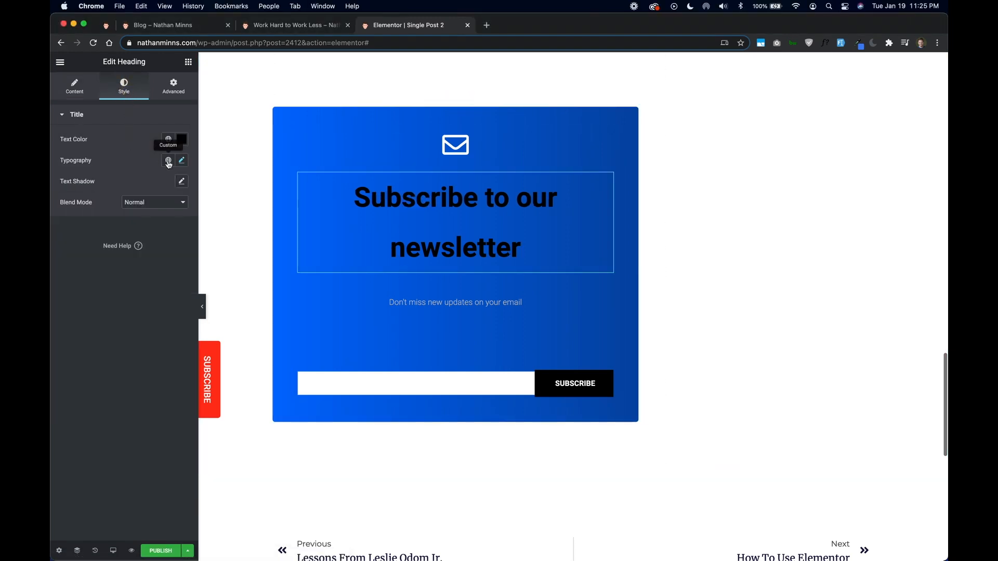
pyautogui.click(168, 163)
pyautogui.scroll(-3, 104, 291)
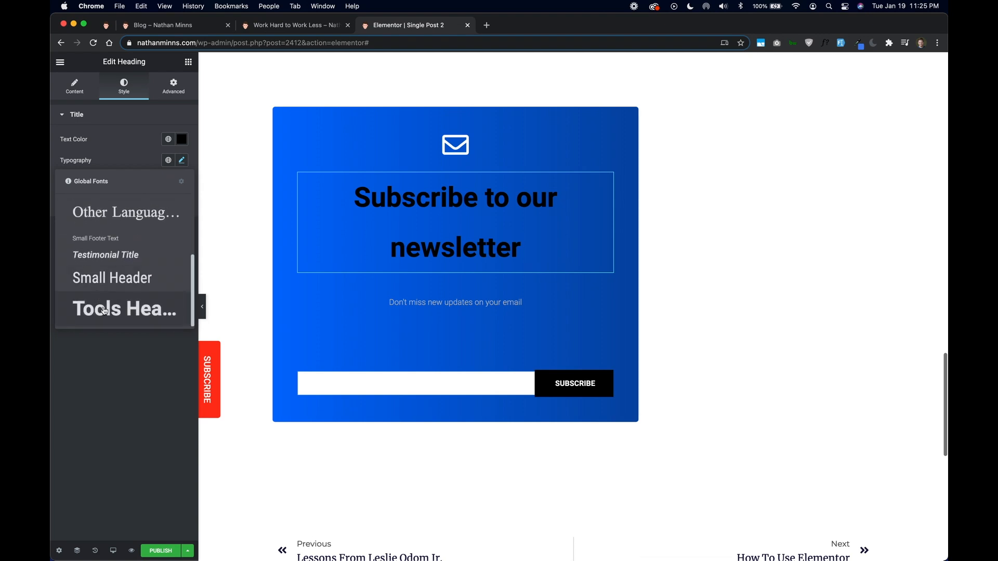
pyautogui.click(105, 310)
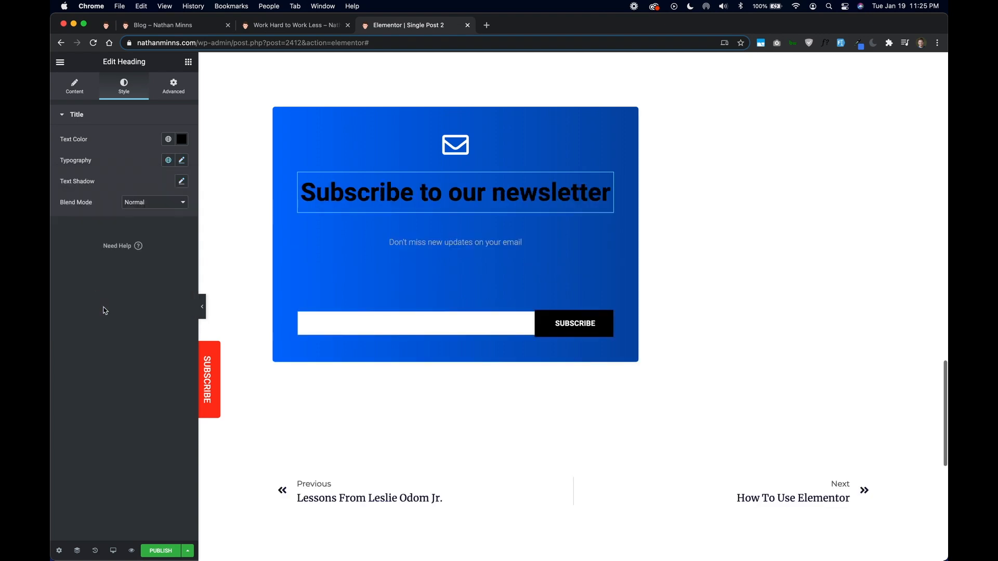
pyautogui.click(169, 139)
pyautogui.click(124, 270)
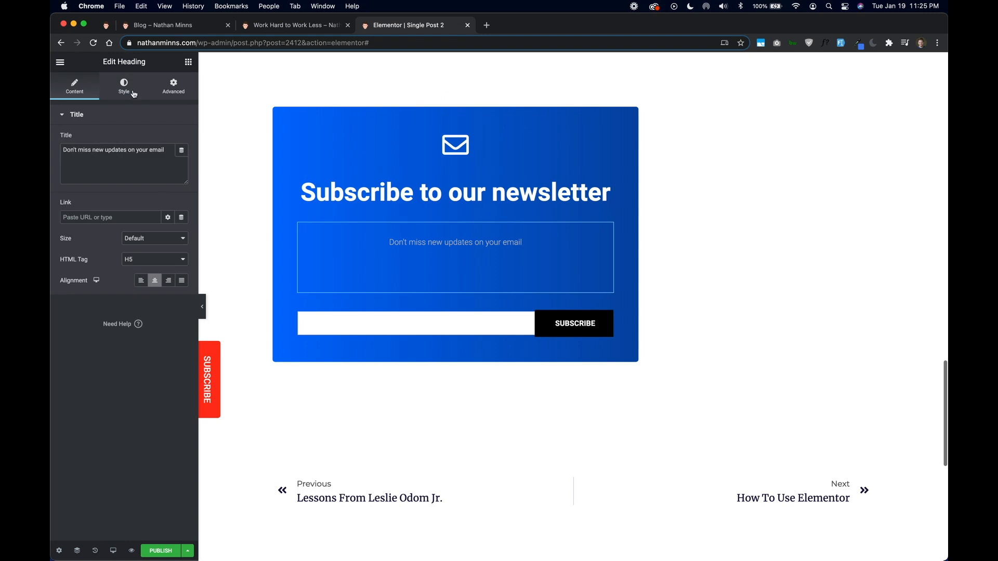
# Give the subheading the Body Text global font and White colour.
pyautogui.click(134, 88)
pyautogui.click(166, 161)
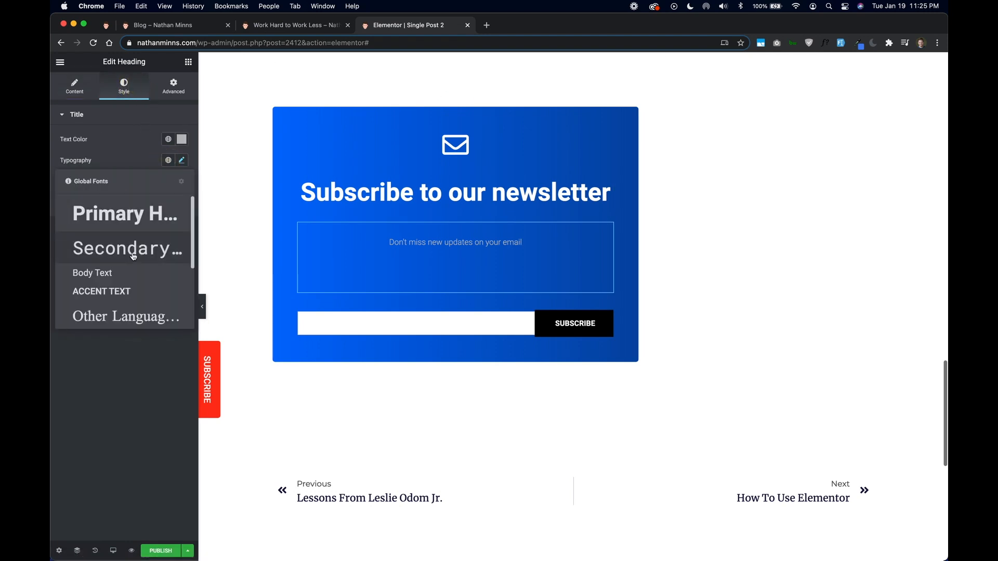
pyautogui.click(133, 272)
pyautogui.click(168, 139)
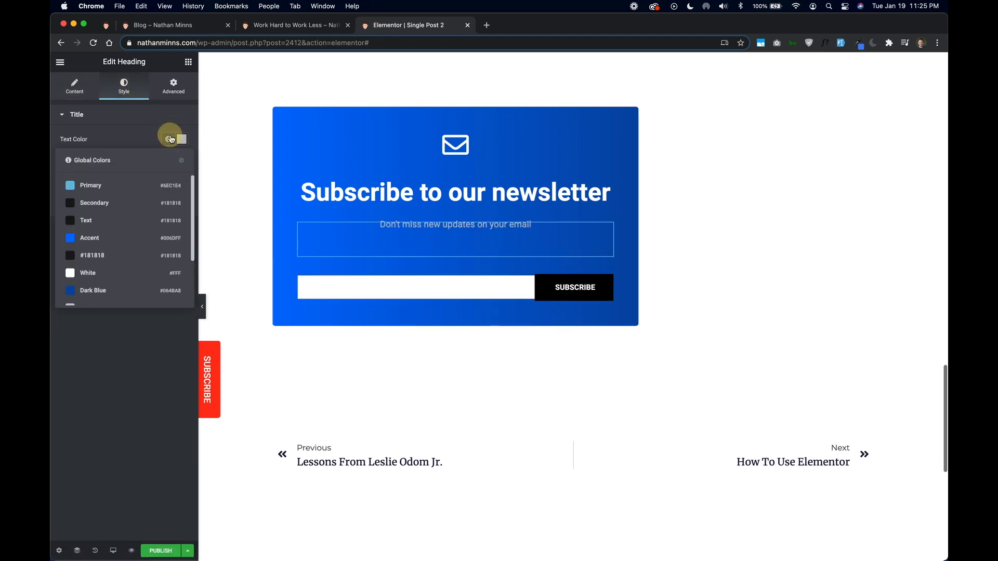
pyautogui.click(132, 270)
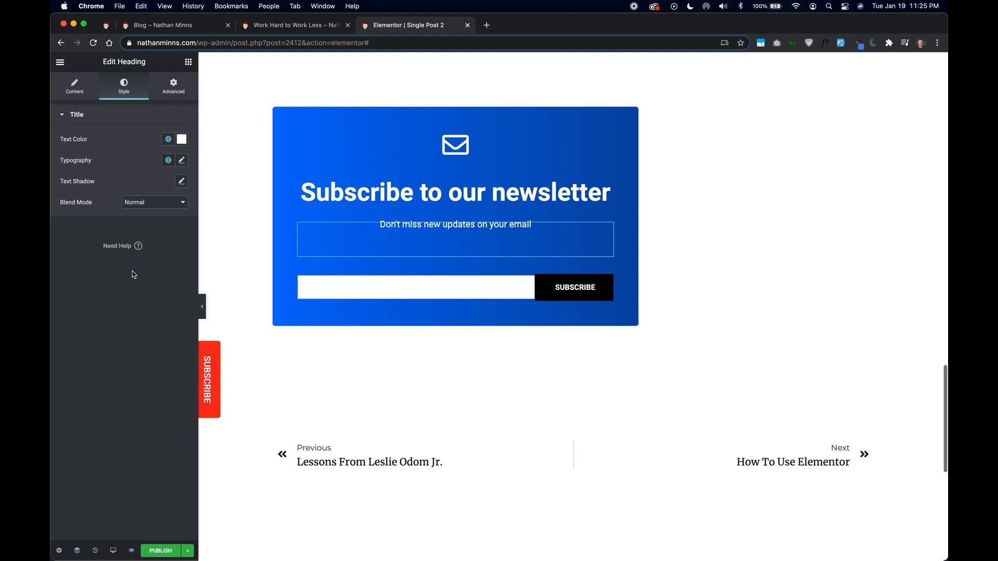
# Set the subheading's margins to 0 top and 30 bottom.
pyautogui.click(175, 87)
pyautogui.click(70, 157)
pyautogui.press('BackSpace')
pyautogui.press('BackSpace')
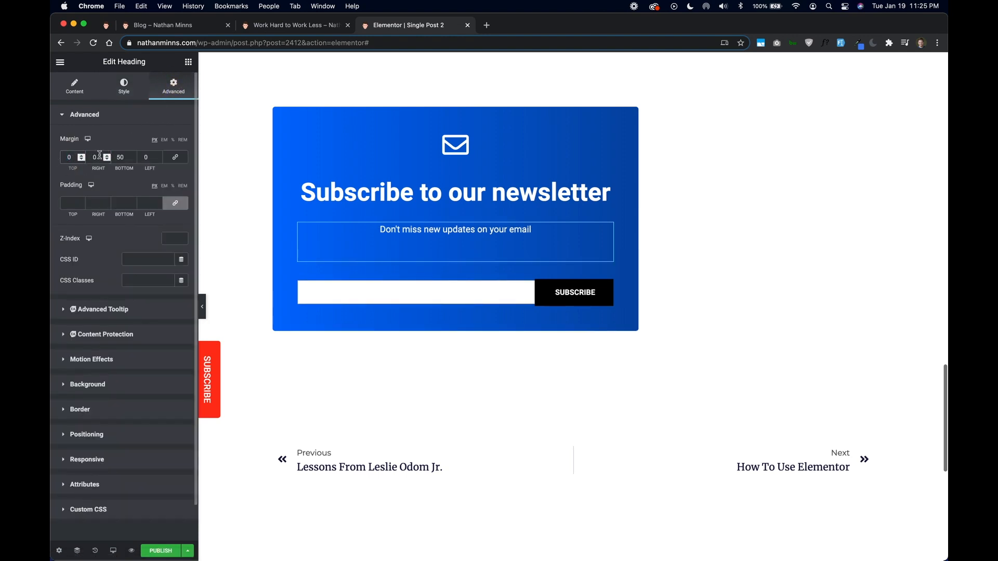
pyautogui.click(120, 157)
pyautogui.press('BackSpace')
pyautogui.click(116, 156)
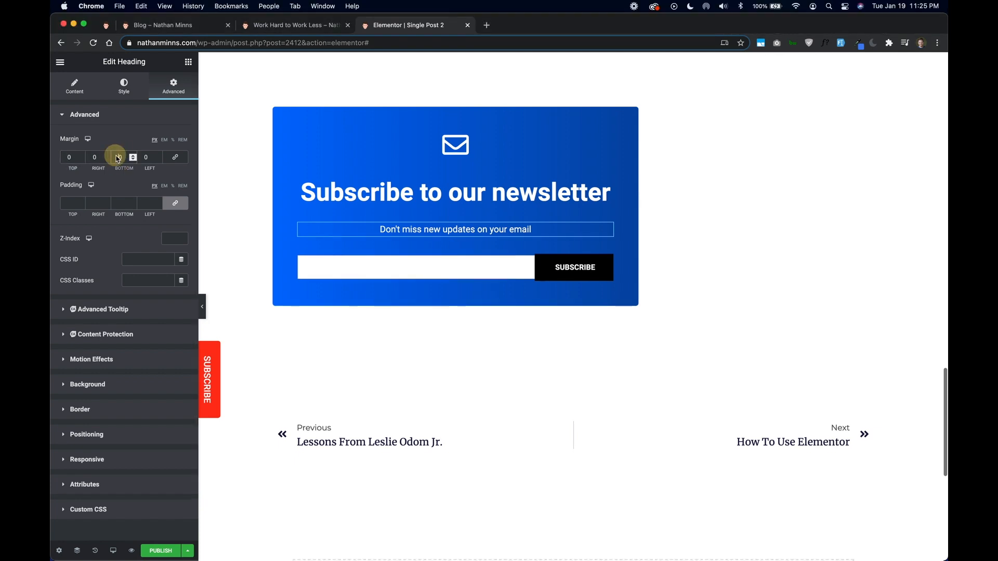
pyautogui.write('30')
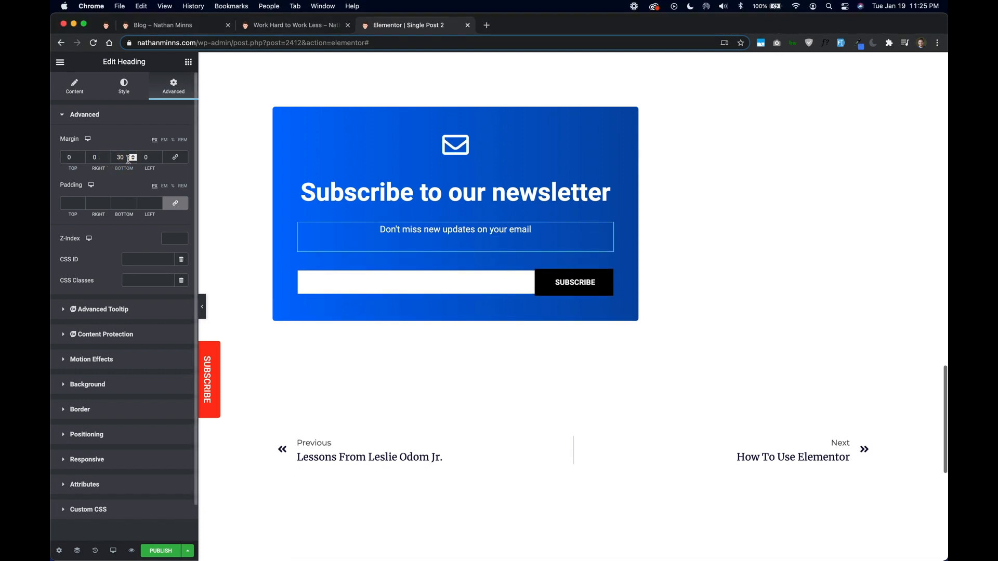
pyautogui.click(385, 285)
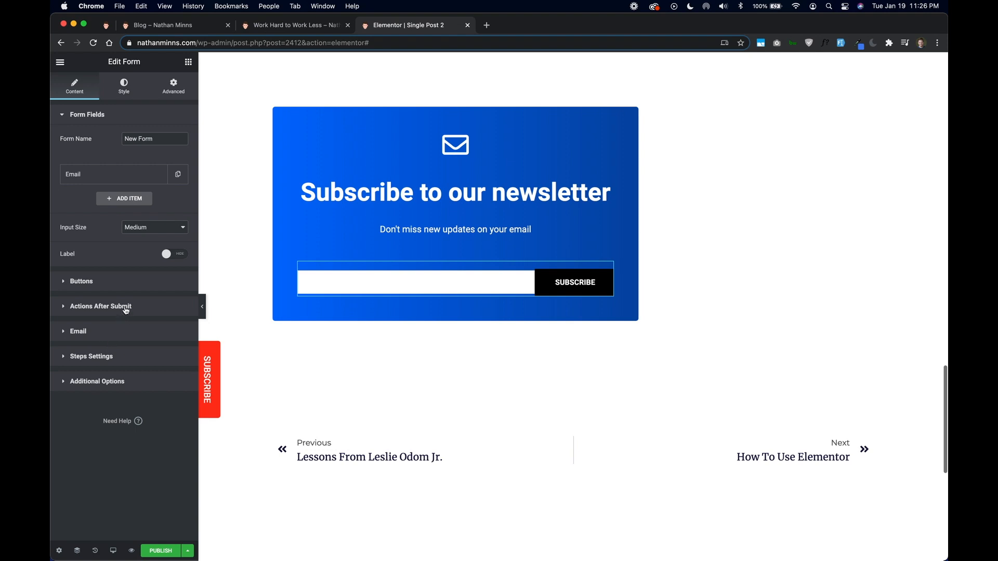
# Add MailChimp as an after-submit action alongside Email on the newsletter form.
pyautogui.click(123, 307)
pyautogui.click(109, 199)
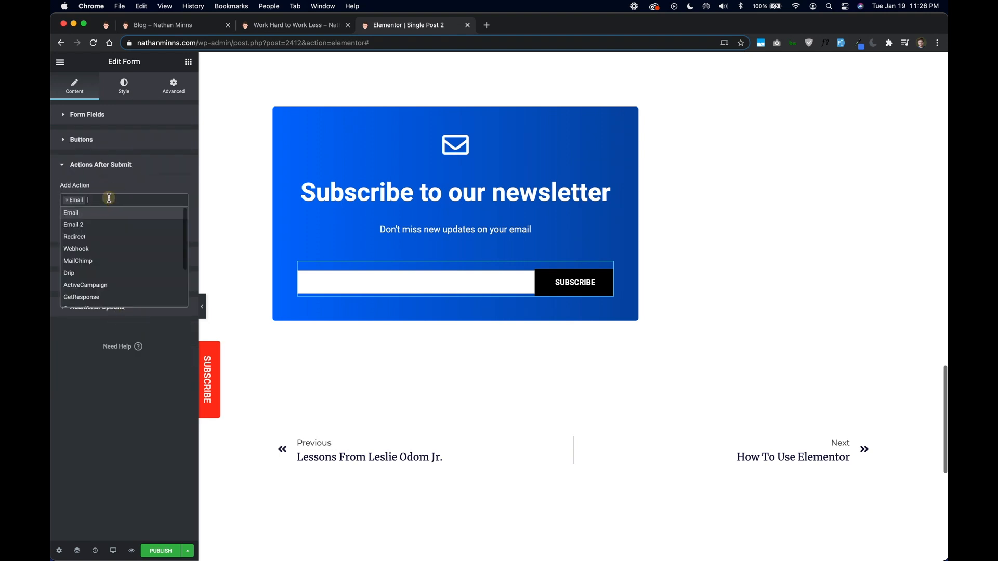
pyautogui.click(117, 261)
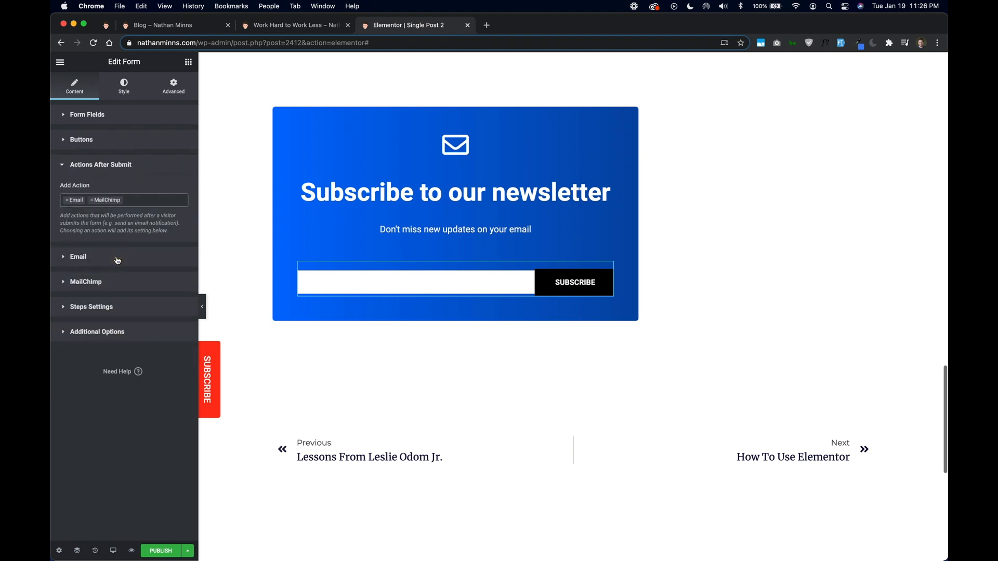
pyautogui.click(93, 281)
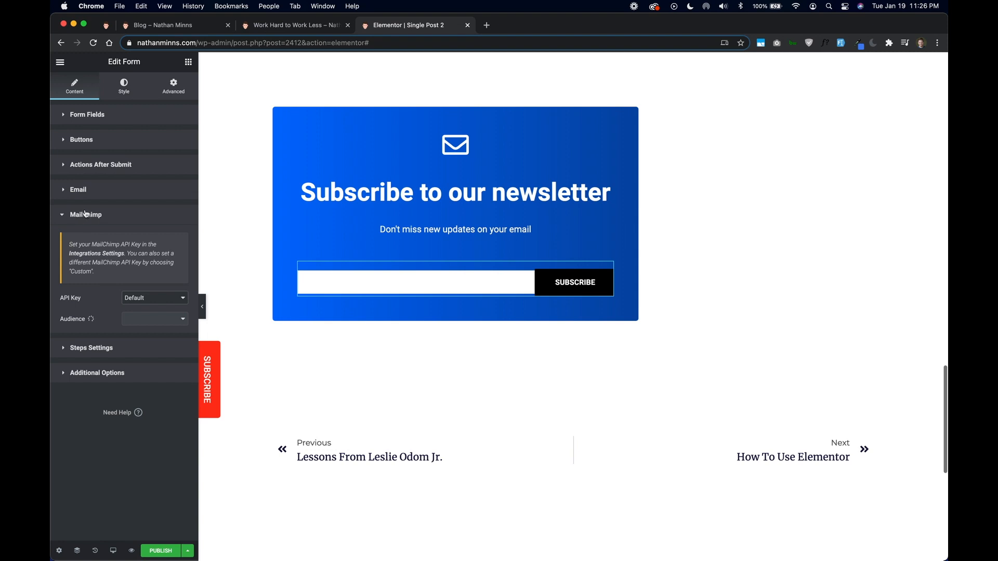
pyautogui.click(98, 120)
pyautogui.click(108, 174)
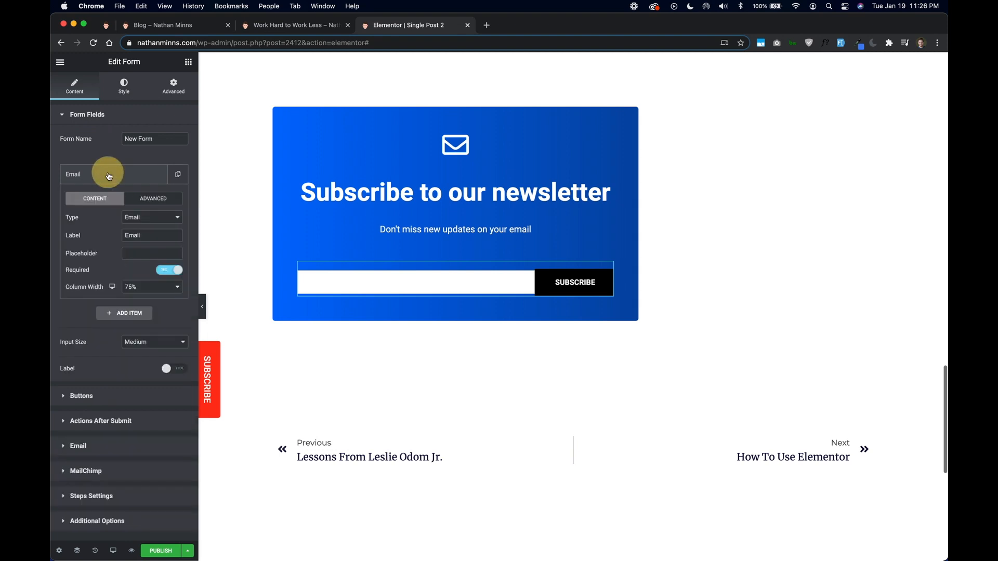
# Give the email field a 'Your email address...' placeholder, make it required and 100% wide.
pyautogui.click(135, 253)
pyautogui.write('Your email ')
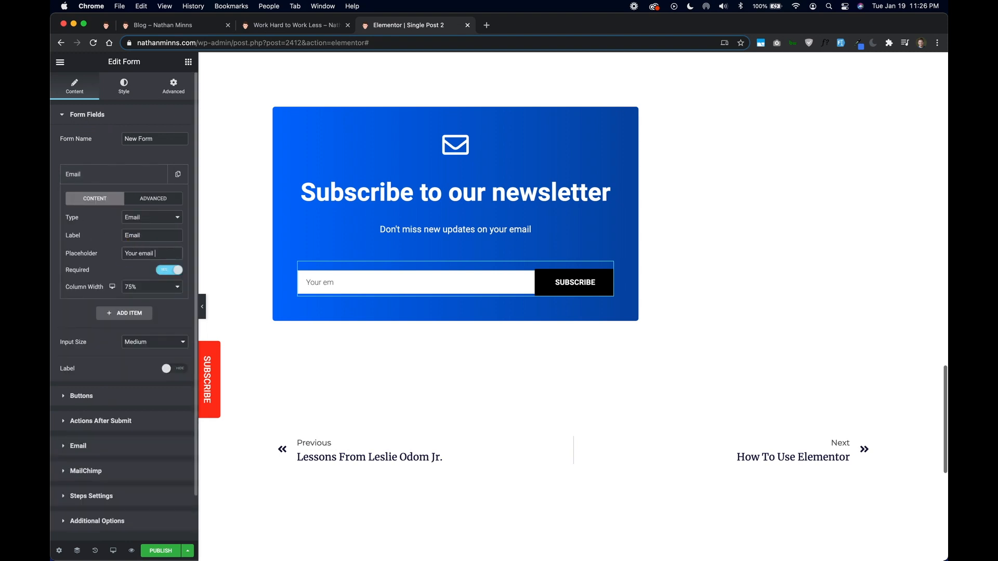
pyautogui.write('address...')
pyautogui.click(167, 270)
pyautogui.click(164, 289)
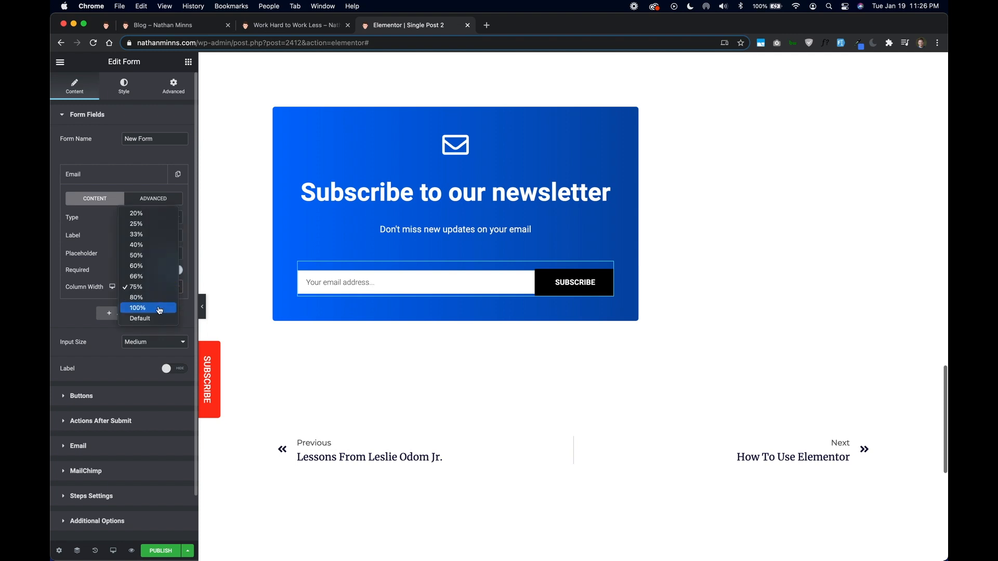
pyautogui.click(158, 307)
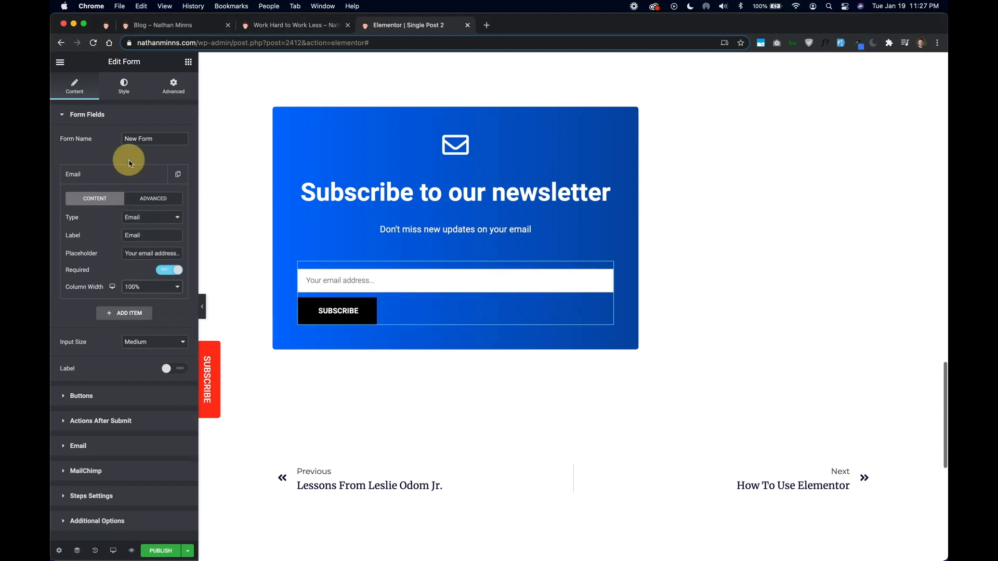
# Set the Subscribe button to 100% column width and review the after-submit actions.
pyautogui.click(113, 398)
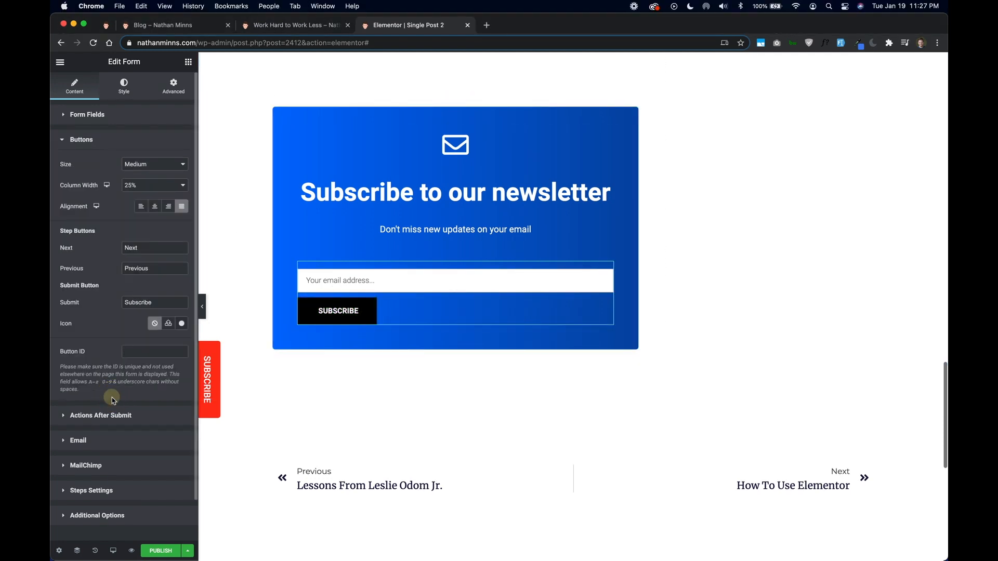
pyautogui.click(150, 190)
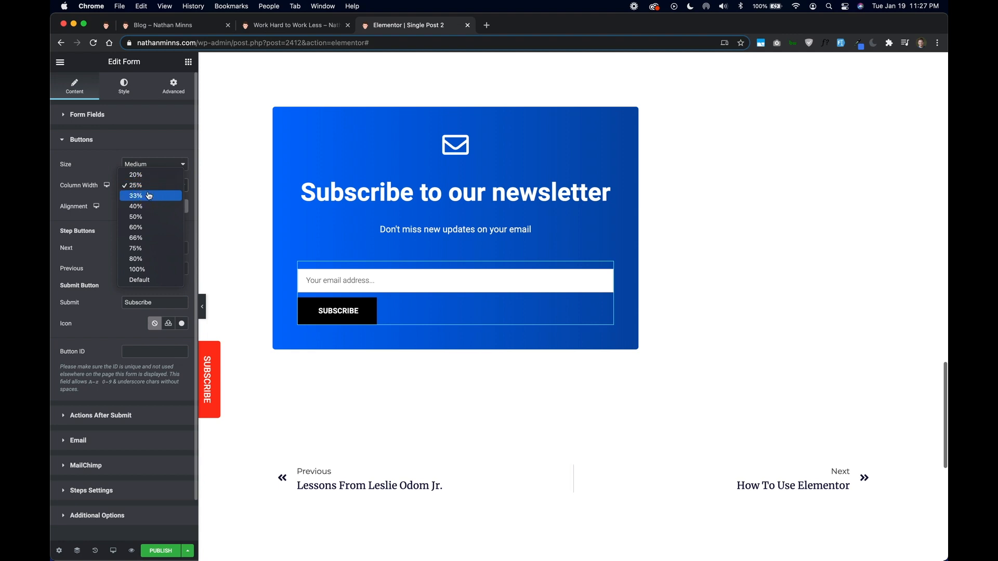
pyautogui.click(147, 270)
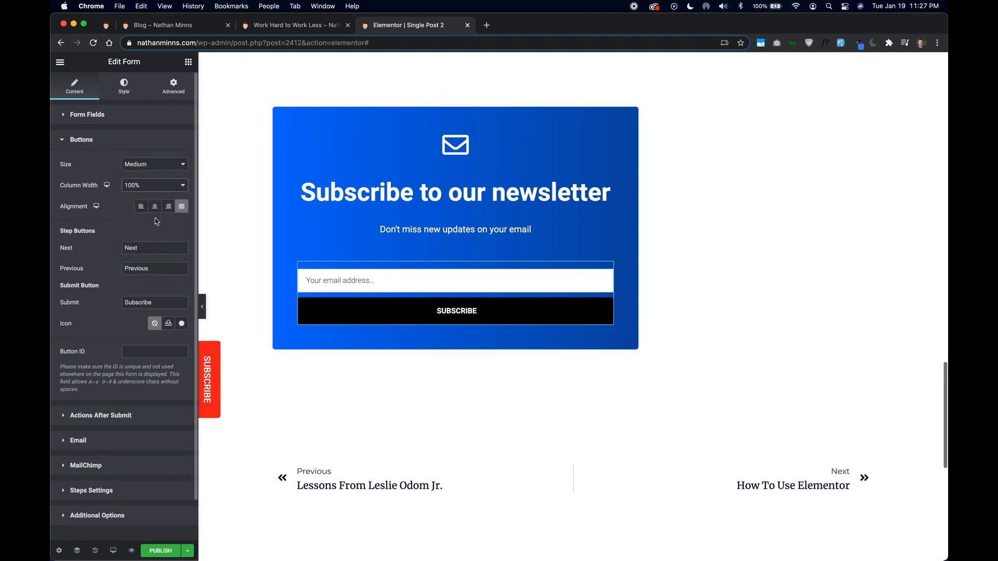
pyautogui.click(96, 415)
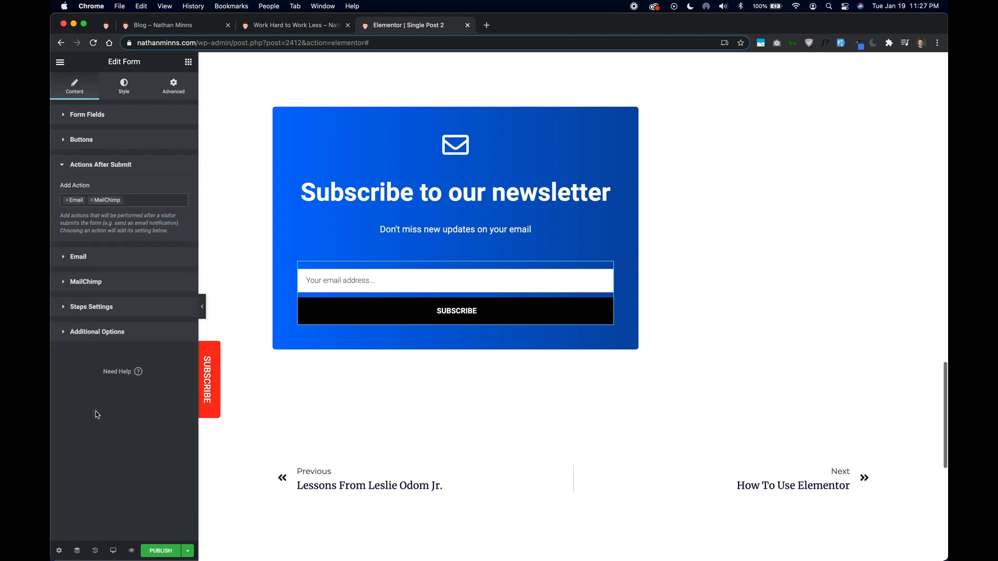
pyautogui.click(140, 197)
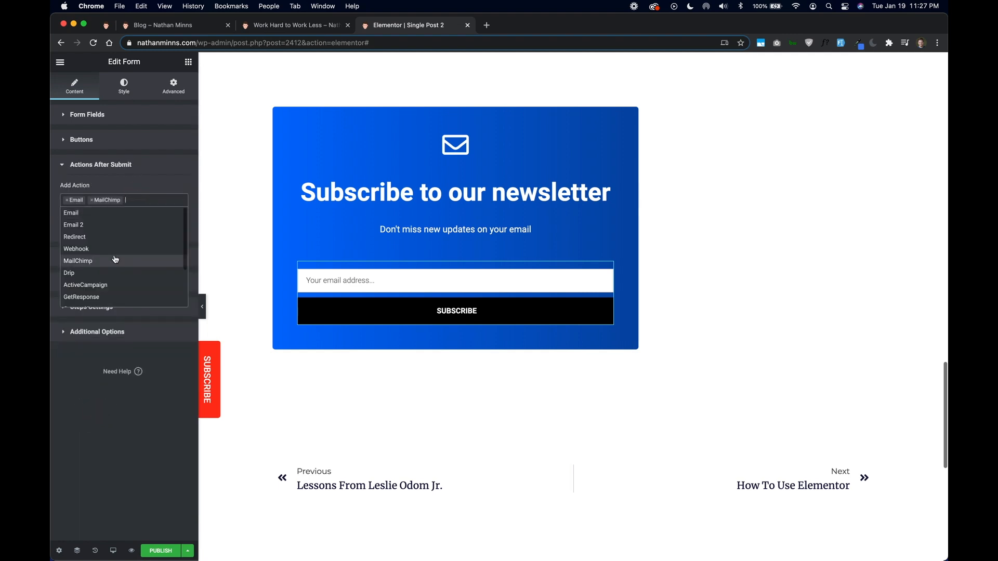
pyautogui.click(134, 189)
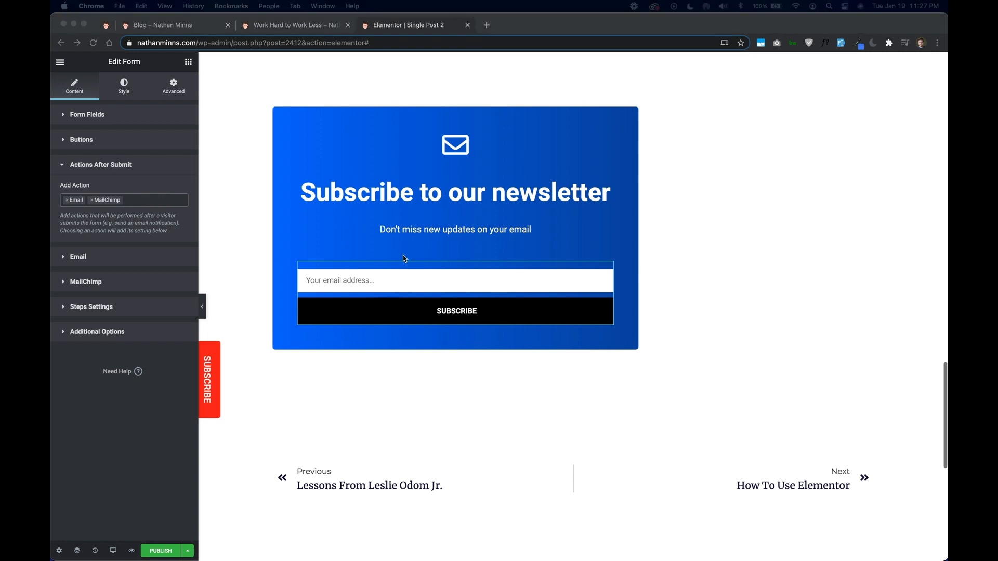
pyautogui.click(123, 86)
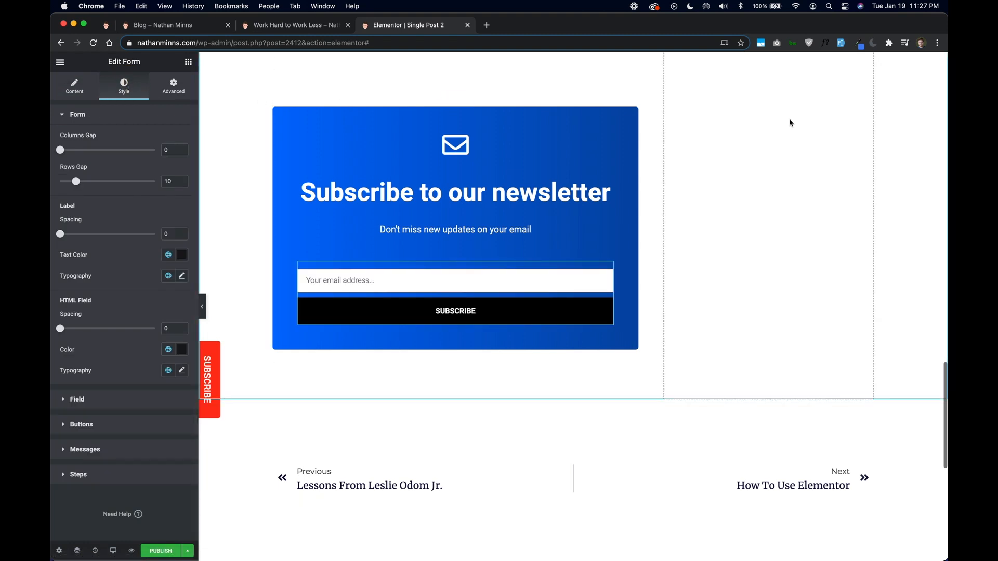
# Make the form labels and the HTML field text white.
pyautogui.click(158, 261)
pyautogui.click(168, 255)
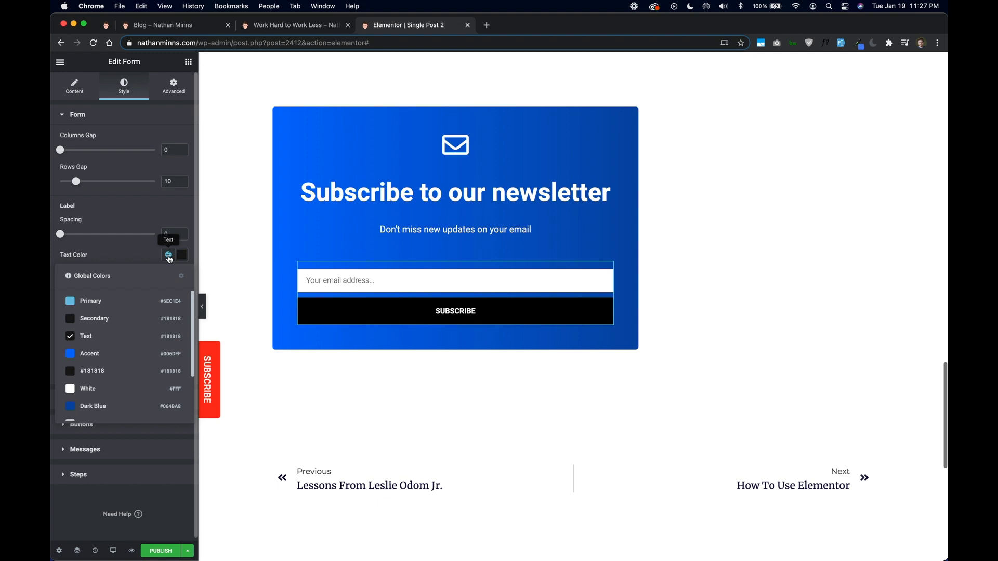
pyautogui.click(141, 388)
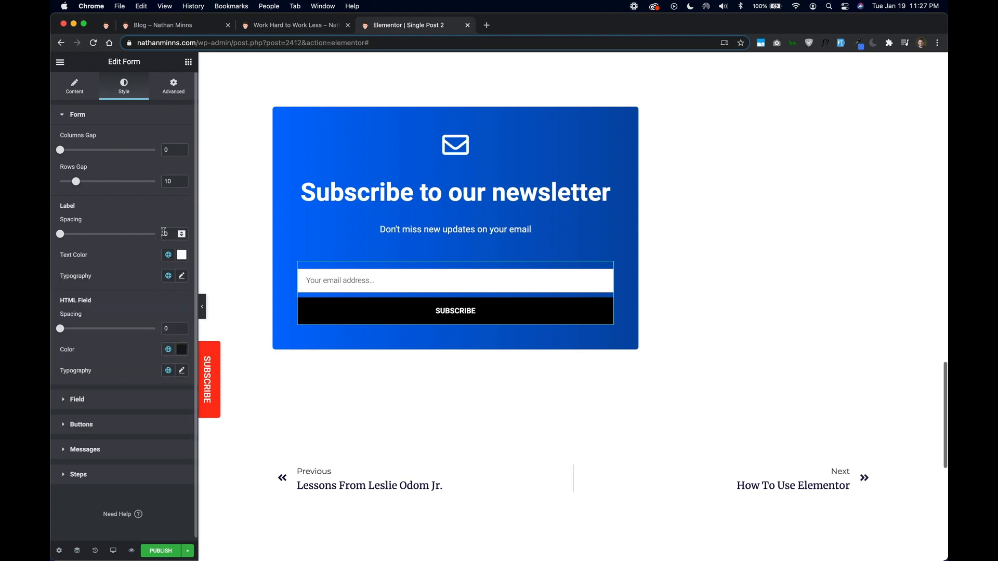
pyautogui.click(168, 350)
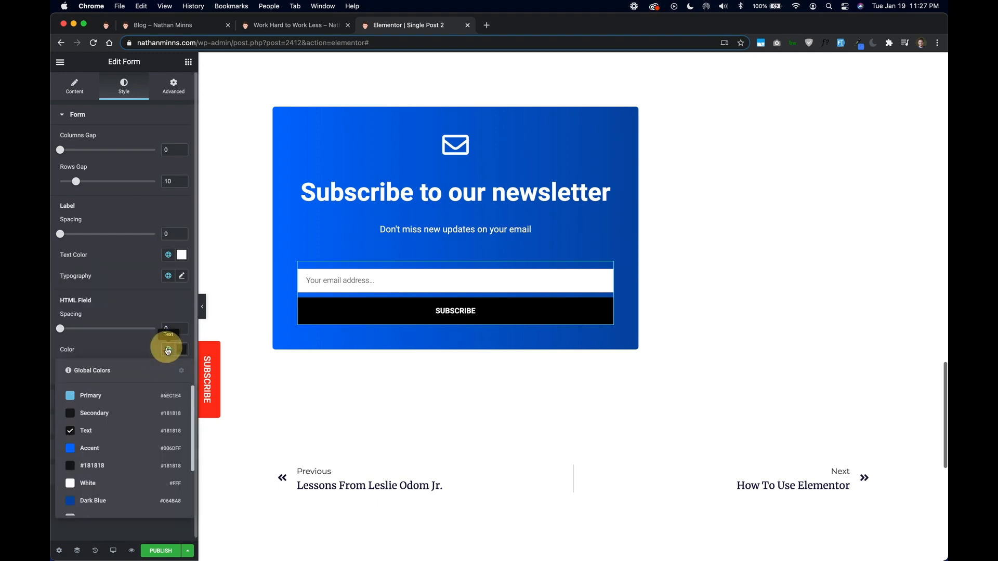
pyautogui.click(115, 482)
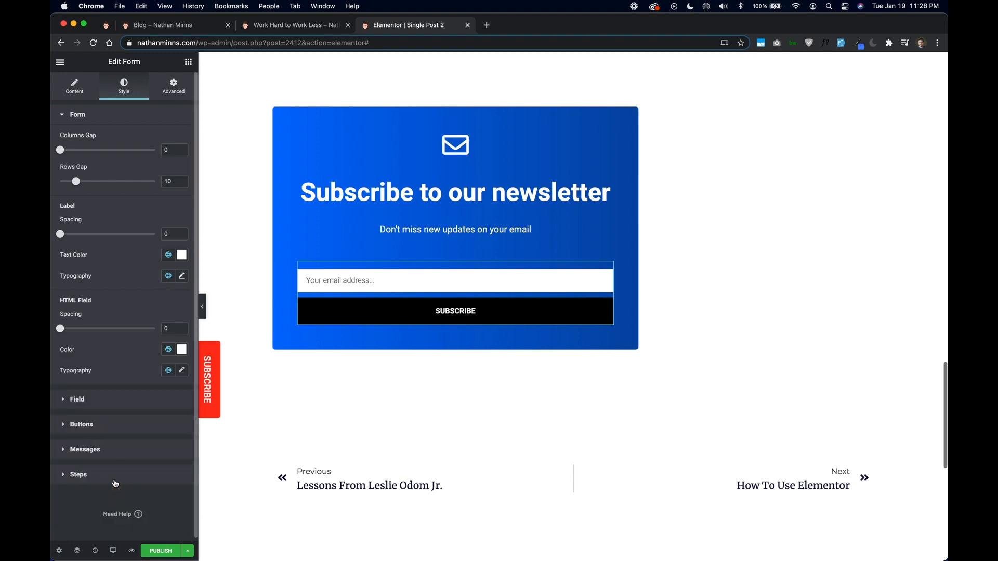
# Give the email field white input text and the Body Text global font.
pyautogui.click(107, 399)
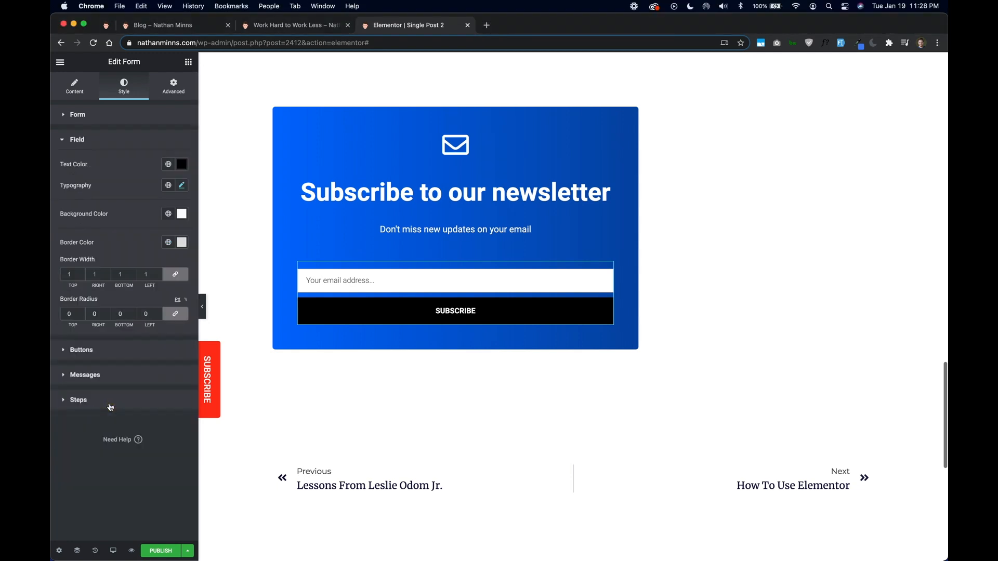
pyautogui.click(168, 165)
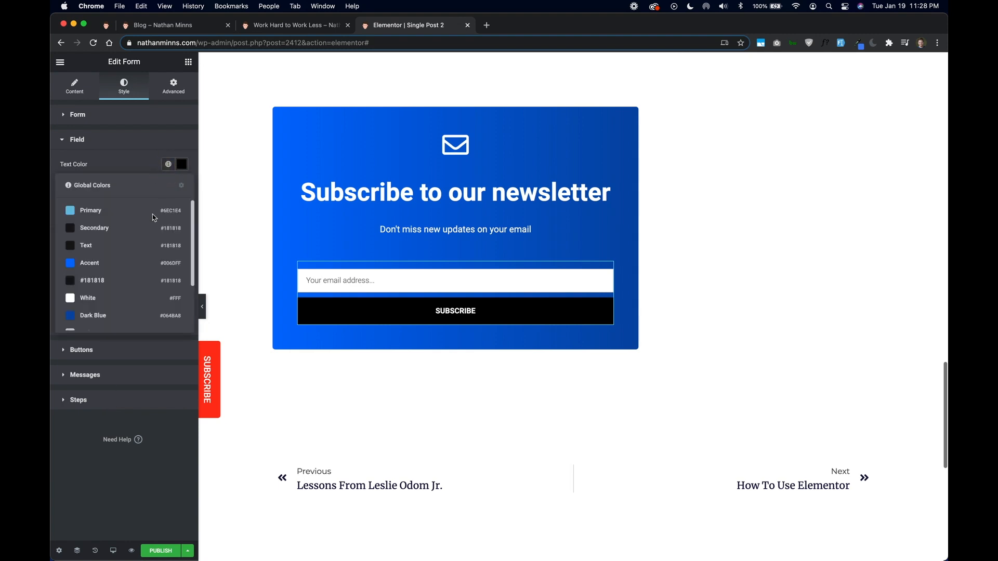
pyautogui.click(133, 297)
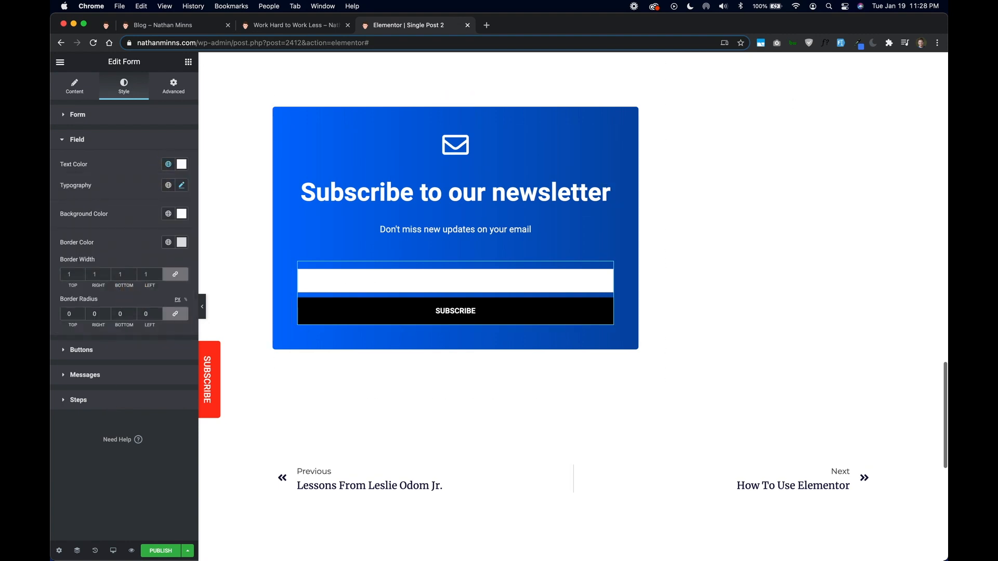
pyautogui.click(168, 185)
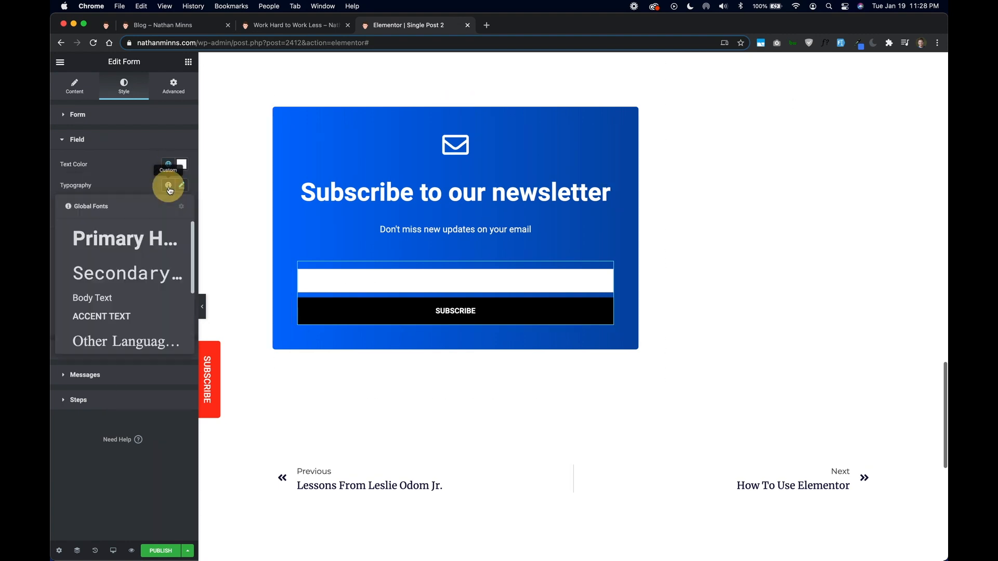
pyautogui.click(129, 301)
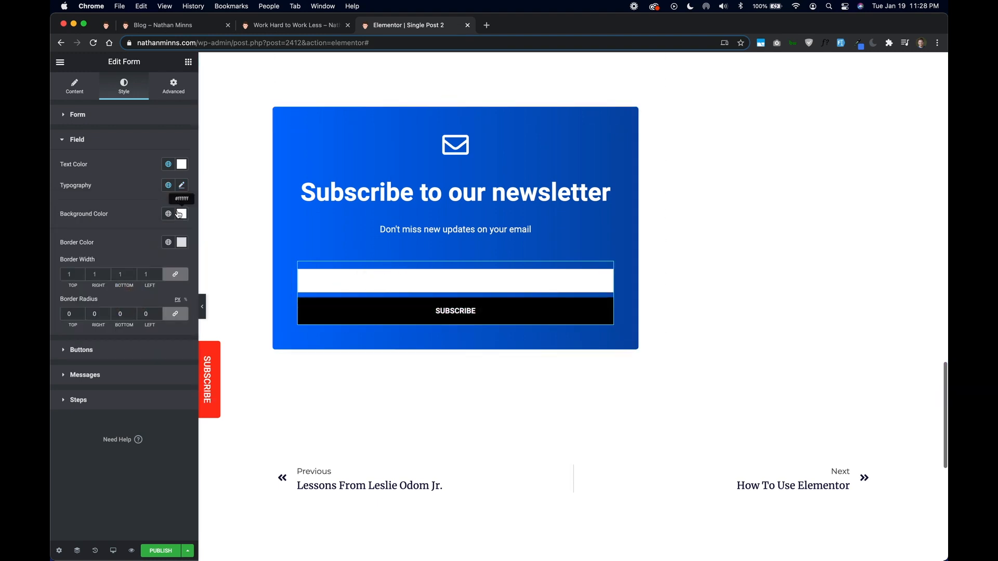
# Make the field background fully transparent, give it a white border, and select its corner radius value.
pyautogui.click(183, 214)
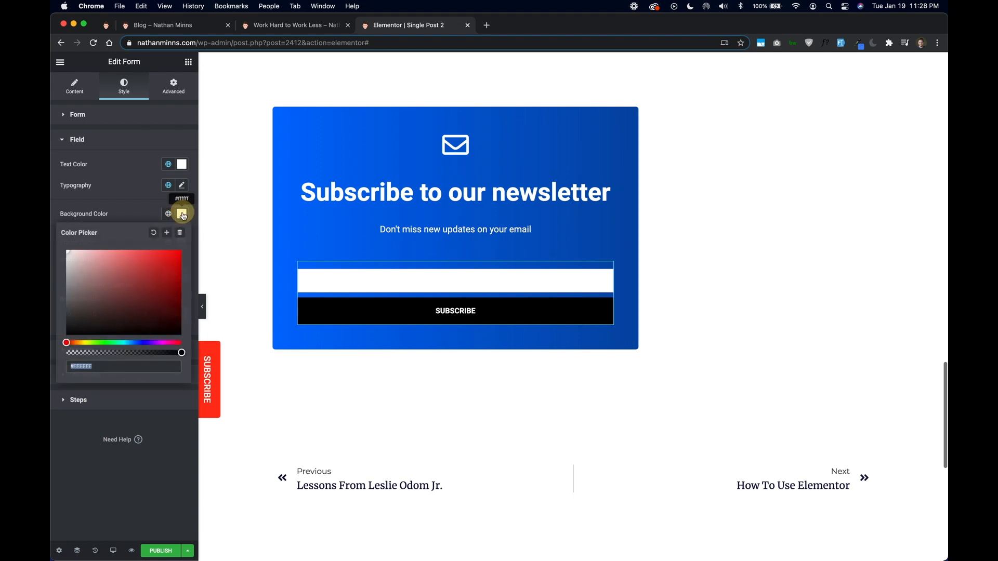
pyautogui.moveTo(180, 353); pyautogui.dragTo(61, 358)
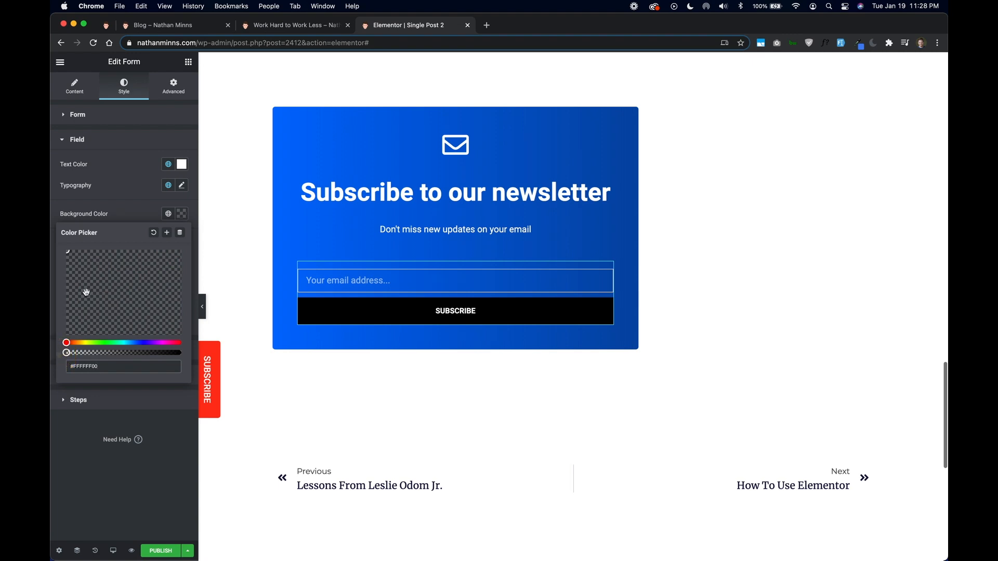
pyautogui.click(144, 212)
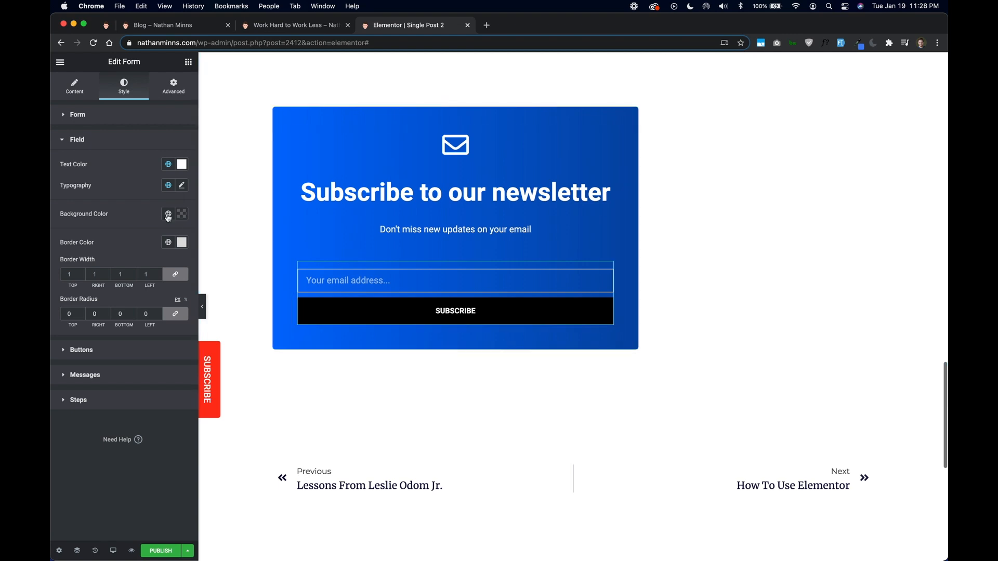
pyautogui.click(166, 244)
pyautogui.click(111, 378)
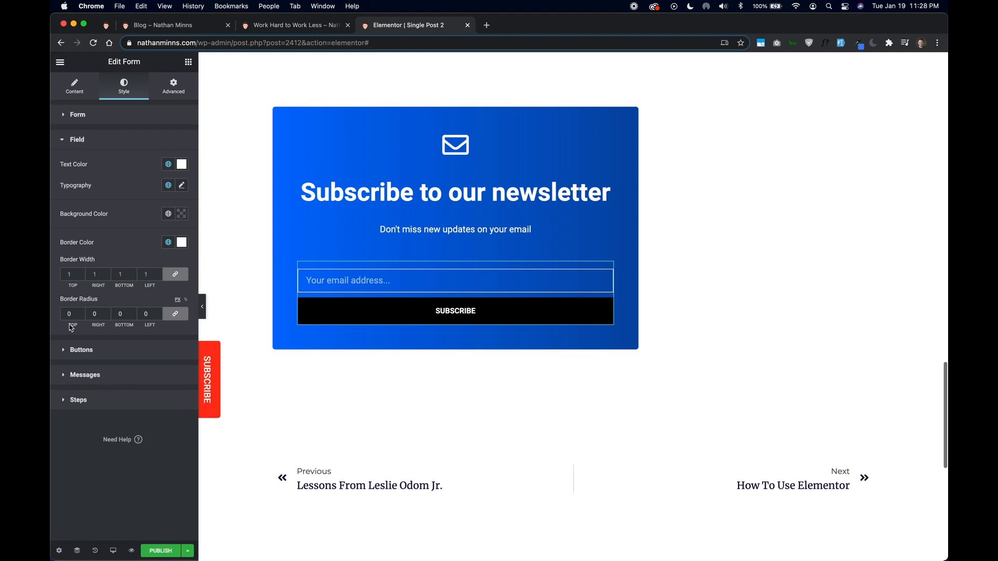
pyautogui.moveTo(71, 314); pyautogui.dragTo(55, 318)
# Give the Subscribe button a White background and black text, and set the previous-button colour.
pyautogui.click(73, 351)
pyautogui.click(168, 266)
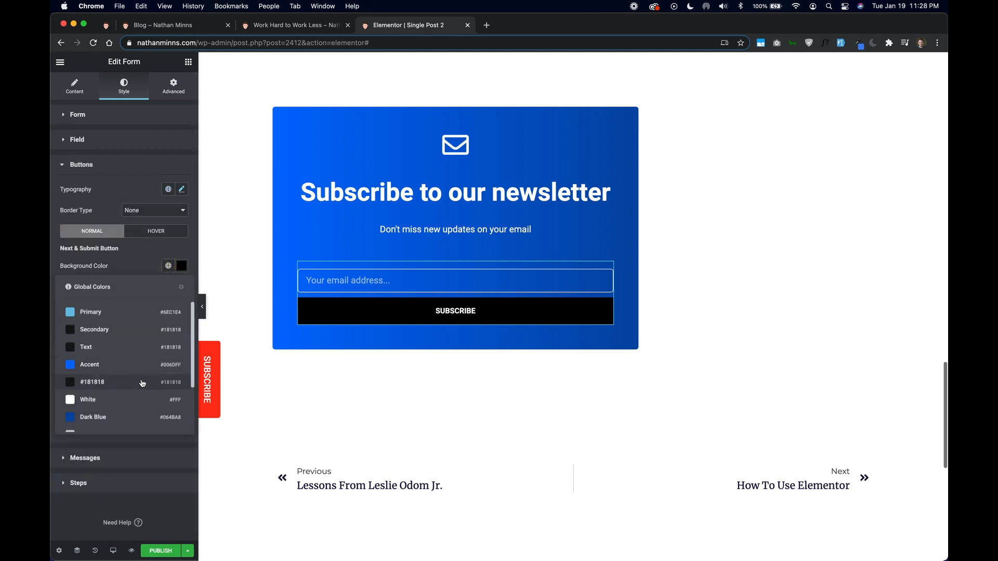
pyautogui.click(142, 399)
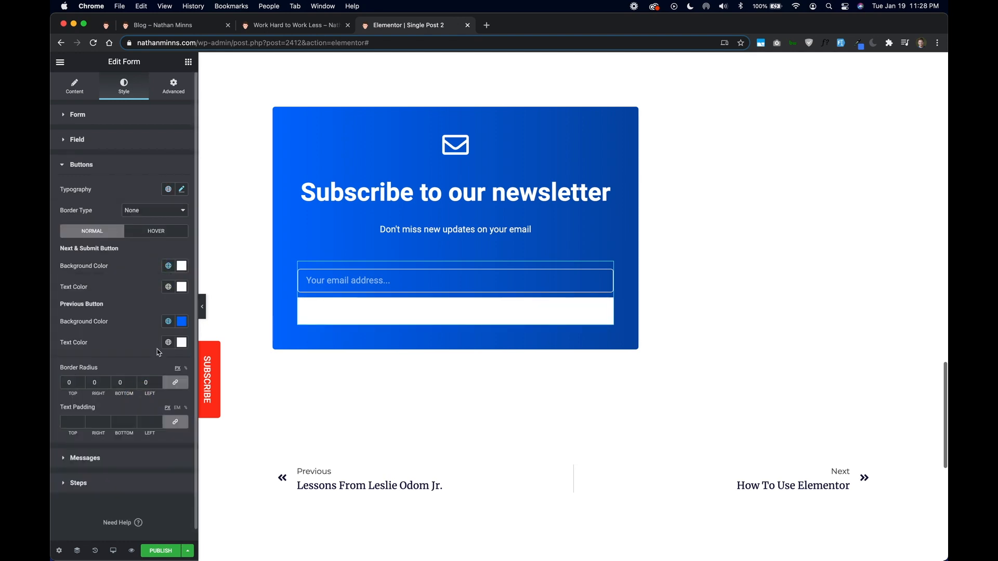
pyautogui.click(168, 288)
pyautogui.click(138, 401)
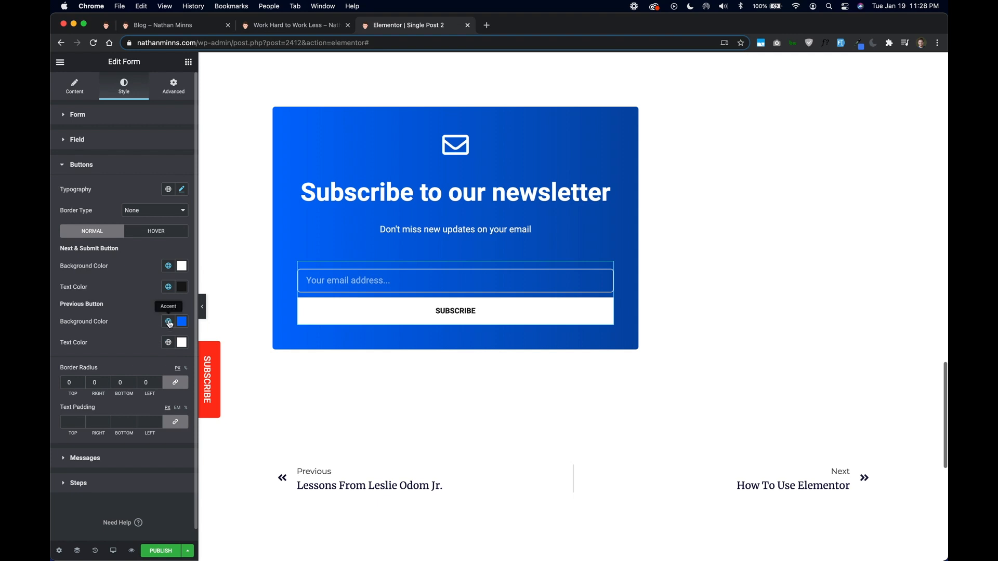
pyautogui.click(168, 322)
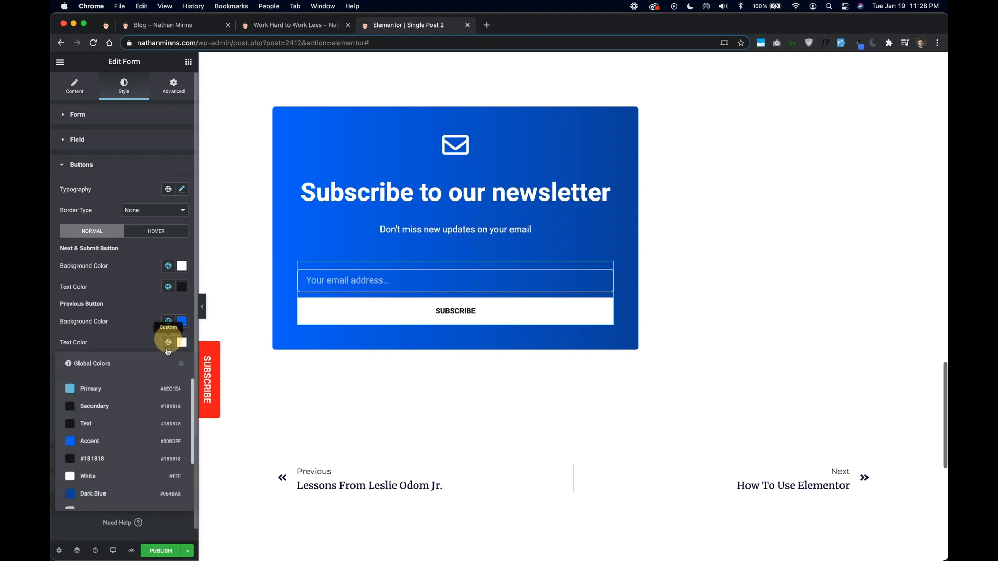
pyautogui.click(123, 471)
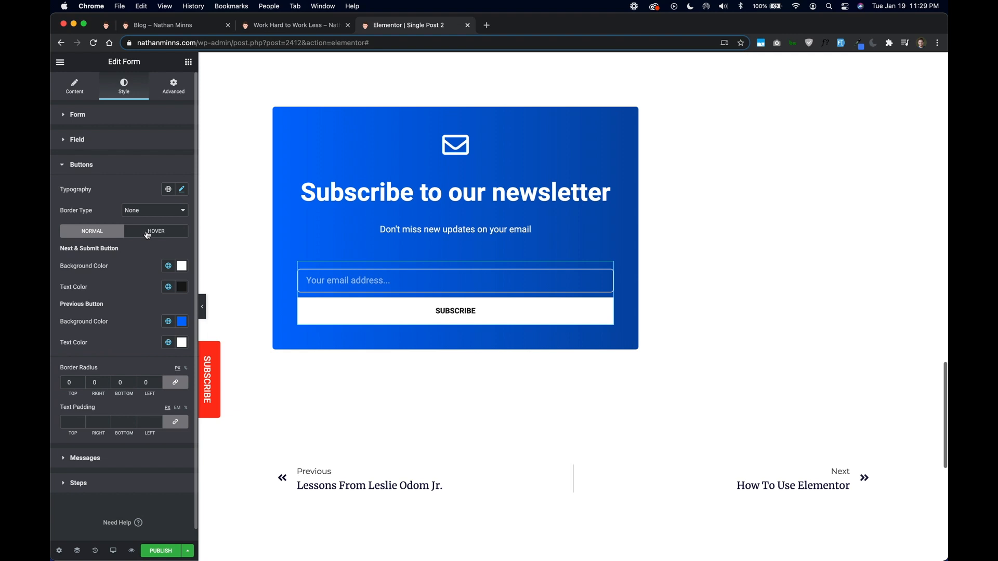
# Set the button hover colours to a Dark Blue background with White text.
pyautogui.click(147, 233)
pyautogui.click(169, 266)
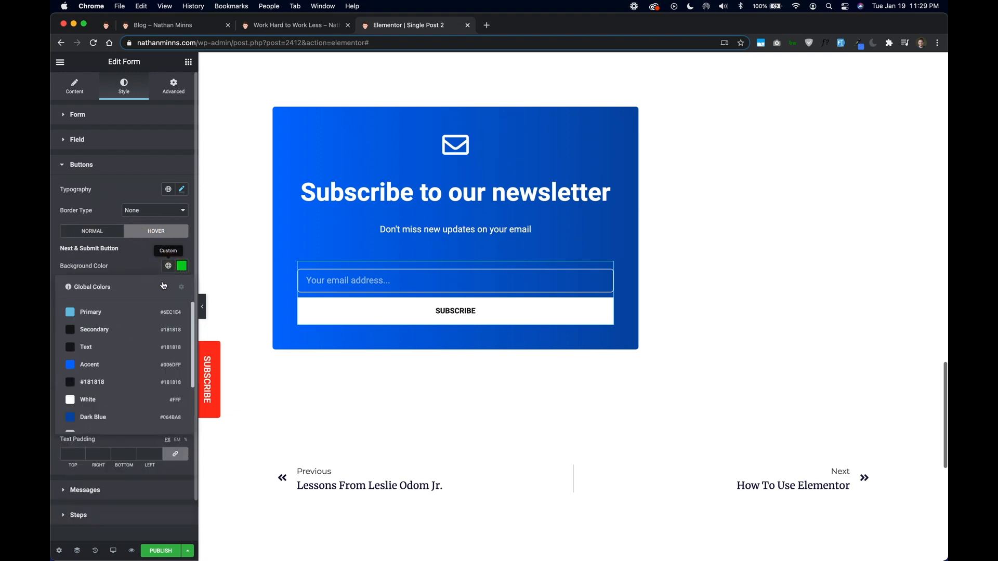
pyautogui.click(122, 417)
pyautogui.click(168, 287)
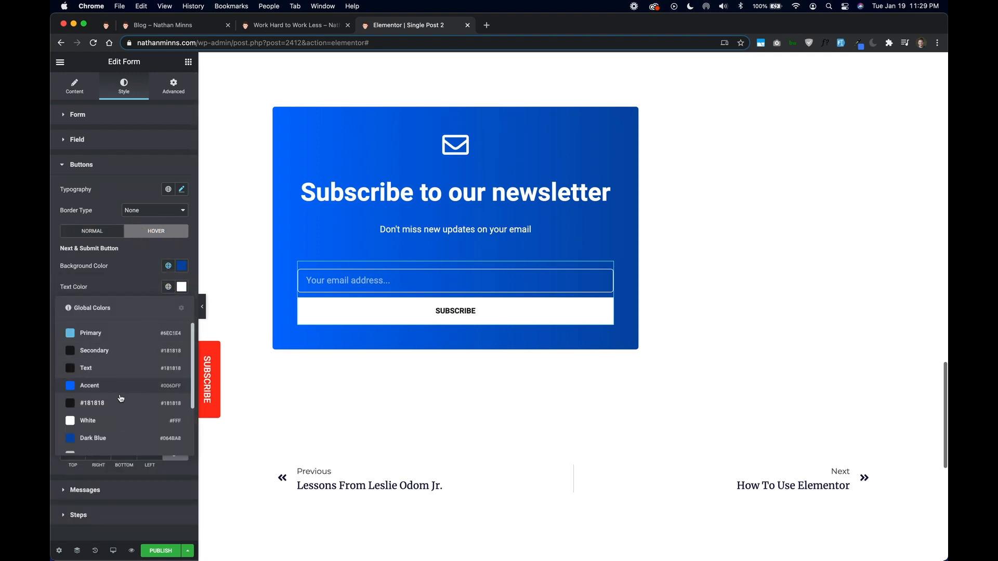
pyautogui.click(118, 418)
pyautogui.click(127, 296)
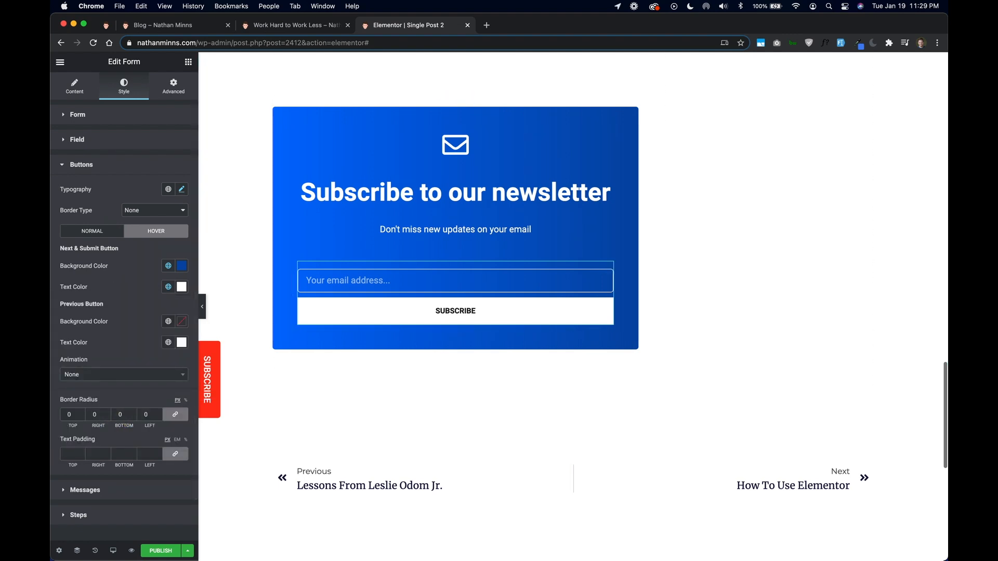
# Round the button corners to 5 and set its text padding to 10.
pyautogui.click(69, 413)
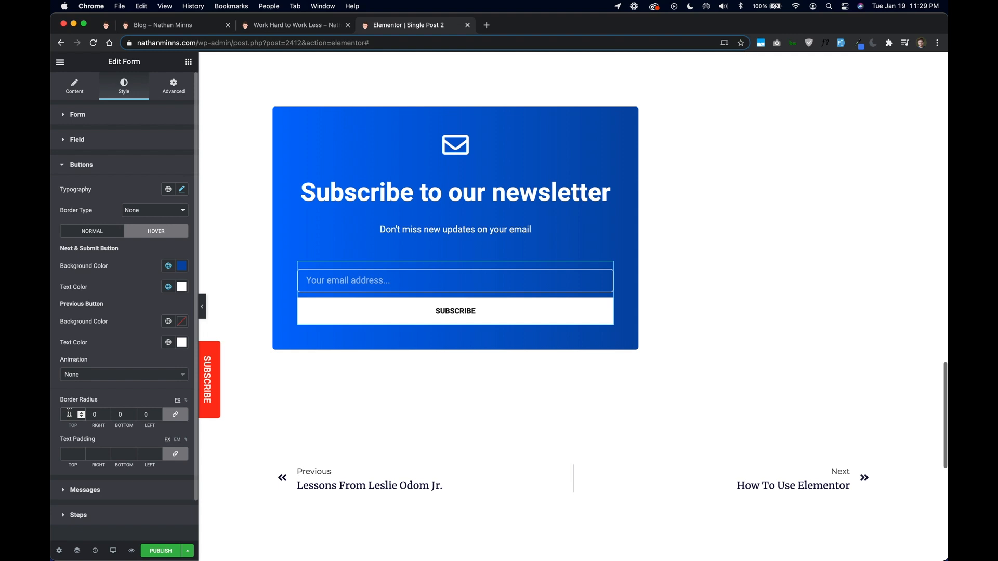
pyautogui.click(73, 414)
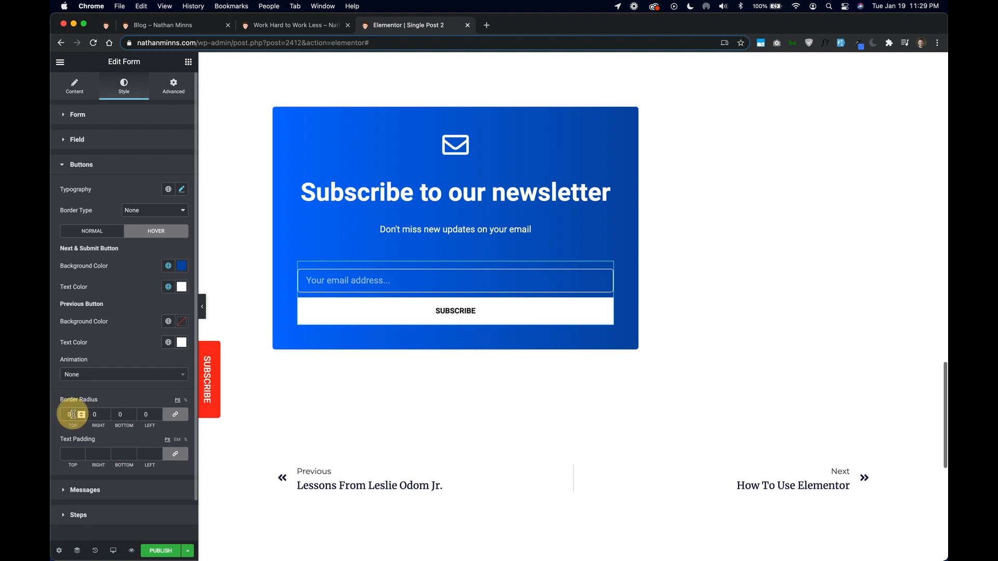
pyautogui.write('5')
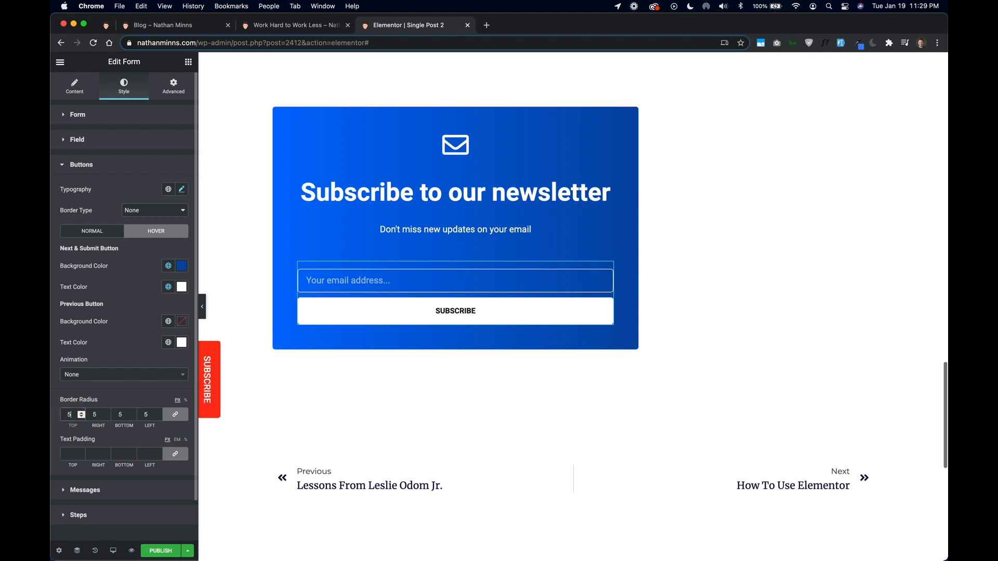
pyautogui.click(69, 453)
pyautogui.write('10')
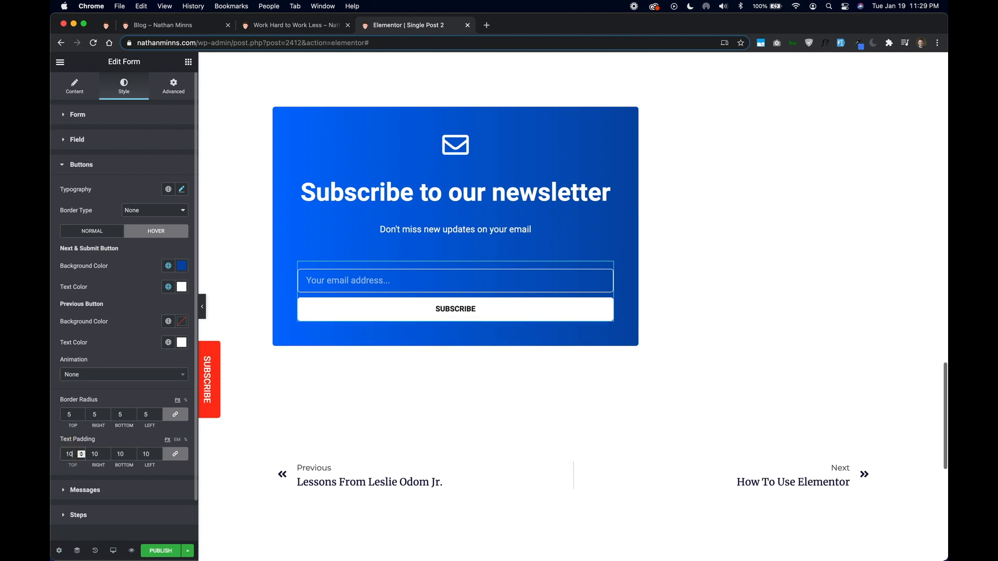
# Set the form's top padding to 0 in Advanced settings.
pyautogui.click(94, 488)
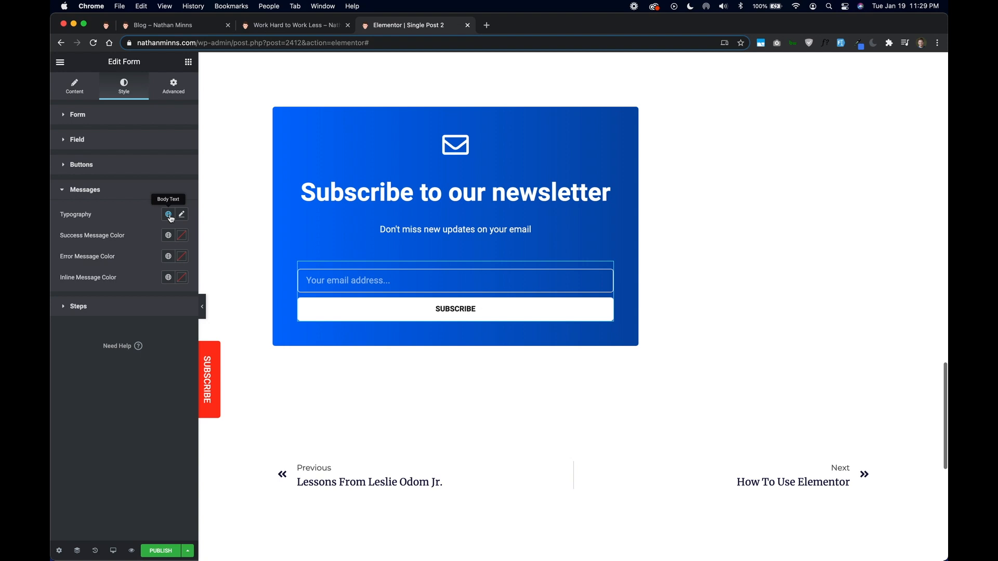
pyautogui.click(173, 87)
pyautogui.moveTo(75, 203); pyautogui.dragTo(63, 202)
pyautogui.write('0')
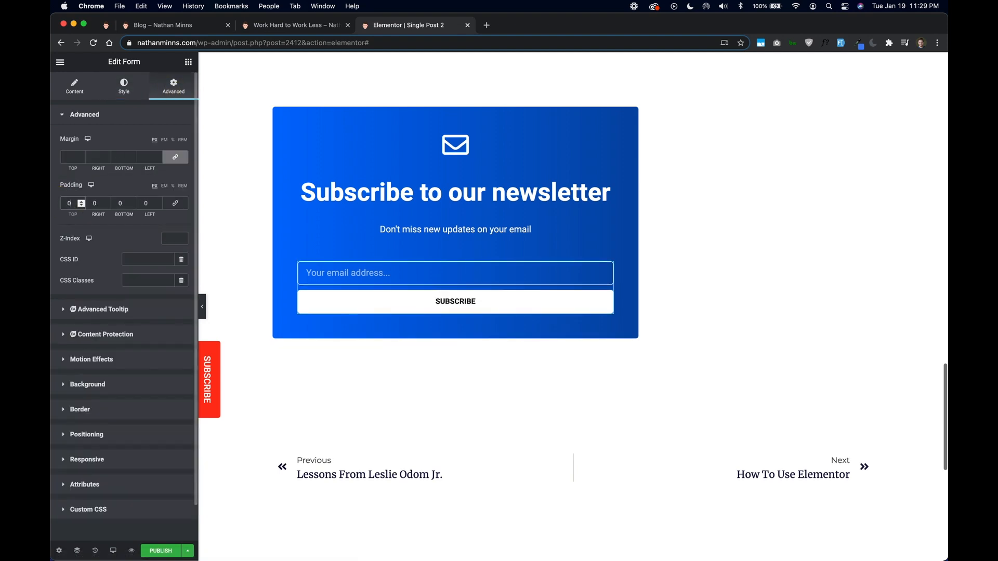
# After comparing with the live post, set the newsletter column's Widgets Space to 0.
pyautogui.click(287, 25)
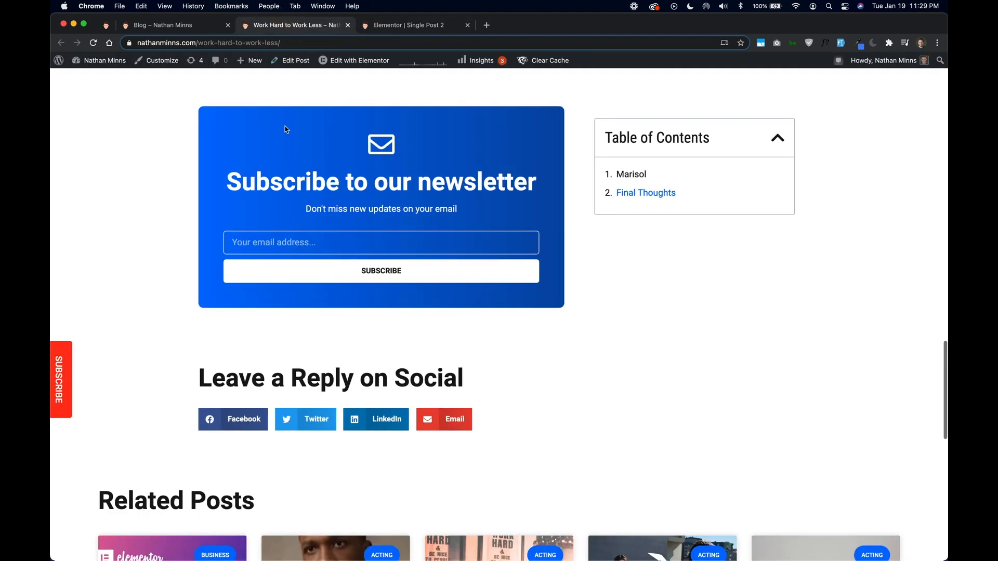
pyautogui.click(407, 27)
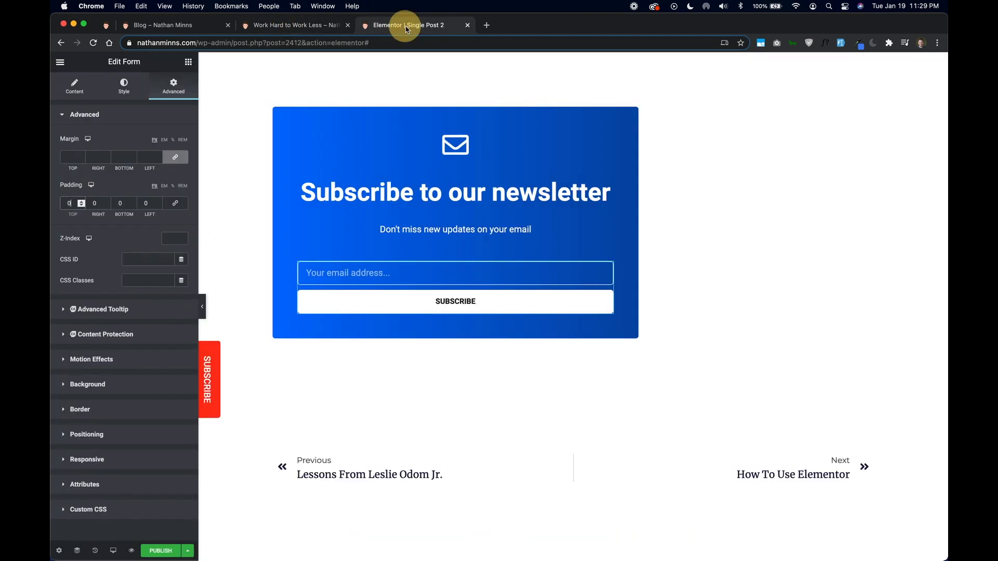
pyautogui.click(301, 28)
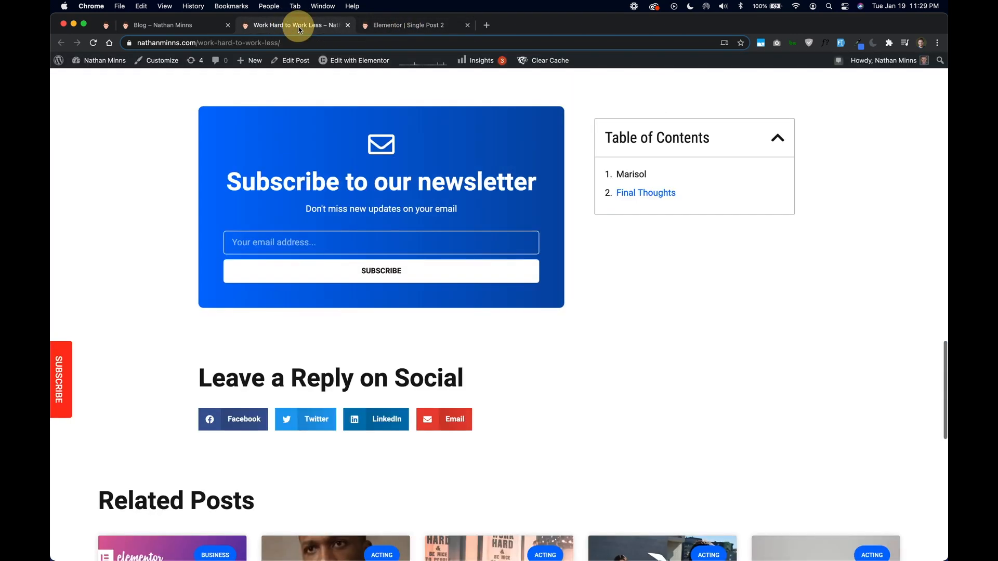
pyautogui.click(422, 27)
pyautogui.click(299, 134)
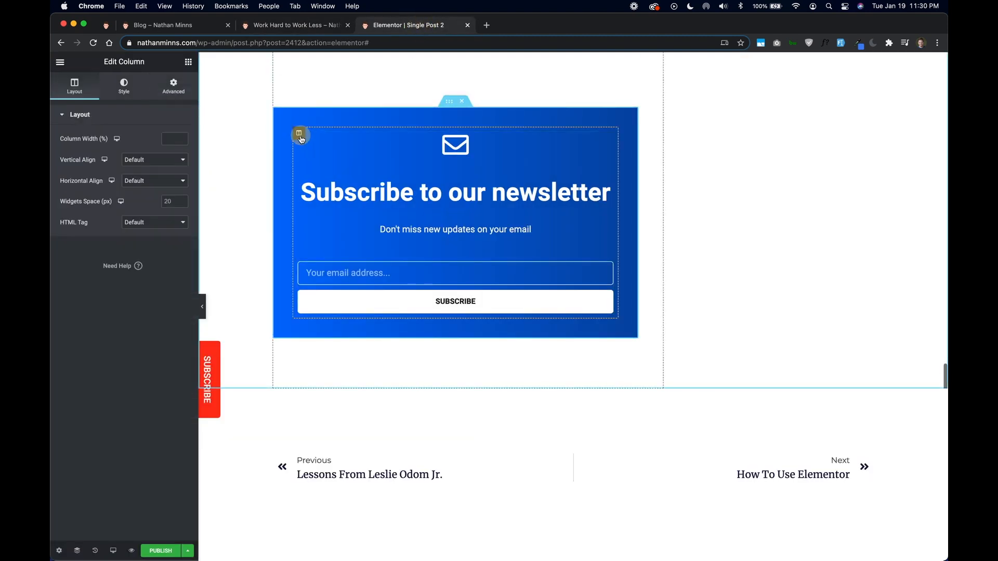
pyautogui.click(64, 203)
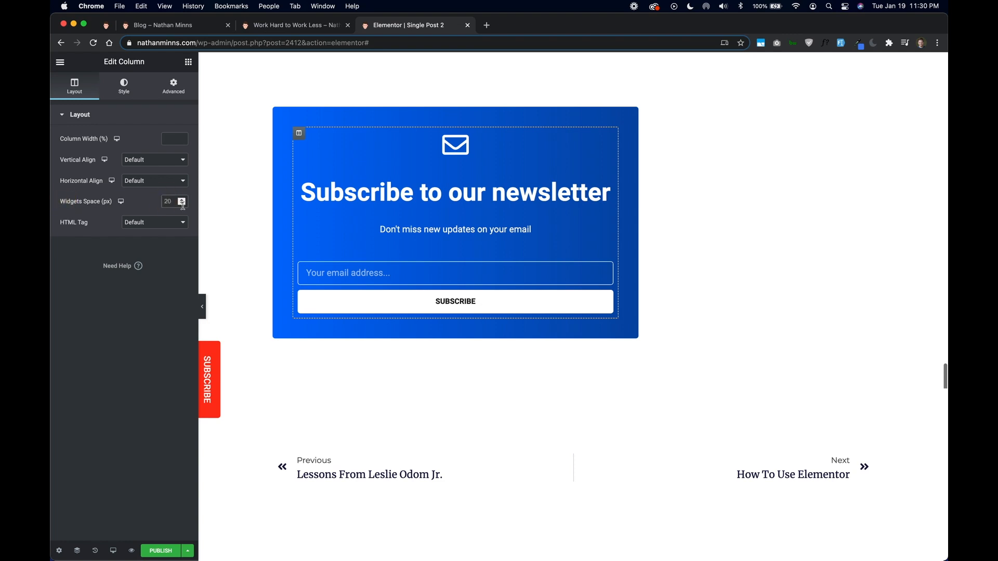
pyautogui.write('0')
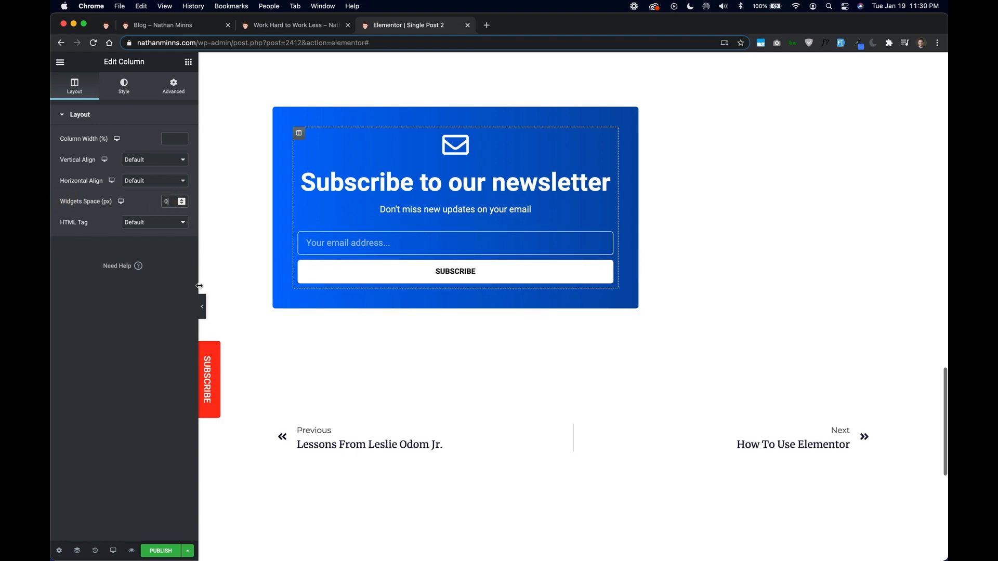
# Preview the page against the live post, then select the newsletter box's inner section.
pyautogui.click(202, 307)
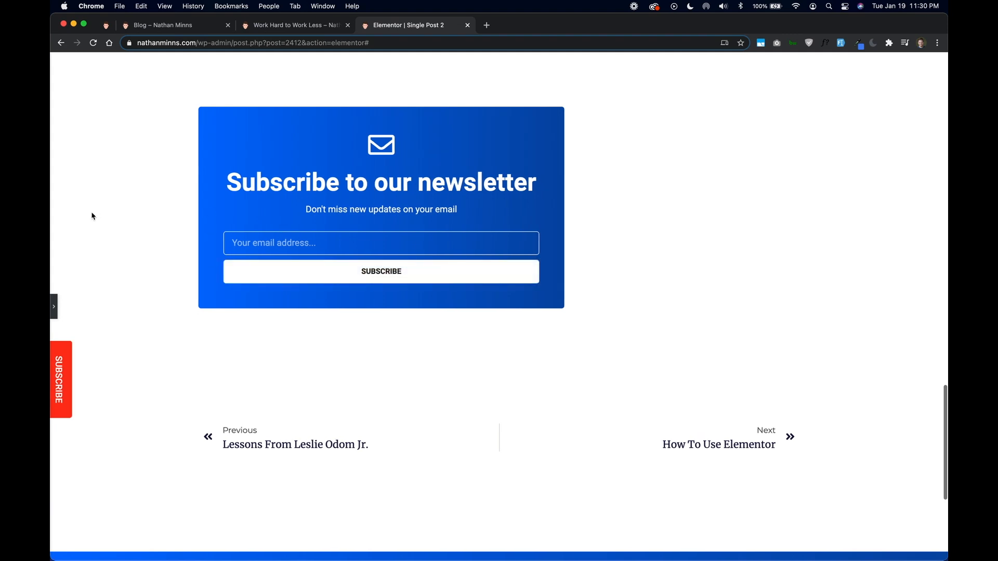
pyautogui.click(274, 26)
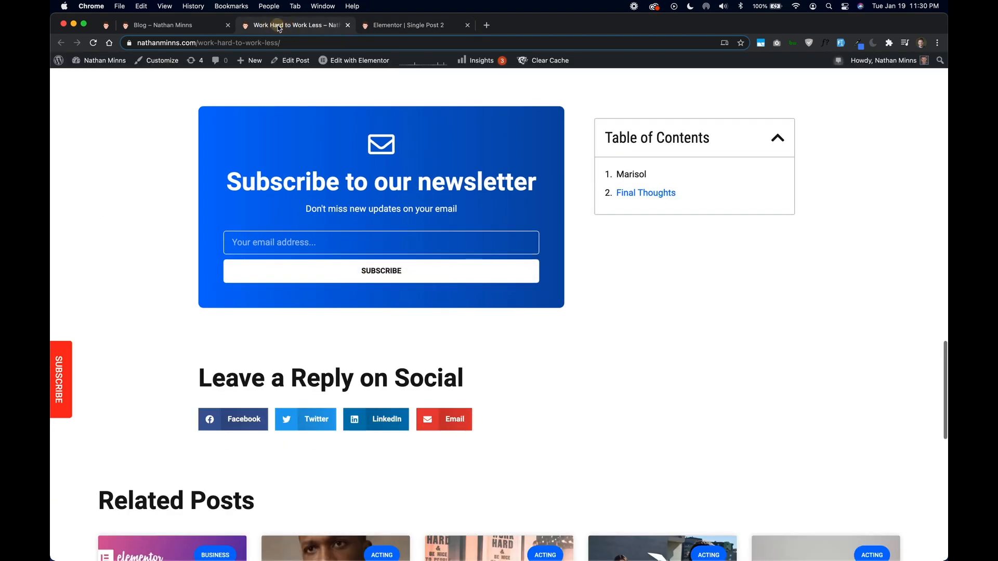
pyautogui.click(415, 25)
pyautogui.click(55, 305)
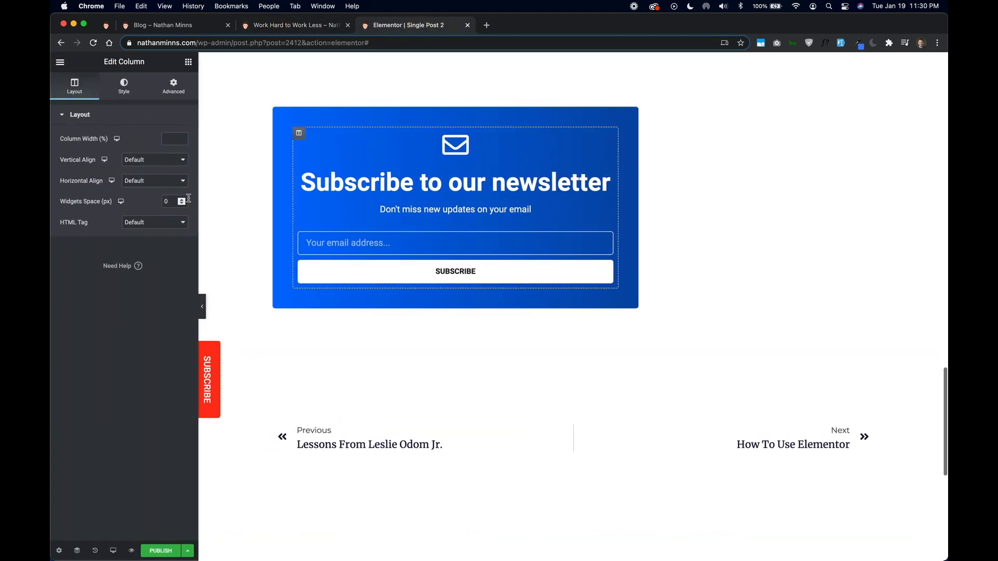
pyautogui.click(449, 101)
# Set the inner section's border radius to 10 and preview the box.
pyautogui.click(115, 345)
pyautogui.click(109, 213)
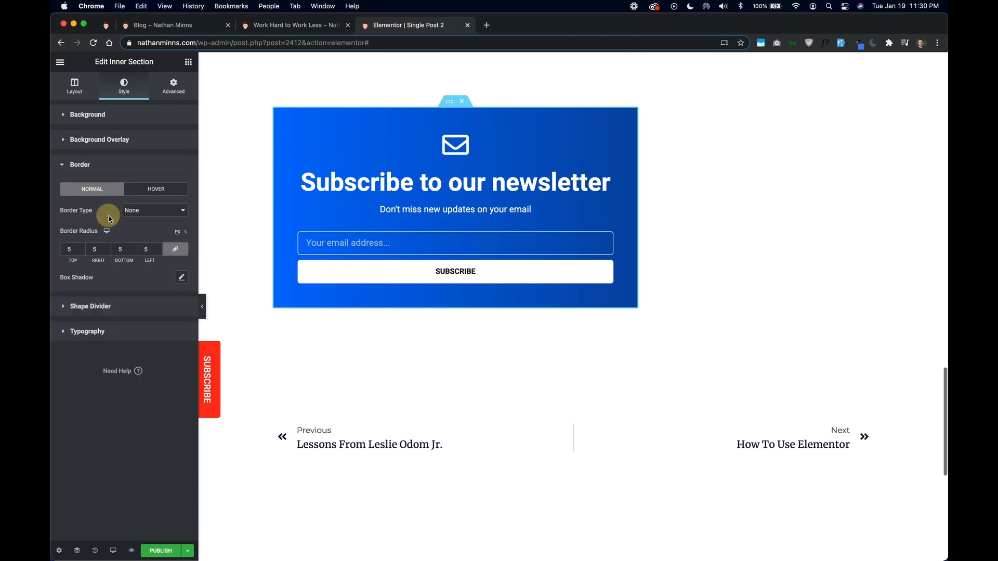
pyautogui.doubleClick(69, 250)
pyautogui.write('10')
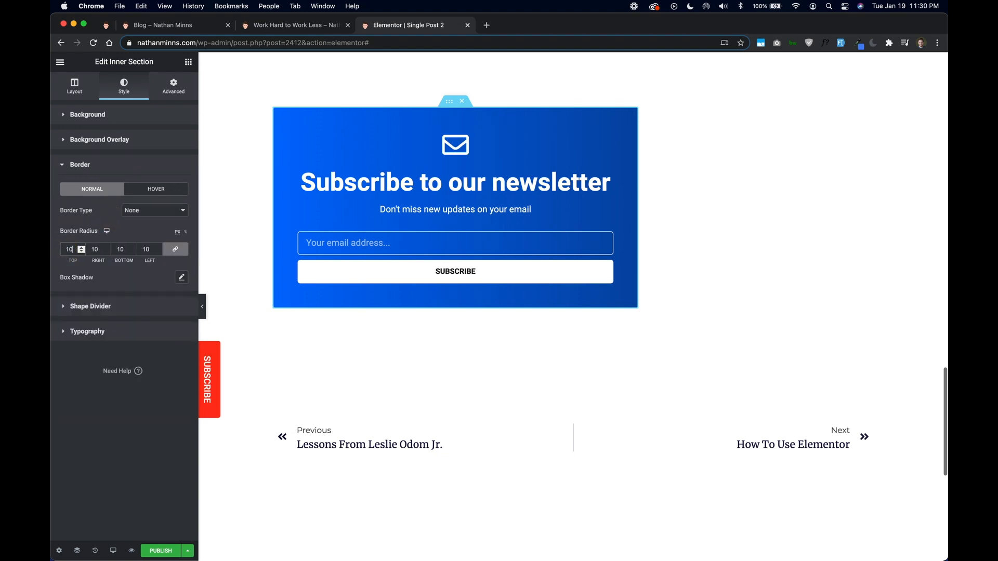
pyautogui.click(202, 307)
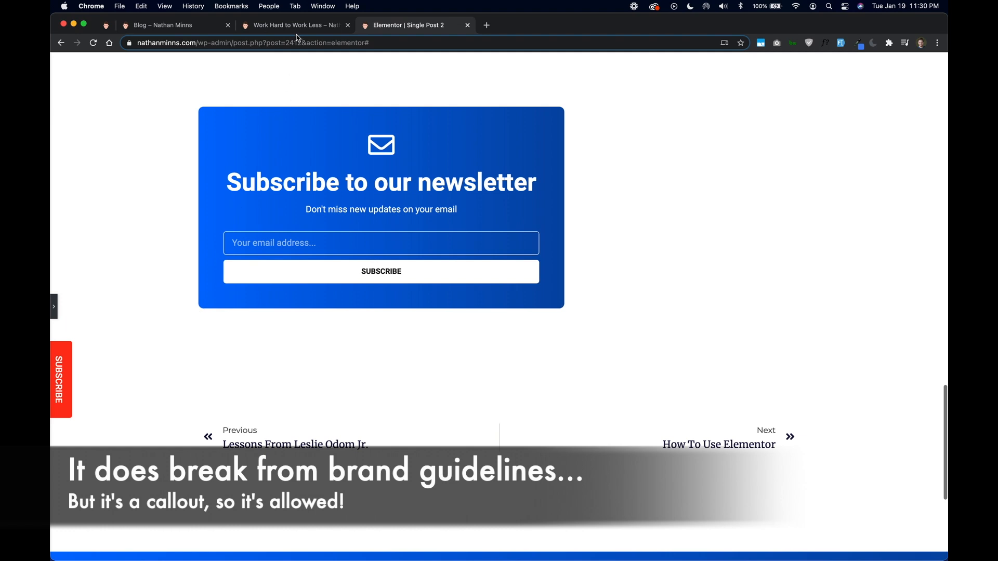
# On the live post, scroll to the share section and select the 'Leave a Reply on Social' heading text.
pyautogui.click(294, 25)
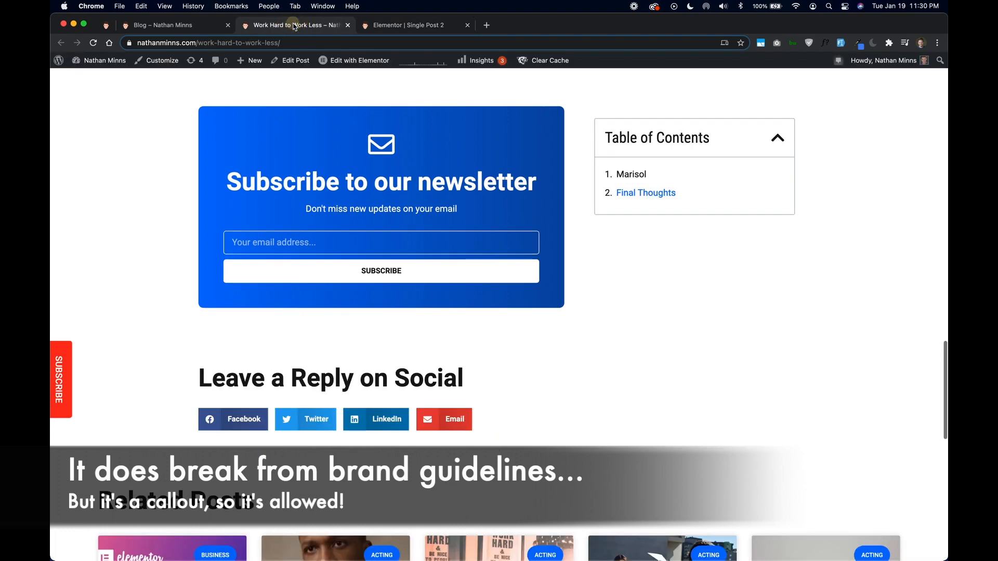
pyautogui.click(381, 30)
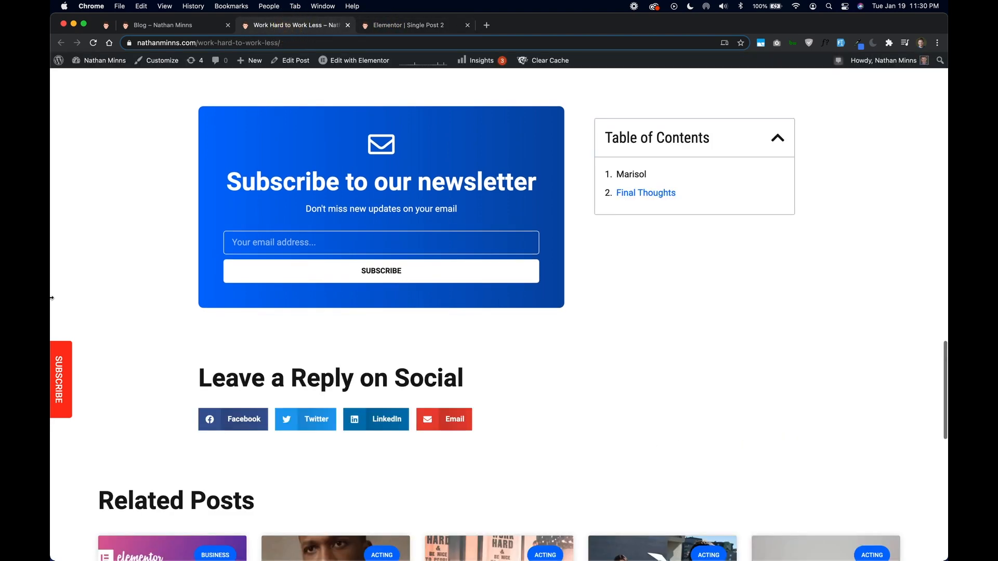
pyautogui.click(423, 33)
pyautogui.click(54, 306)
pyautogui.click(309, 29)
pyautogui.scroll(-3, 326, 208)
pyautogui.click(391, 30)
pyautogui.click(265, 29)
pyautogui.moveTo(213, 246); pyautogui.dragTo(474, 250)
pyautogui.press('super+c')
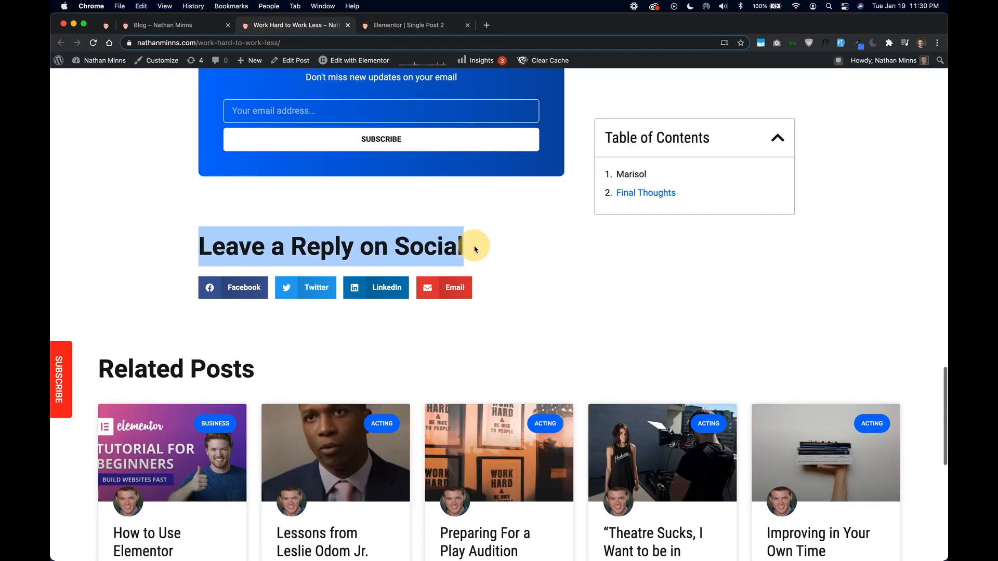
pyautogui.click(422, 28)
# Add a Heading widget below the newsletter box and select it.
pyautogui.click(189, 62)
pyautogui.moveTo(160, 416); pyautogui.dragTo(438, 193)
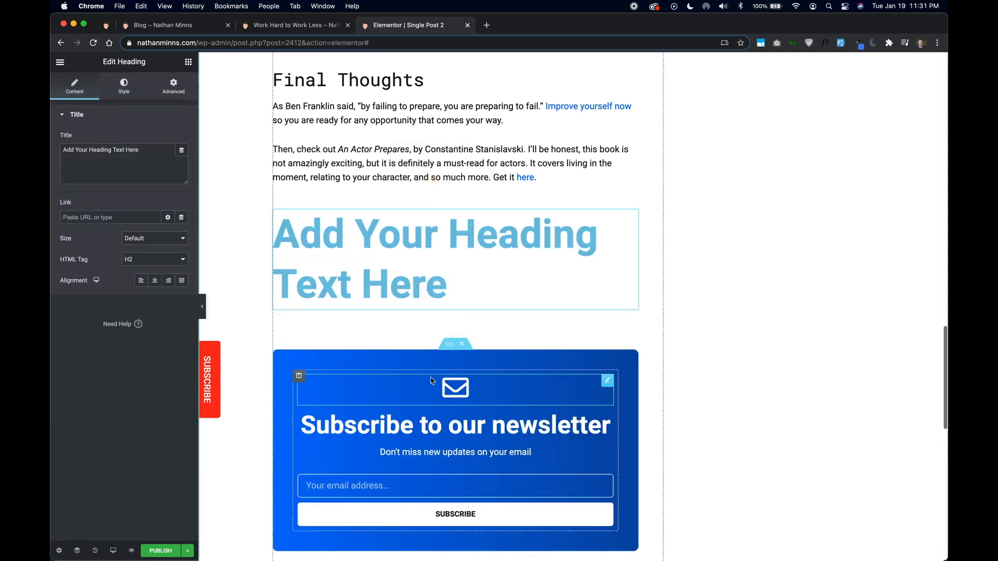
pyautogui.moveTo(450, 347); pyautogui.dragTo(371, 371)
pyautogui.click(438, 305)
# Colour the heading #181818 and paste 'Leave a Reply on Social' as its text.
pyautogui.click(123, 86)
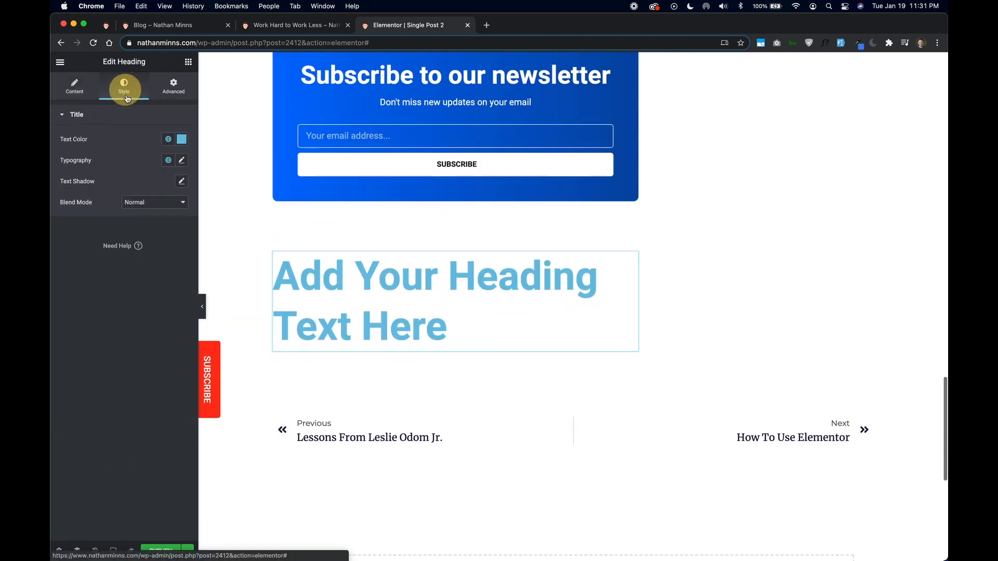
pyautogui.click(168, 138)
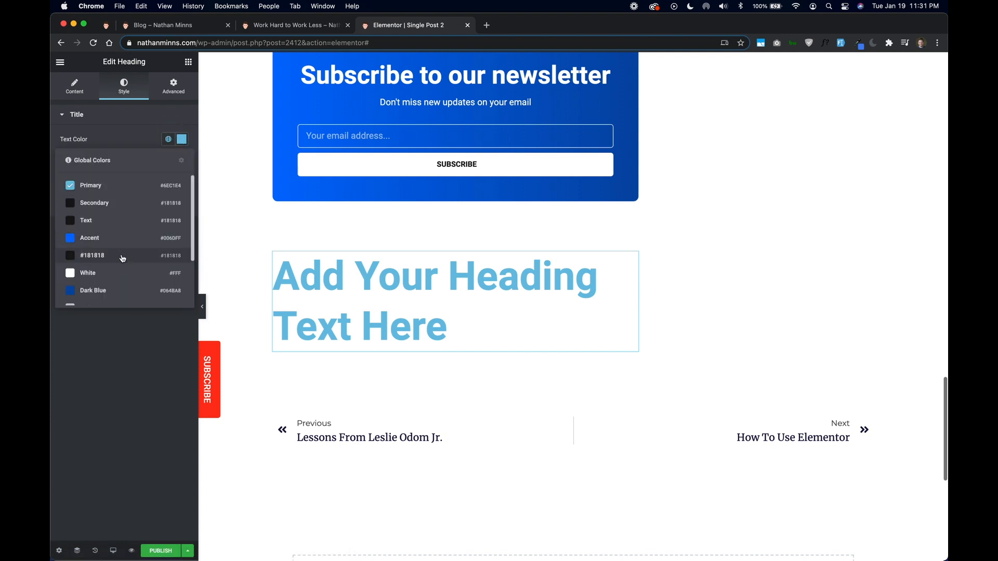
pyautogui.click(121, 255)
pyautogui.click(76, 85)
pyautogui.tripleClick(122, 148)
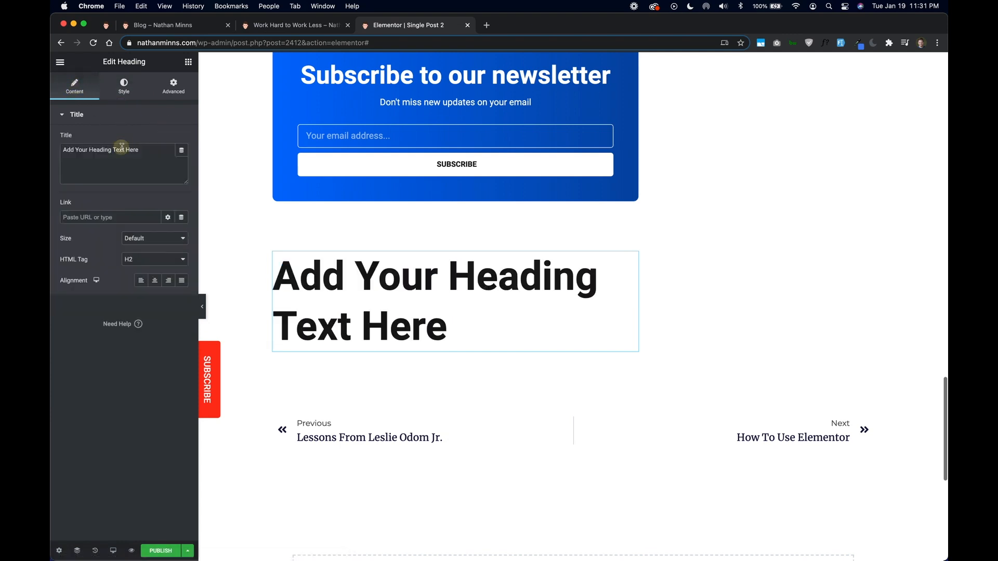
pyautogui.press('super+v')
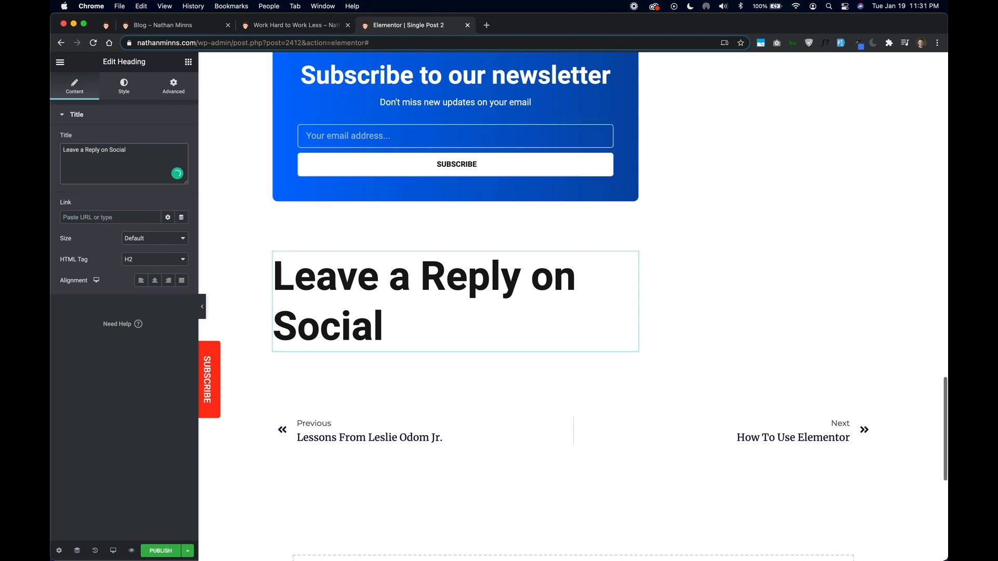
pyautogui.press('super+Tab')
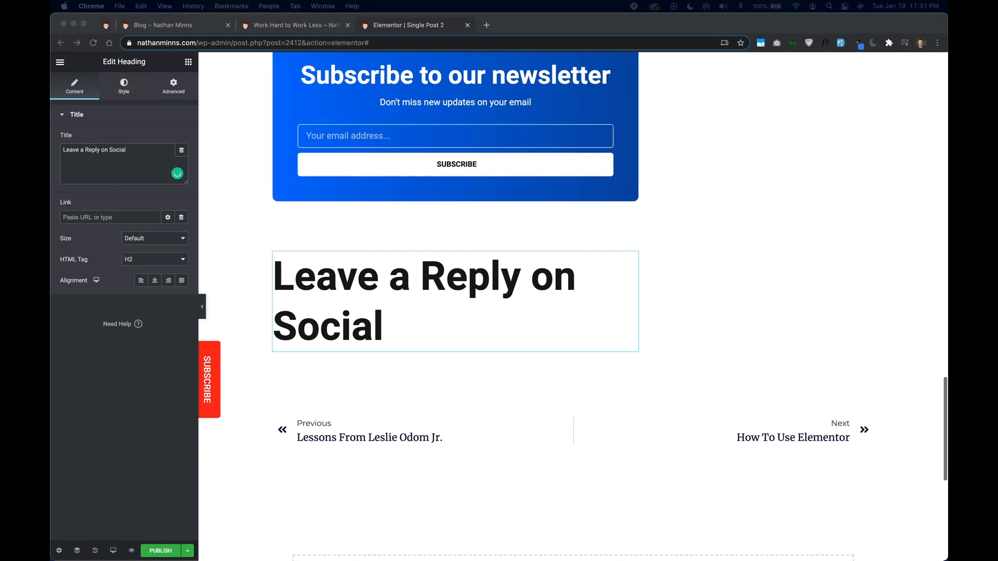
# Apply the Tools Heading global font to the heading.
pyautogui.click(123, 86)
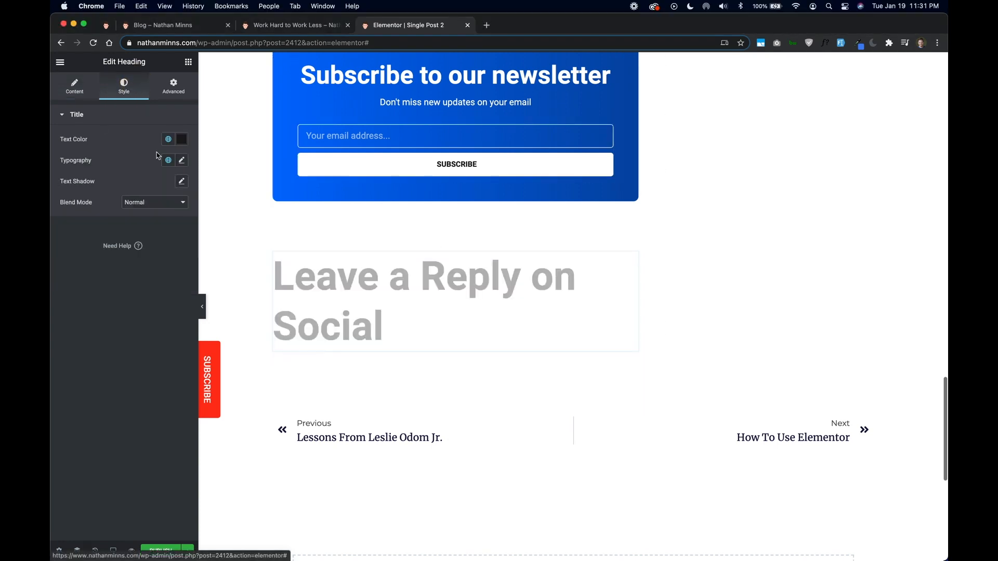
pyautogui.click(168, 160)
pyautogui.scroll(-3, 126, 287)
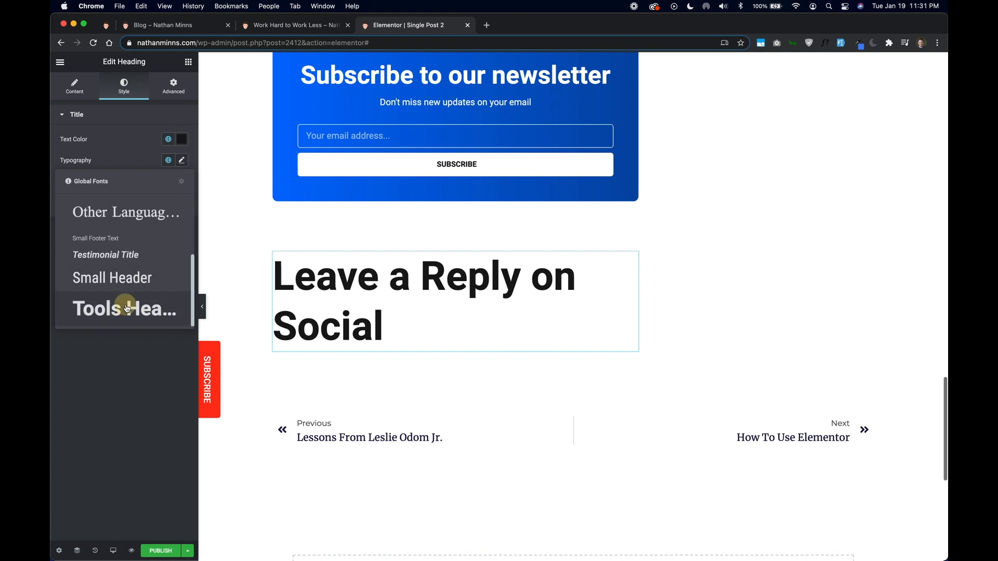
pyautogui.click(127, 305)
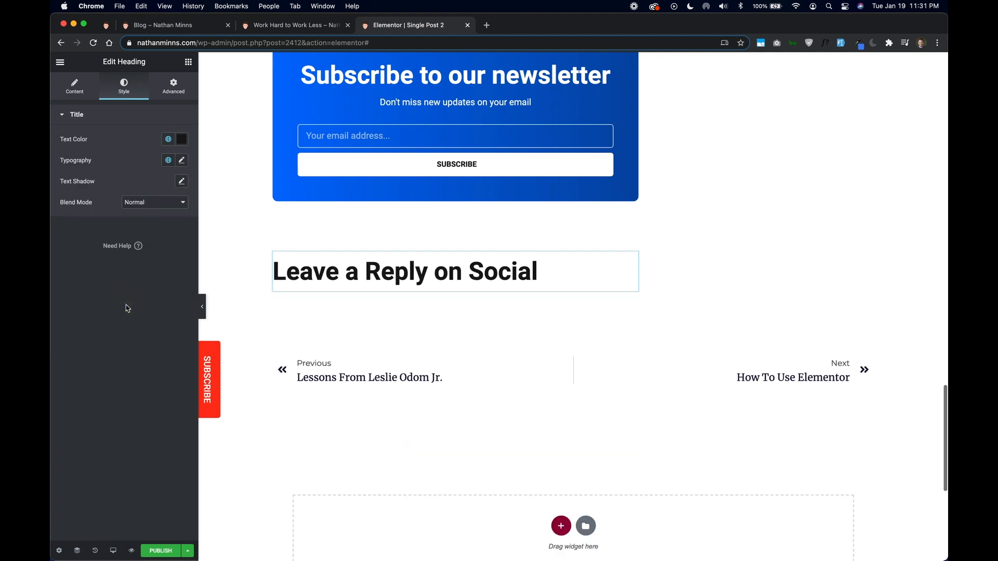
pyautogui.click(187, 64)
# Place Share Buttons under the heading and add a fourth Email share button.
pyautogui.write('share')
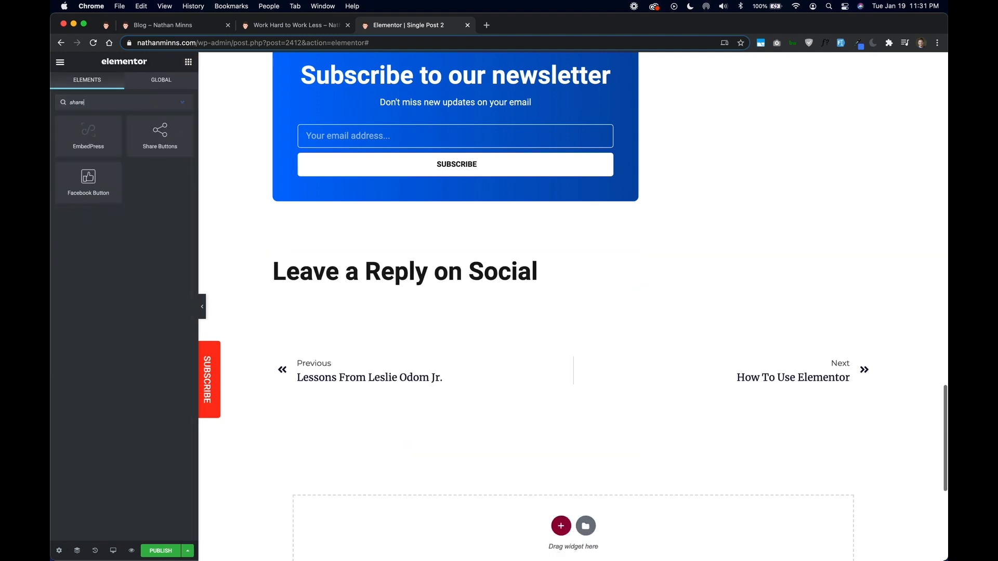
pyautogui.moveTo(156, 136); pyautogui.dragTo(384, 283)
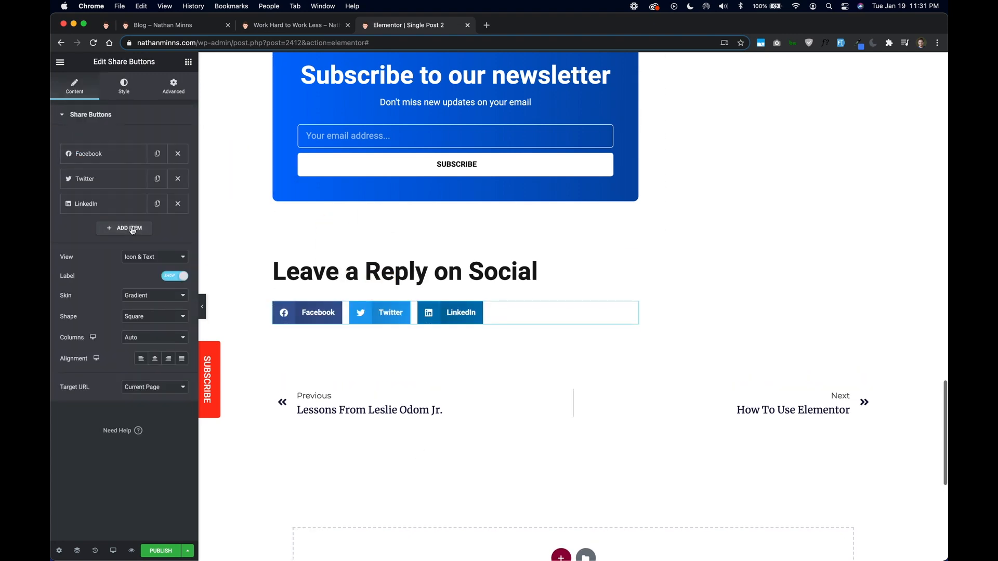
pyautogui.click(132, 229)
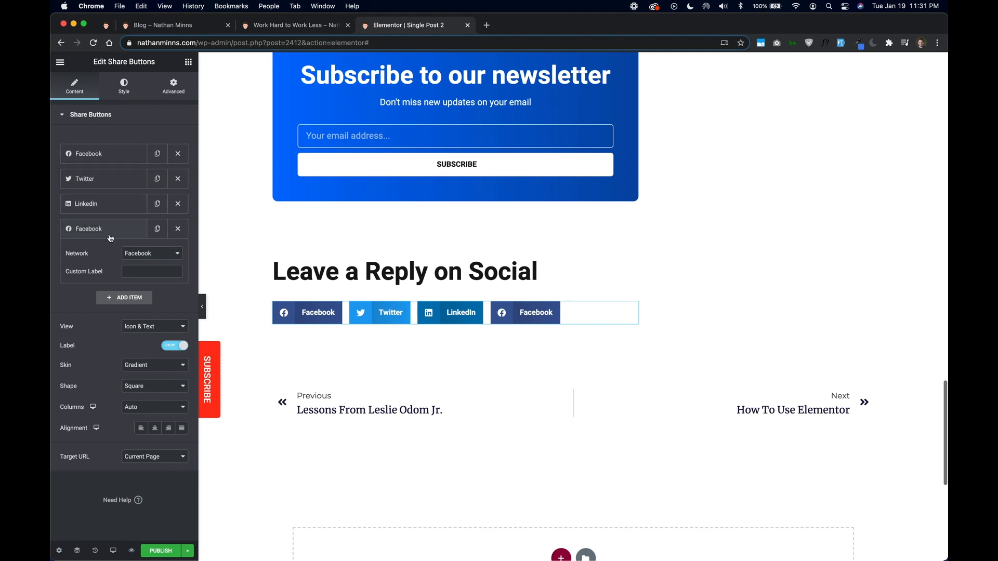
pyautogui.click(144, 257)
pyautogui.press('e')
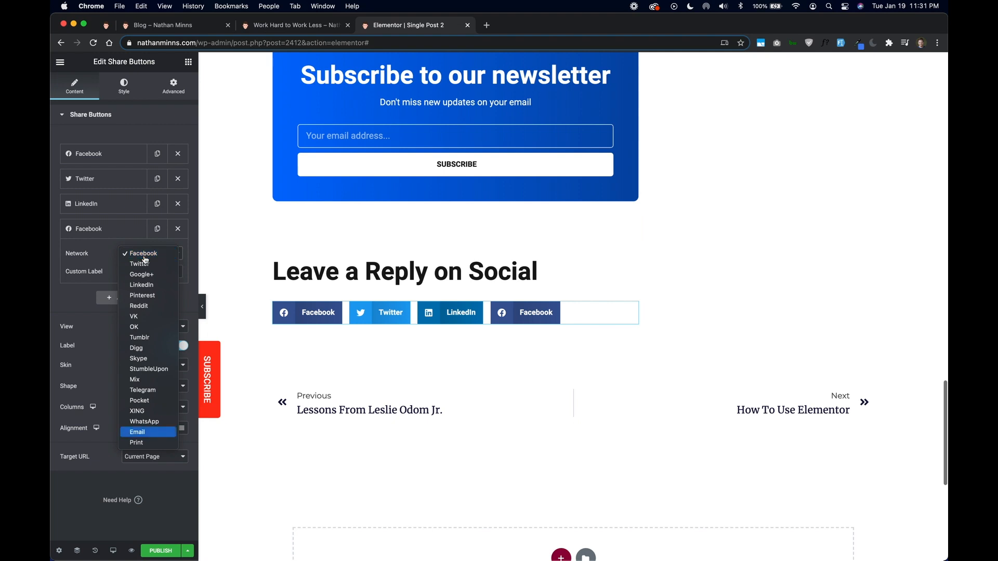
pyautogui.press('Return')
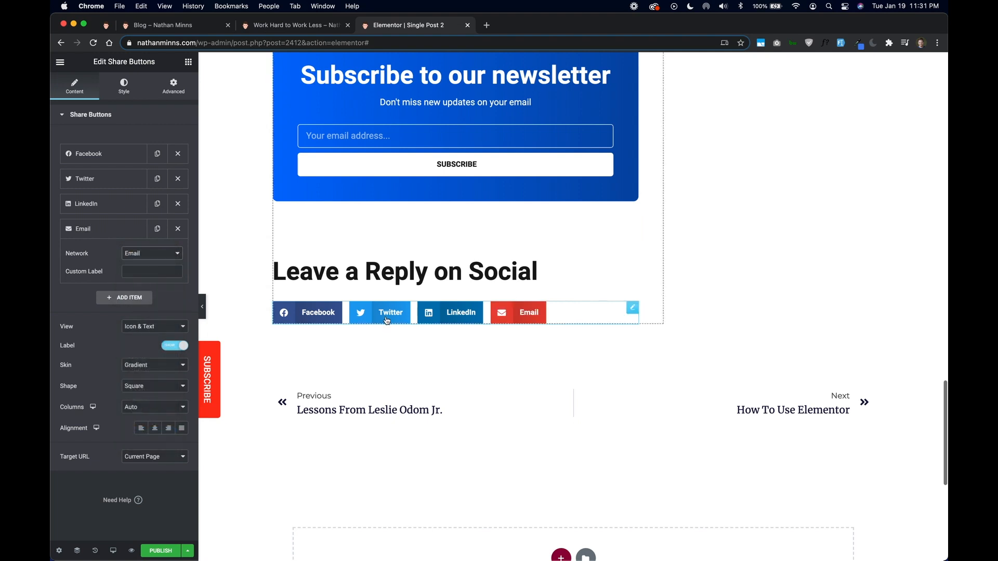
# Search the widget list for 'comments'.
pyautogui.click(88, 225)
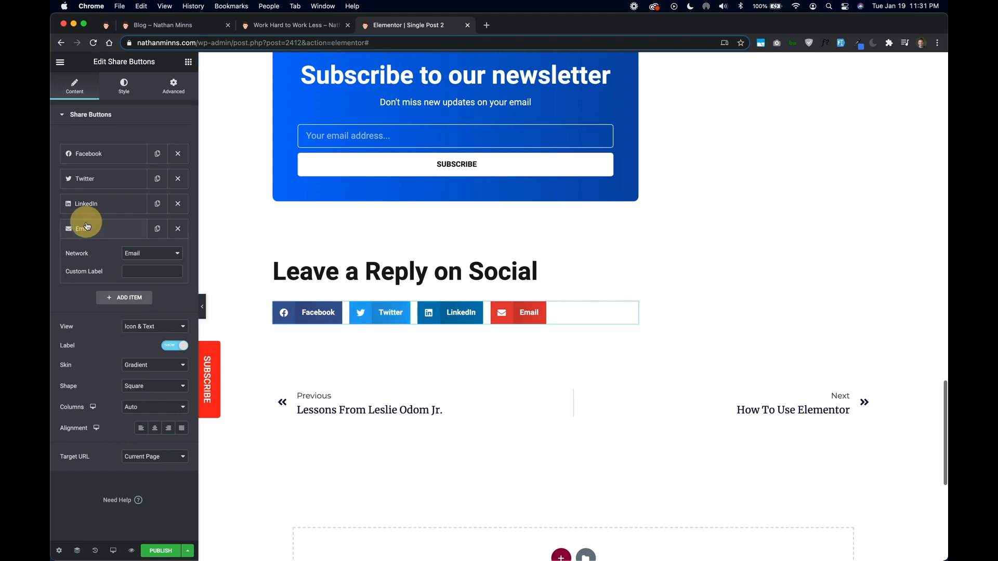
pyautogui.click(189, 61)
pyautogui.write('comments')
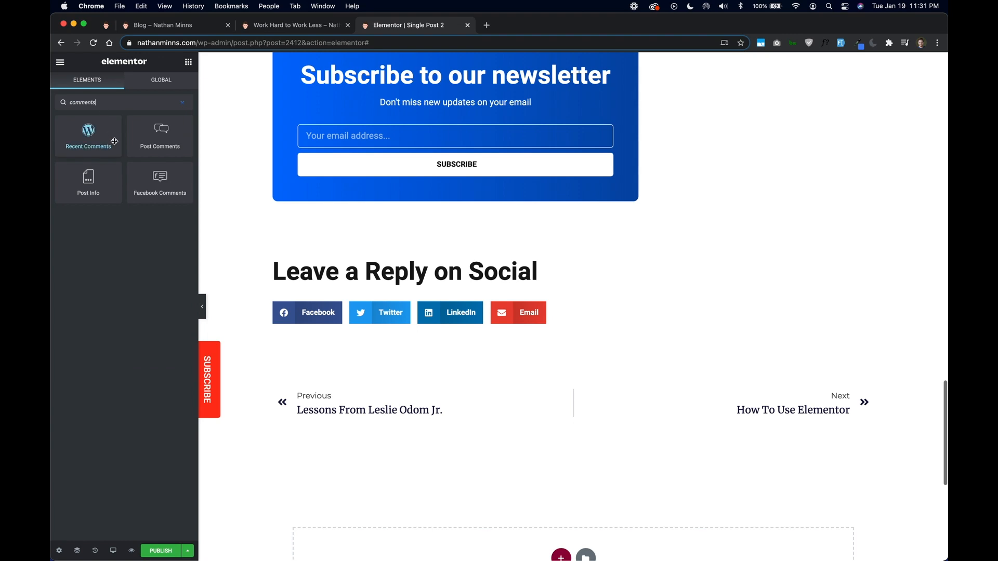
pyautogui.moveTo(154, 134); pyautogui.dragTo(400, 286)
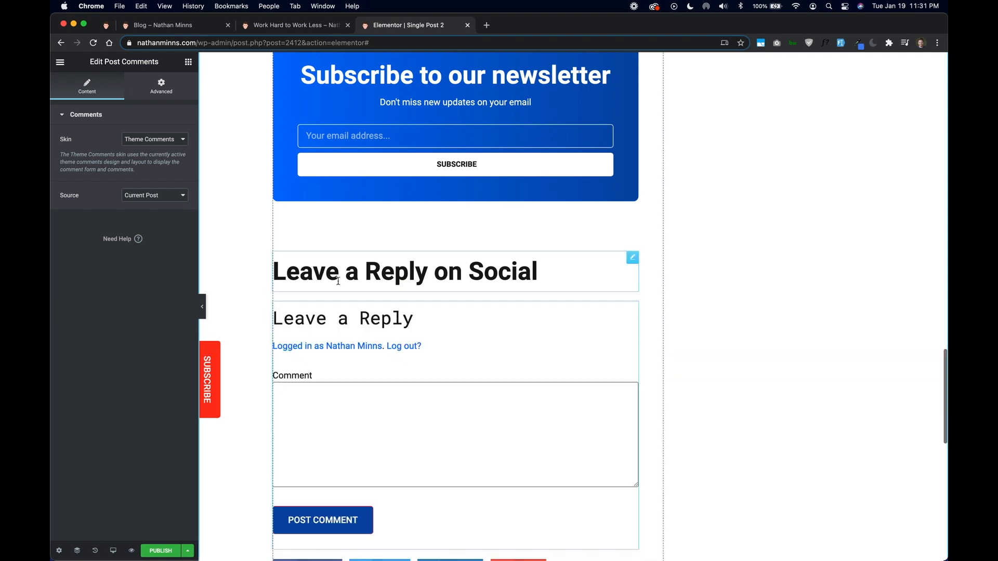
pyautogui.scroll(-2, 543, 332)
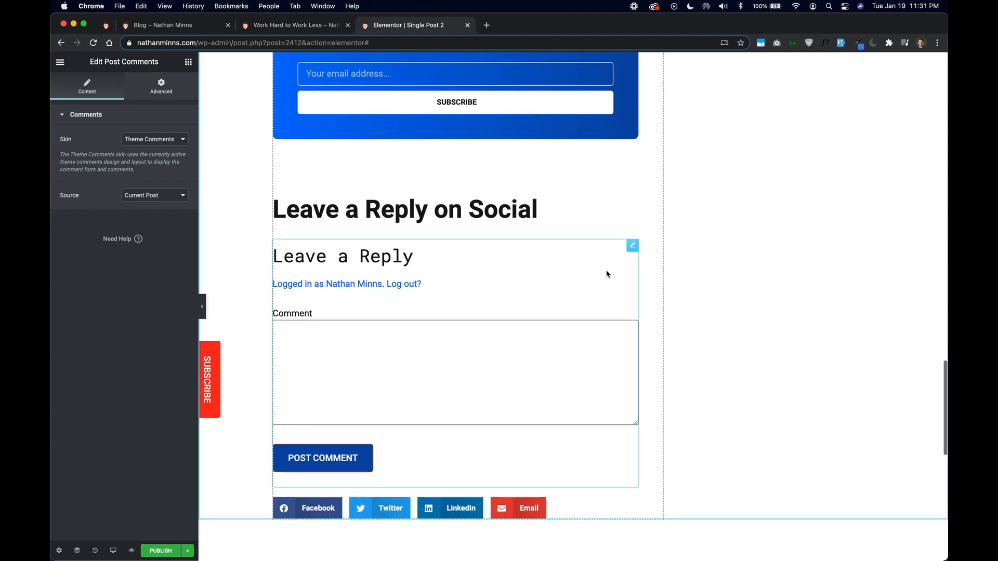
pyautogui.rightClick(630, 250)
pyautogui.click(662, 391)
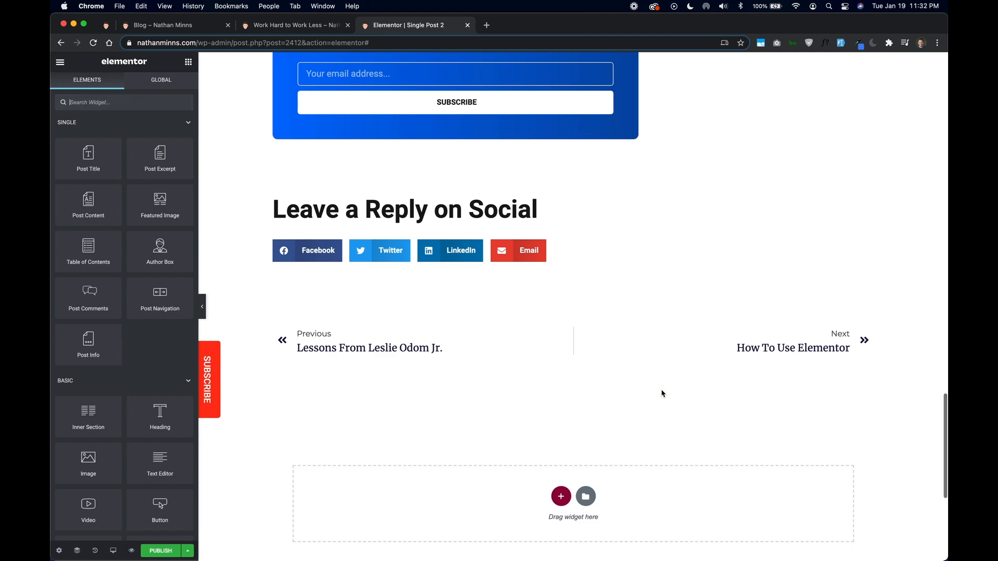
# After checking the top of the live post, delete the Share column from the sidebar.
pyautogui.scroll(5, 662, 393)
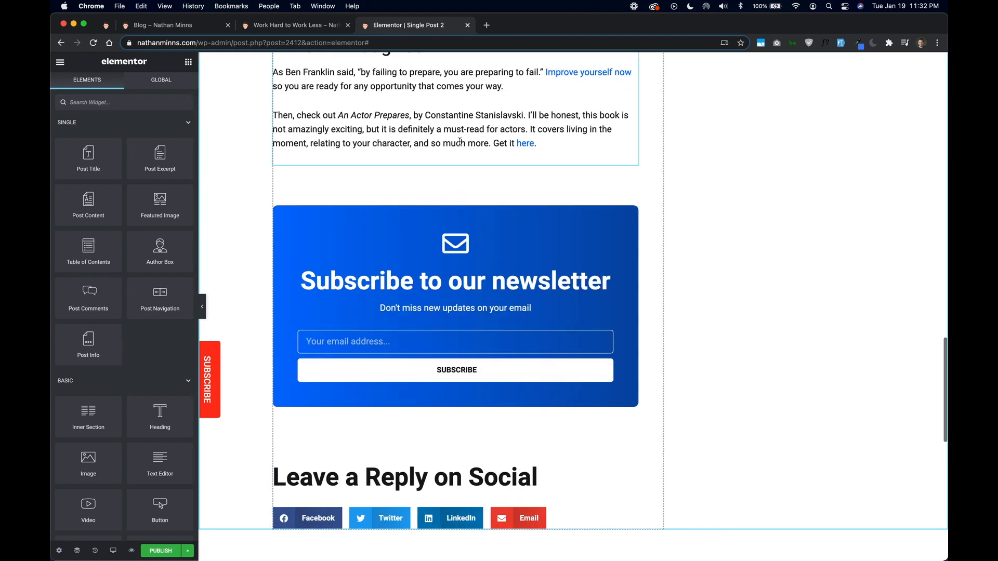
pyautogui.scroll(2, 457, 141)
pyautogui.scroll(10, 457, 141)
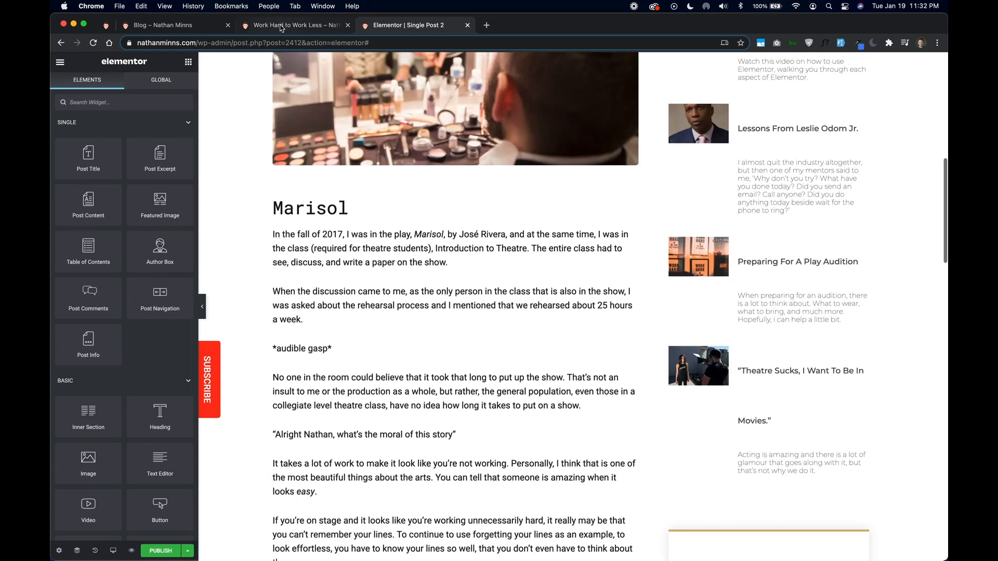
pyautogui.click(291, 25)
pyautogui.scroll(15, 327, 239)
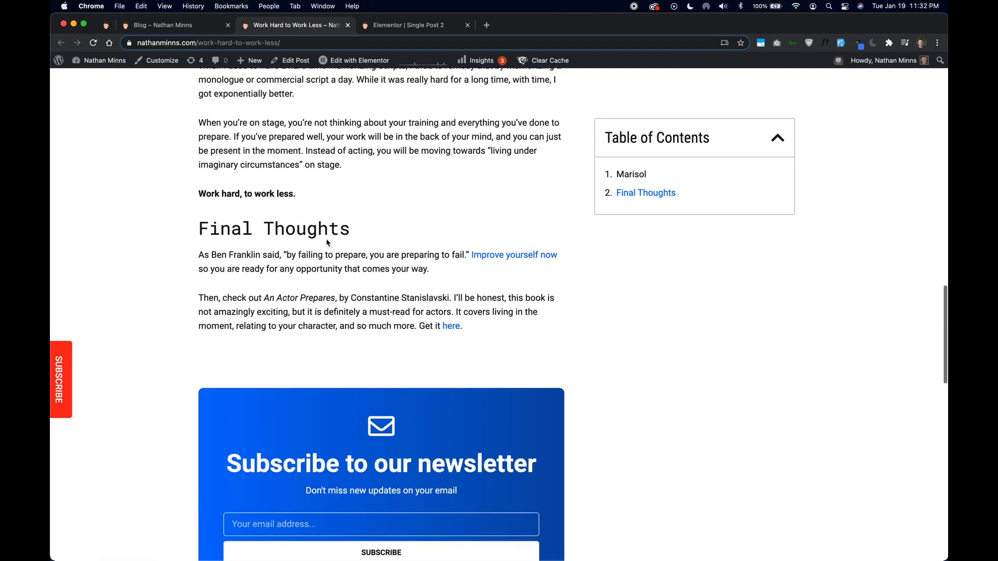
pyautogui.scroll(3, 326, 243)
pyautogui.click(387, 25)
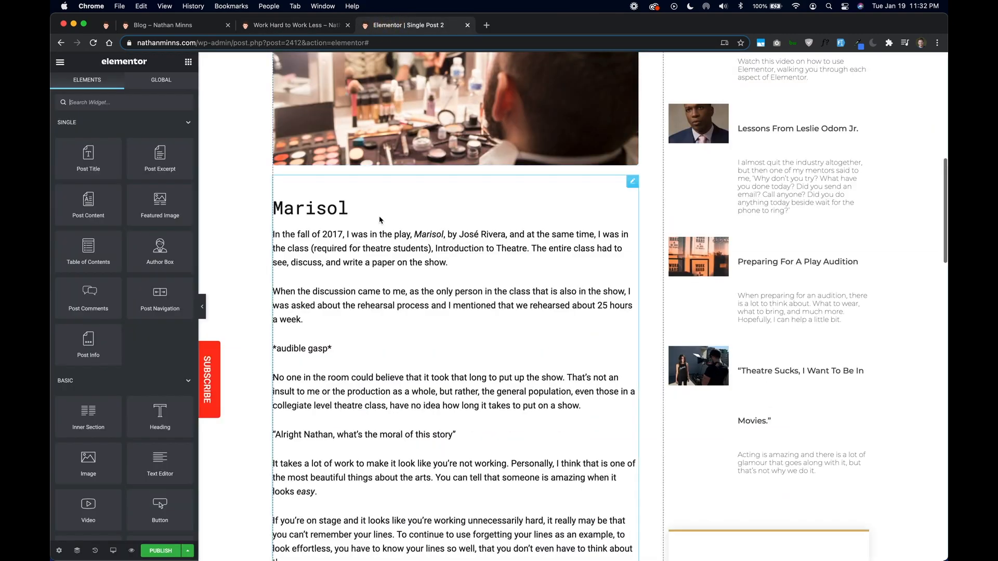
pyautogui.scroll(5, 379, 217)
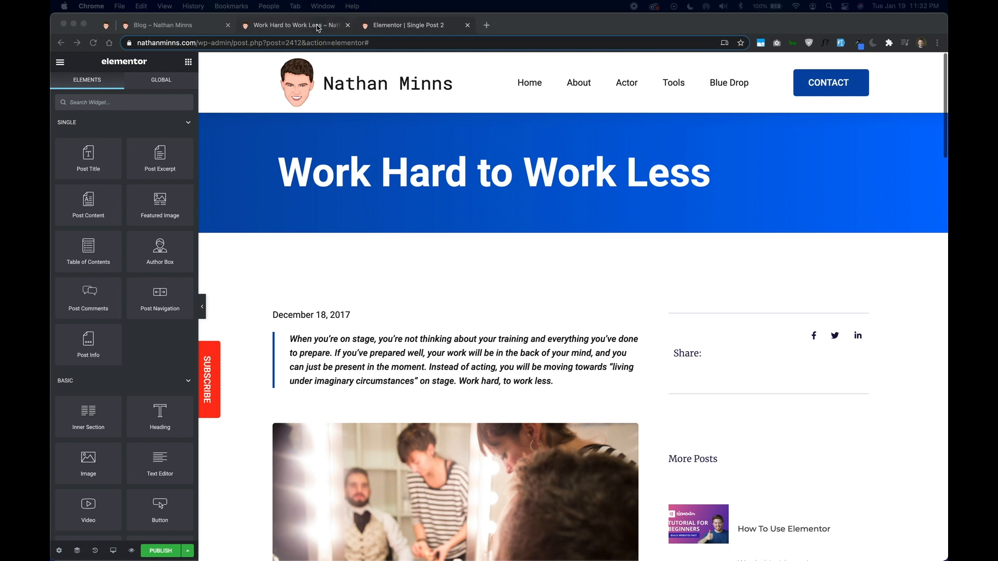
pyautogui.click(784, 350)
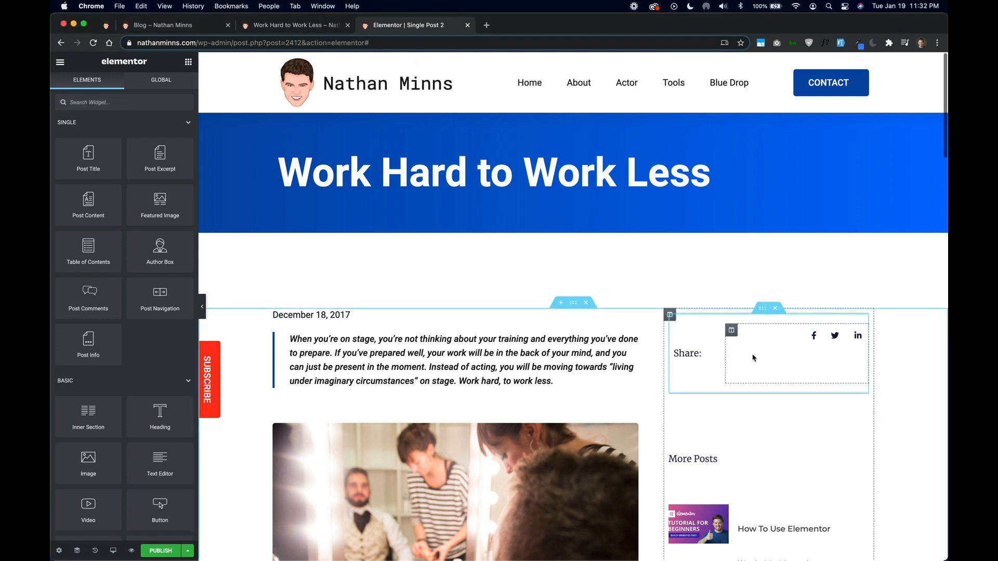
pyautogui.click(777, 311)
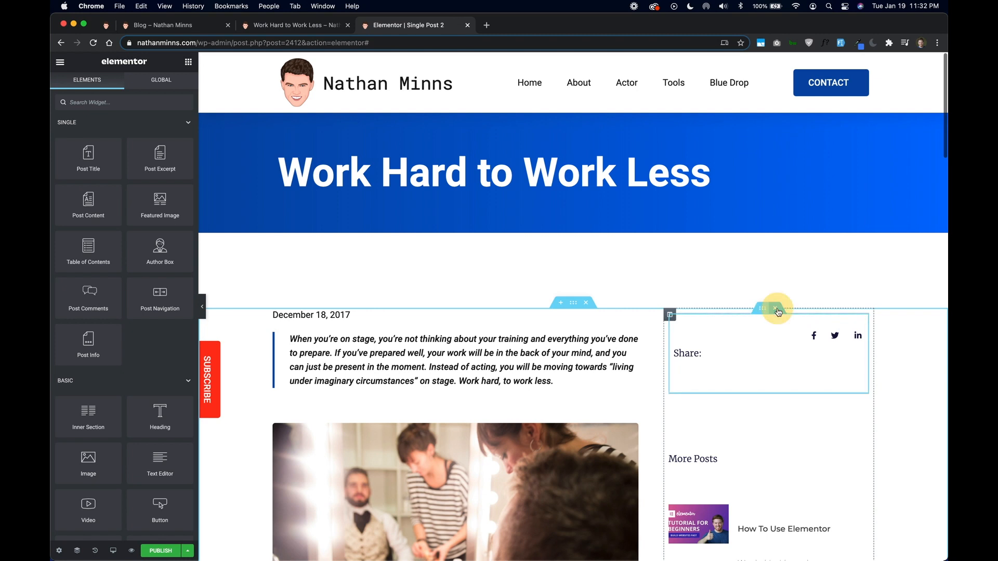
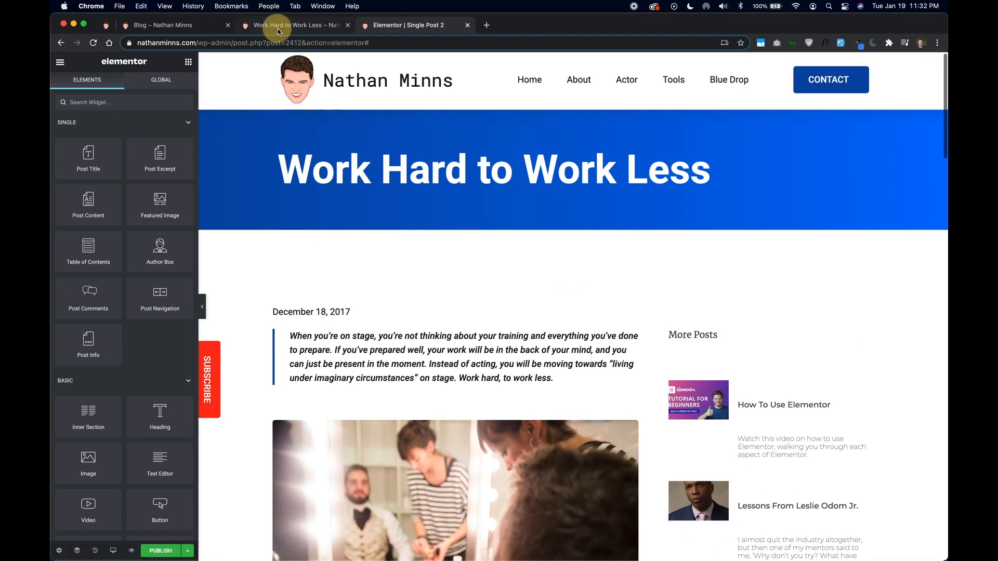
# Scroll through the live post to compare its sidebar with the template.
pyautogui.click(276, 25)
pyautogui.scroll(-3, 633, 425)
pyautogui.scroll(-2, 632, 425)
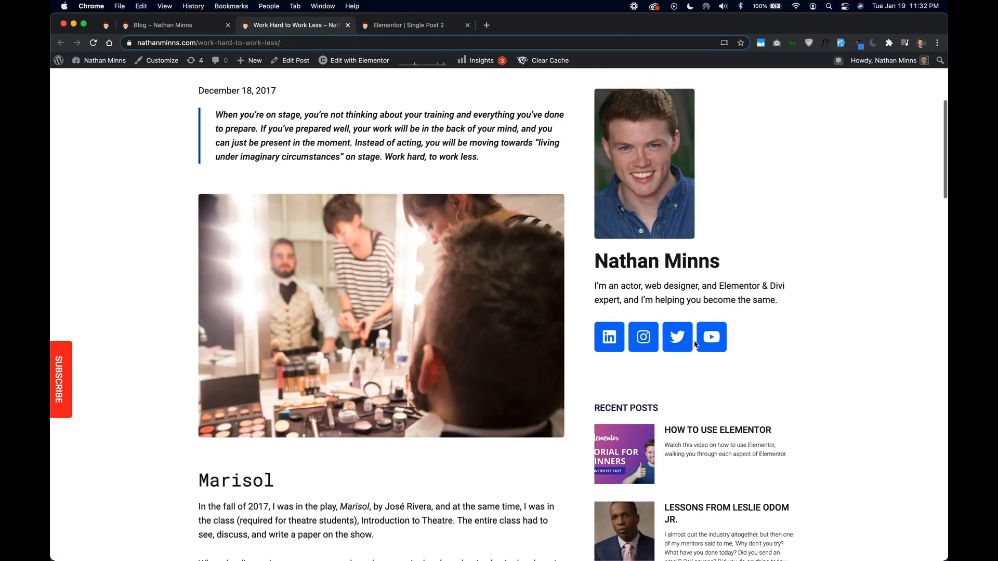
pyautogui.scroll(2, 603, 146)
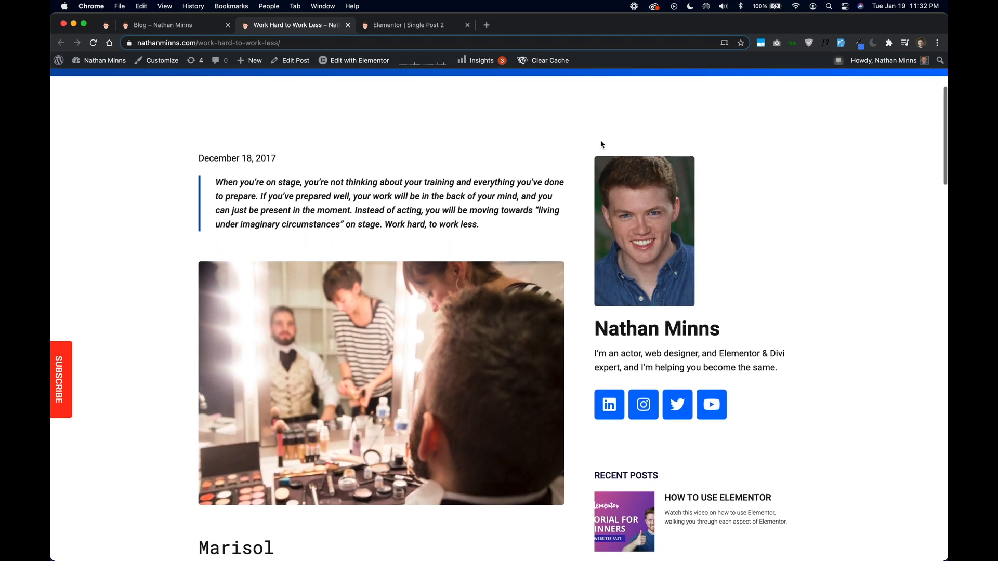
pyautogui.click(382, 26)
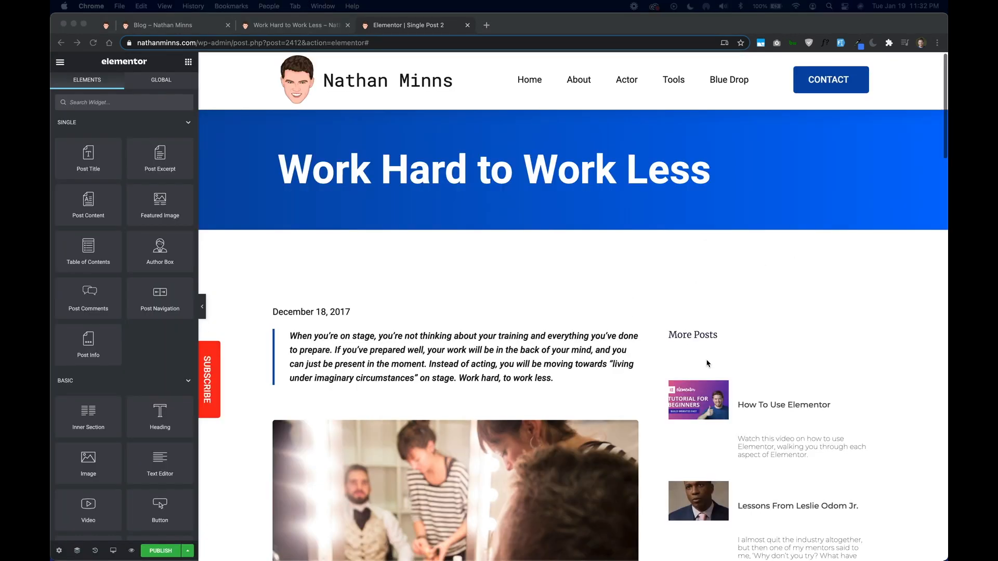
# Set the sidebar column's Widgets Space to 0.
pyautogui.click(706, 364)
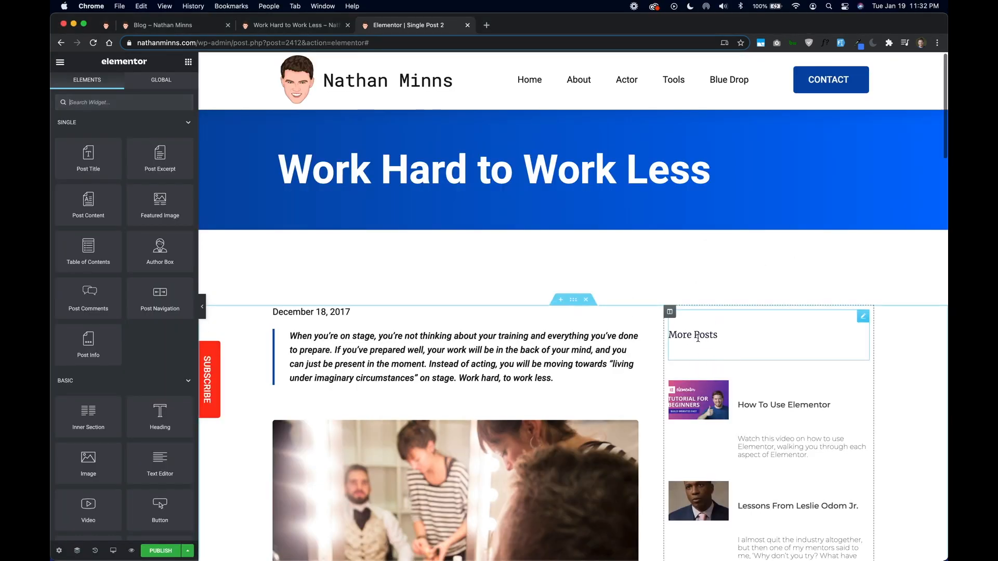
pyautogui.click(669, 311)
pyautogui.doubleClick(171, 202)
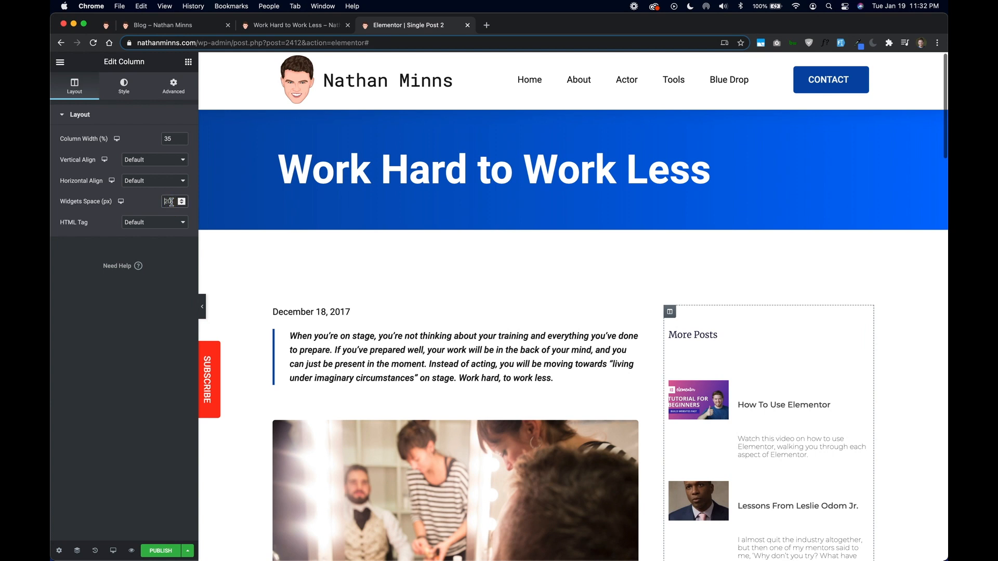
pyautogui.write('0')
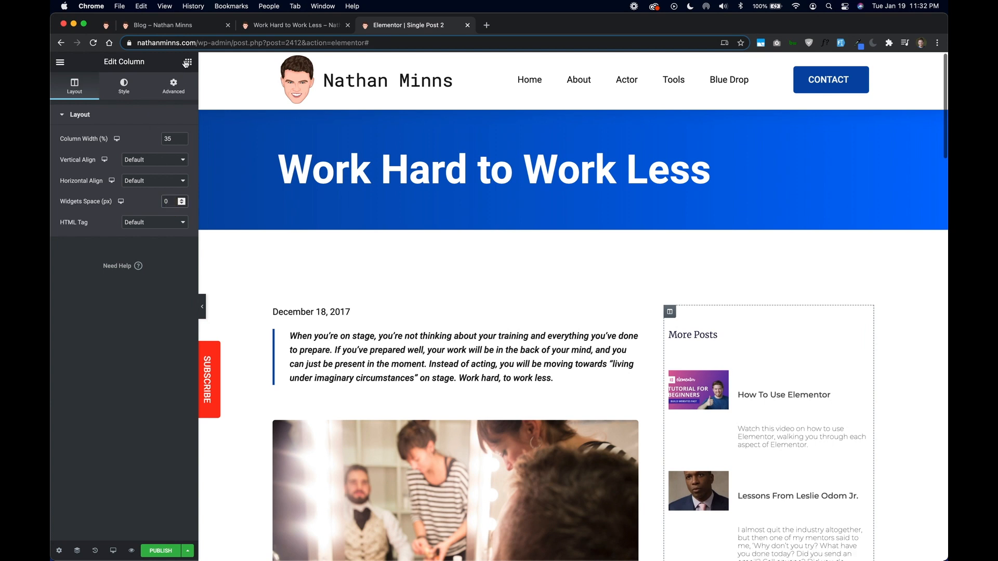
pyautogui.click(186, 63)
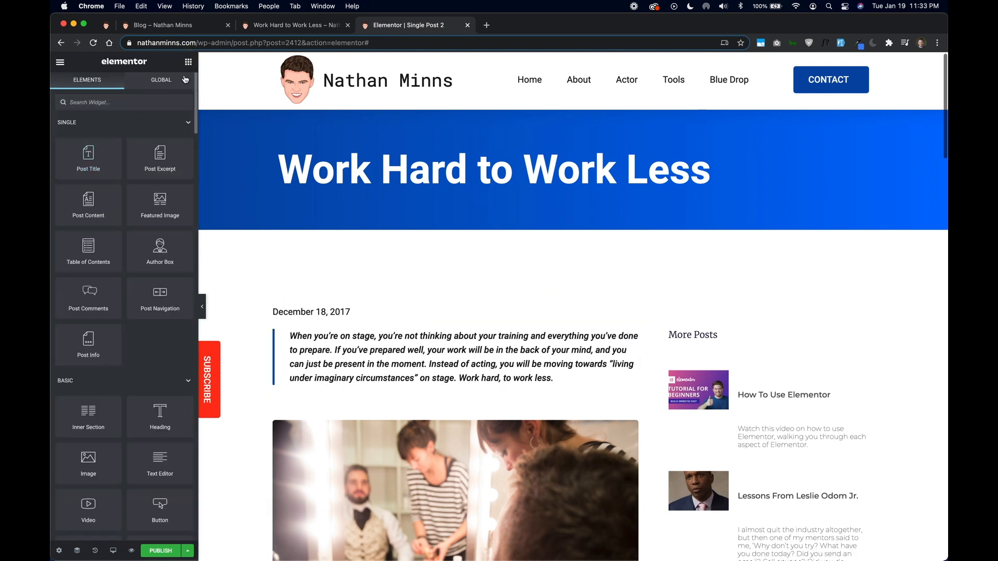
# Search for 'image' and place an Image widget above More Posts in the sidebar.
pyautogui.click(125, 99)
pyautogui.write('iamge')
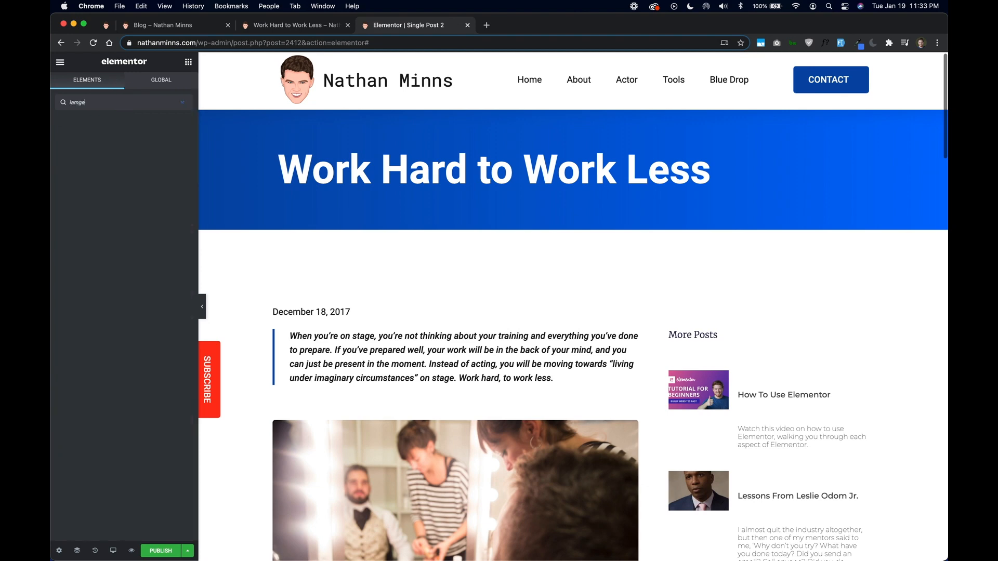
pyautogui.press('BackSpace')
pyautogui.press('BackSpace')
pyautogui.write('mage')
pyautogui.moveTo(105, 134); pyautogui.dragTo(782, 318)
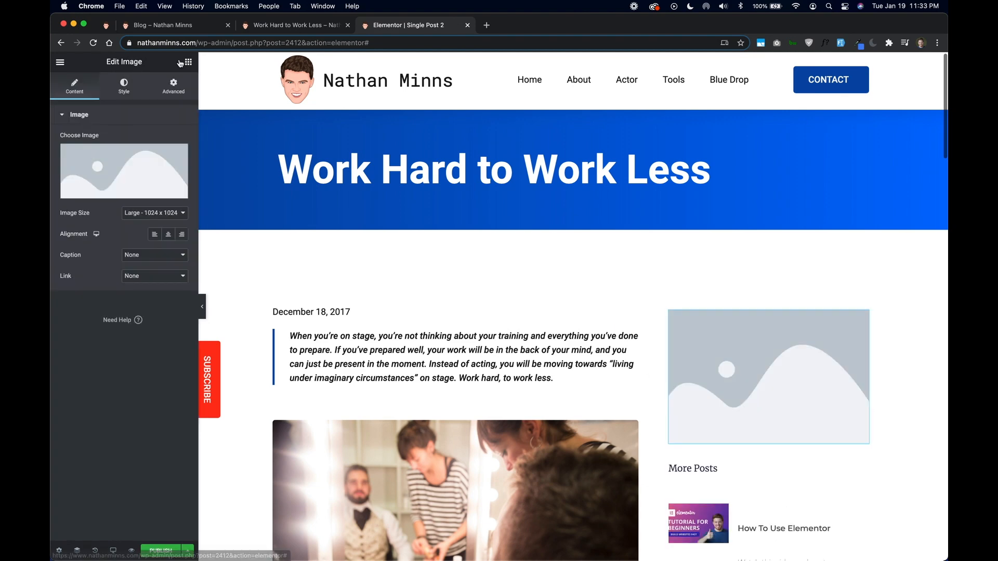
pyautogui.click(187, 63)
# Add a Heading, a Text Editor and the Social Icons global widget below the image.
pyautogui.scroll(-4, 314, 391)
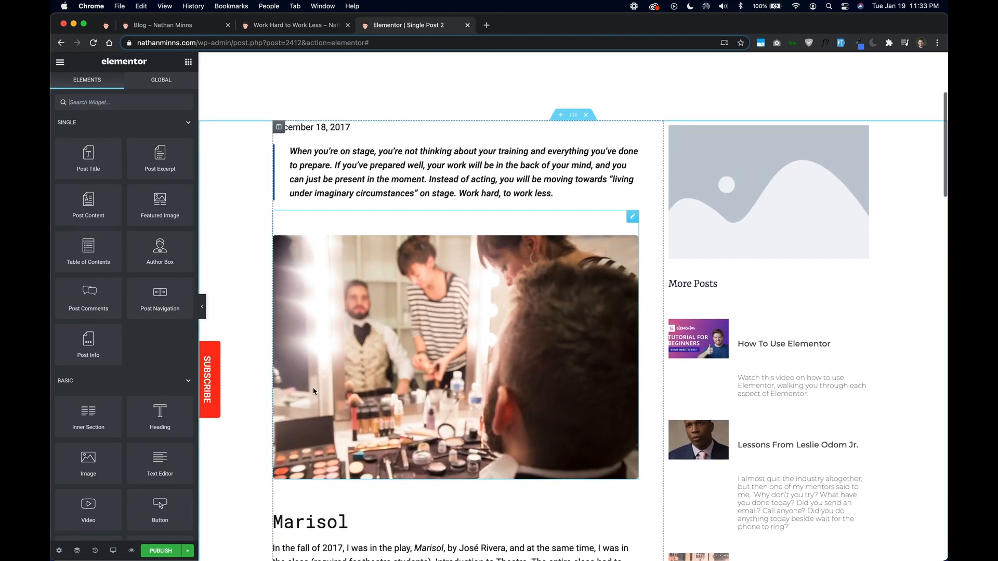
pyautogui.moveTo(136, 416); pyautogui.dragTo(738, 250)
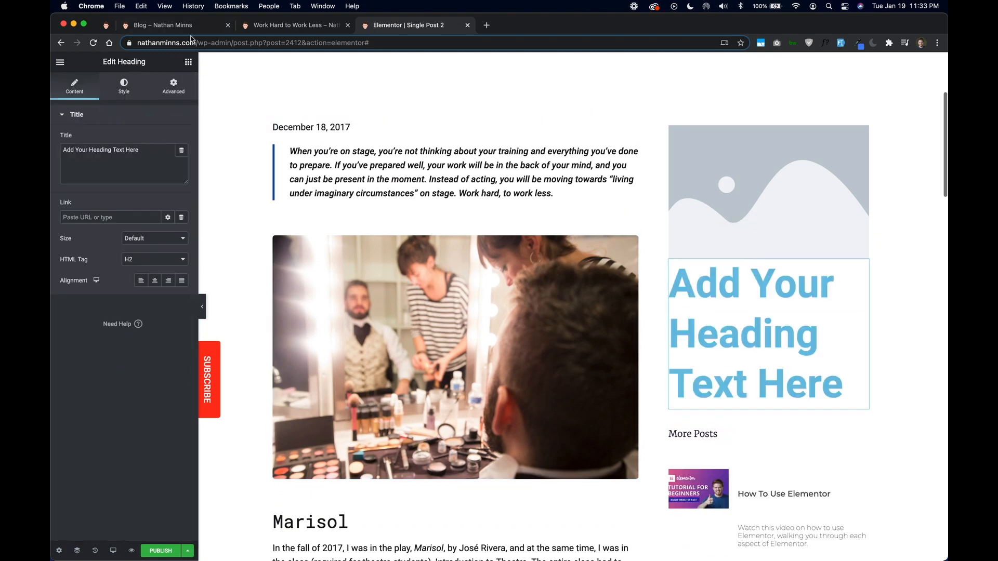
pyautogui.click(188, 61)
pyautogui.moveTo(160, 459); pyautogui.dragTo(842, 403)
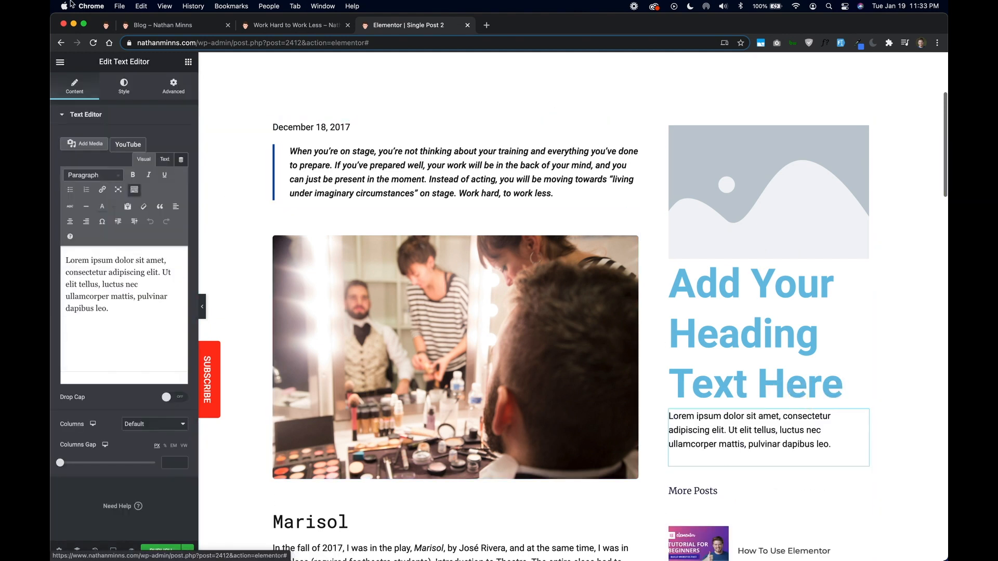
pyautogui.click(188, 62)
pyautogui.click(161, 80)
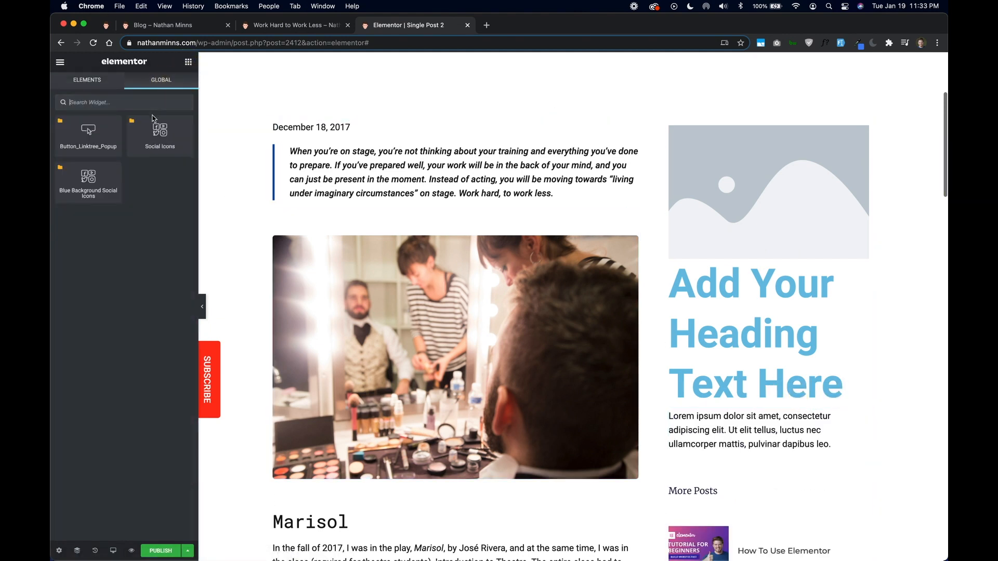
pyautogui.moveTo(160, 132); pyautogui.dragTo(751, 451)
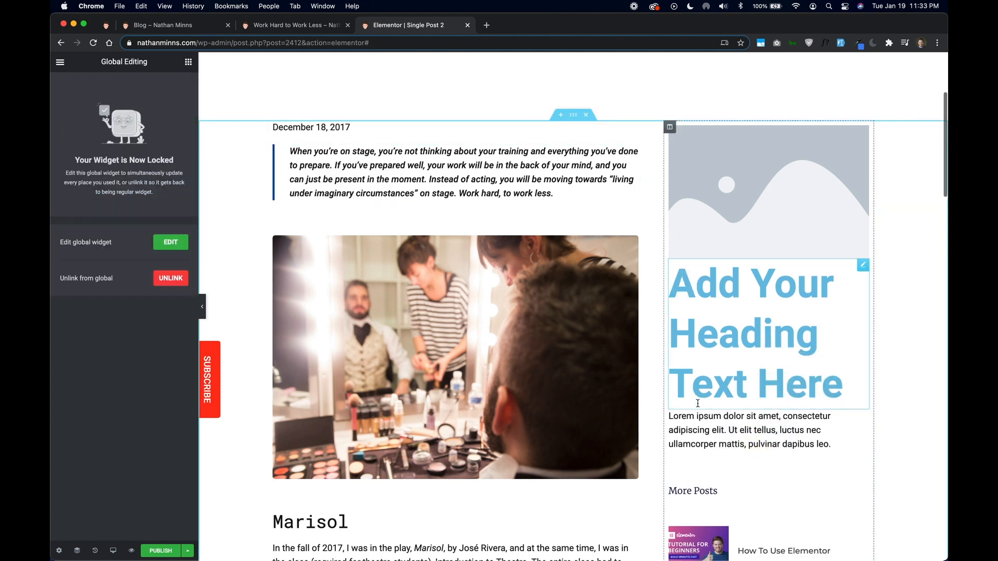
# Choose a headshot photo from the Media Library for the image placeholder.
pyautogui.scroll(-2, 698, 403)
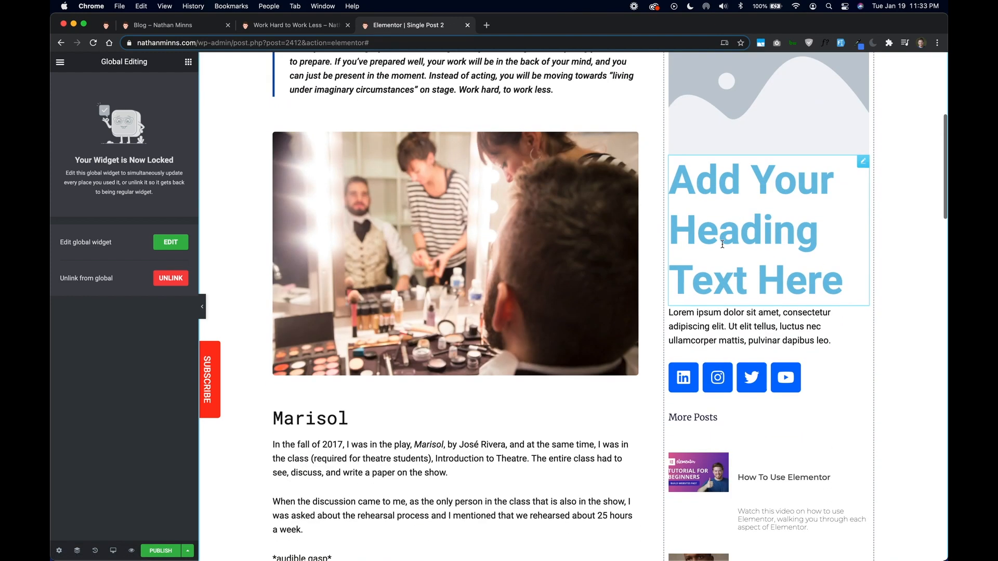
pyautogui.scroll(1, 728, 156)
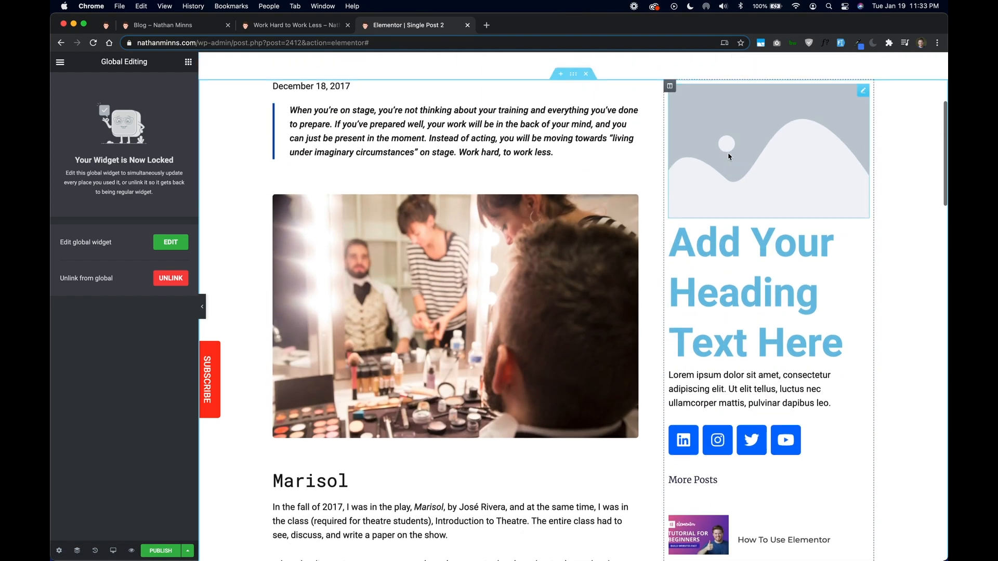
pyautogui.click(728, 156)
pyautogui.click(153, 156)
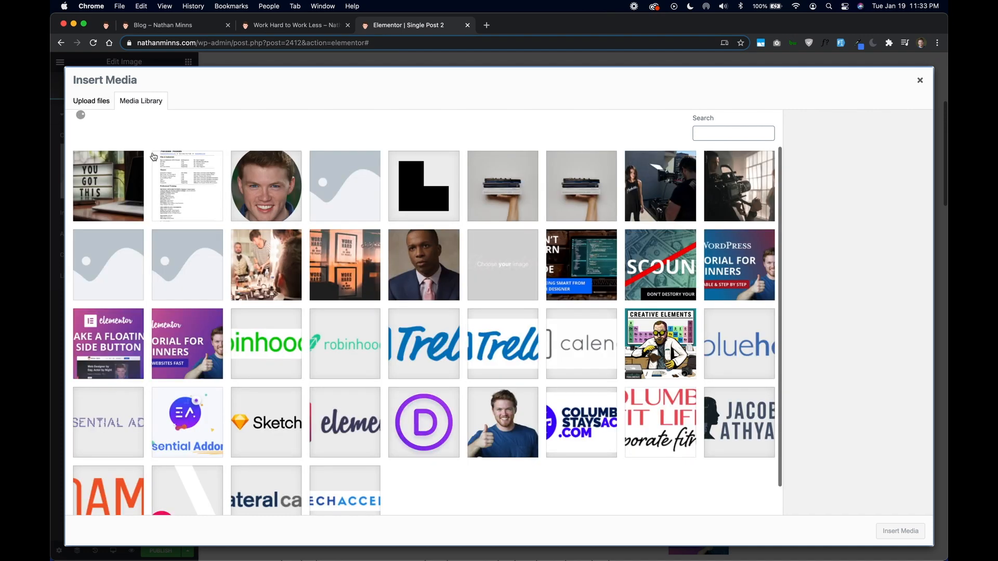
pyautogui.scroll(-5, 267, 255)
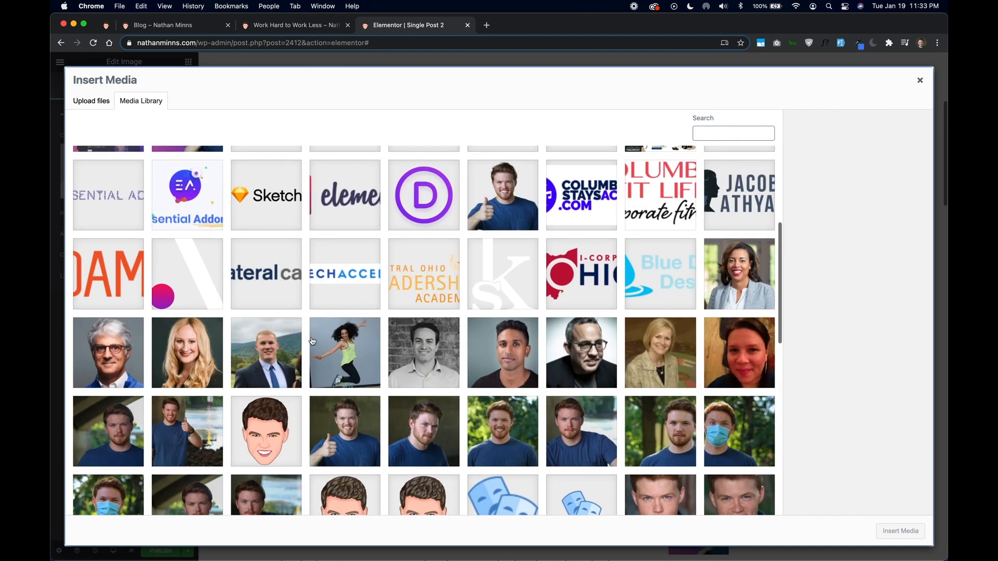
pyautogui.scroll(-5, 311, 341)
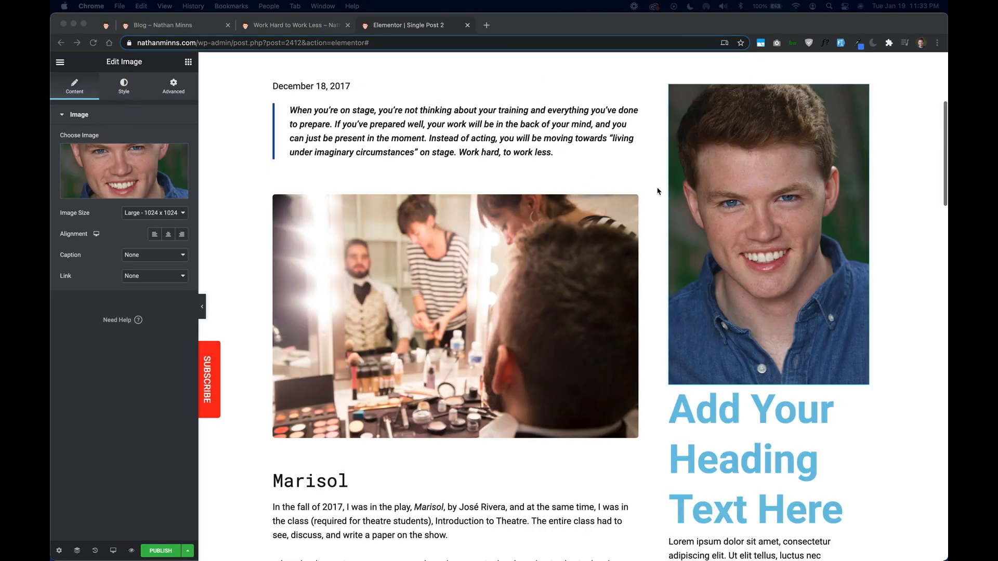
# Give the headshot image width 50, max width 50 and rounded corners.
pyautogui.click(690, 201)
pyautogui.scroll(3, 691, 200)
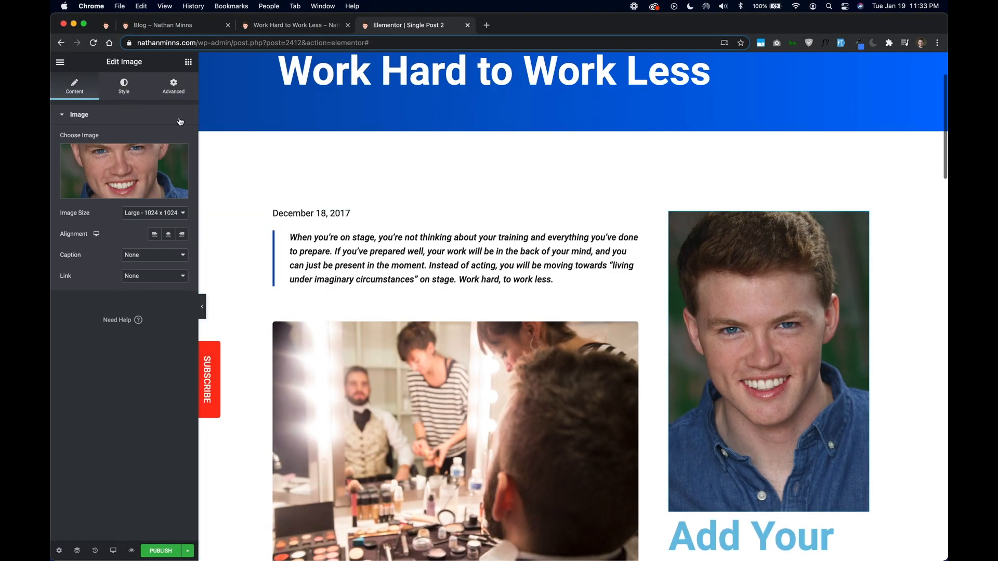
pyautogui.click(123, 87)
pyautogui.click(167, 157)
pyautogui.write('50')
pyautogui.click(175, 230)
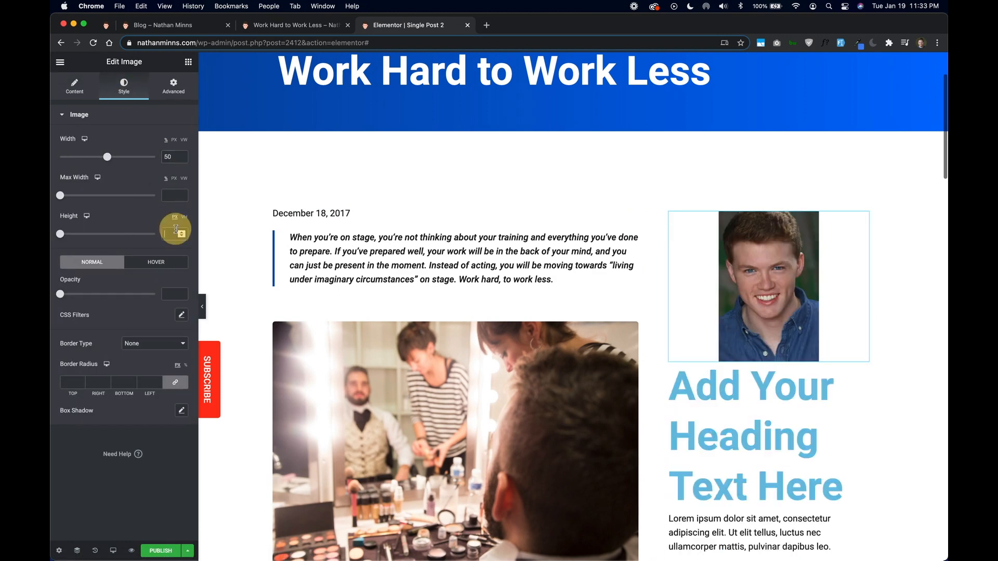
pyautogui.click(170, 195)
pyautogui.write('50')
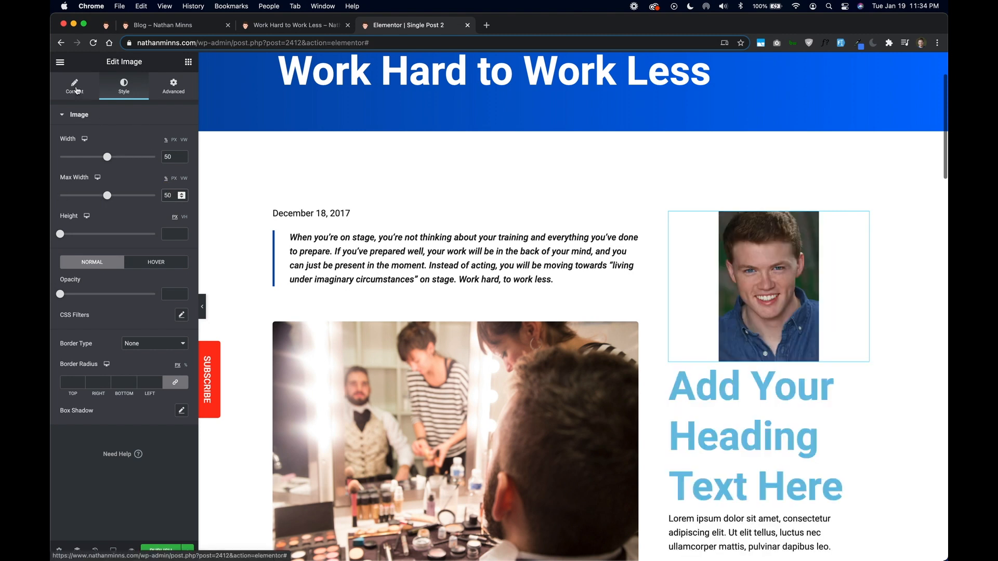
pyautogui.click(66, 384)
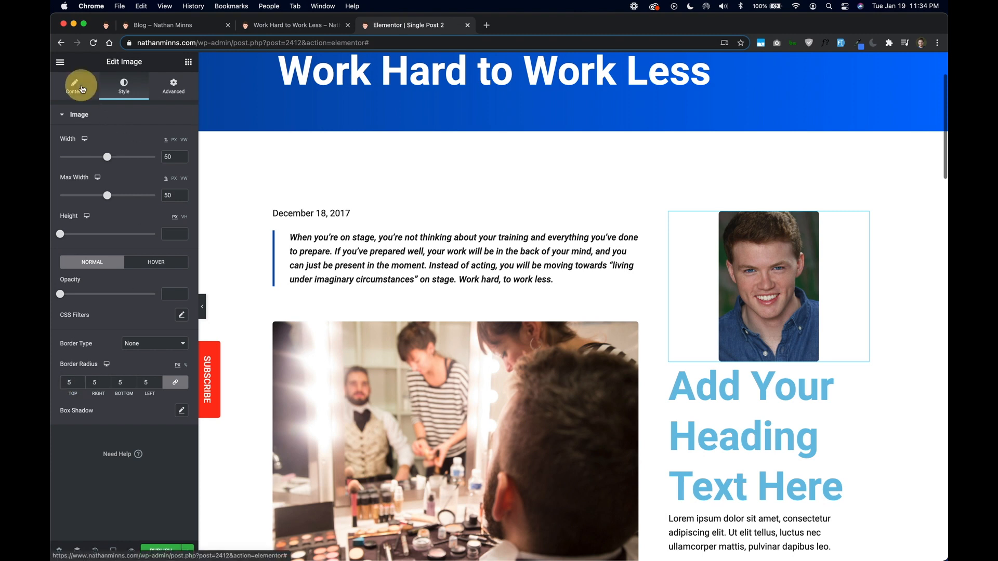
# Left-align the headshot and unlink its padding sides.
pyautogui.click(81, 90)
pyautogui.click(155, 235)
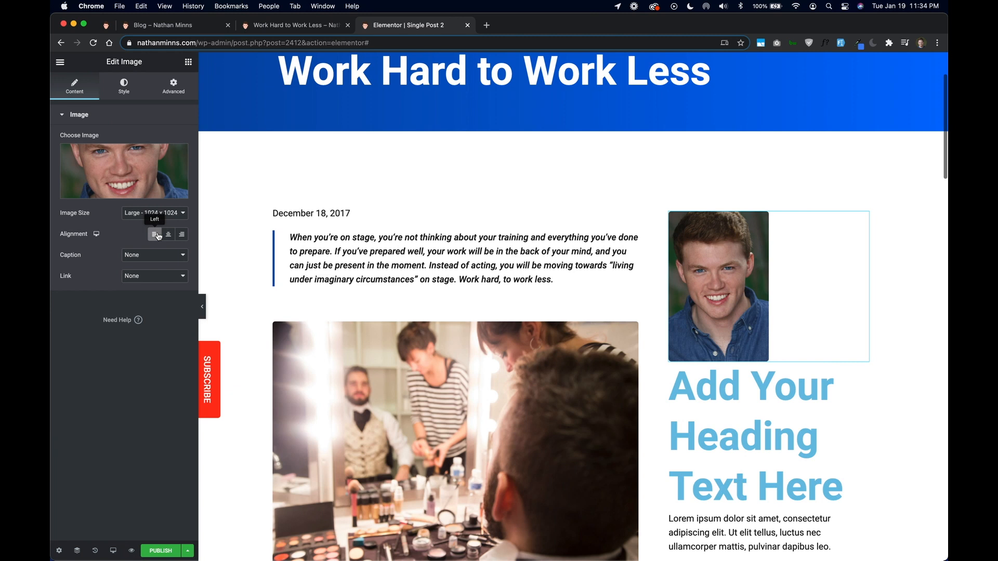
pyautogui.click(173, 86)
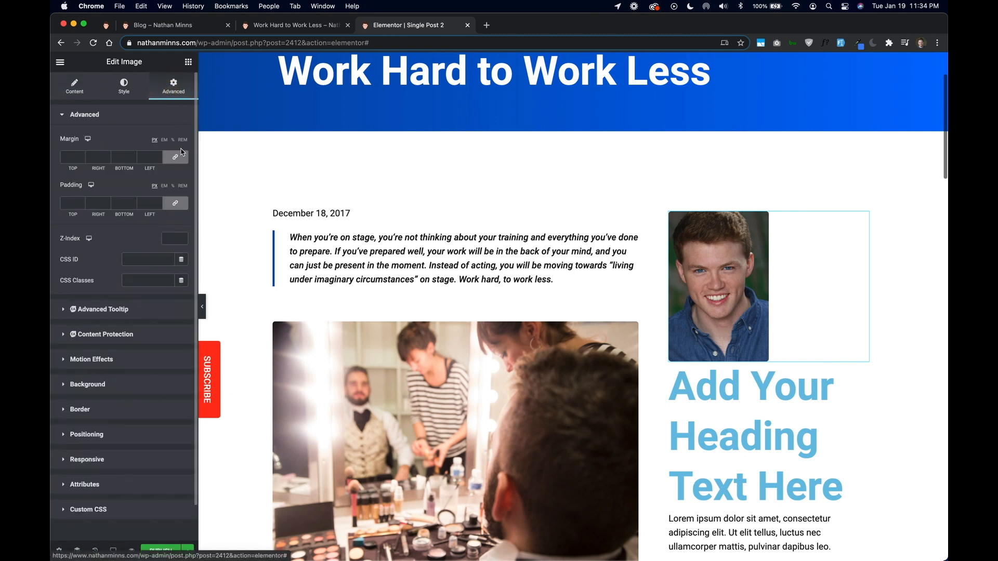
pyautogui.click(175, 202)
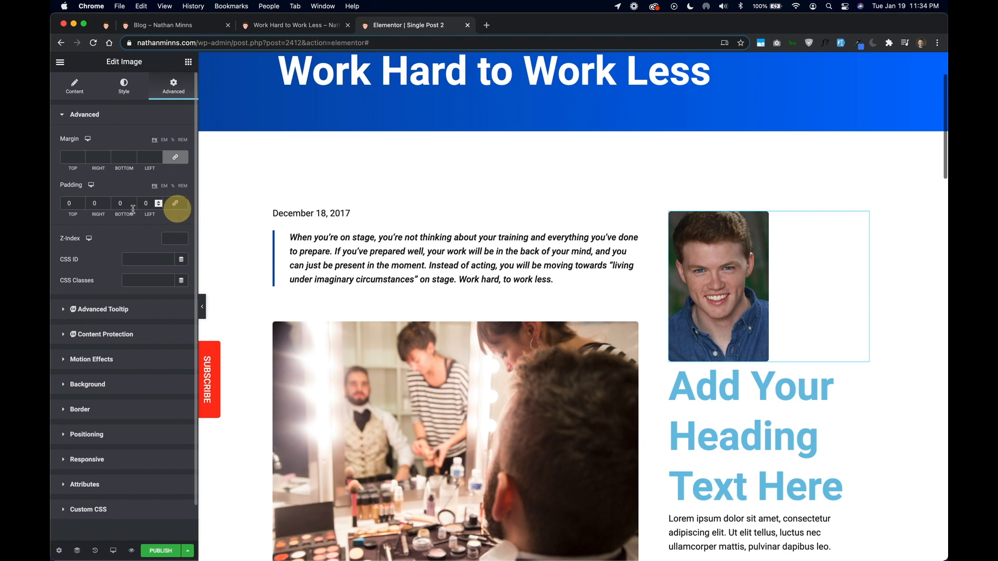
# Replace the heading text with the author's name and adjust its font size and line height to 50.
pyautogui.click(792, 419)
pyautogui.tripleClick(104, 150)
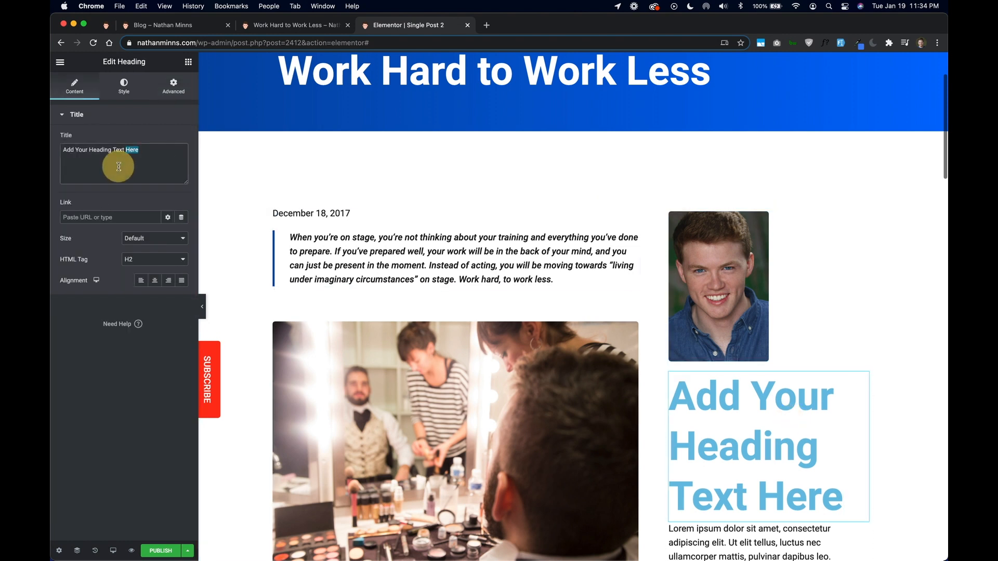
pyautogui.write('Nathan Minns')
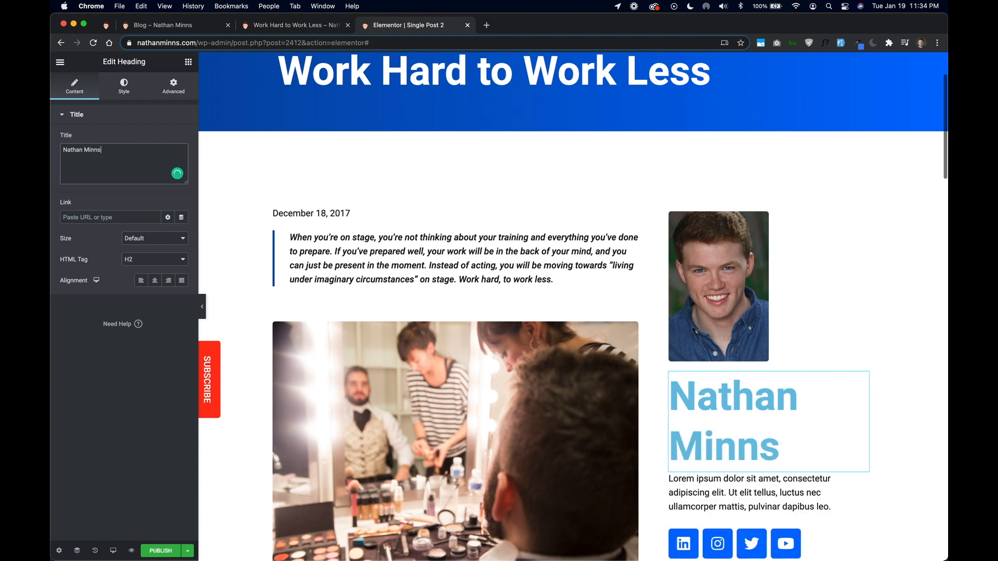
pyautogui.click(124, 85)
pyautogui.click(182, 160)
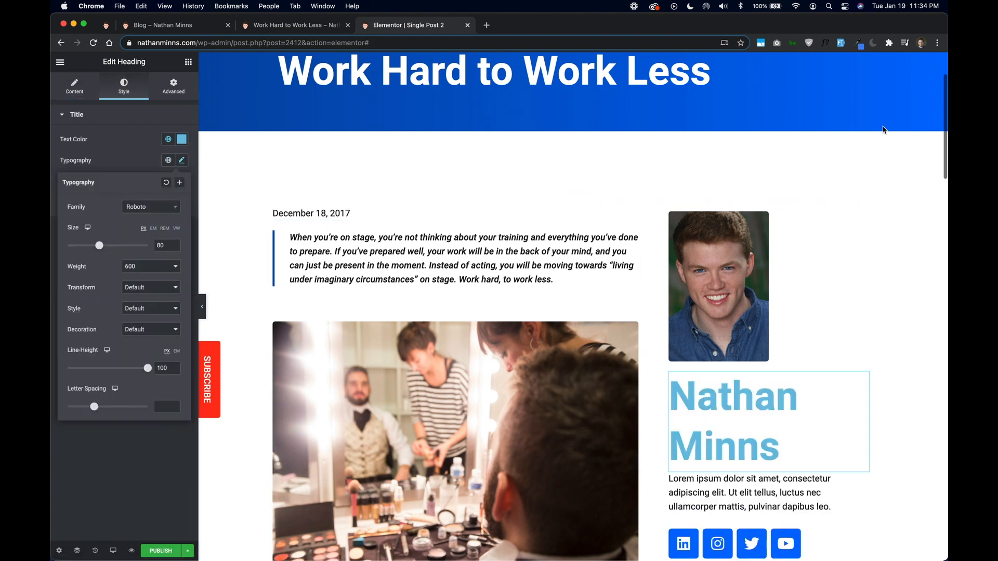
pyautogui.click(180, 162)
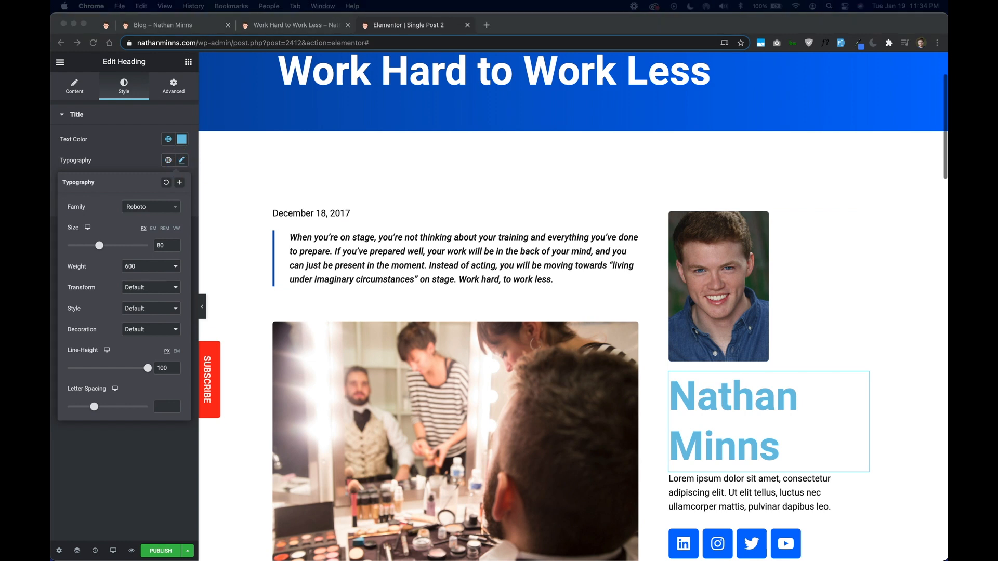
pyautogui.click(161, 242)
pyautogui.moveTo(162, 245); pyautogui.dragTo(149, 245)
pyautogui.write('4')
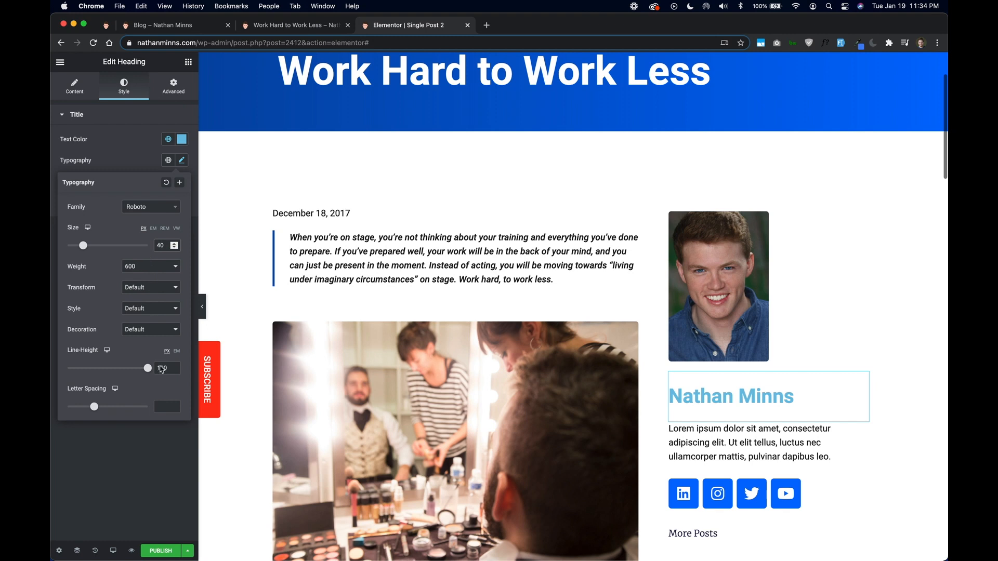
pyautogui.moveTo(162, 367); pyautogui.dragTo(135, 370)
pyautogui.write('50')
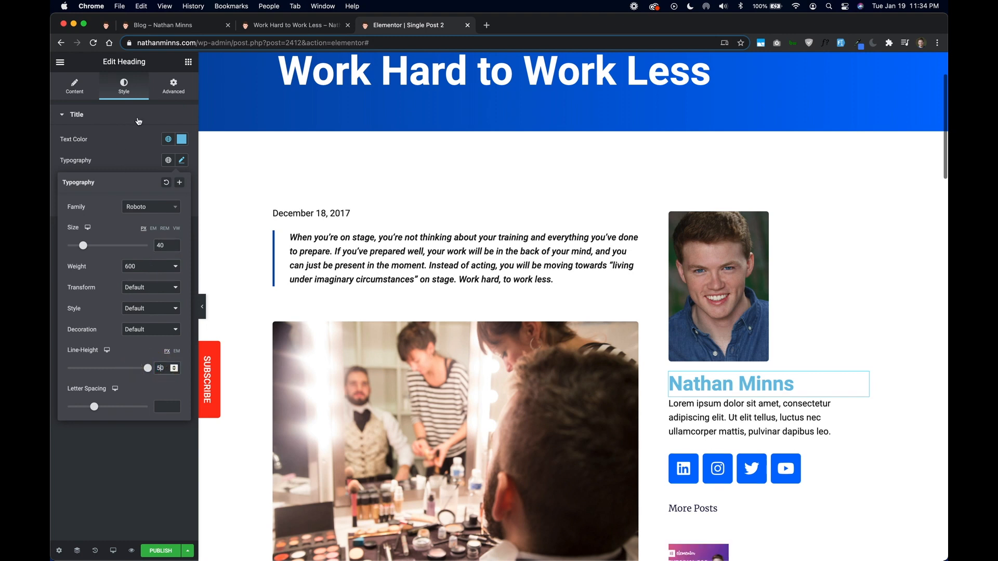
# Make the author heading a dark global colour with a 10 px bottom margin.
pyautogui.click(167, 138)
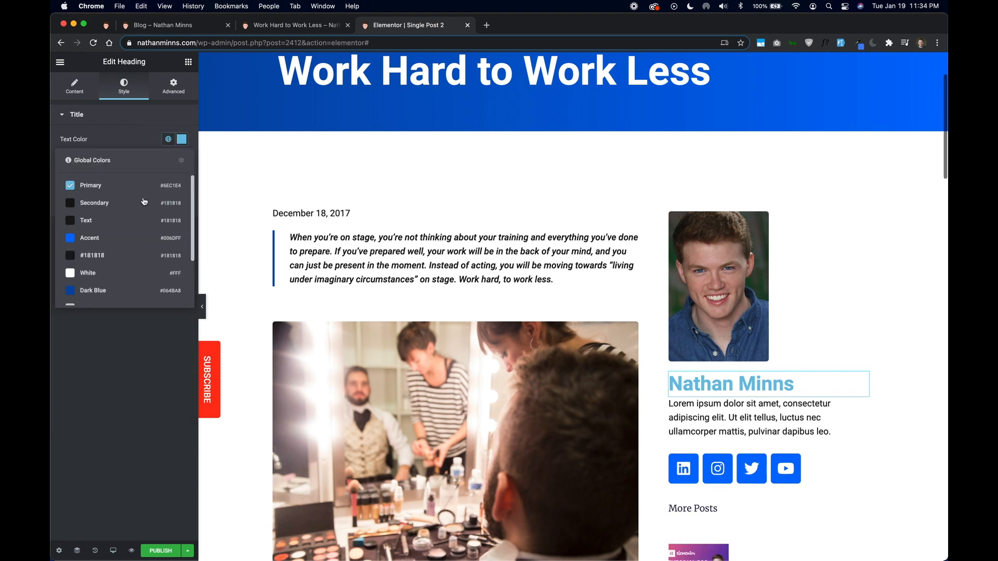
pyautogui.click(135, 253)
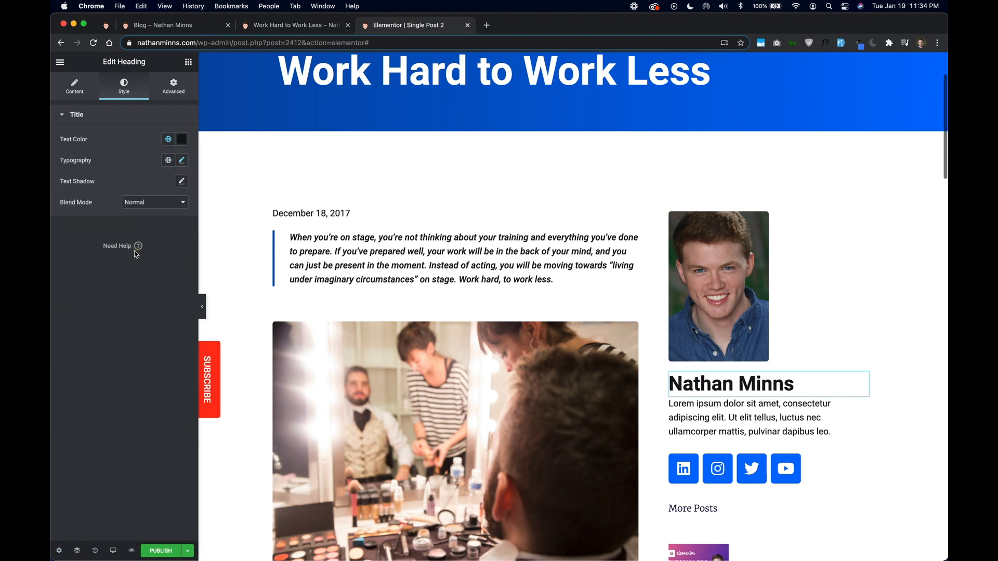
pyautogui.click(173, 85)
pyautogui.click(175, 157)
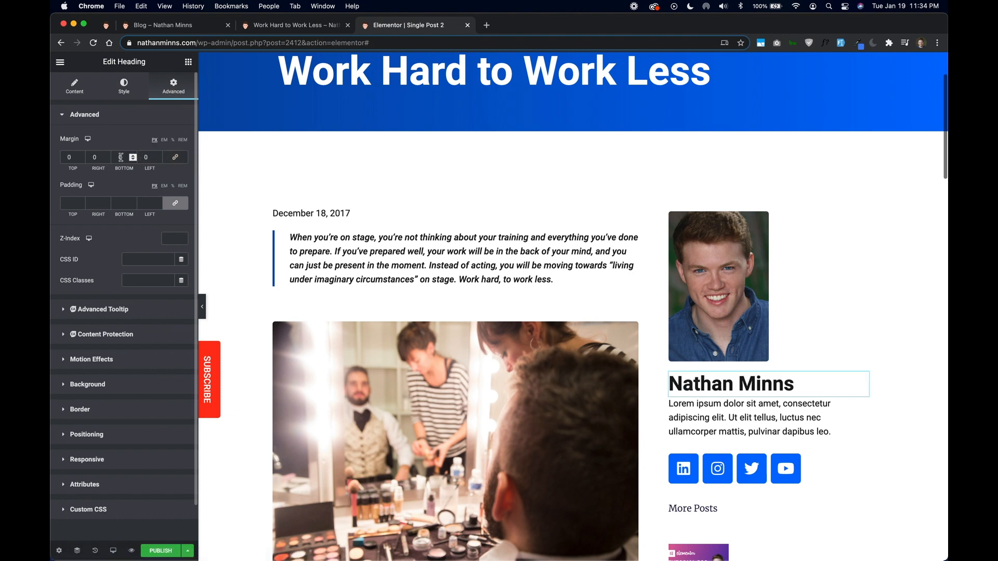
pyautogui.click(118, 157)
pyautogui.write('10')
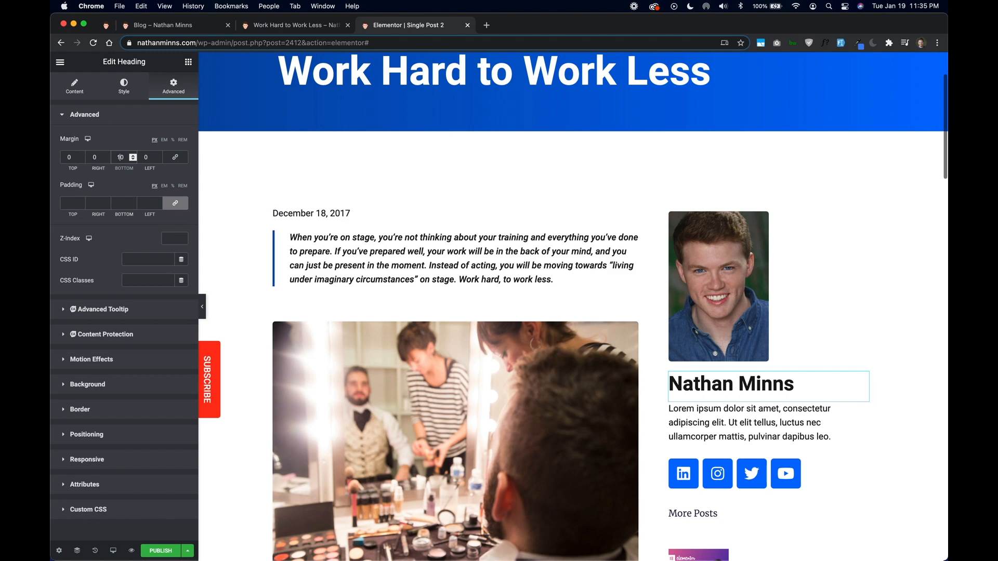
pyautogui.click(285, 27)
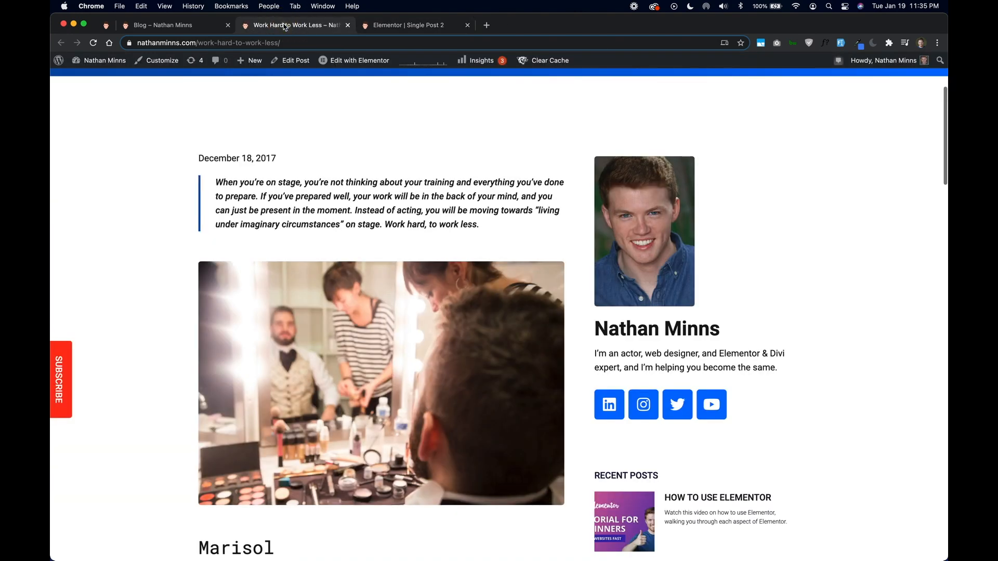
# Copy the bio paragraph from the live post and paste it over the sidebar placeholder text.
pyautogui.moveTo(801, 371); pyautogui.dragTo(582, 349)
pyautogui.press('super+c')
pyautogui.click(363, 25)
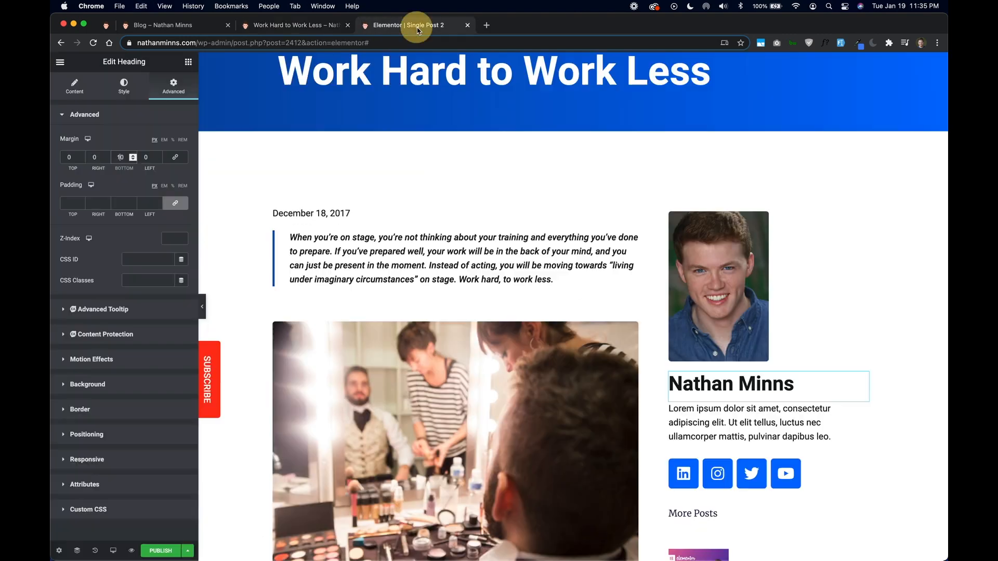
pyautogui.click(712, 410)
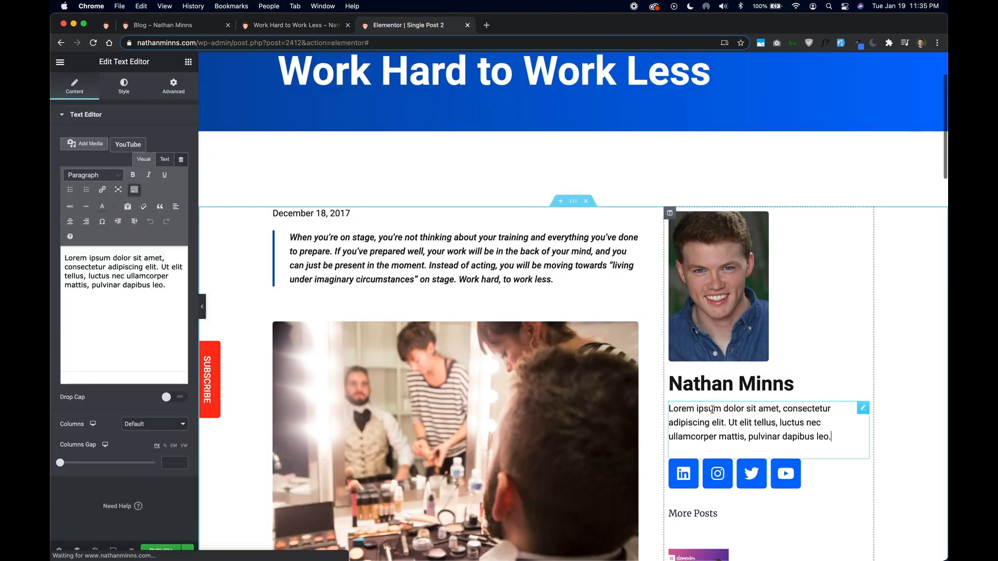
pyautogui.click(140, 262)
pyautogui.press('super+a')
pyautogui.press('super+v')
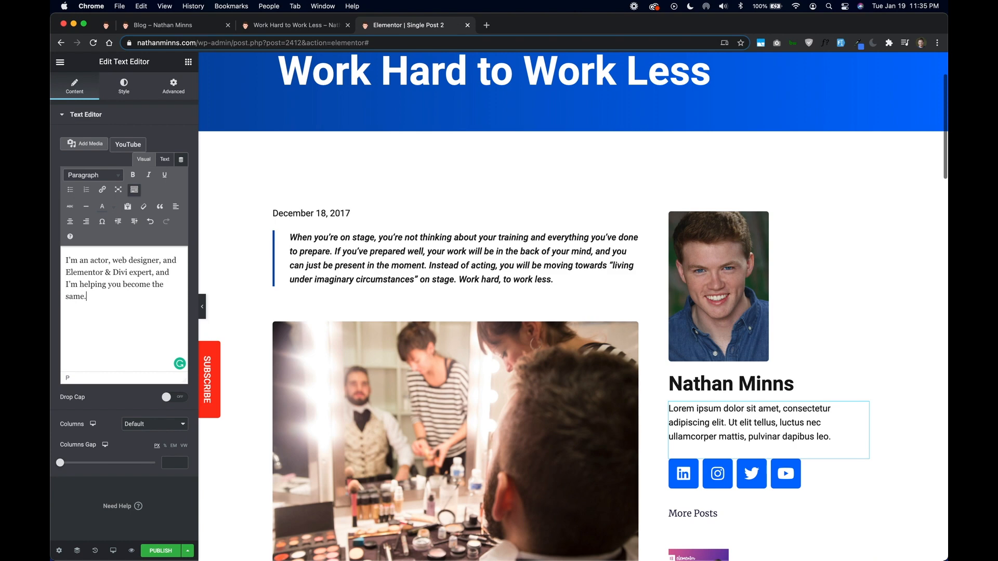
# Compare the sidebar bio in the editor against the live post.
pyautogui.click(768, 427)
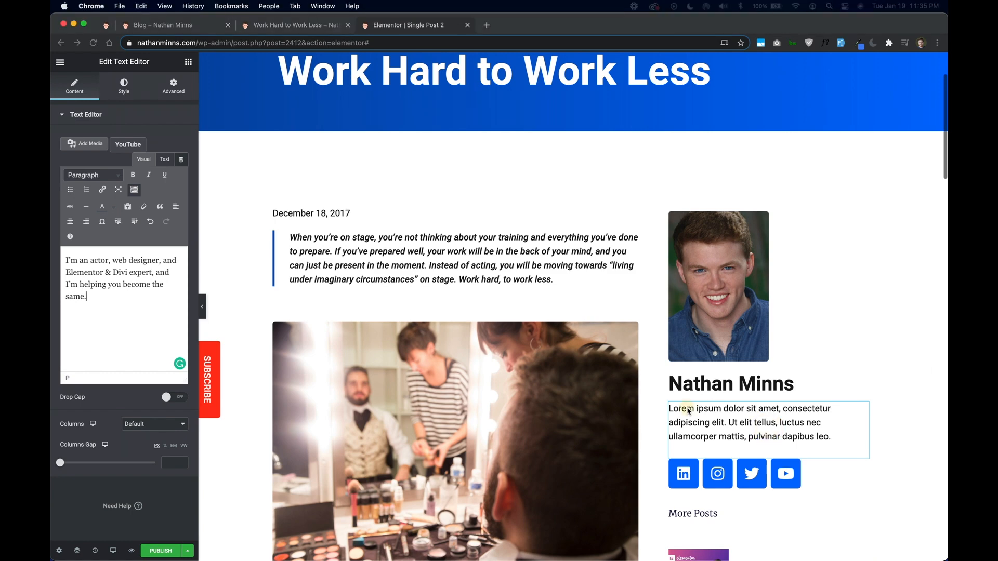
pyautogui.scroll(-5, 709, 275)
pyautogui.scroll(3, 710, 274)
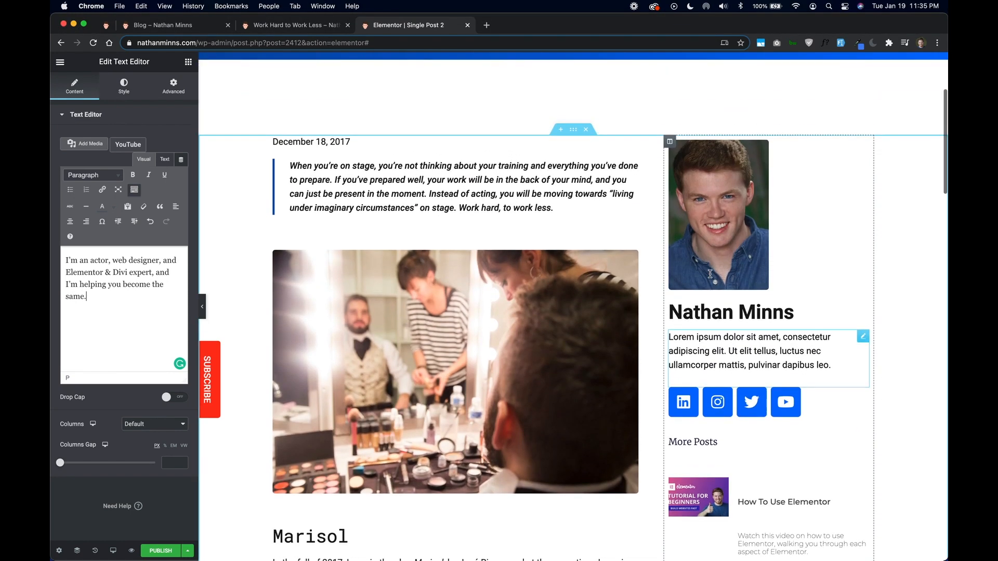
pyautogui.scroll(-5, 710, 275)
pyautogui.click(303, 30)
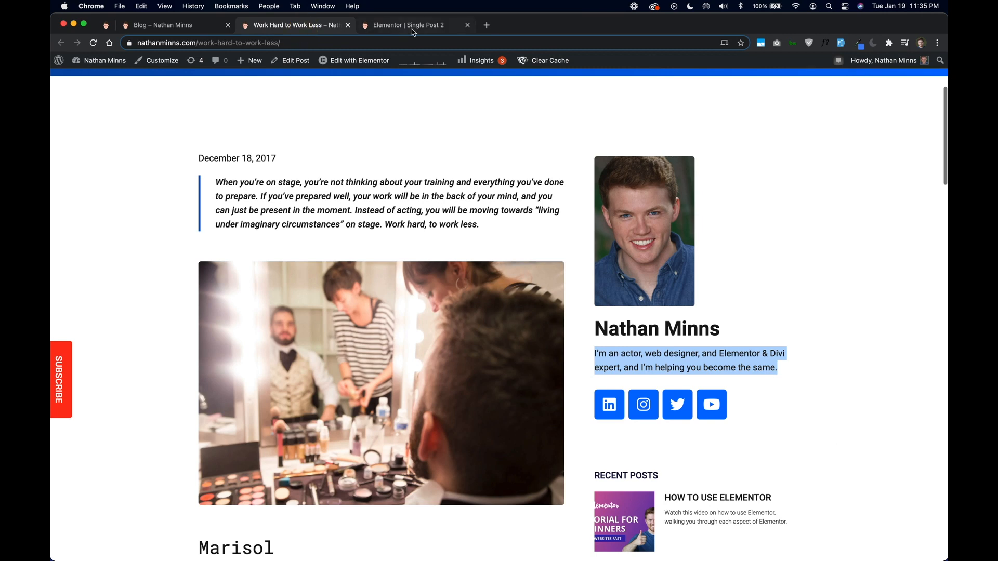
pyautogui.click(412, 27)
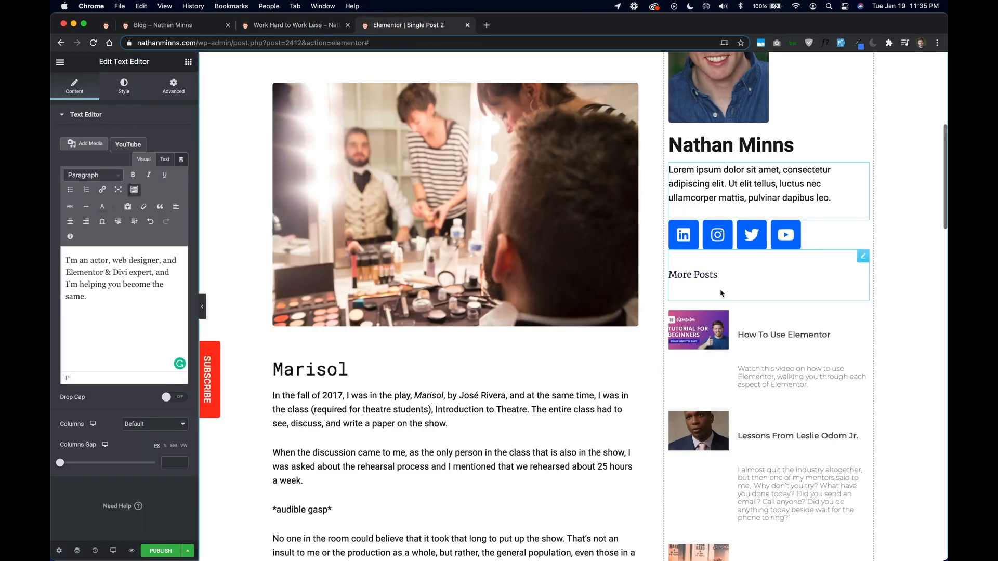
pyautogui.click(299, 30)
pyautogui.scroll(-8, 638, 299)
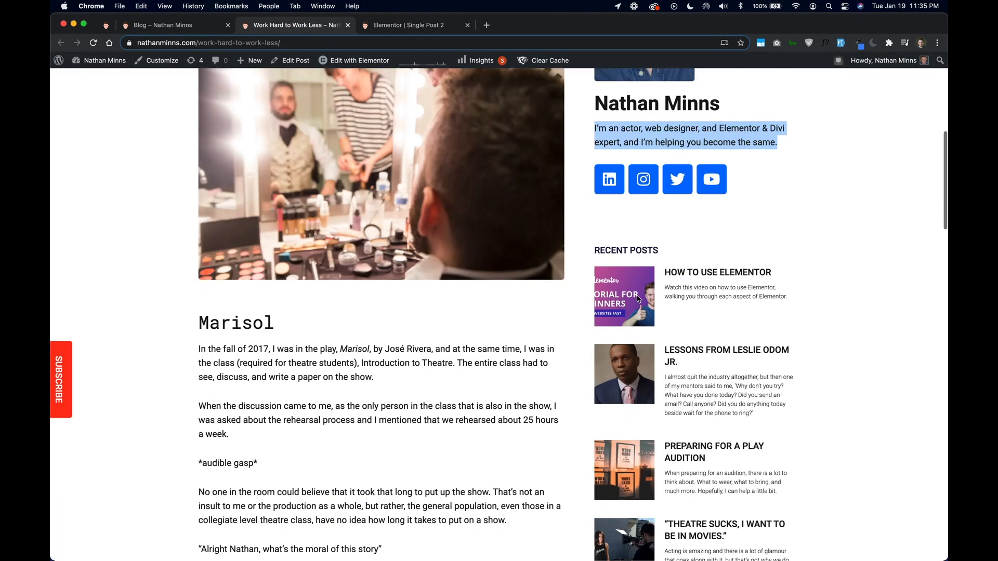
pyautogui.scroll(3, 638, 299)
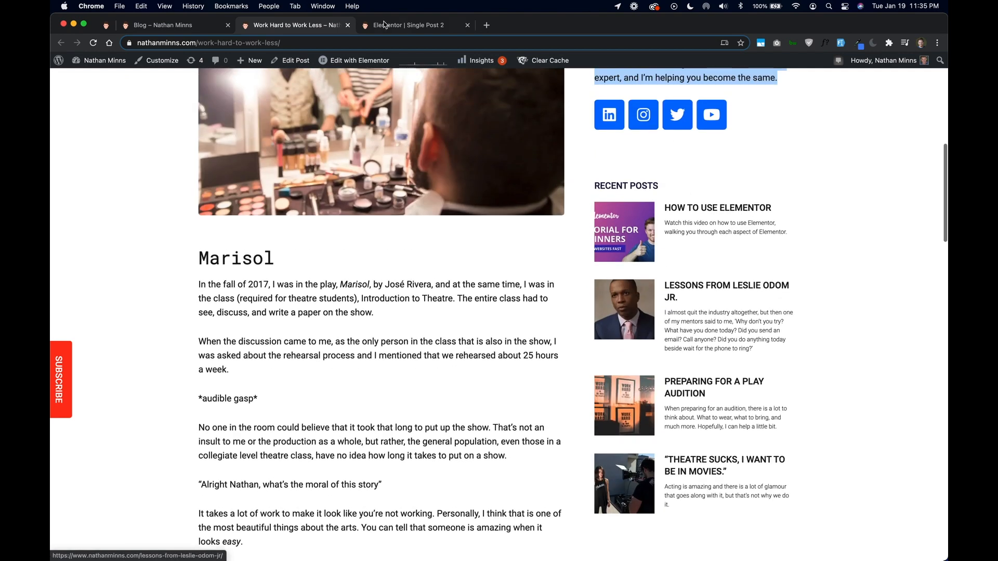
pyautogui.click(400, 25)
# Give the More Posts heading a top margin of 100.
pyautogui.scroll(-3, 636, 322)
pyautogui.click(692, 177)
pyautogui.click(173, 86)
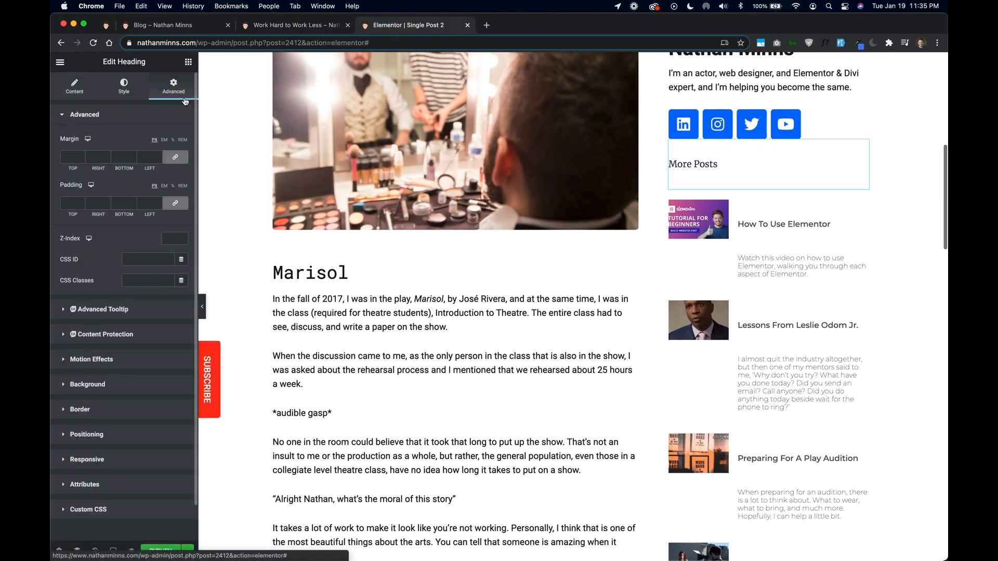
pyautogui.click(176, 158)
pyautogui.click(64, 157)
pyautogui.write('100')
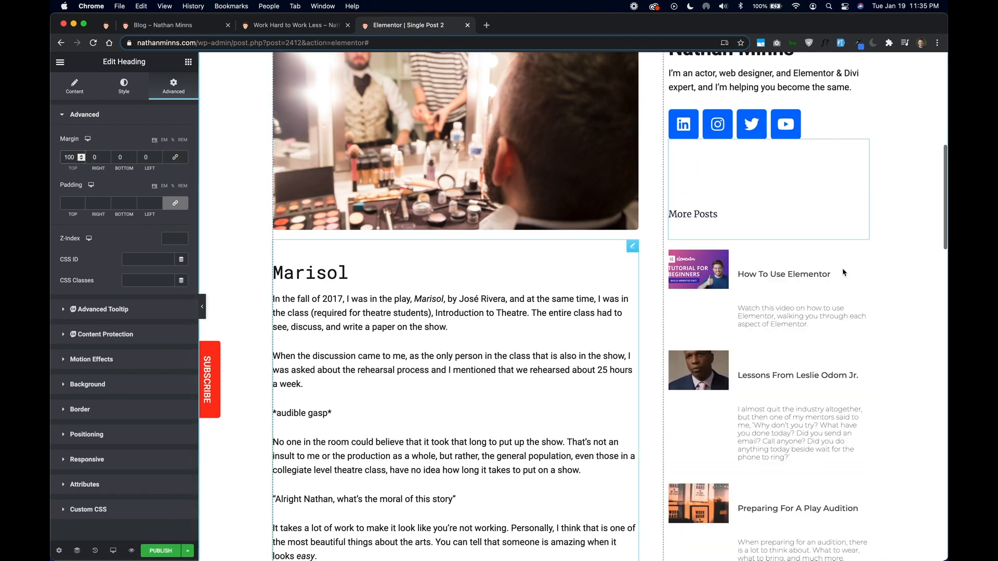
# Set the More Posts heading to the ACCENT TEXT global font and #181818 colour.
pyautogui.click(130, 93)
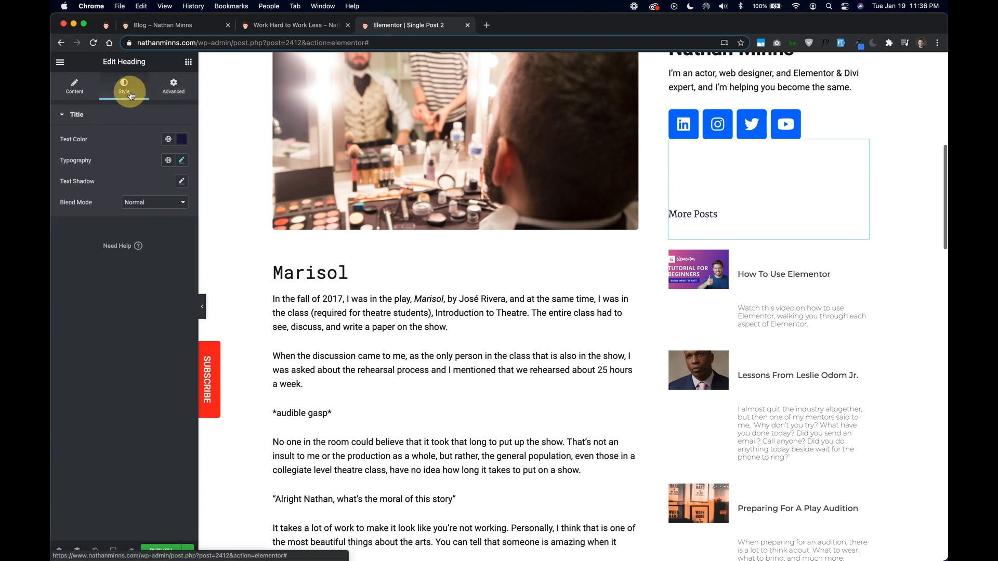
pyautogui.click(168, 160)
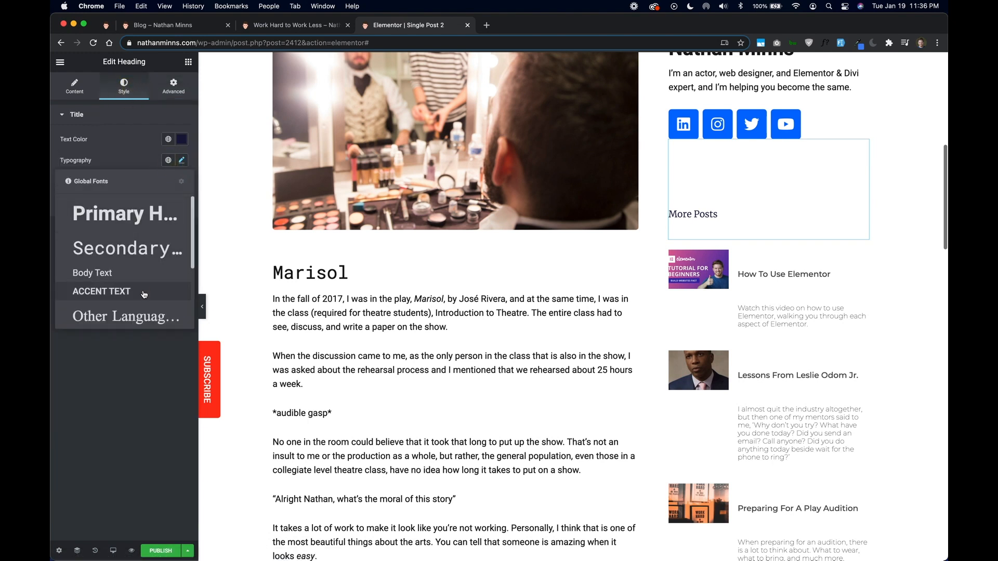
pyautogui.click(144, 294)
pyautogui.click(168, 139)
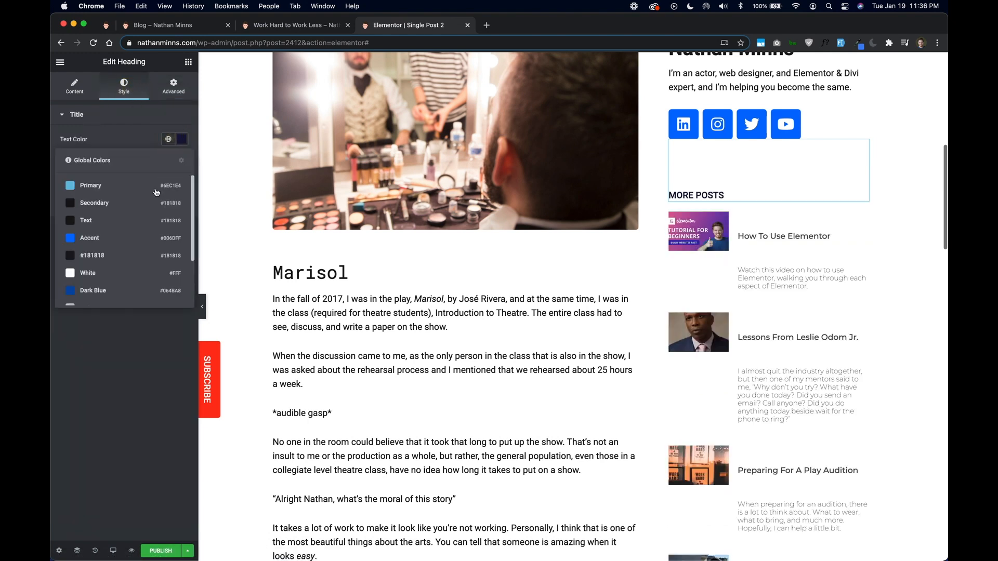
pyautogui.click(145, 256)
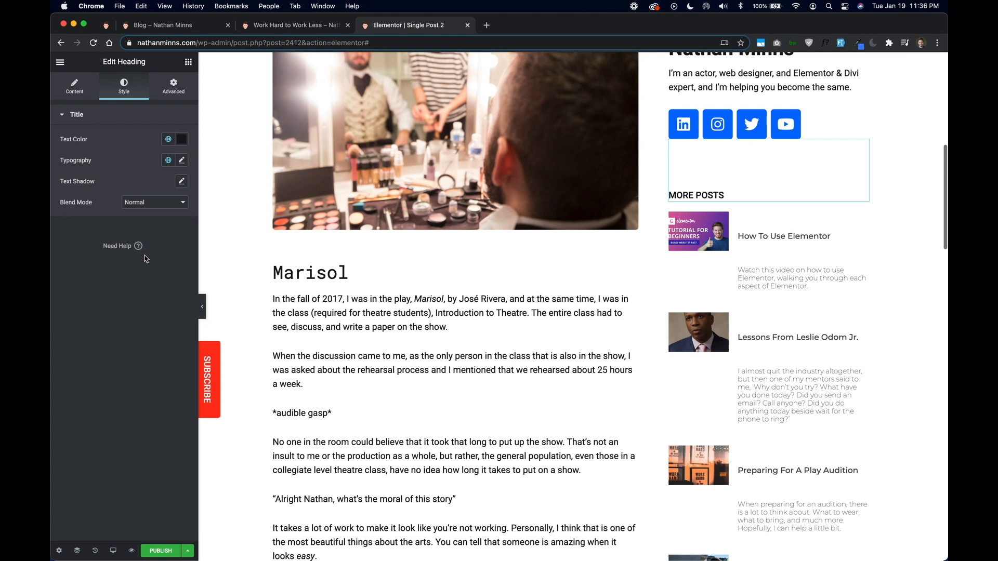
pyautogui.click(780, 235)
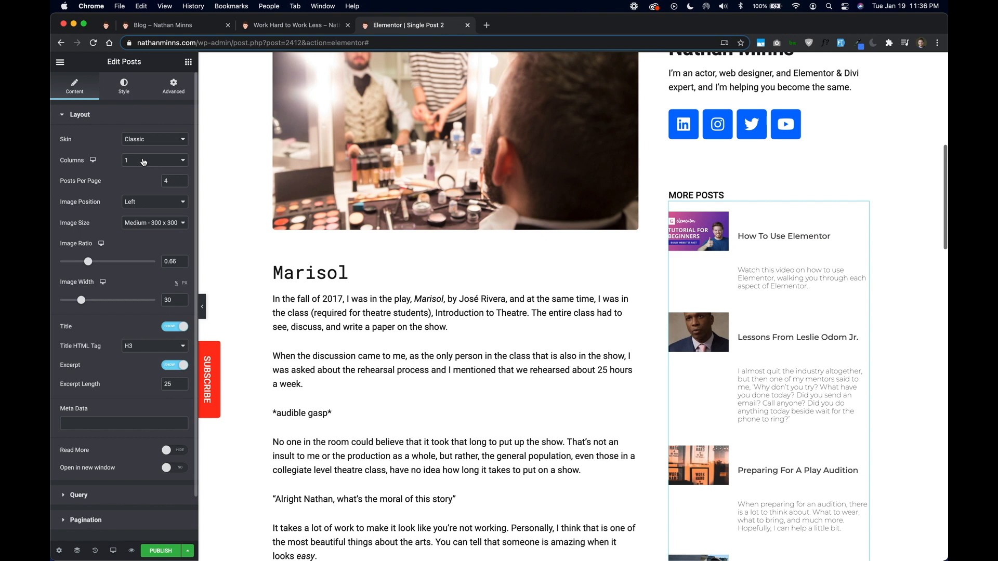
# Set the posts thumbnail ratio to 1, excerpt length 20, and avoid duplicate posts in the query.
pyautogui.doubleClick(170, 261)
pyautogui.write('1')
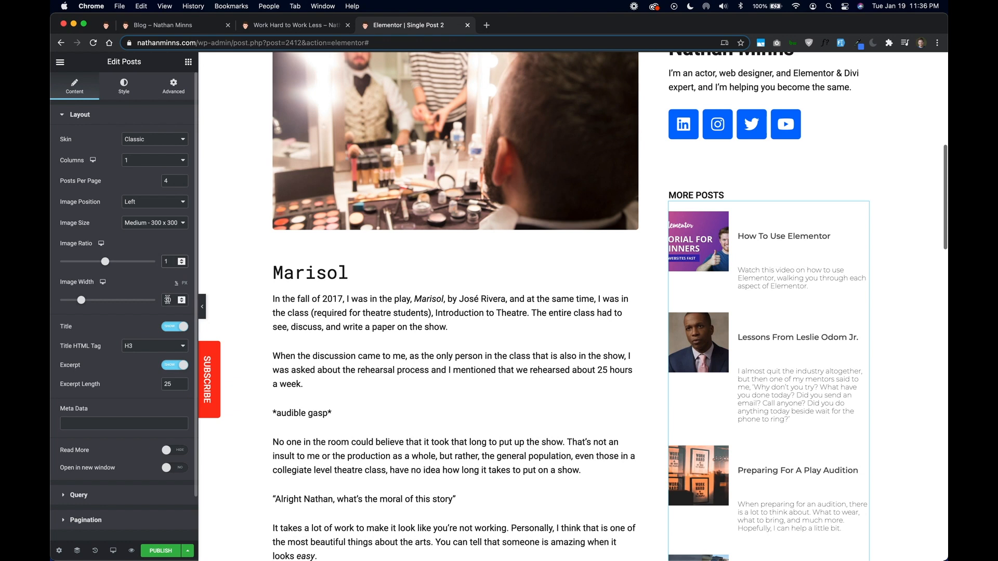
pyautogui.scroll(-1, 148, 333)
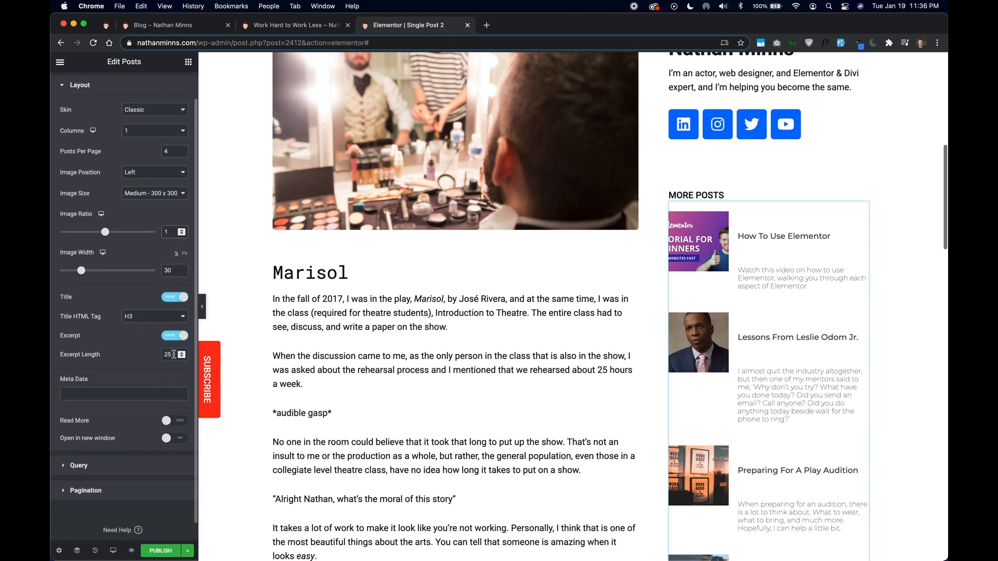
pyautogui.click(182, 357)
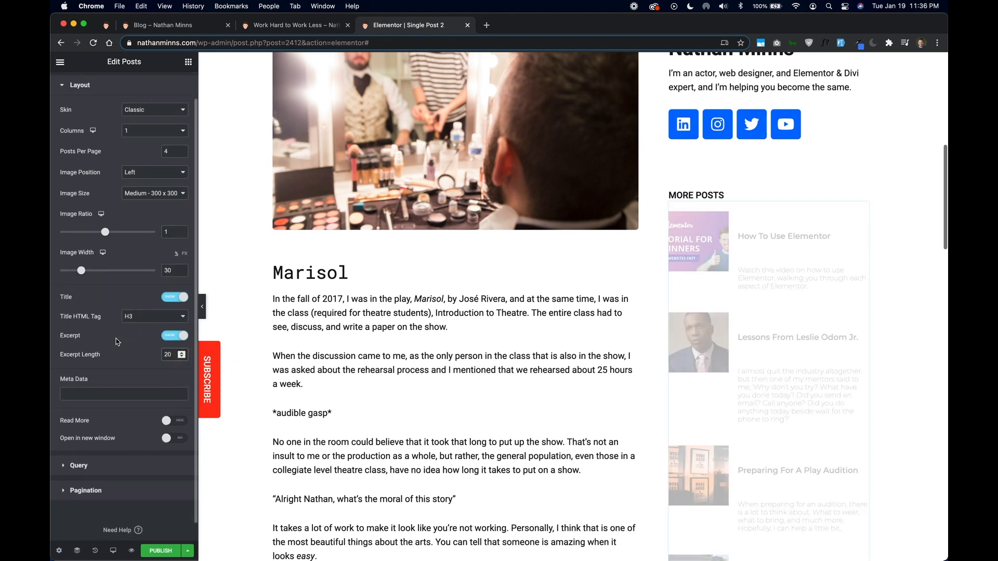
pyautogui.scroll(-1, 117, 342)
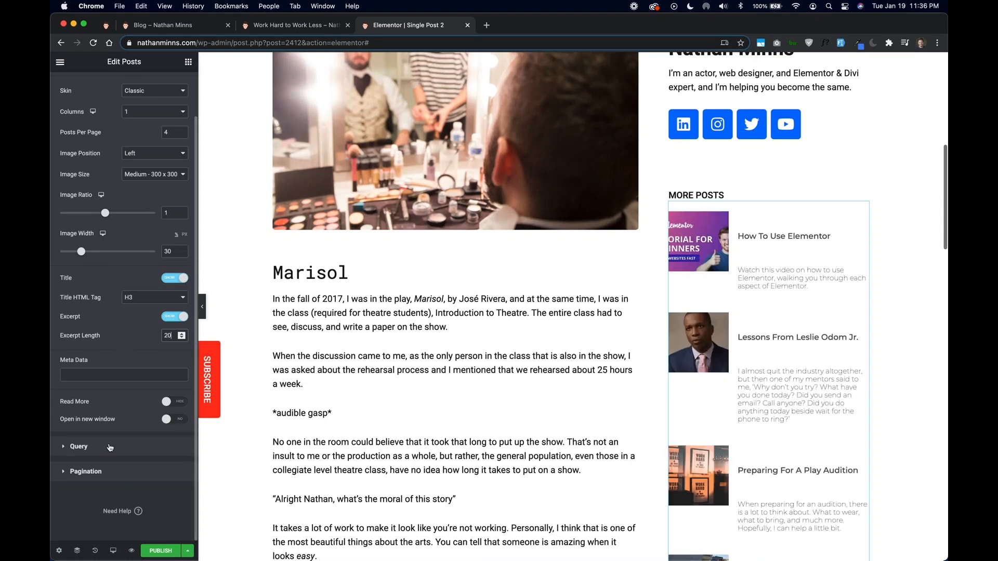
pyautogui.click(79, 447)
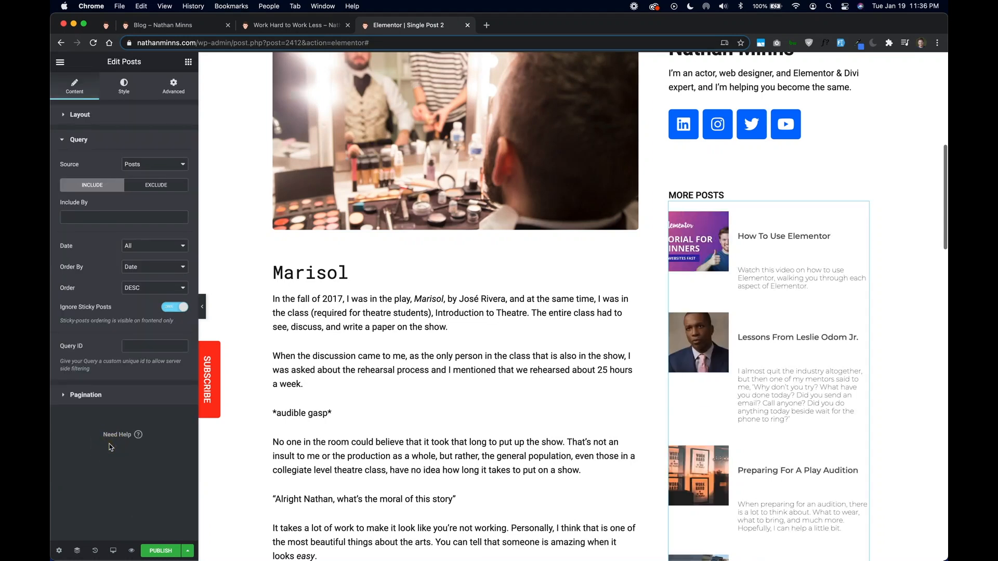
pyautogui.click(150, 186)
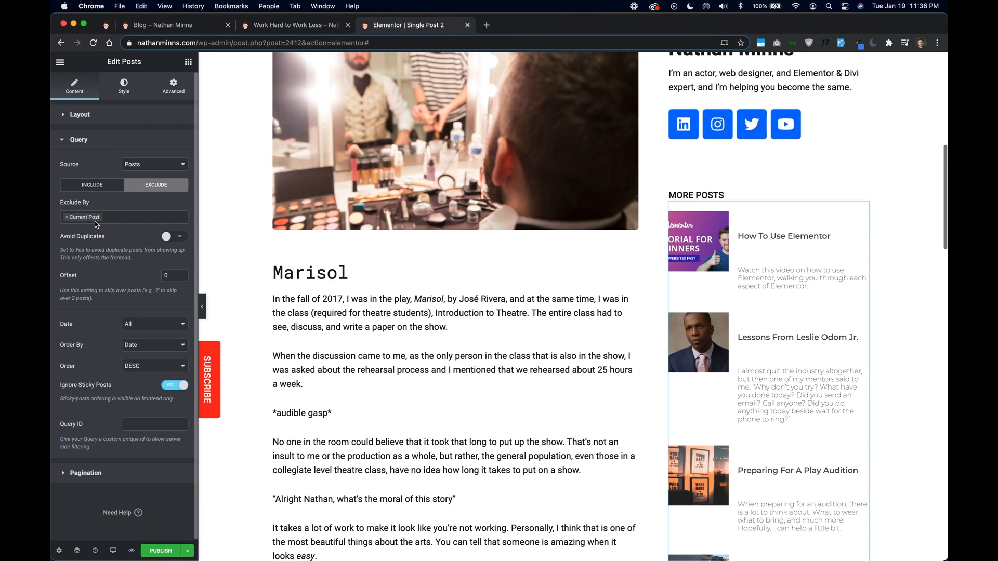
pyautogui.click(173, 238)
pyautogui.click(130, 472)
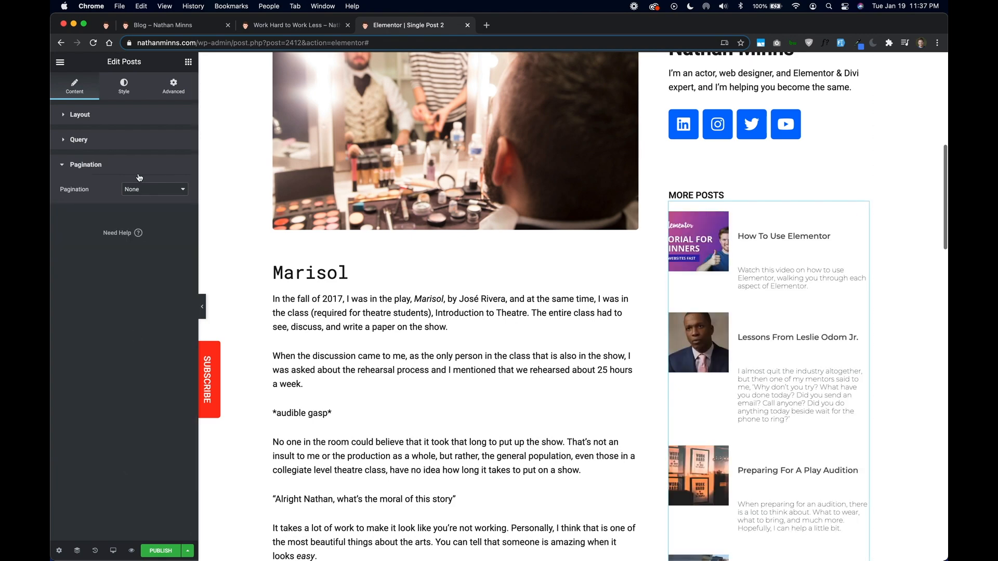
# Set the post image spacing to 20.
pyautogui.click(124, 86)
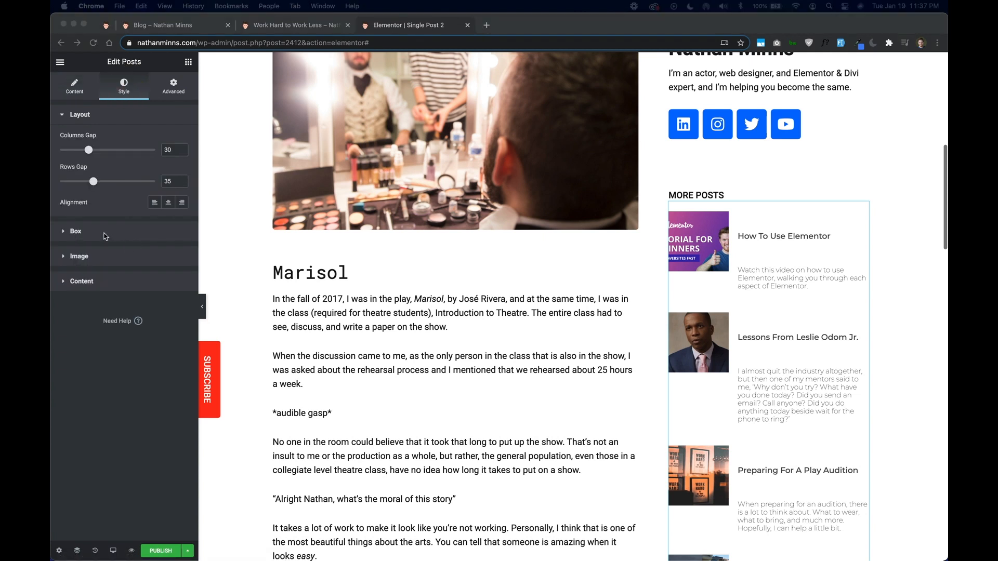
pyautogui.click(104, 254)
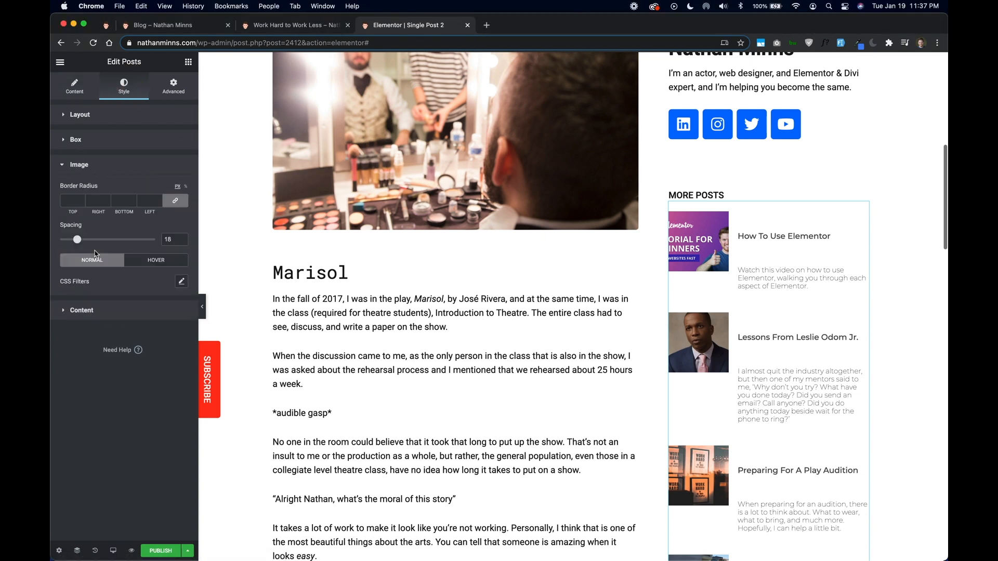
pyautogui.click(183, 241)
pyautogui.click(183, 242)
pyautogui.click(182, 237)
pyautogui.click(183, 237)
pyautogui.click(183, 237)
pyautogui.click(182, 237)
# Style titles with Text colour and Accent Text font, excerpts with #181818 and Small Footer Text.
pyautogui.click(104, 314)
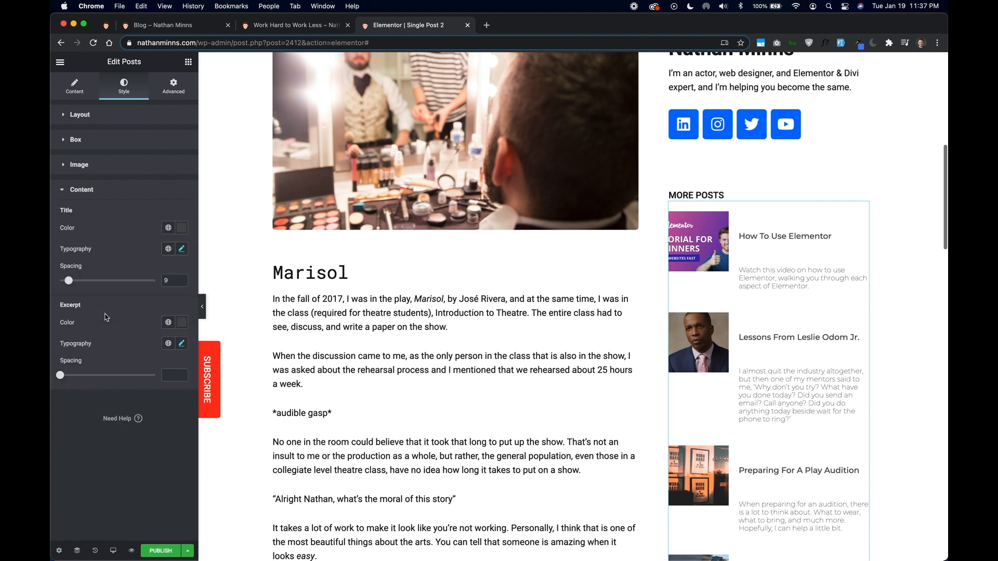
pyautogui.click(168, 228)
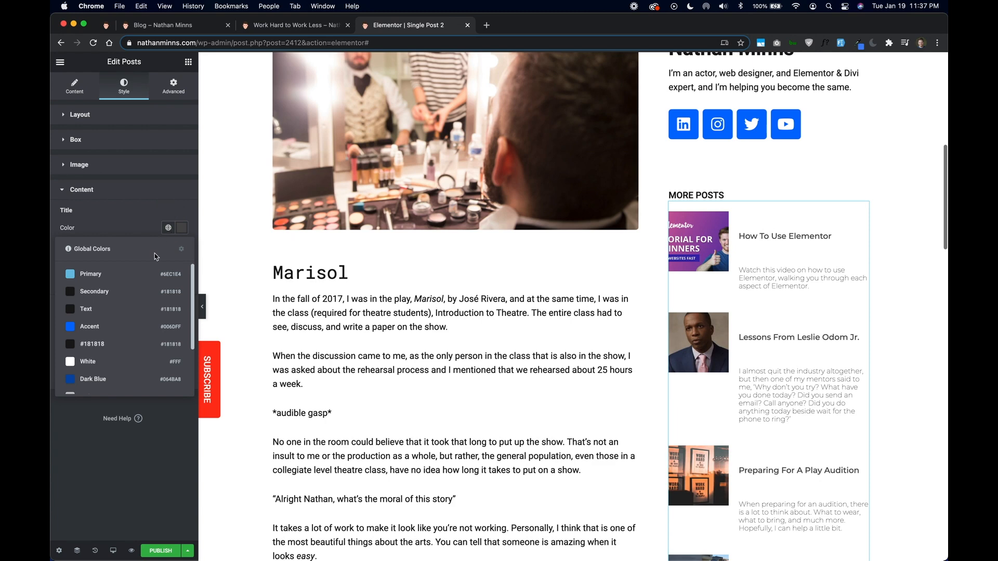
pyautogui.click(127, 308)
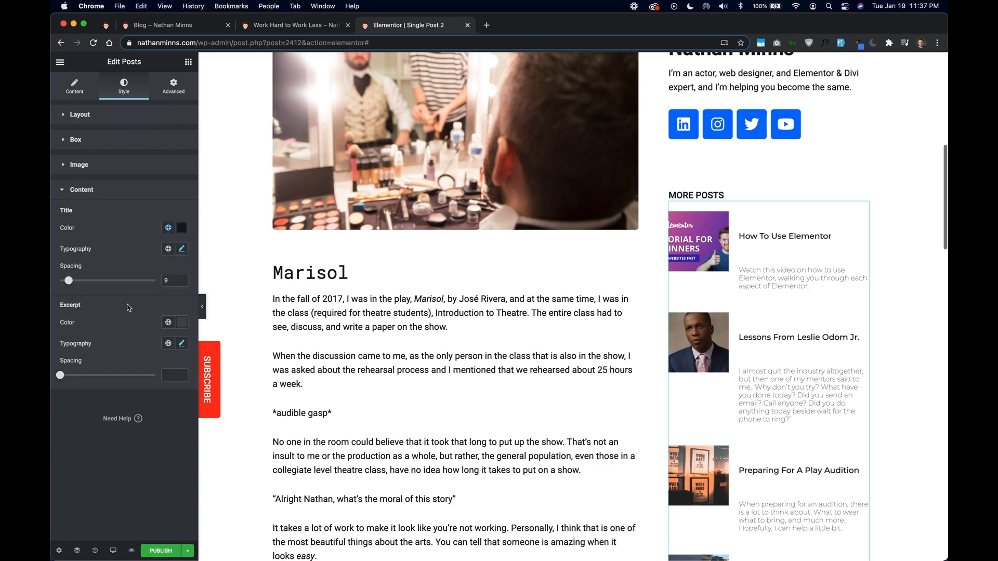
pyautogui.click(168, 249)
pyautogui.click(144, 379)
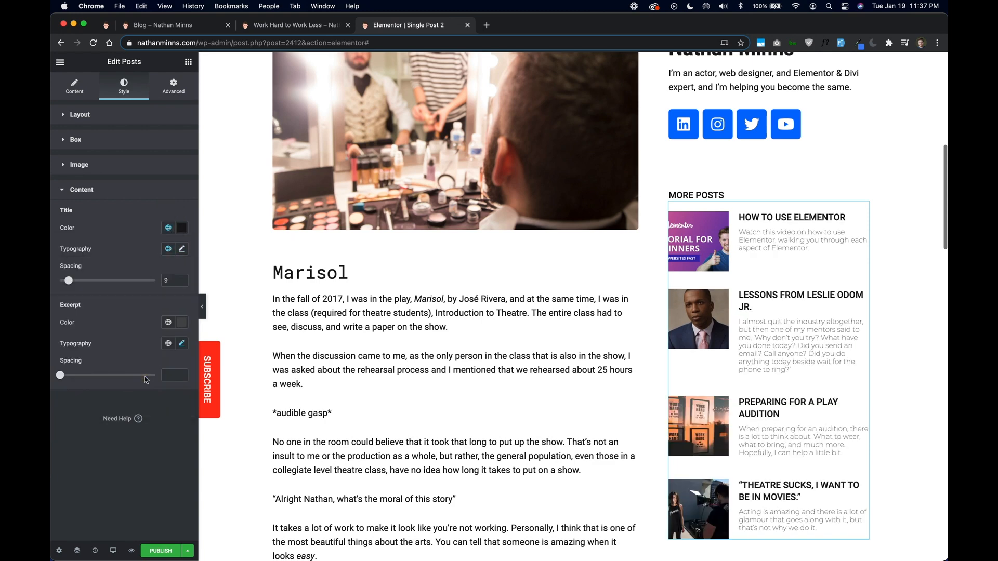
pyautogui.click(168, 323)
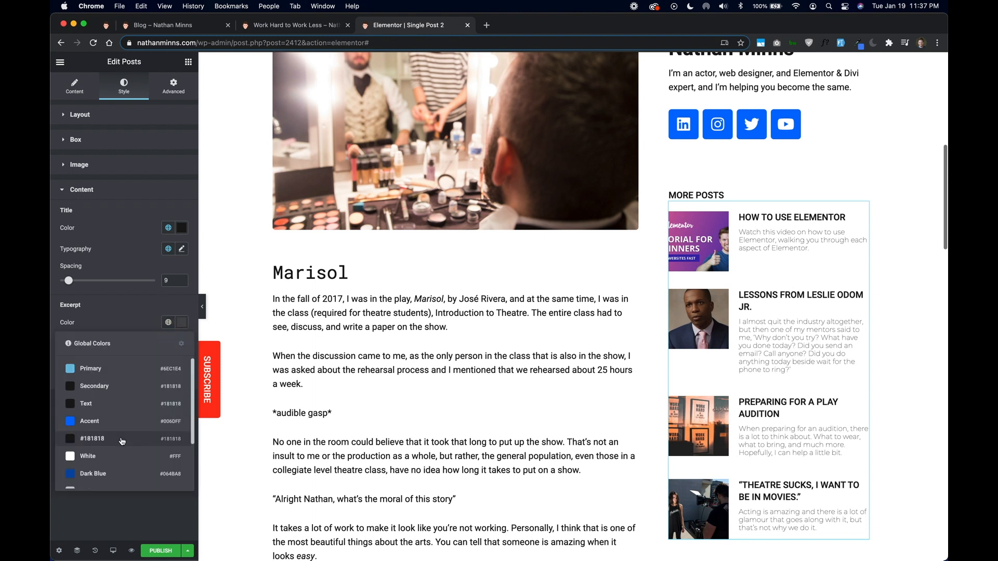
pyautogui.click(122, 440)
pyautogui.click(168, 343)
pyautogui.scroll(-5, 117, 450)
pyautogui.click(136, 420)
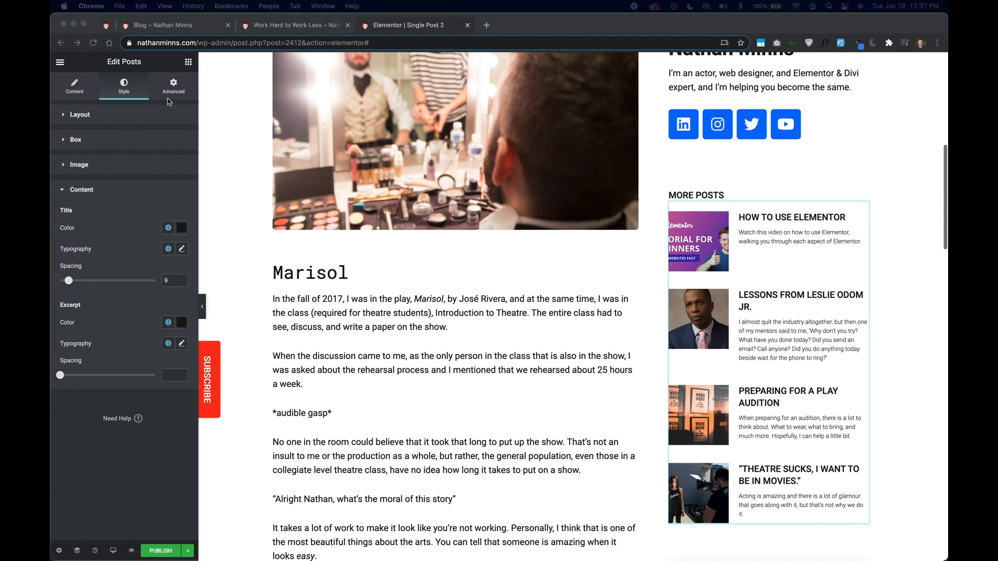
# Review the Posts widget's Advanced settings, then view the live Work Hard to Work Less post.
pyautogui.click(169, 98)
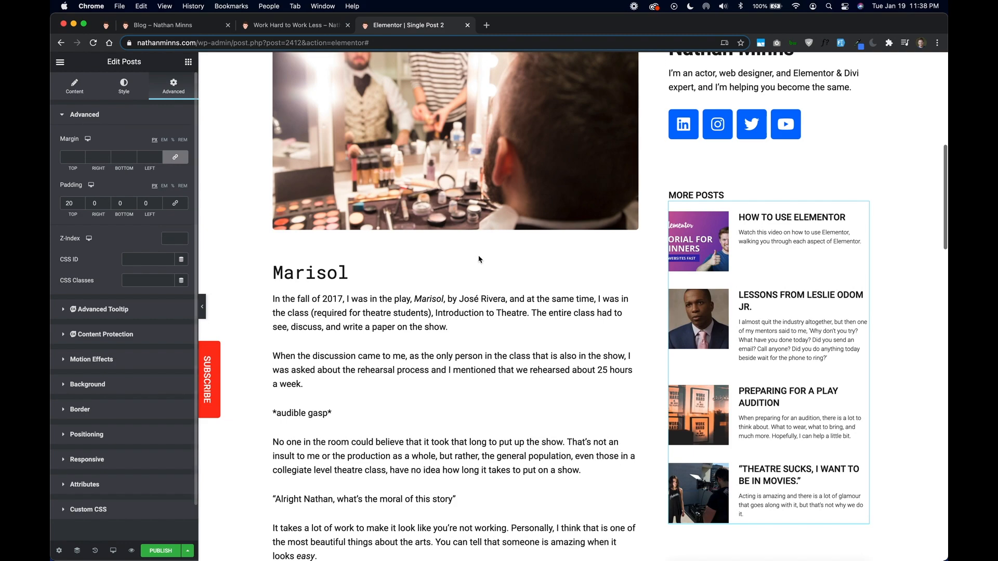
pyautogui.scroll(-5, 479, 260)
pyautogui.scroll(-2, 479, 258)
pyautogui.scroll(2, 479, 258)
pyautogui.scroll(-5, 479, 258)
pyautogui.scroll(-1, 480, 259)
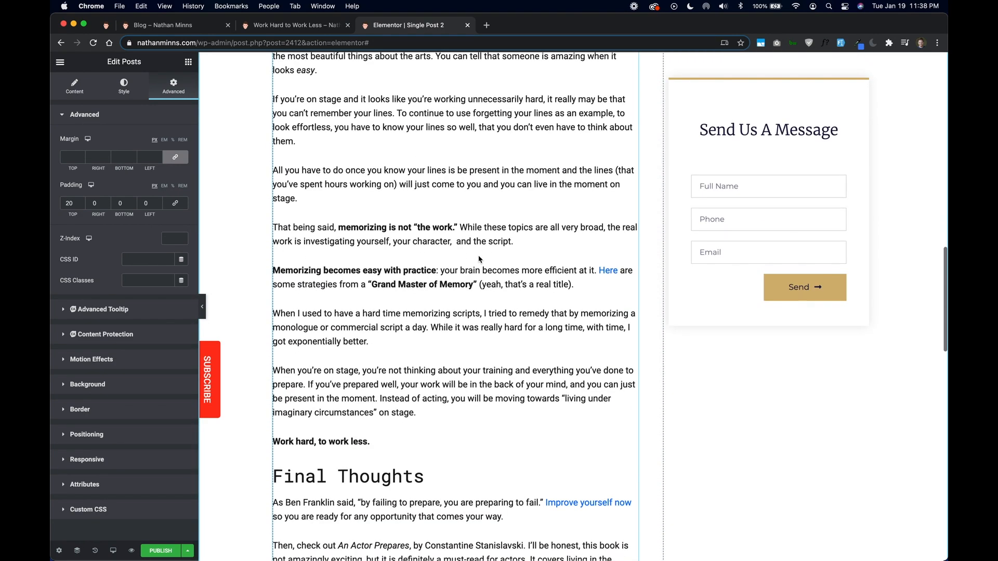
pyautogui.click(296, 25)
pyautogui.scroll(-5, 581, 213)
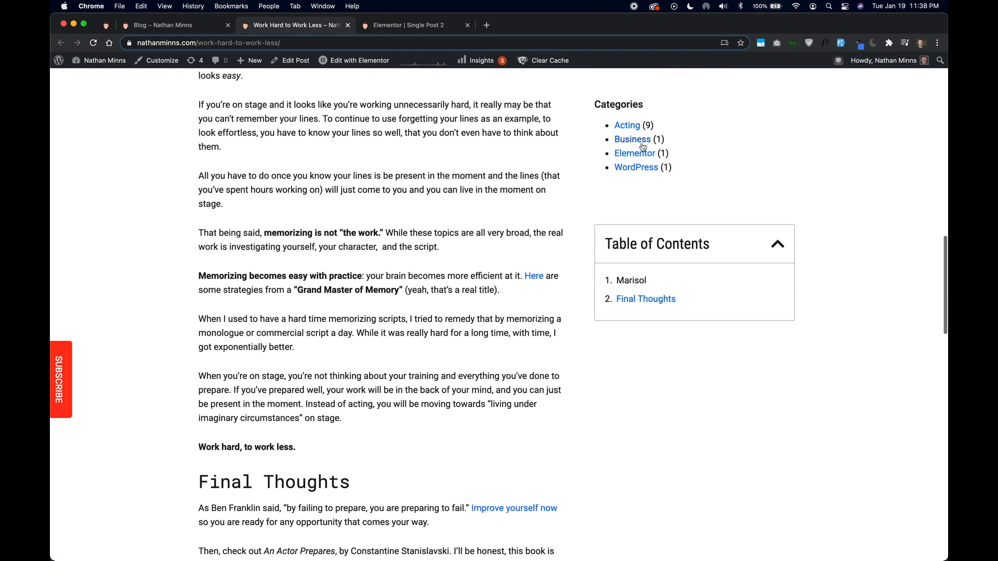
# Add a Categories widget to the sidebar with post counts shown.
pyautogui.click(421, 27)
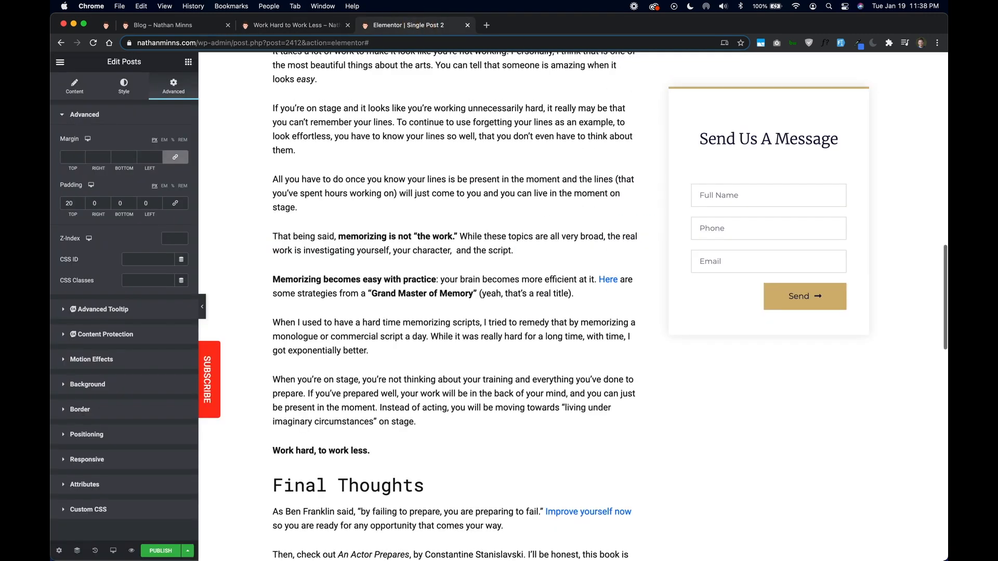
pyautogui.click(188, 63)
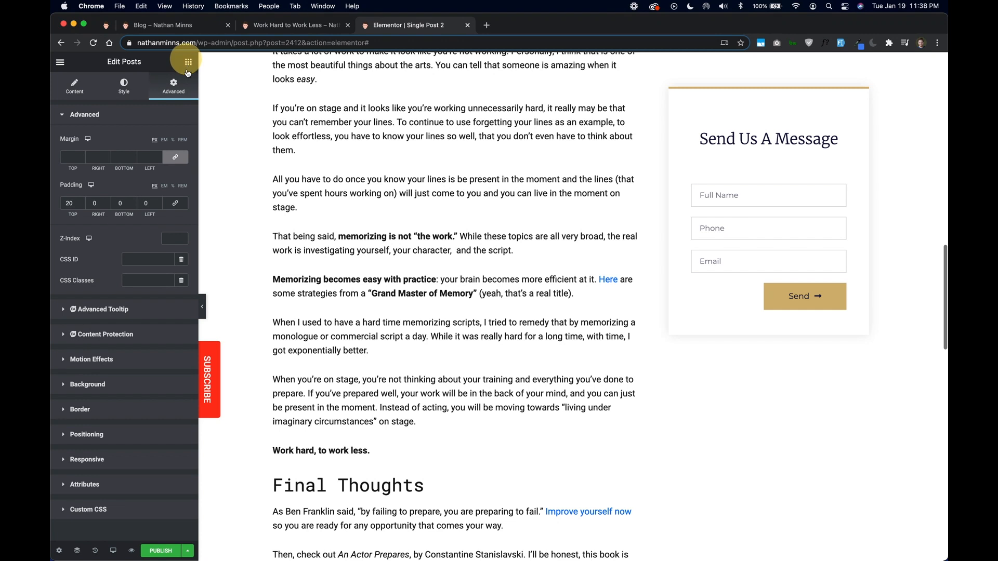
pyautogui.click(121, 102)
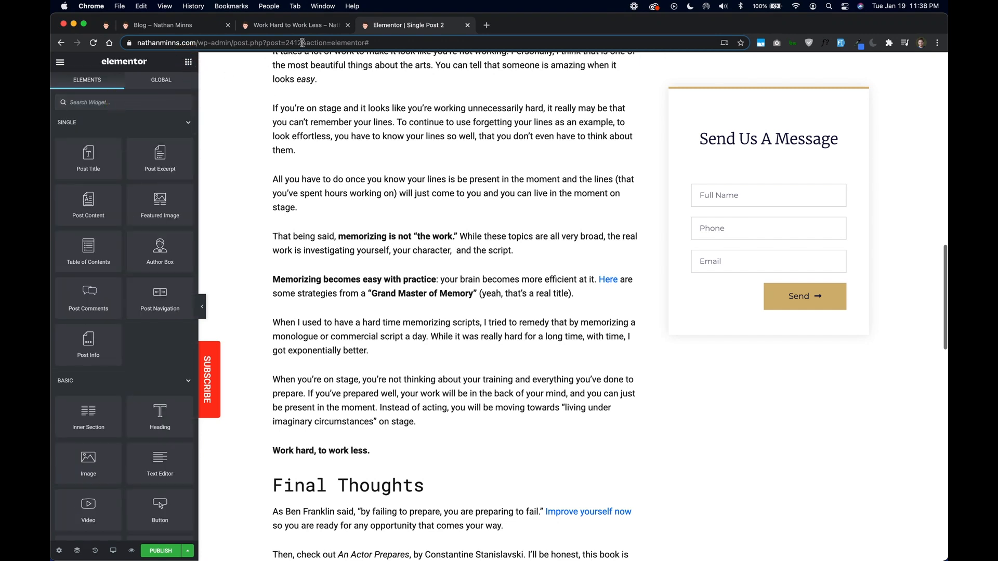
pyautogui.write('cate')
pyautogui.moveTo(87, 146); pyautogui.dragTo(741, 95)
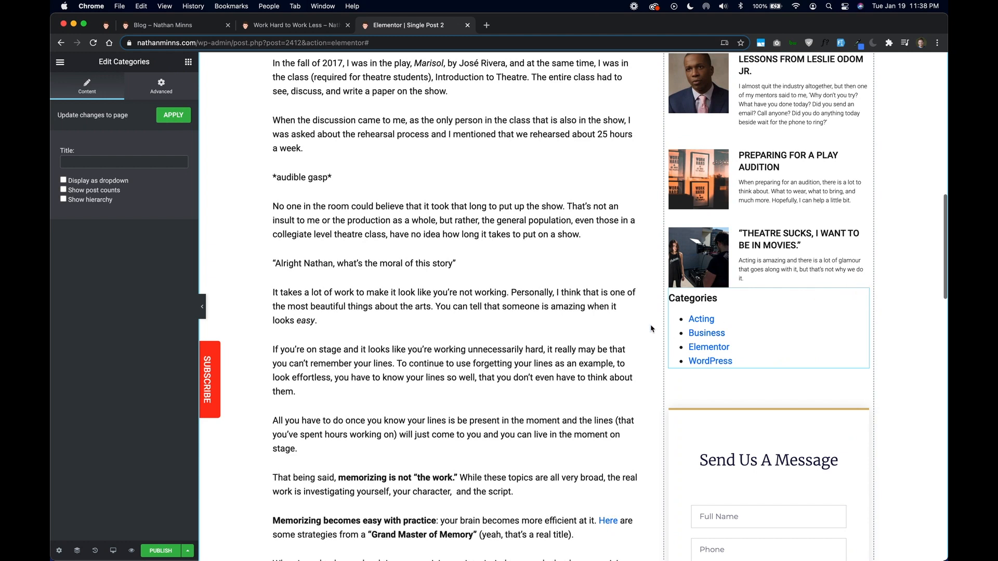
pyautogui.click(64, 190)
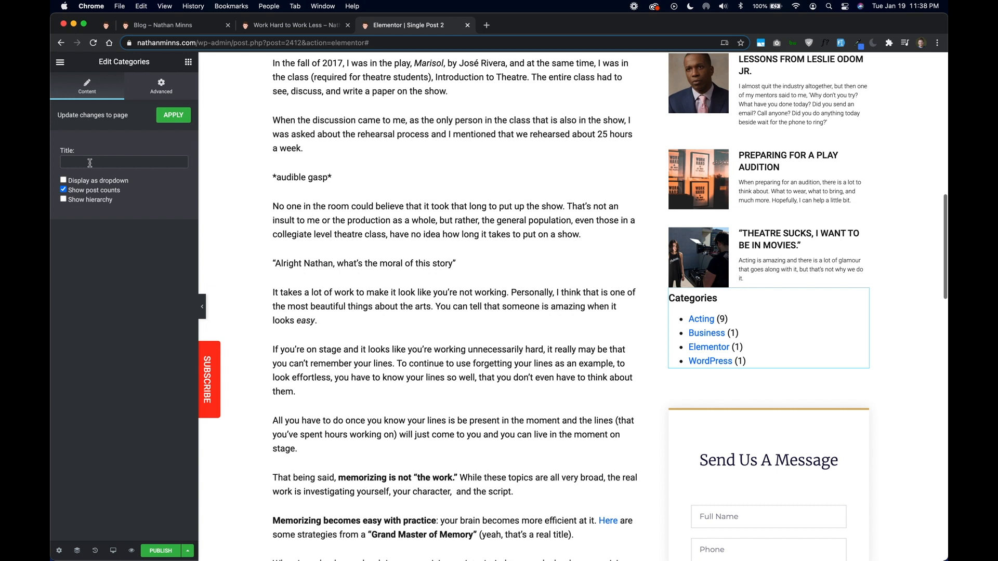
# Give Categories a 100 top margin and delete the Send Us A Message form.
pyautogui.click(148, 93)
pyautogui.click(69, 179)
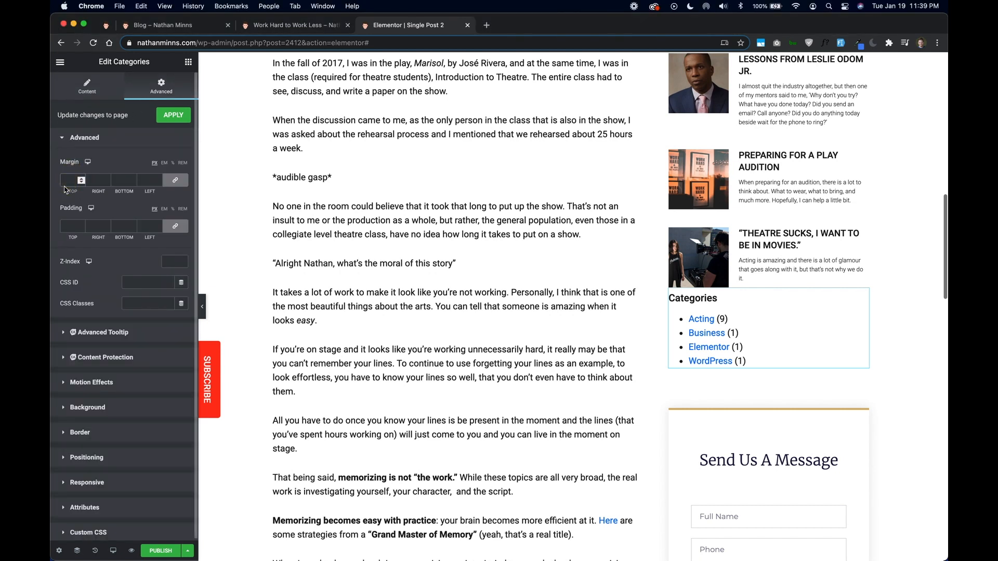
pyautogui.write('100')
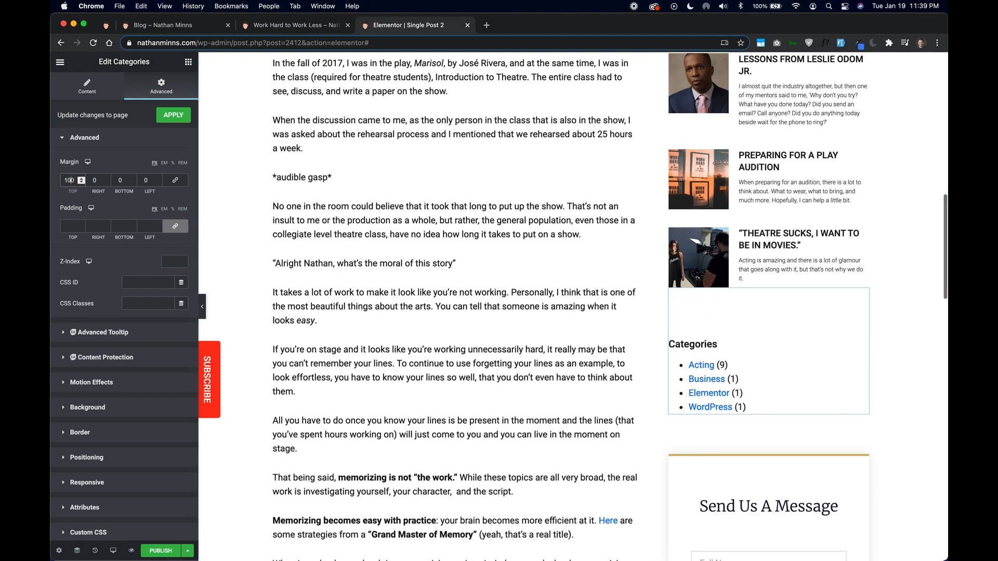
pyautogui.scroll(-5, 853, 188)
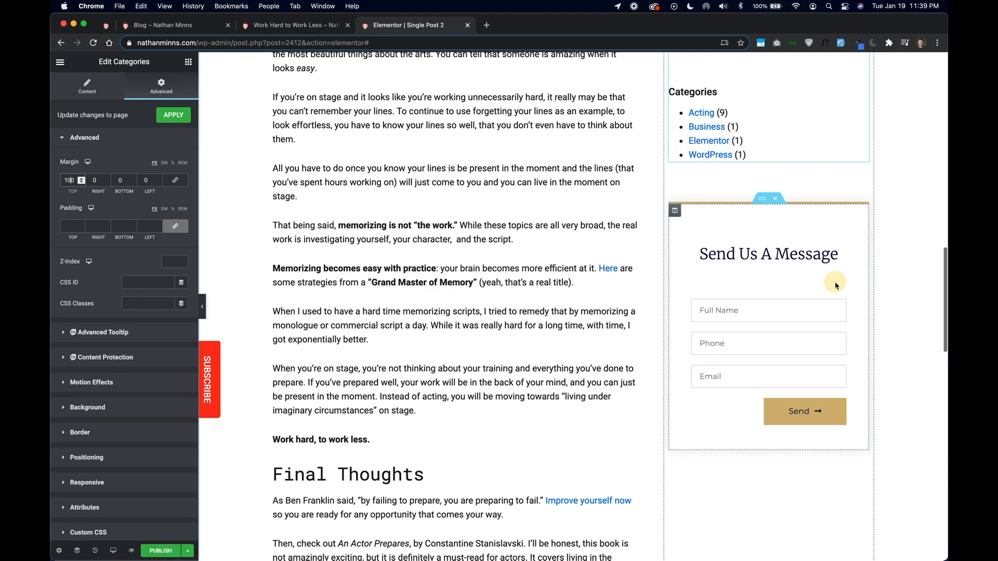
pyautogui.click(775, 200)
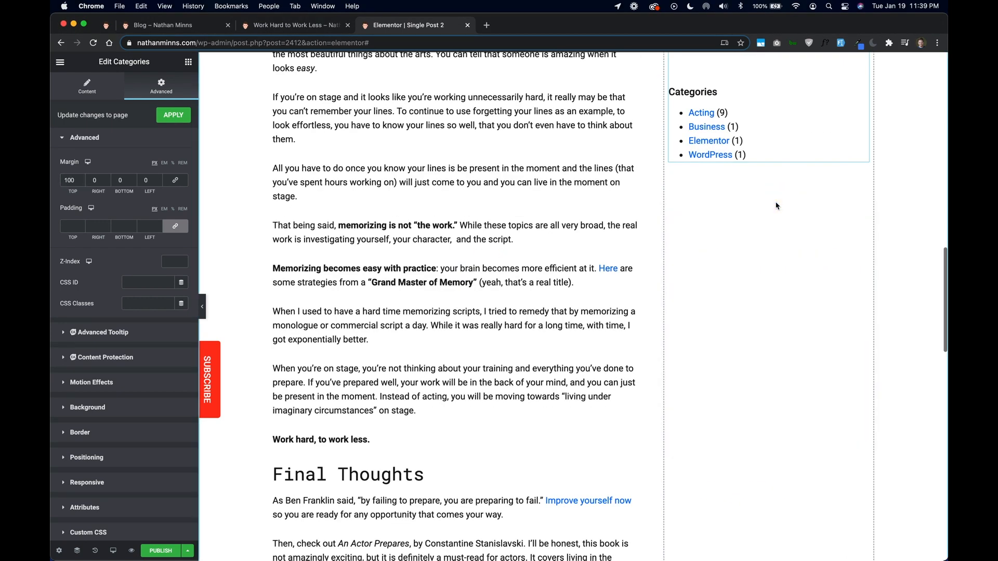
# Scroll through the live post to check the Related Posts cards.
pyautogui.click(278, 26)
pyautogui.scroll(-3, 509, 282)
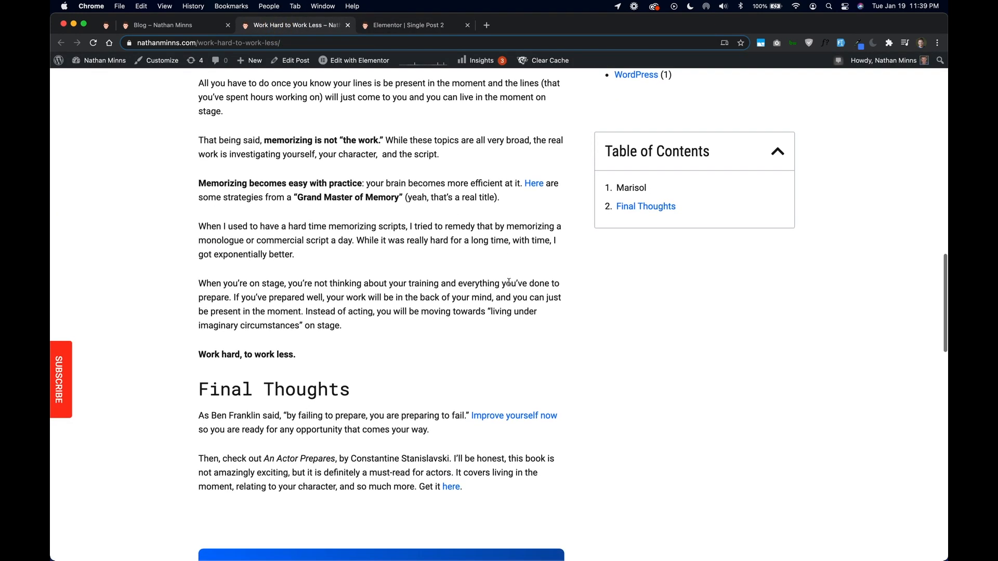
pyautogui.scroll(-10, 509, 282)
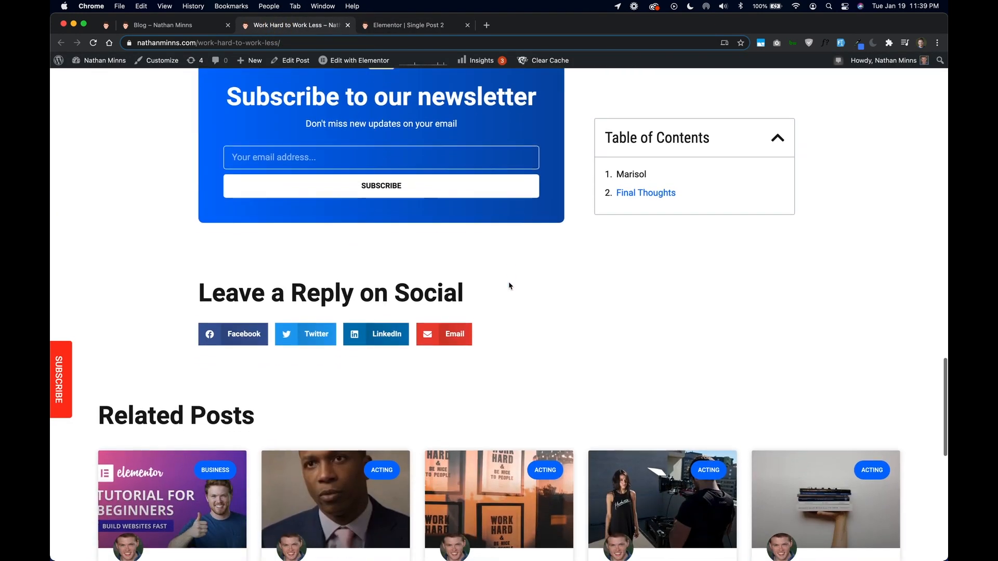
pyautogui.scroll(-5, 509, 286)
pyautogui.scroll(10, 509, 285)
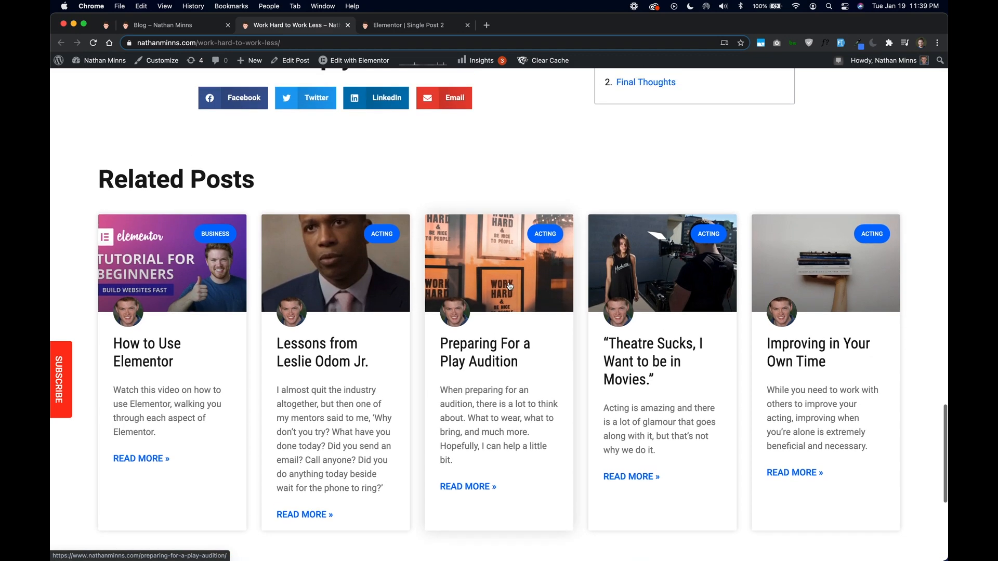
pyautogui.scroll(5, 509, 285)
# Back in the editor, find the Table of Contents widget and add it below the sidebar's Categories list.
pyautogui.click(405, 25)
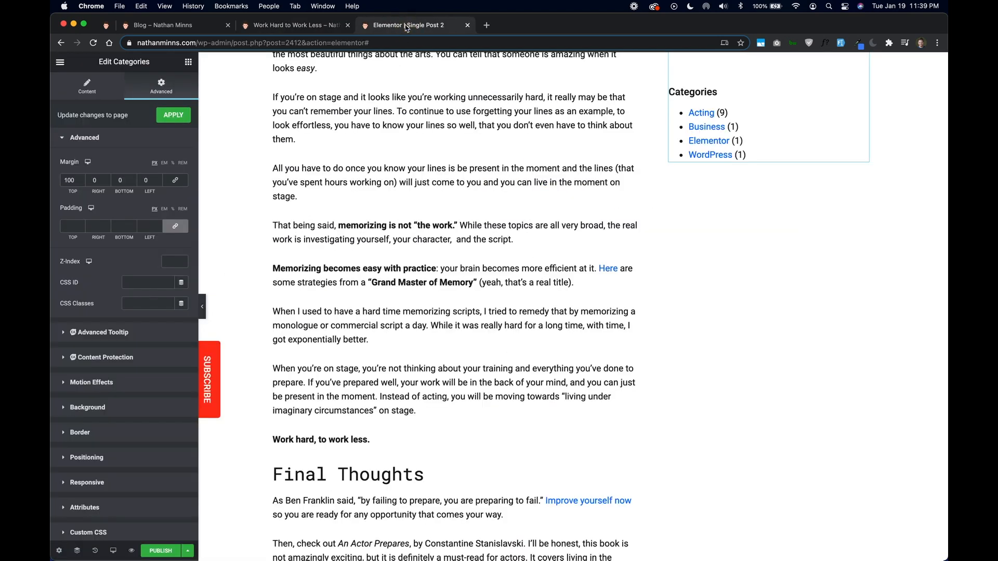
pyautogui.click(188, 61)
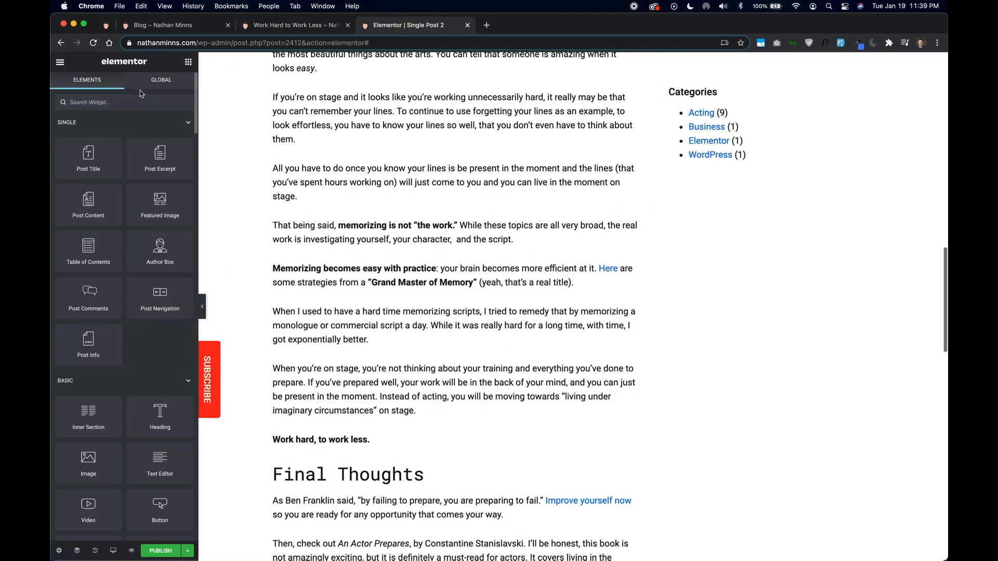
pyautogui.write('table')
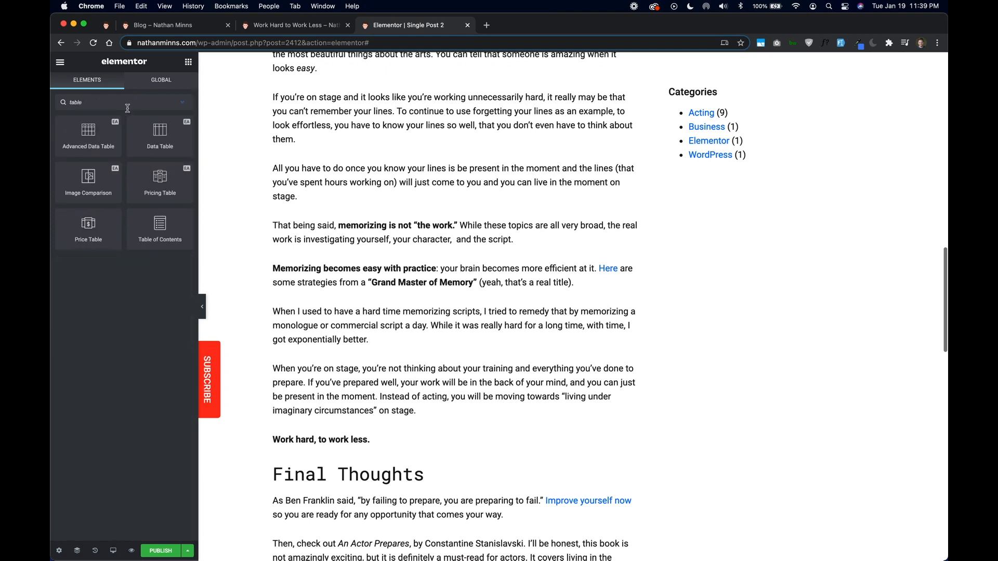
pyautogui.moveTo(165, 221); pyautogui.dragTo(729, 159)
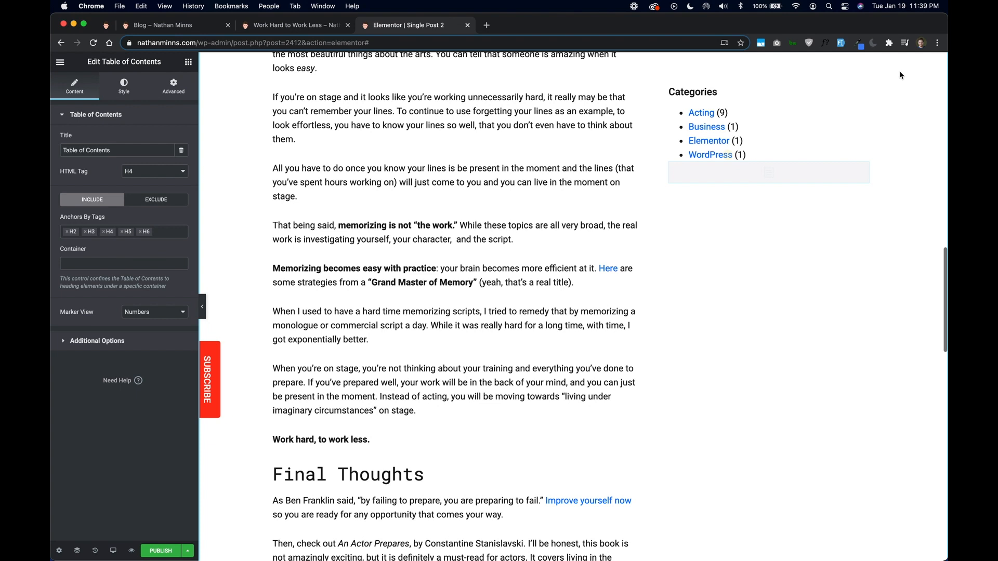
# Unlink the Table of Contents margin sides and give it a 100 top margin.
pyautogui.click(174, 98)
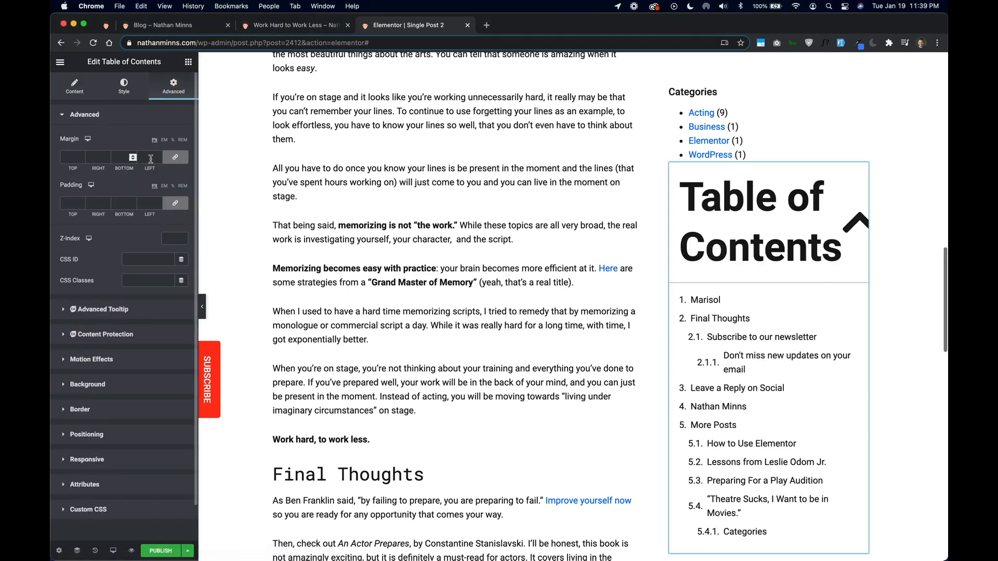
pyautogui.click(175, 157)
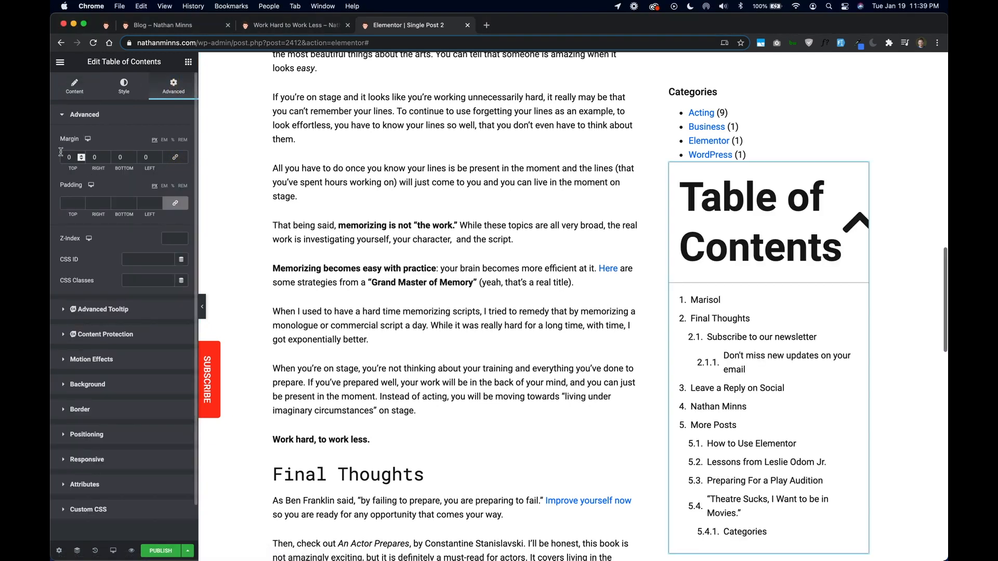
pyautogui.click(62, 155)
pyautogui.write('100')
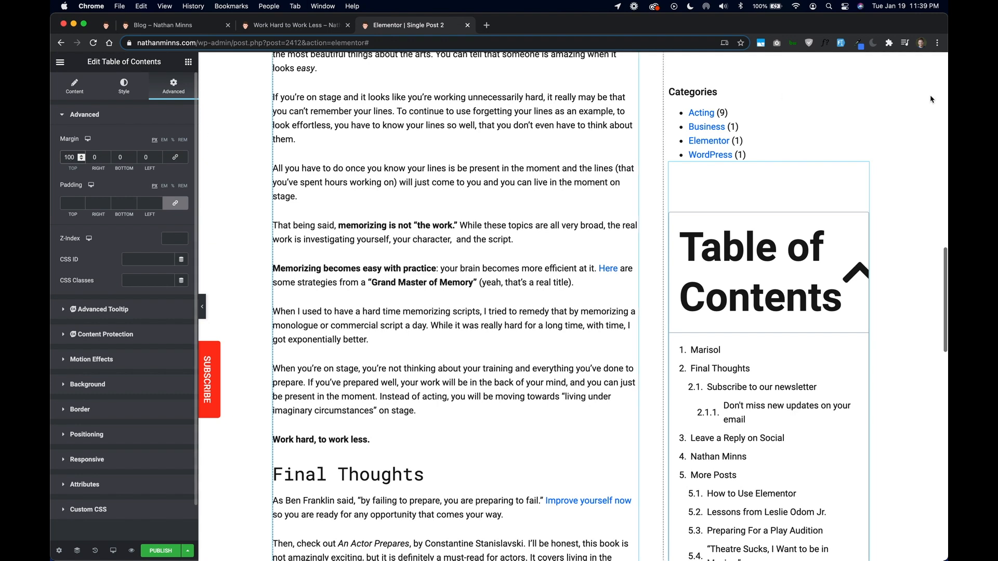
pyautogui.click(85, 91)
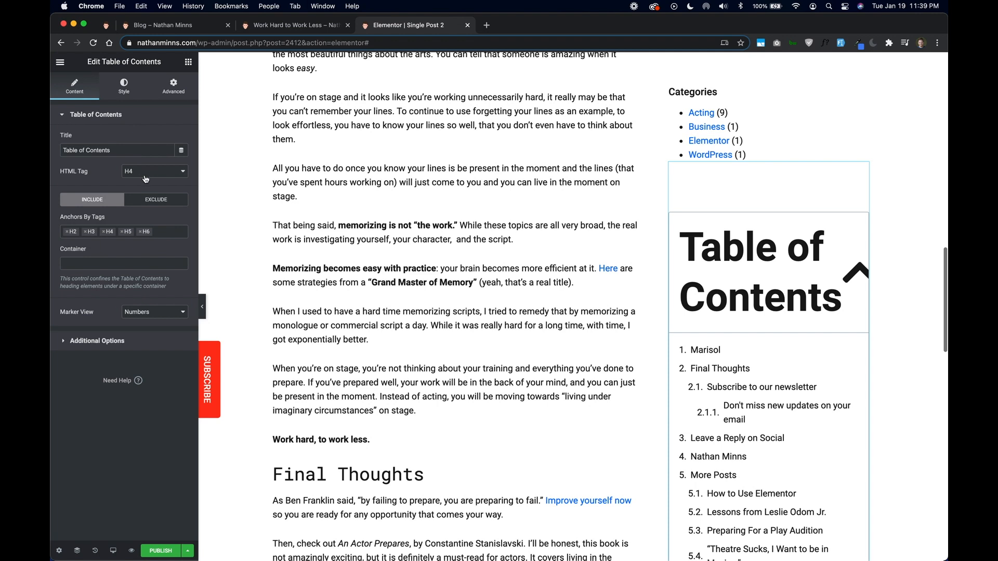
pyautogui.click(85, 232)
pyautogui.click(85, 233)
pyautogui.click(85, 232)
pyautogui.click(84, 232)
pyautogui.click(127, 216)
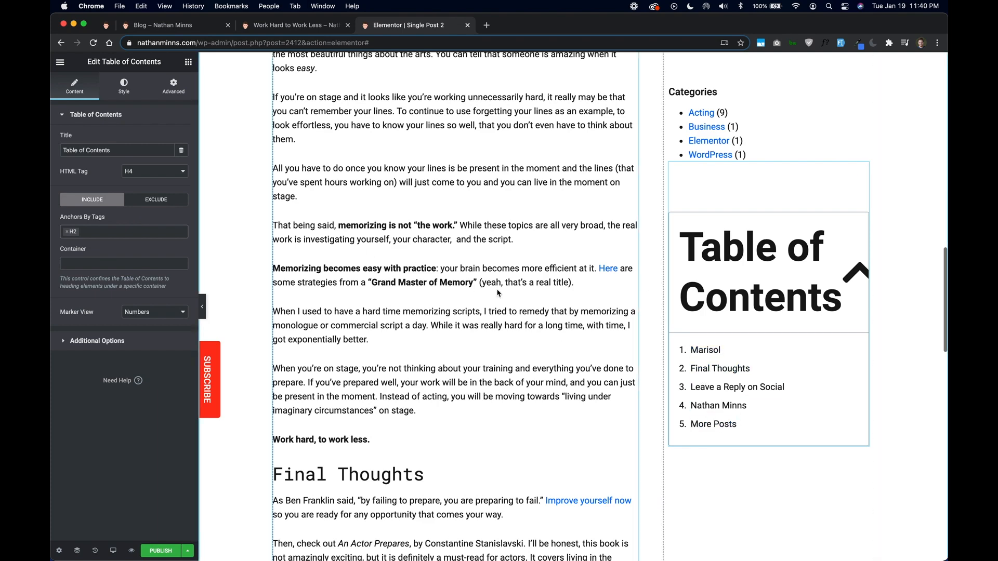
pyautogui.scroll(-3, 497, 290)
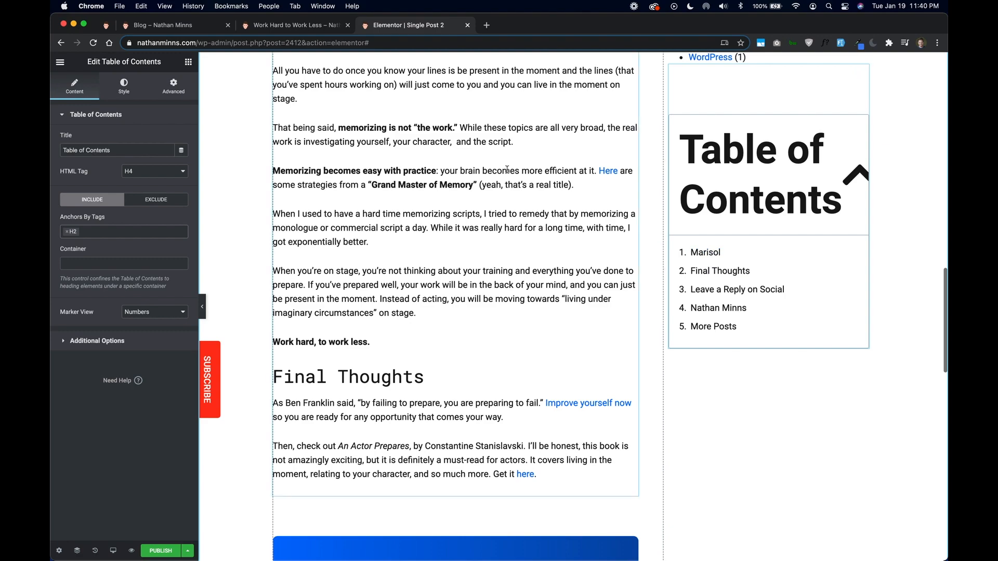
pyautogui.scroll(2, 507, 170)
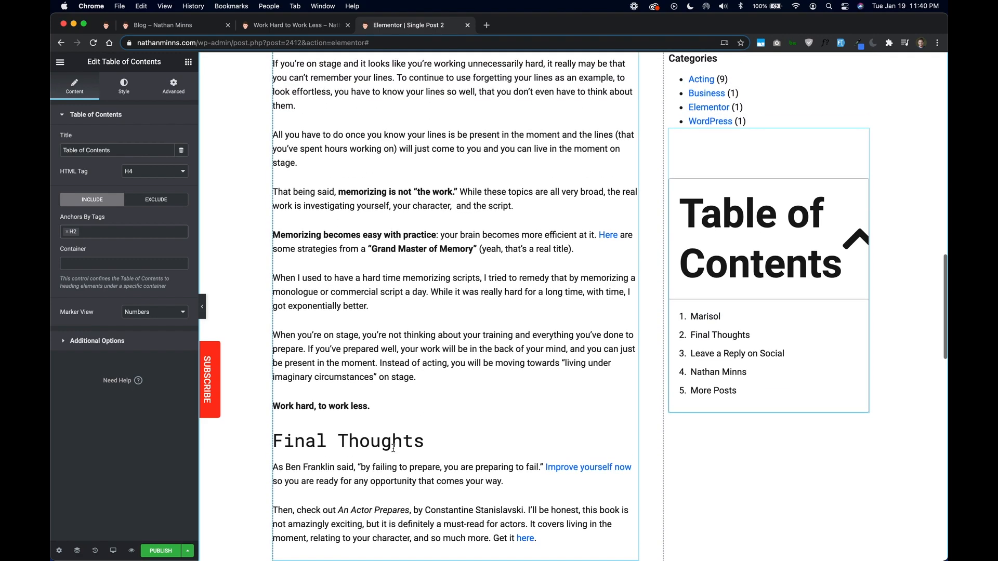
pyautogui.scroll(10, 393, 448)
pyautogui.scroll(-10, 394, 450)
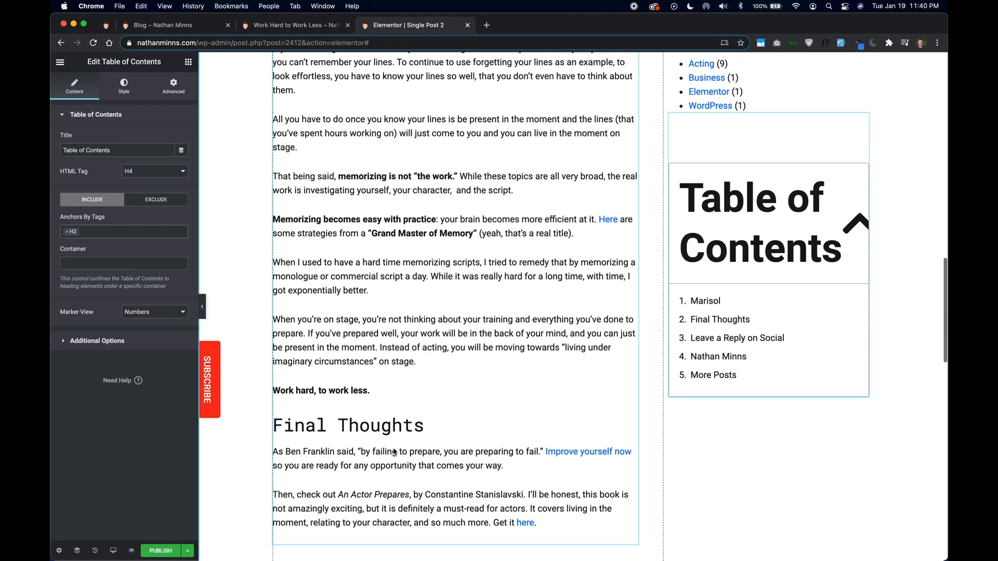
pyautogui.scroll(-2, 393, 451)
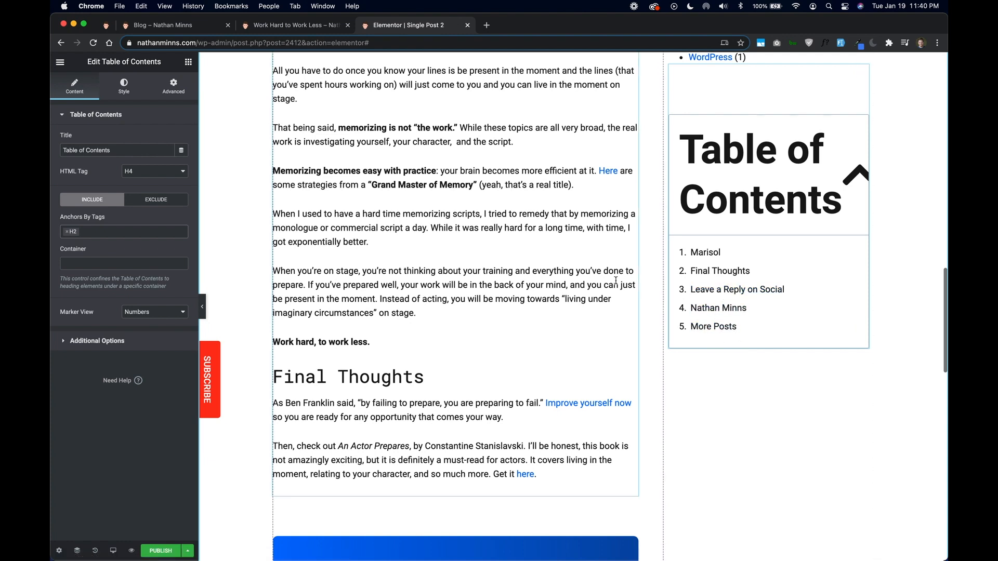
pyautogui.scroll(-5, 744, 190)
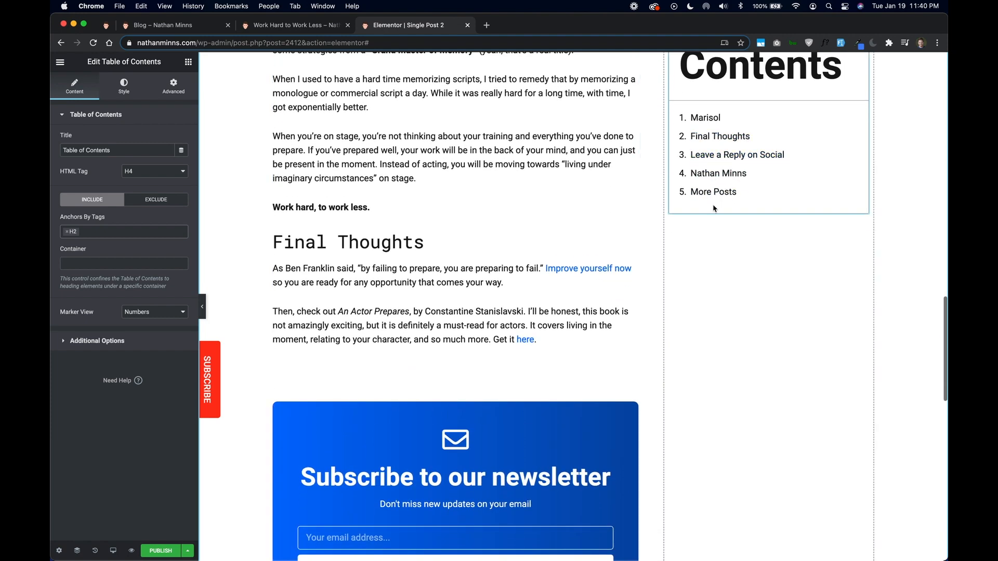
pyautogui.scroll(-2, 642, 203)
pyautogui.scroll(-4, 573, 206)
pyautogui.scroll(7, 571, 208)
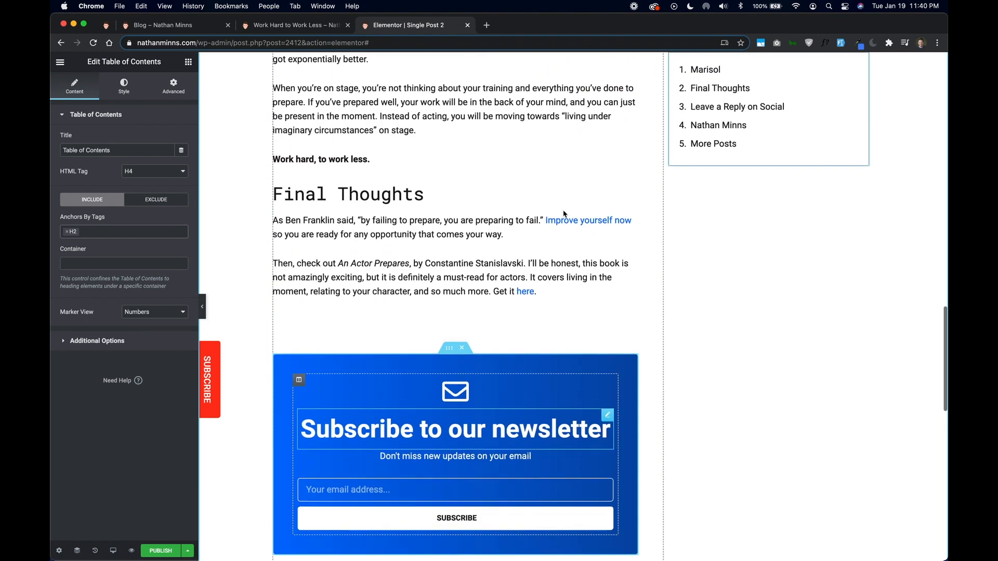
pyautogui.scroll(-2, 564, 213)
pyautogui.scroll(-5, 563, 216)
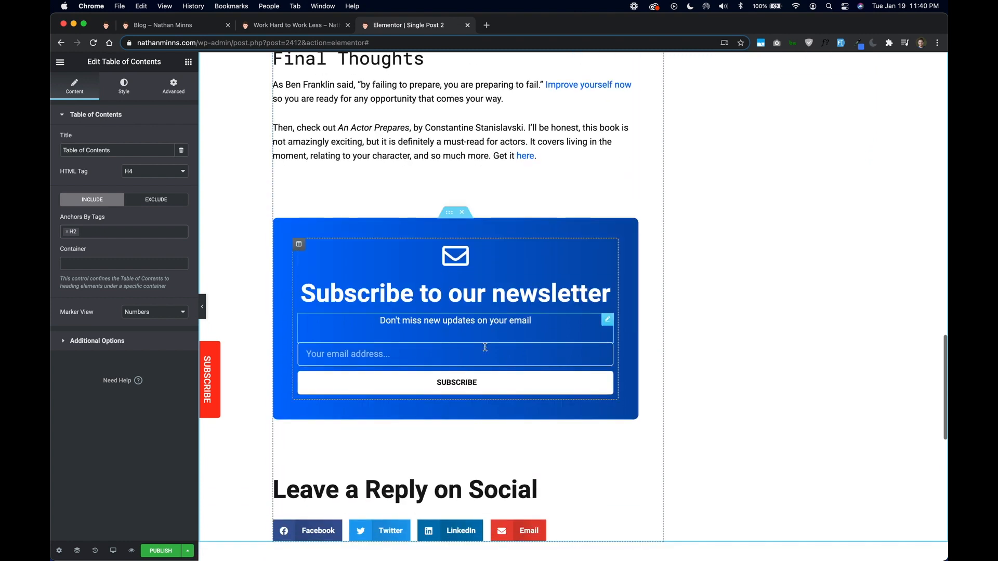
# Change the Leave a Reply on Social heading's HTML tag from H2 to H3.
pyautogui.click(624, 489)
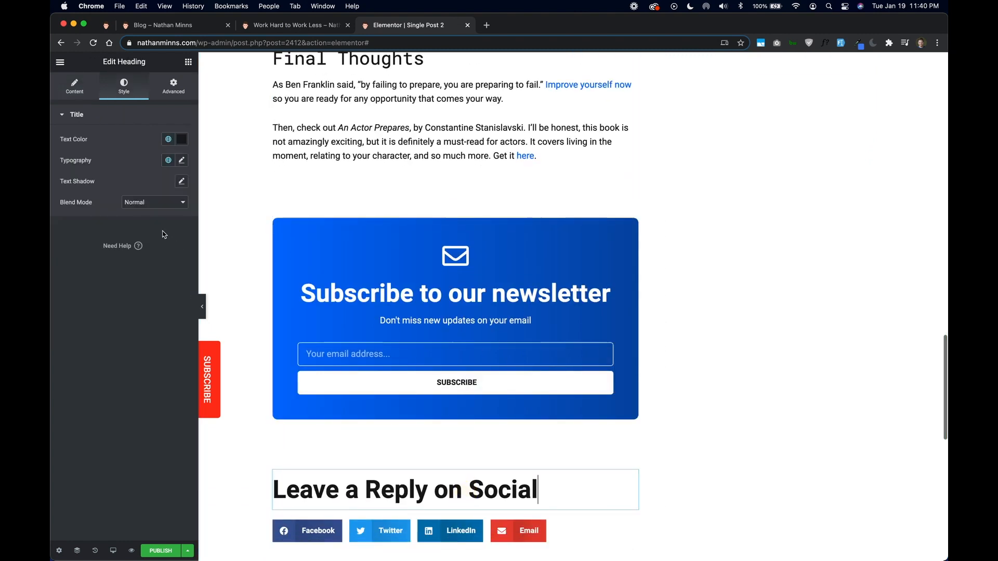
pyautogui.click(87, 99)
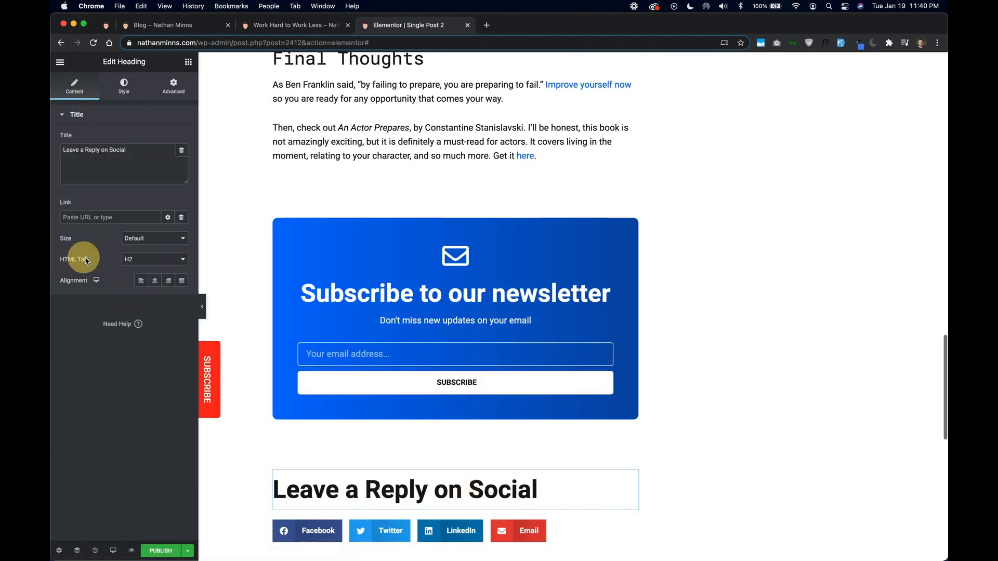
pyautogui.click(133, 260)
pyautogui.click(148, 269)
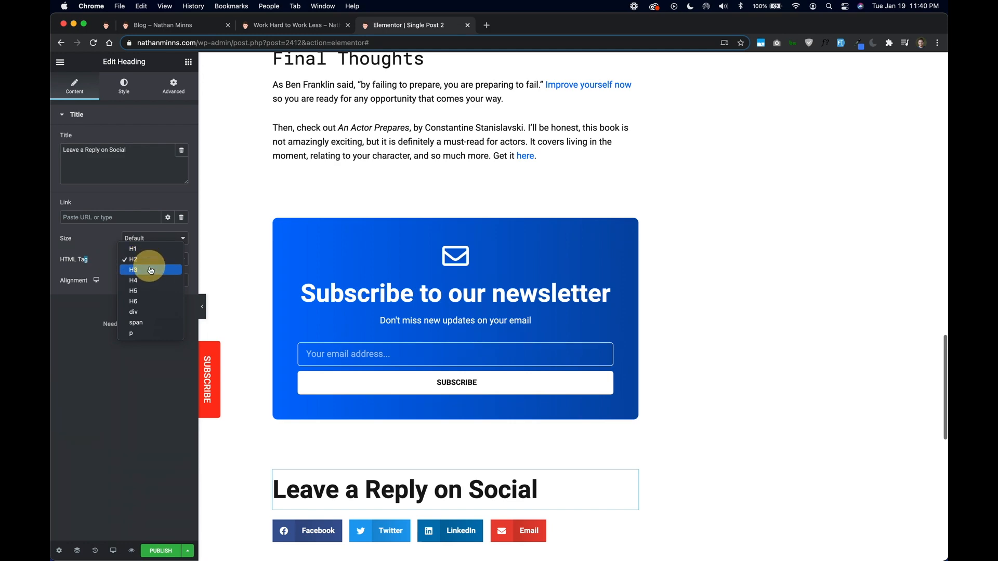
pyautogui.scroll(10, 461, 288)
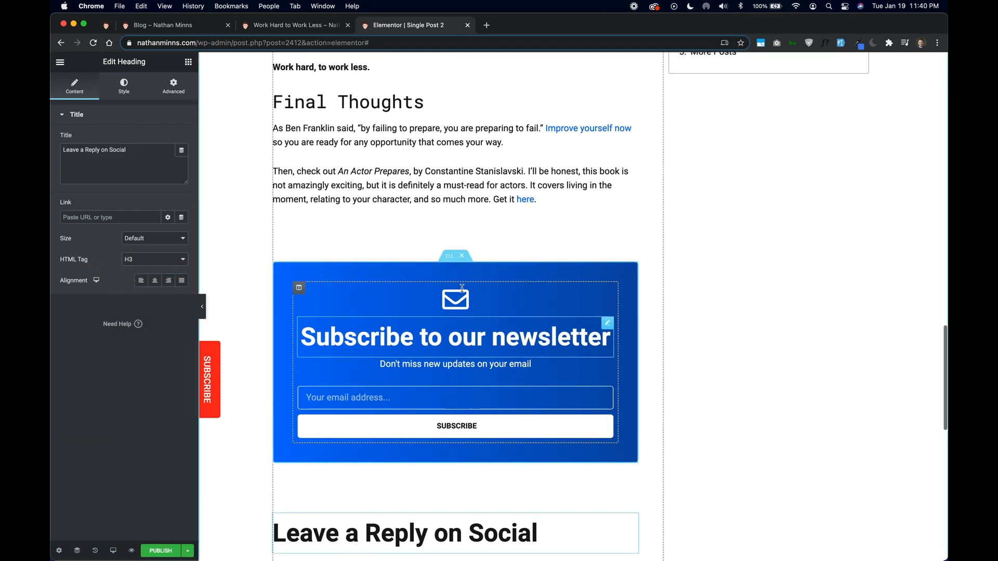
# Go to the author section and review the author-name heading's content settings.
pyautogui.click(709, 446)
pyautogui.click(718, 408)
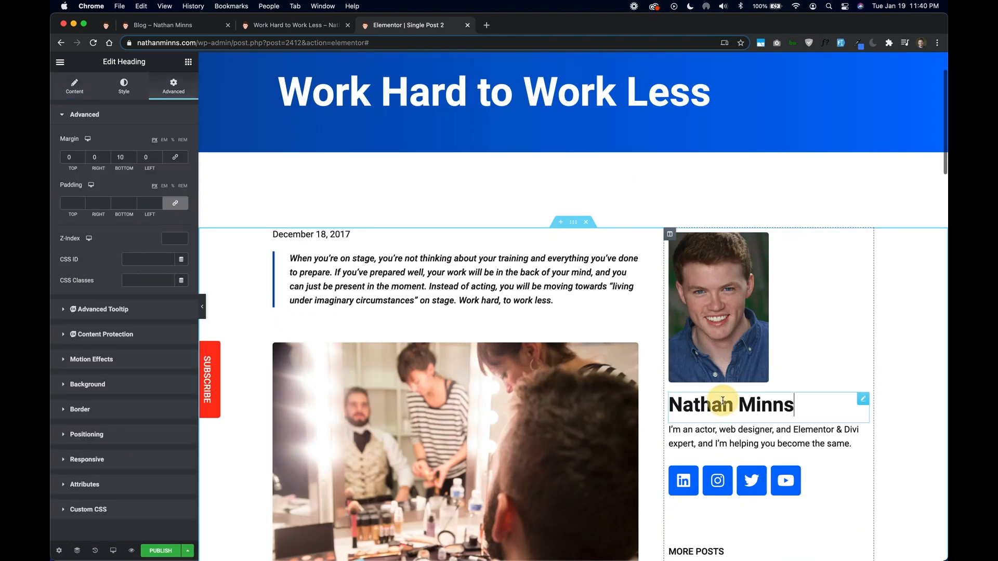
pyautogui.click(74, 87)
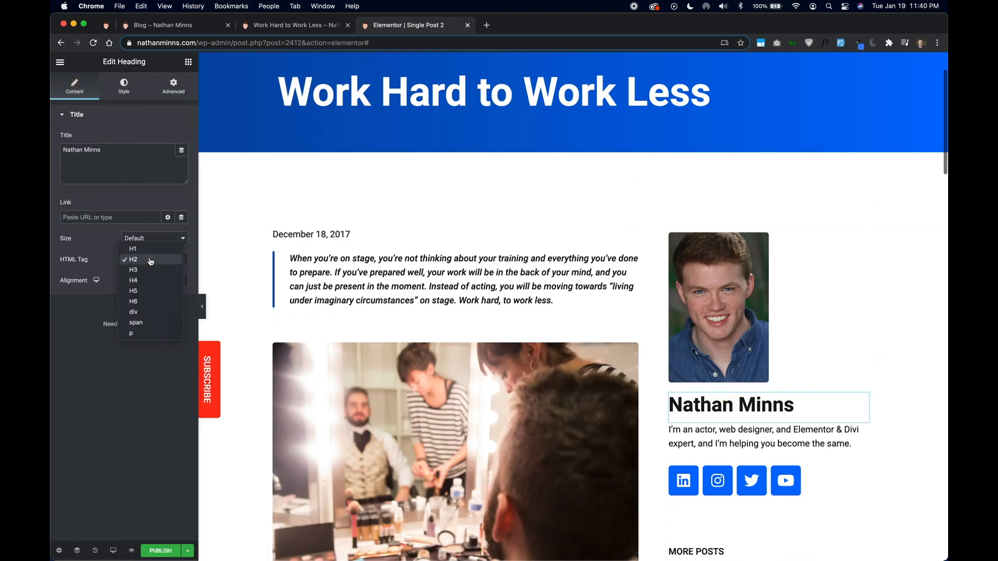
pyautogui.scroll(-20, 449, 383)
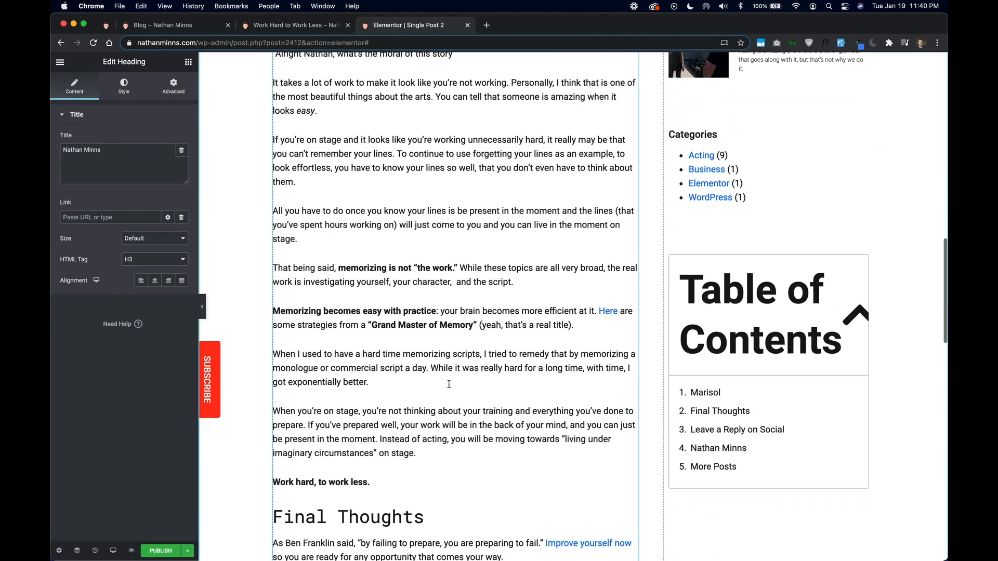
pyautogui.scroll(8, 449, 383)
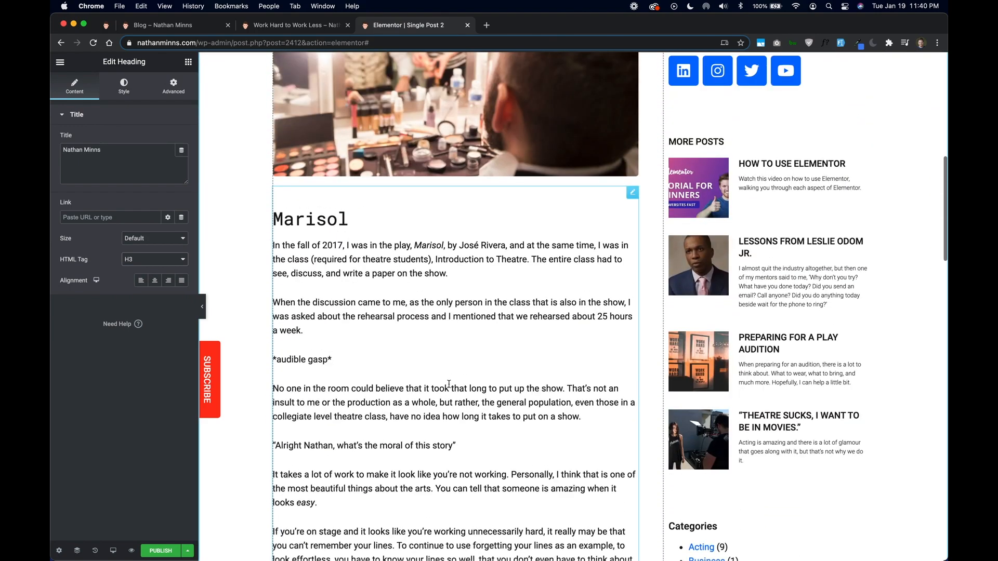
# Change the More Posts heading's HTML tag from H2 to H3.
pyautogui.click(745, 146)
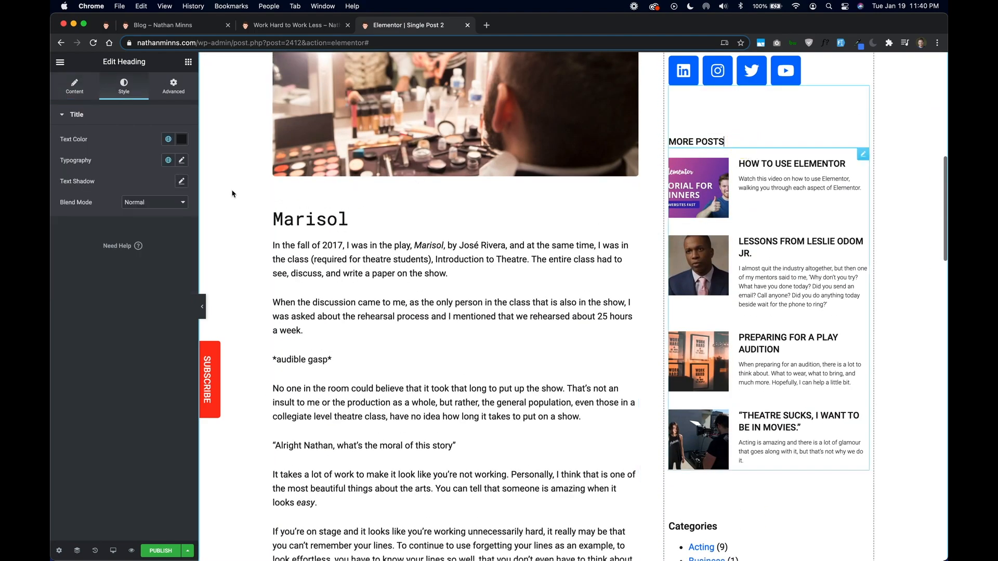
pyautogui.click(82, 92)
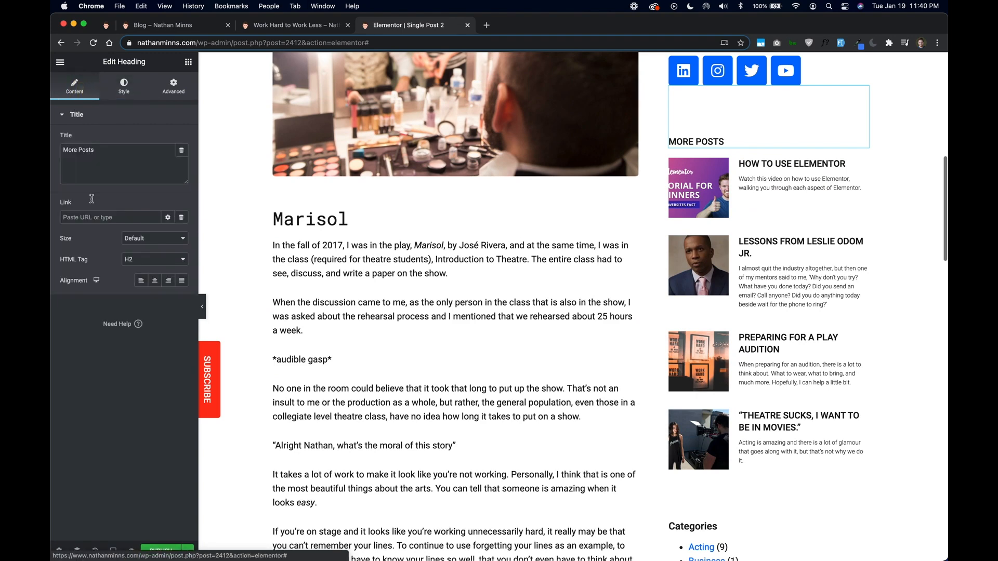
pyautogui.click(155, 259)
pyautogui.click(155, 271)
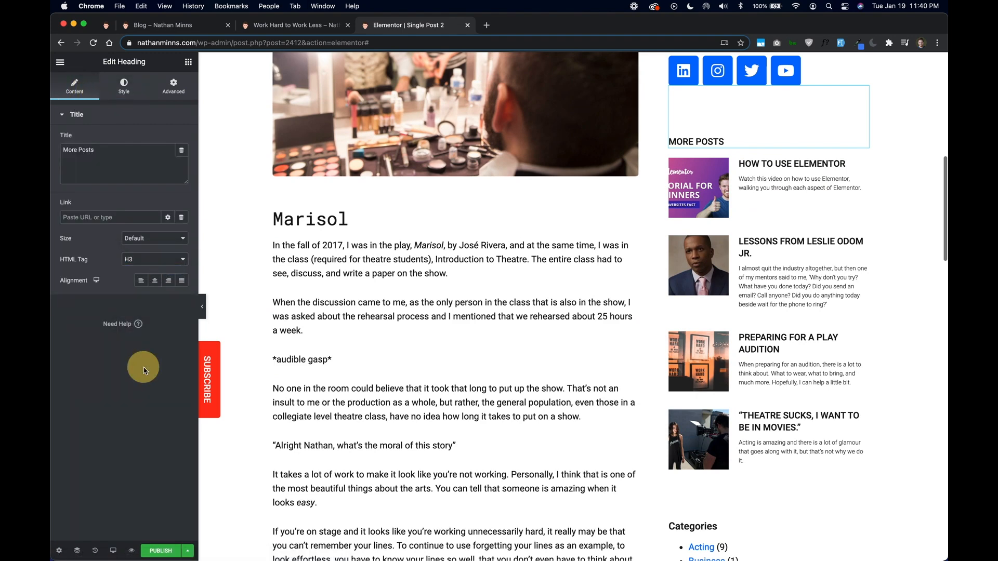
pyautogui.scroll(-15, 568, 437)
pyautogui.scroll(5, 852, 198)
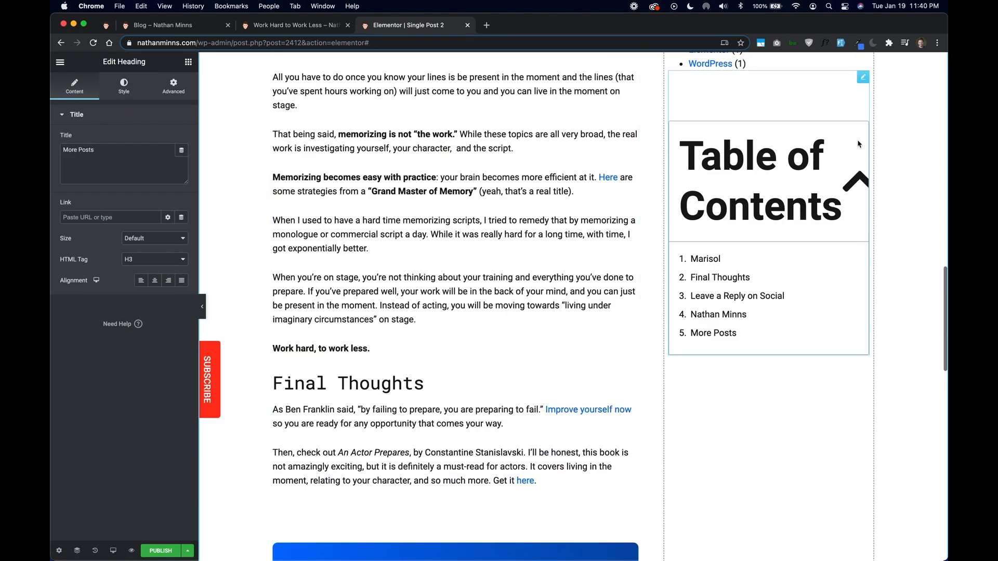
# Remove and re-add H2 in the TOC's Anchors By Tags so it lists only Marisol and Final Thoughts.
pyautogui.click(859, 125)
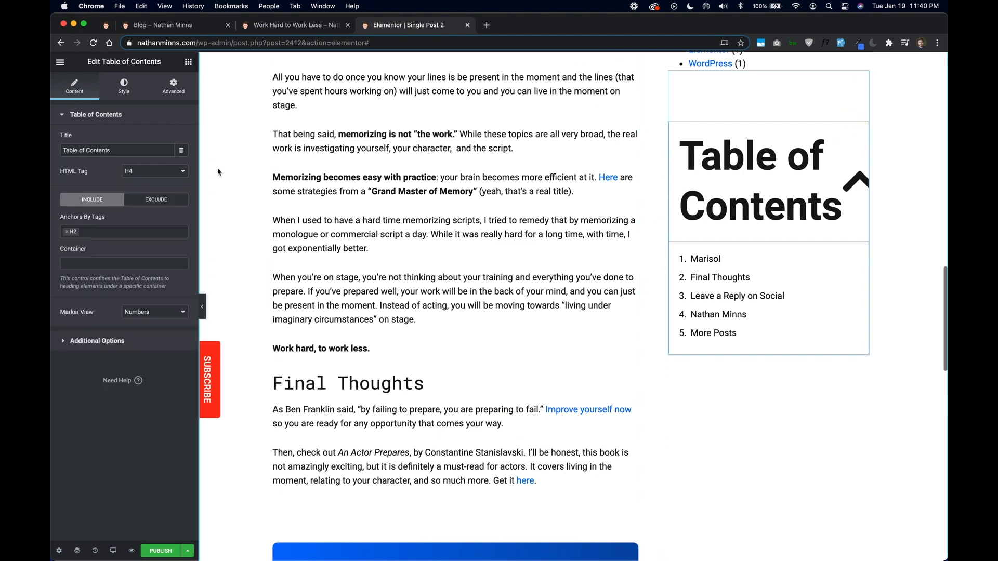
pyautogui.click(66, 233)
pyautogui.click(82, 255)
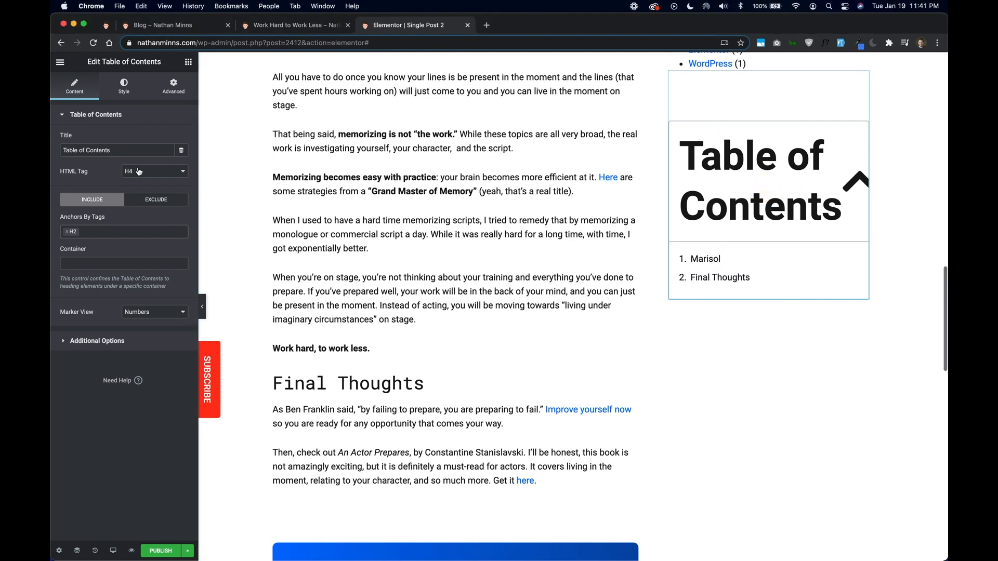
# Set the TOC header typography to the Small Header global font.
pyautogui.click(124, 85)
pyautogui.click(123, 356)
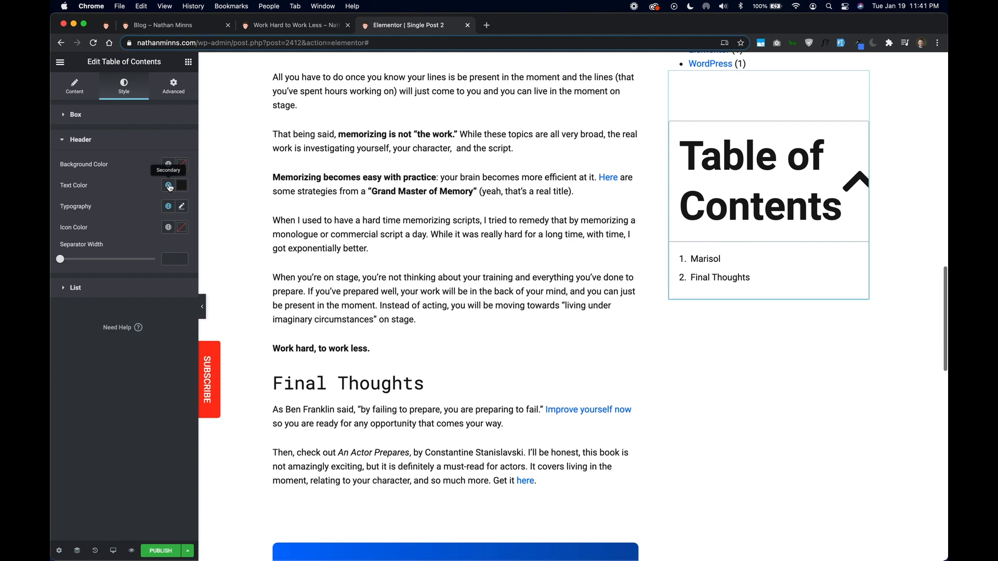
pyautogui.click(168, 208)
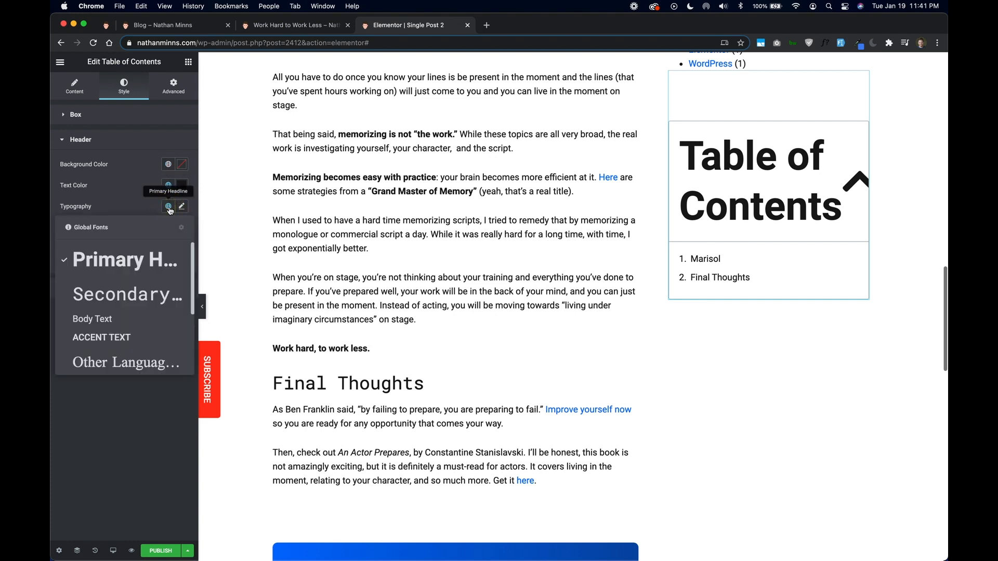
pyautogui.scroll(-4, 122, 322)
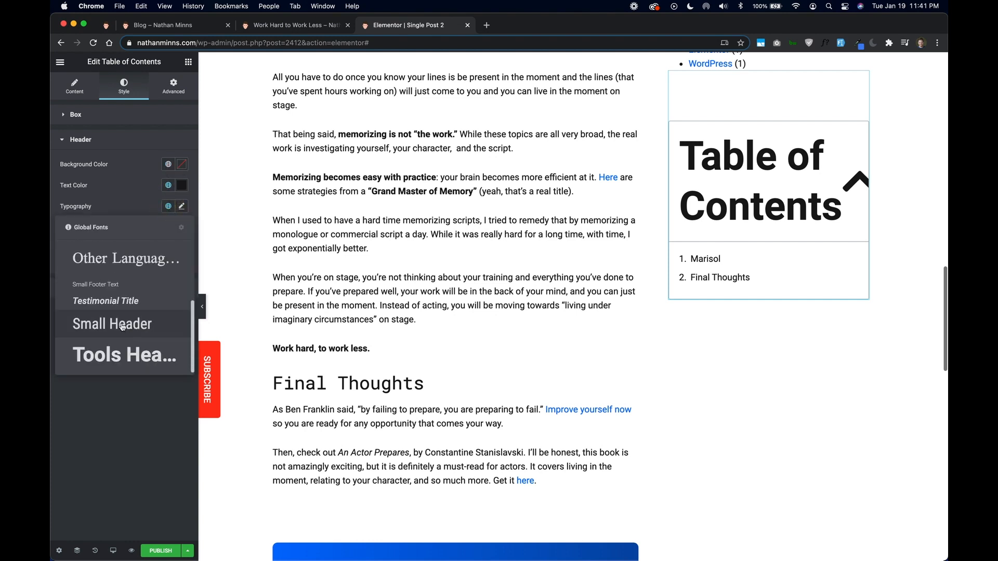
pyautogui.click(122, 324)
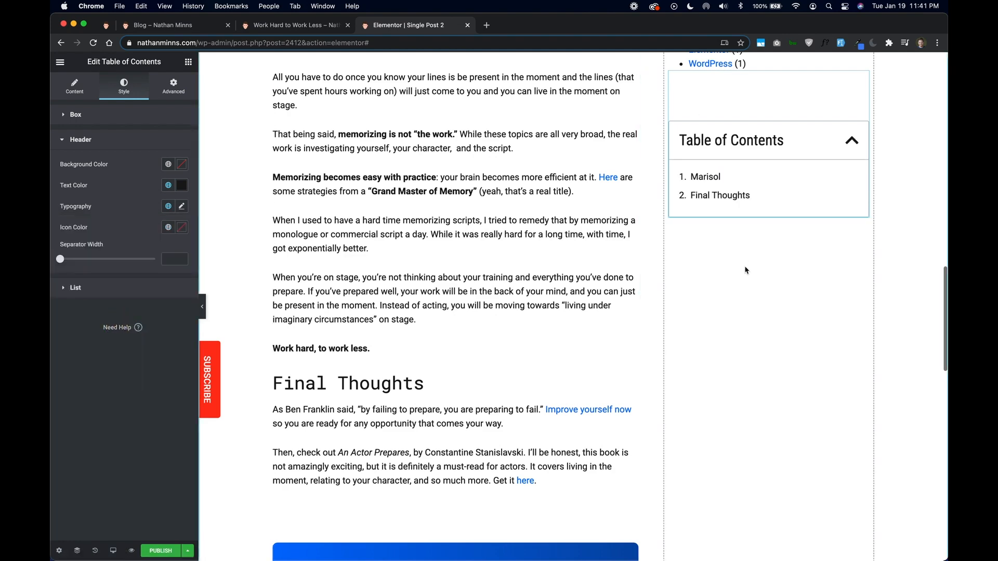
pyautogui.scroll(-5, 745, 270)
pyautogui.scroll(6, 746, 271)
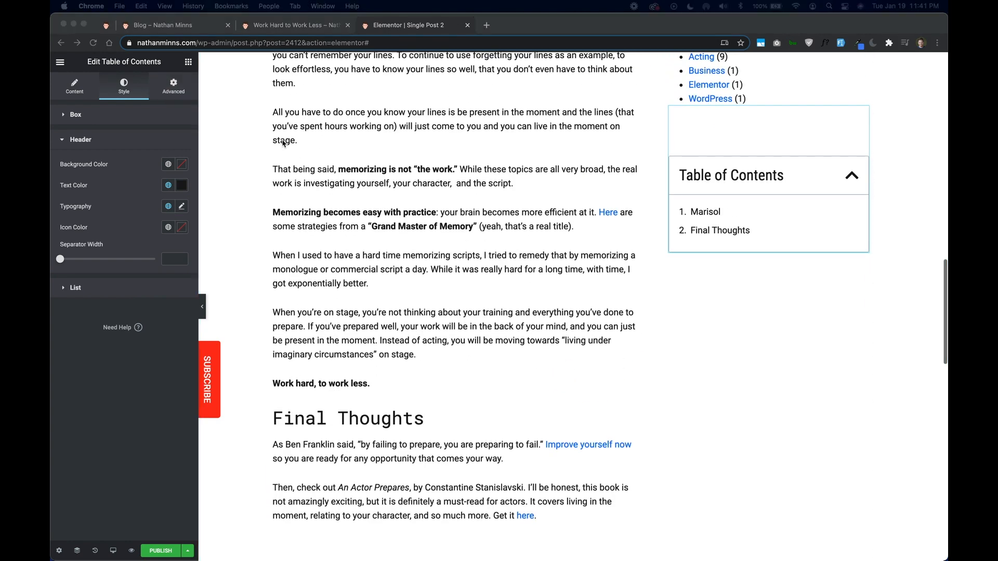
# Make the TOC sticky to the top on Desktop only, removing Tablet and Mobile.
pyautogui.click(177, 86)
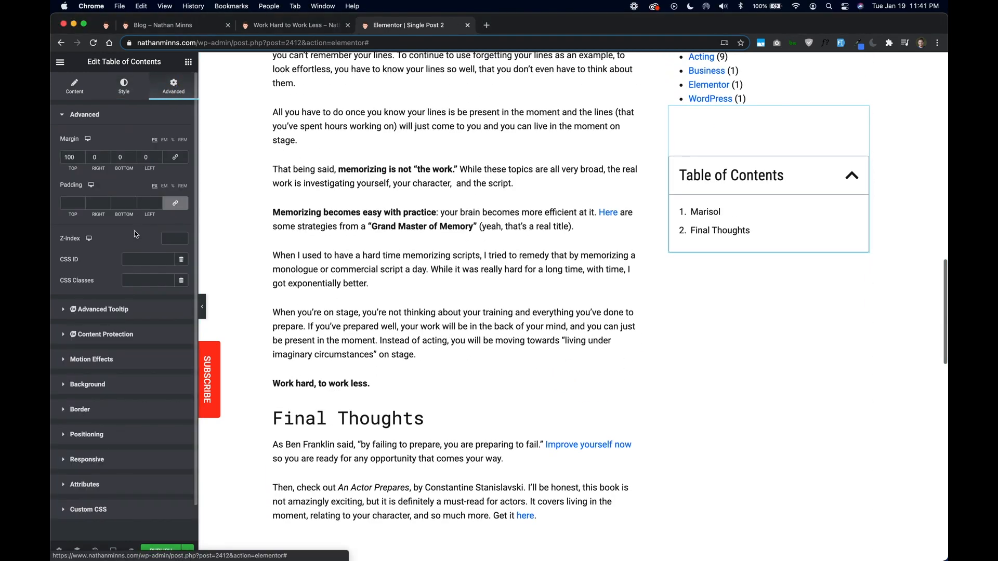
pyautogui.scroll(-2, 125, 326)
pyautogui.click(125, 322)
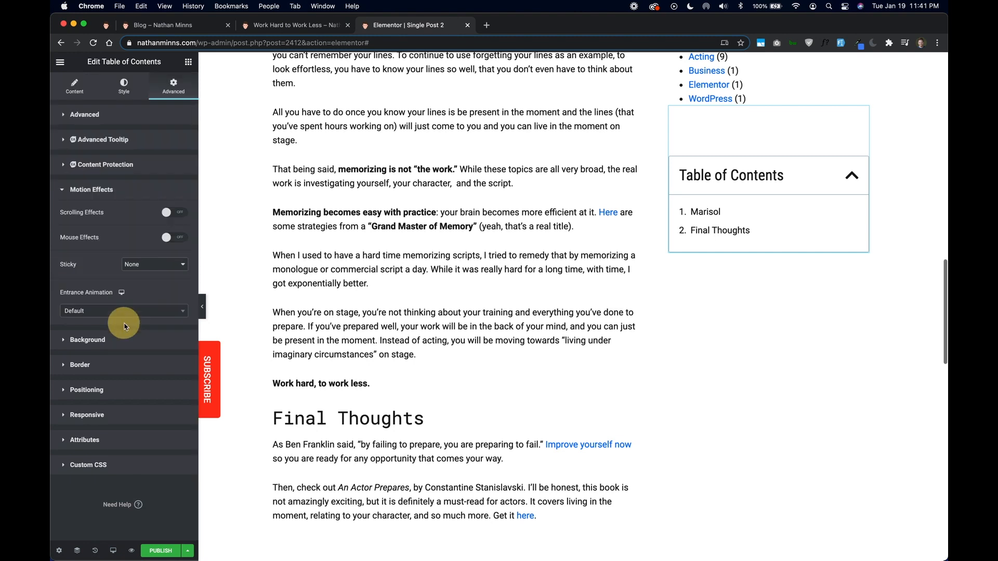
pyautogui.click(152, 269)
pyautogui.click(152, 275)
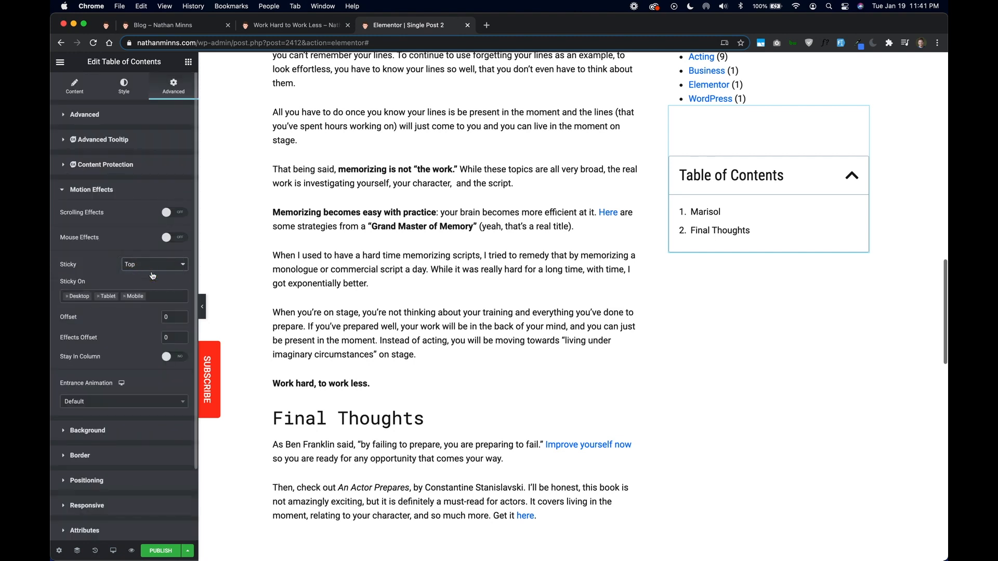
pyautogui.click(98, 296)
pyautogui.click(99, 297)
pyautogui.click(125, 285)
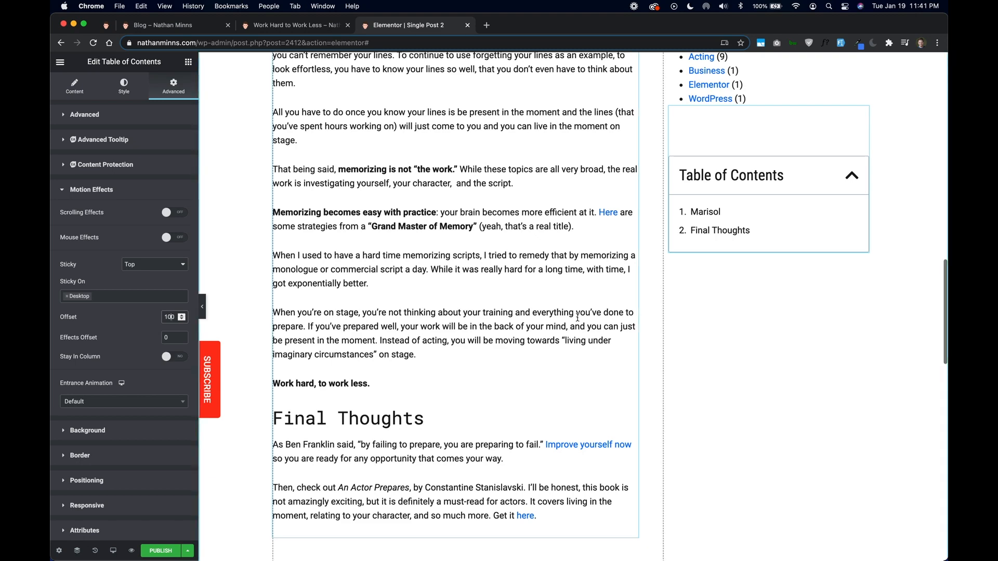
# Set the sticky offset to 100 and turn on Stay In Column.
pyautogui.scroll(-15, 494, 356)
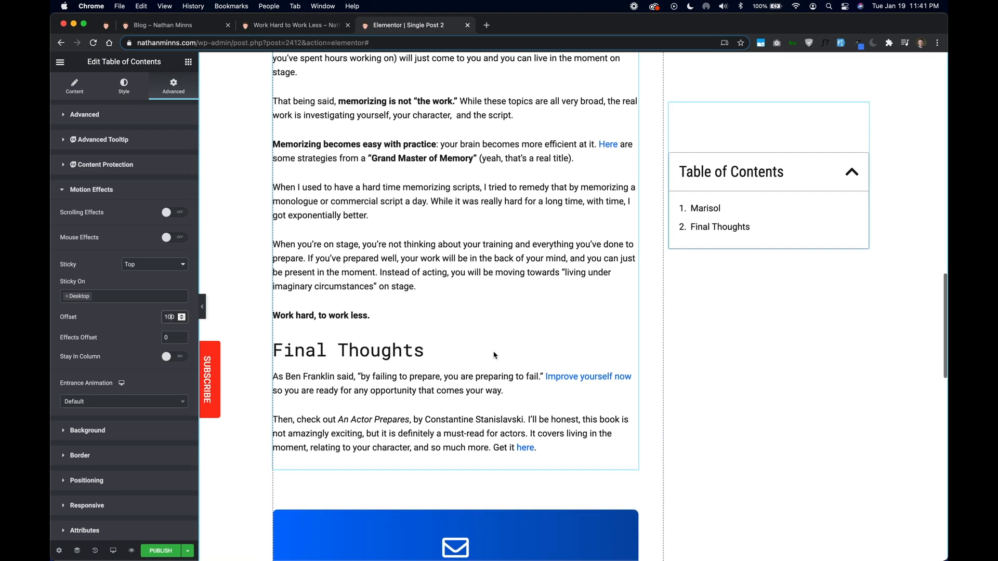
pyautogui.scroll(-3, 494, 352)
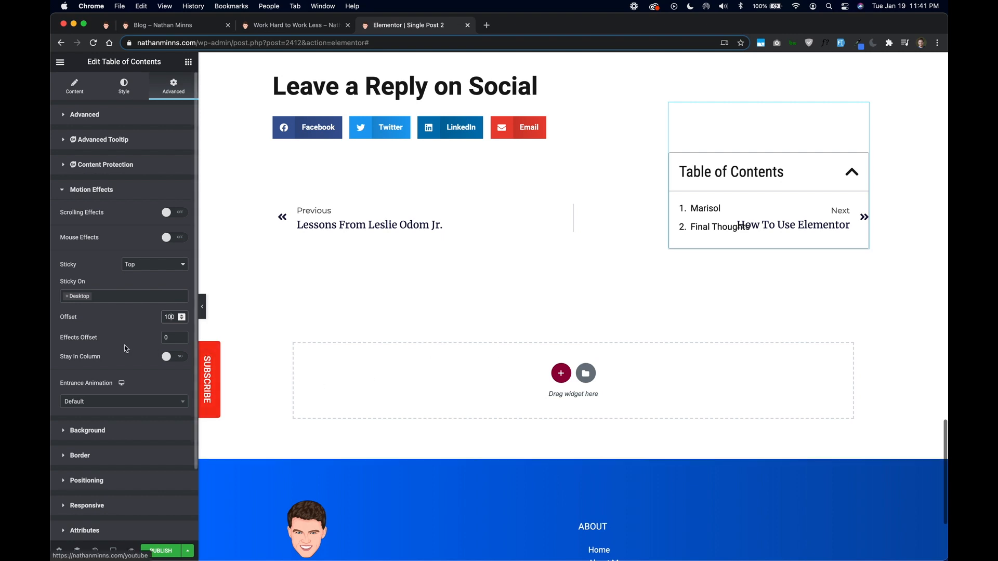
pyautogui.click(170, 357)
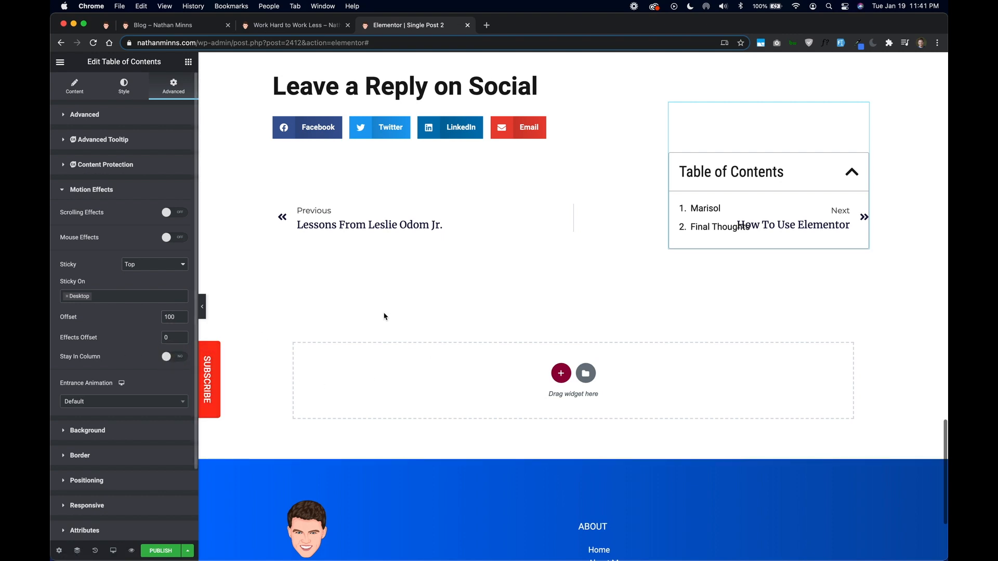
pyautogui.click(185, 354)
pyautogui.scroll(5, 288, 327)
pyautogui.scroll(-7, 288, 328)
pyautogui.scroll(12, 288, 326)
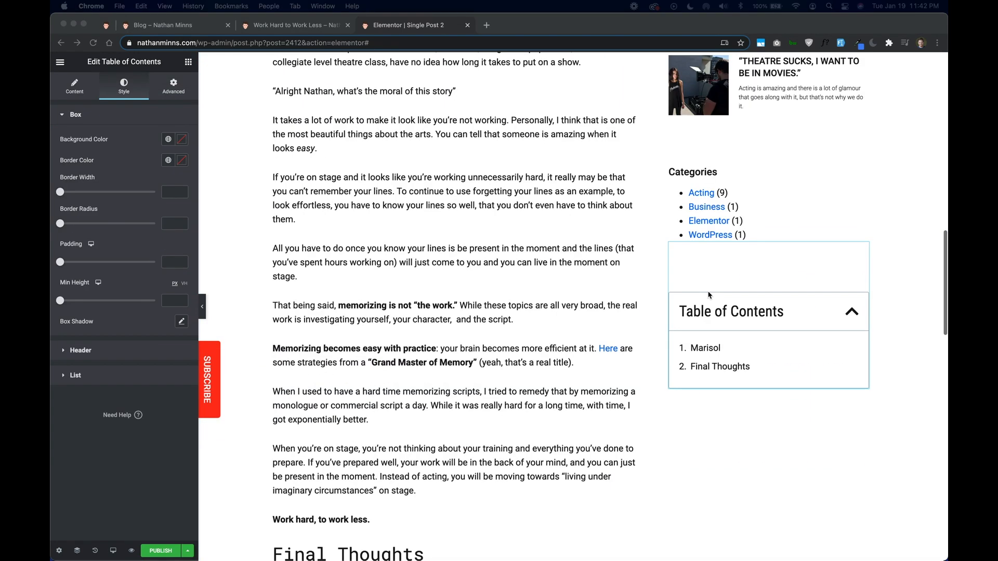
# Set the TOC list's hover text colour to the global Dark Blue.
pyautogui.click(116, 81)
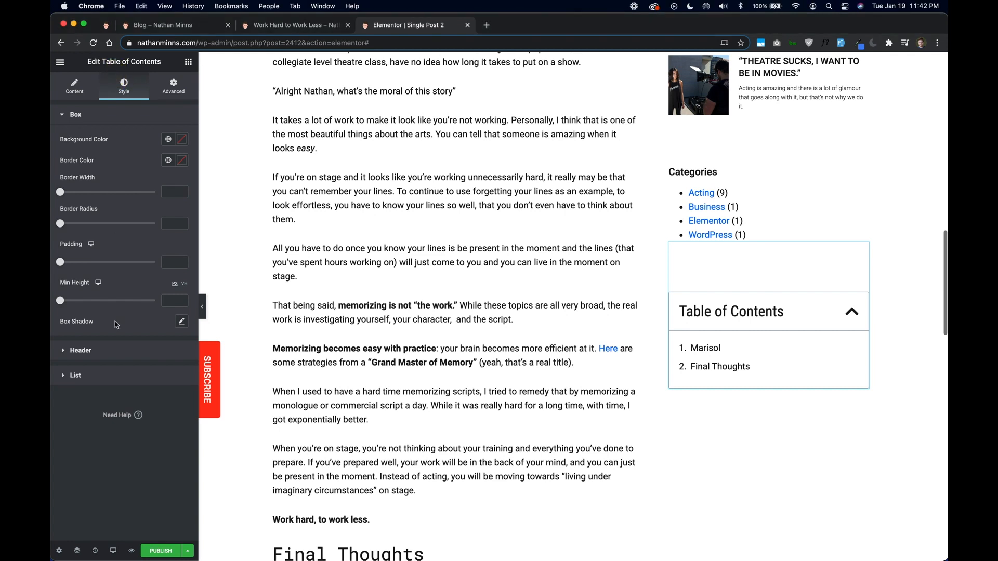
pyautogui.click(99, 378)
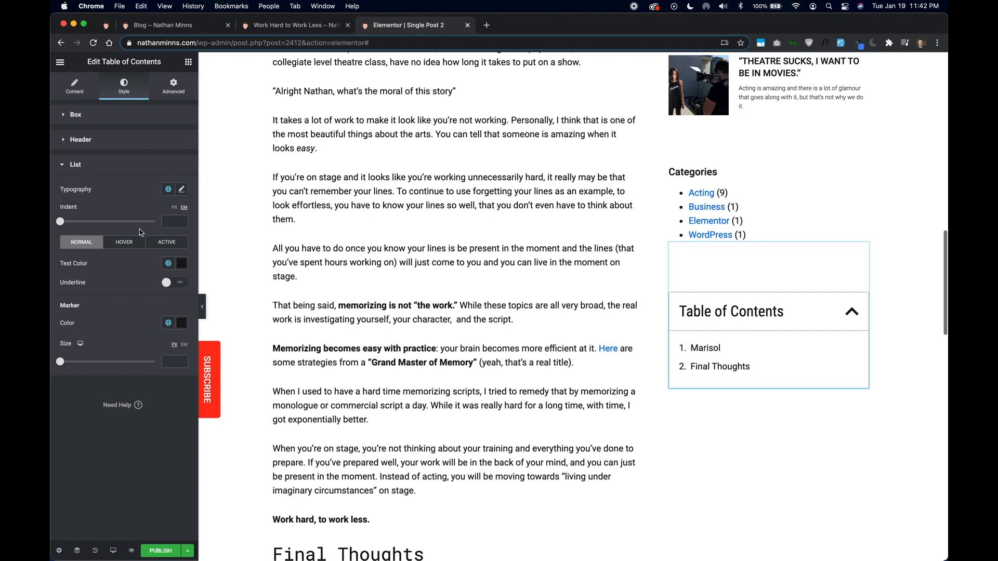
pyautogui.click(130, 242)
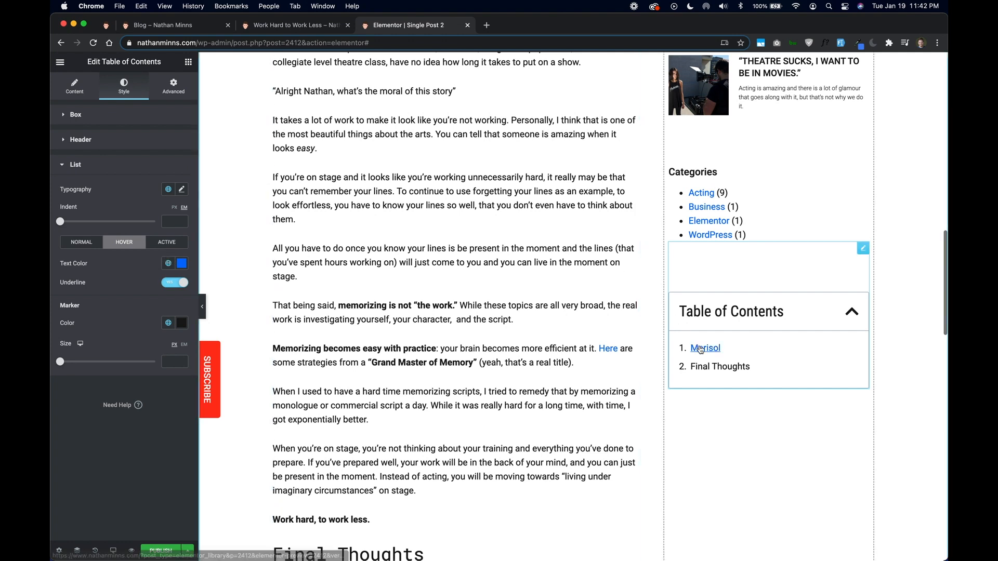
pyautogui.click(167, 263)
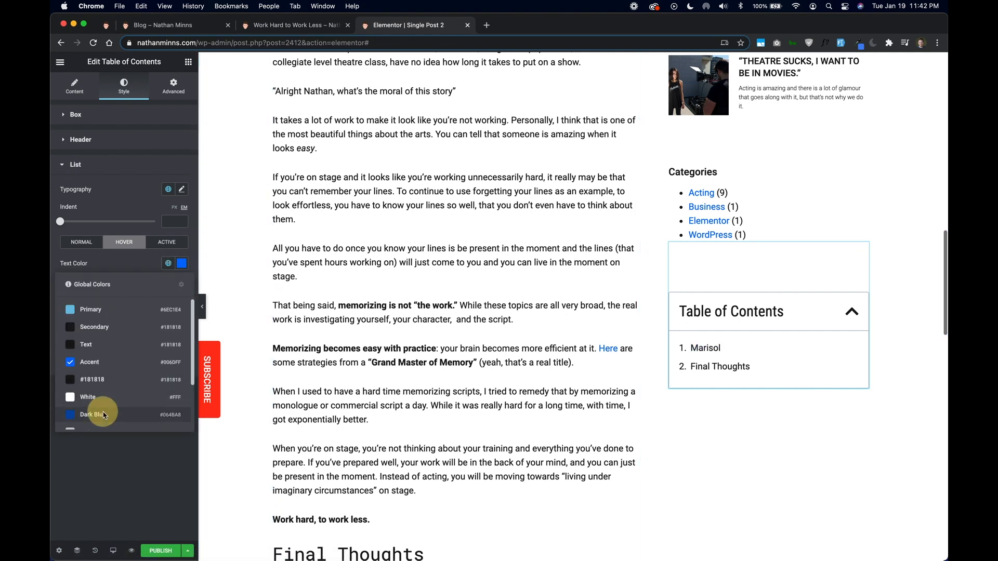
pyautogui.click(104, 411)
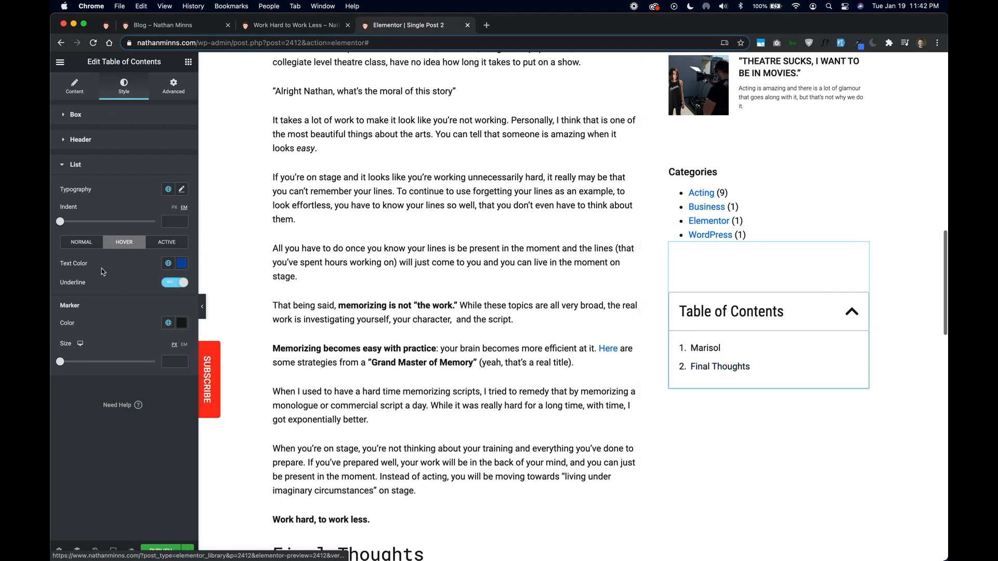
# Set the TOC list's active text colour to the global Accent blue.
pyautogui.click(167, 242)
pyautogui.click(168, 264)
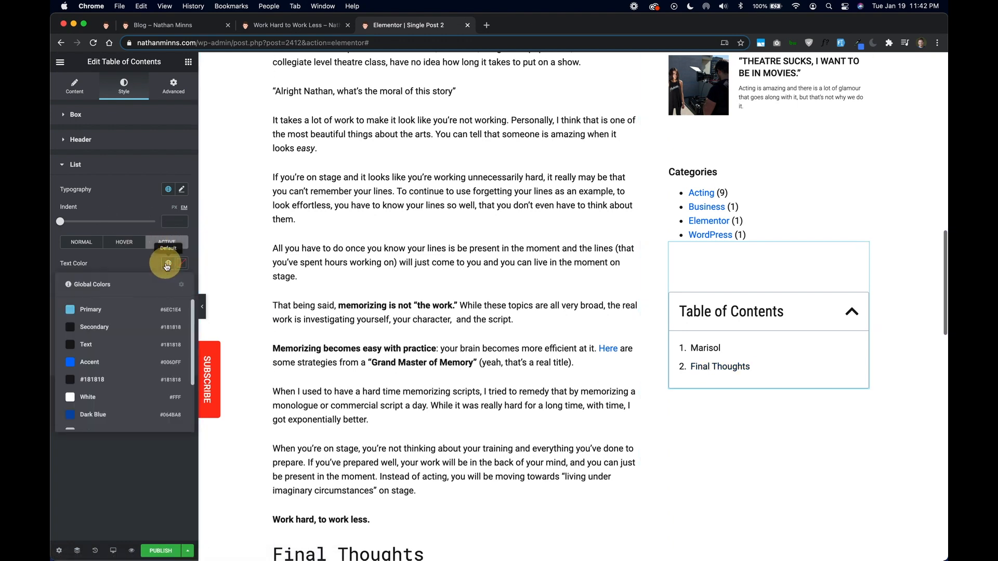
pyautogui.click(108, 363)
pyautogui.scroll(-6, 378, 341)
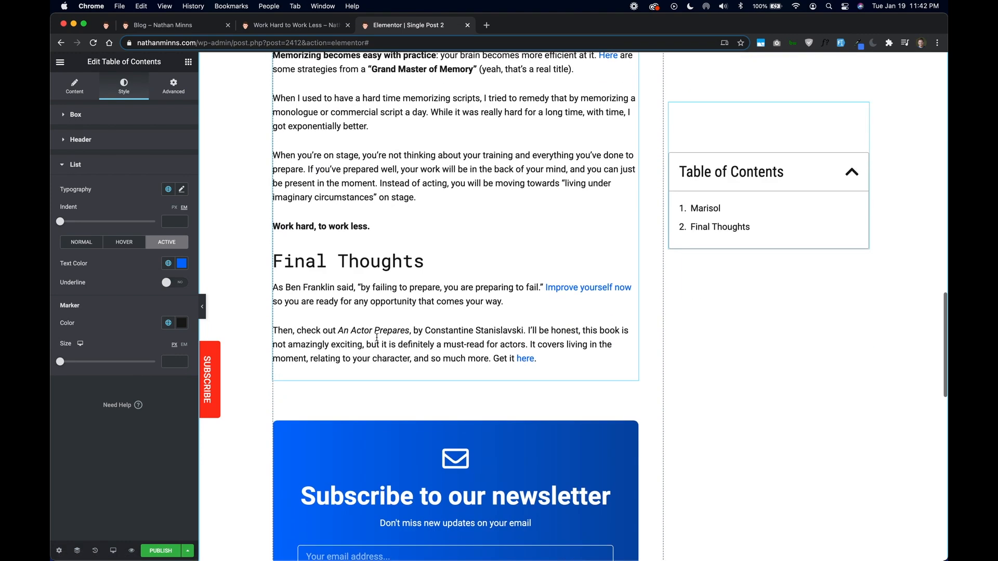
pyautogui.scroll(5, 378, 341)
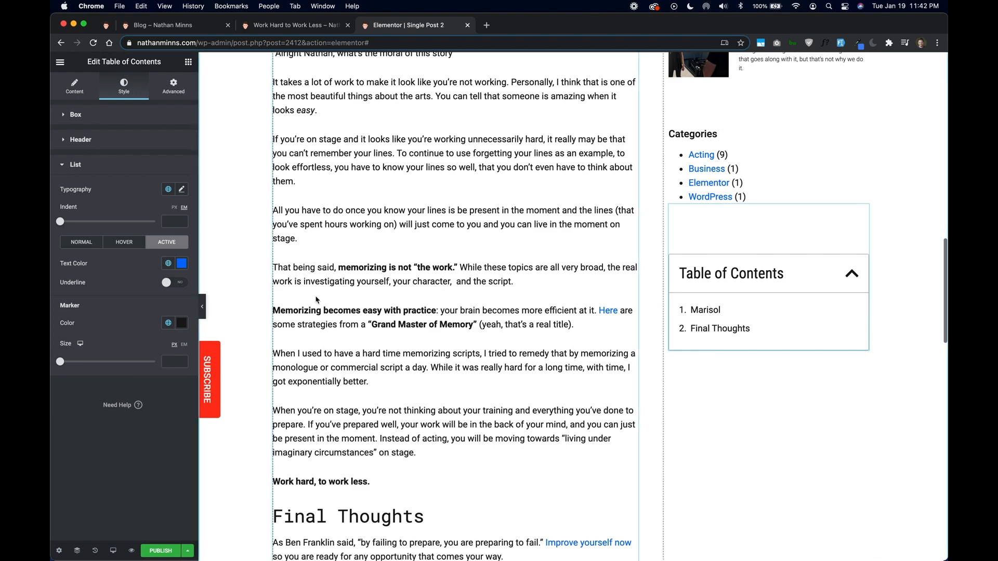
pyautogui.scroll(-5, 317, 300)
pyautogui.scroll(-12, 317, 300)
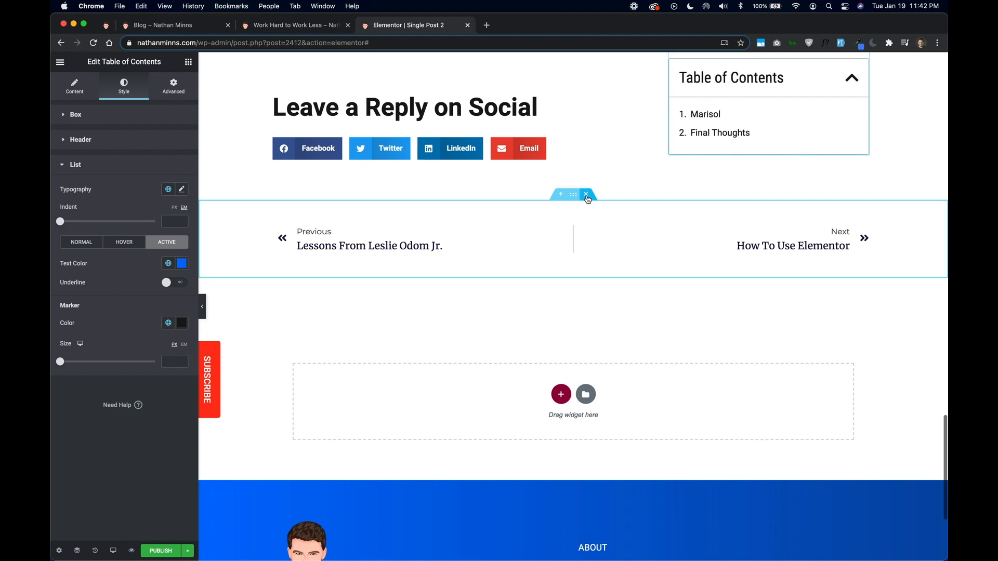
# Scroll the live post to review its Related Posts area.
pyautogui.click(312, 27)
pyautogui.scroll(-6, 364, 340)
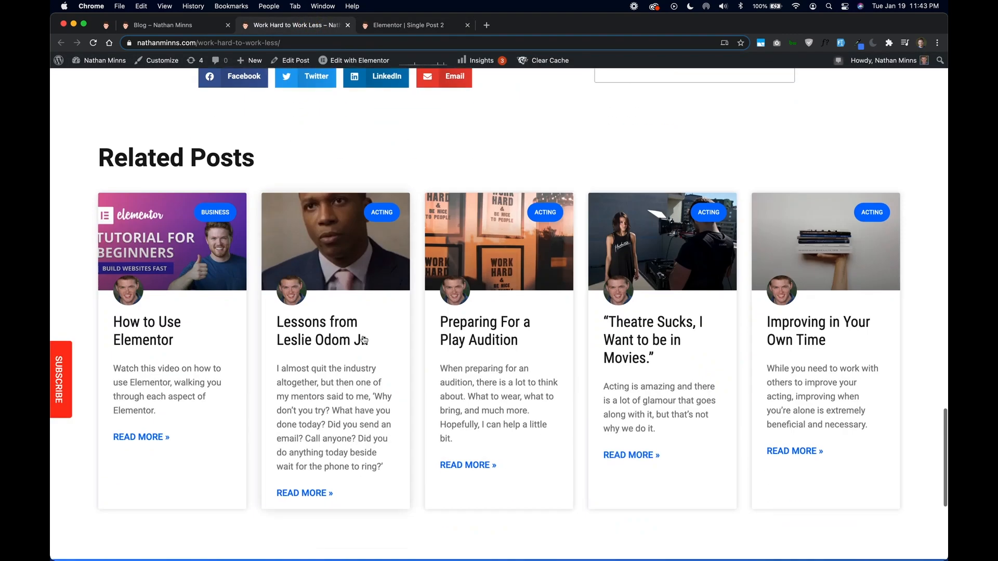
pyautogui.scroll(-2, 364, 339)
pyautogui.scroll(2, 364, 339)
# Delete the post navigation section and add a single-column section below the social share buttons.
pyautogui.click(408, 25)
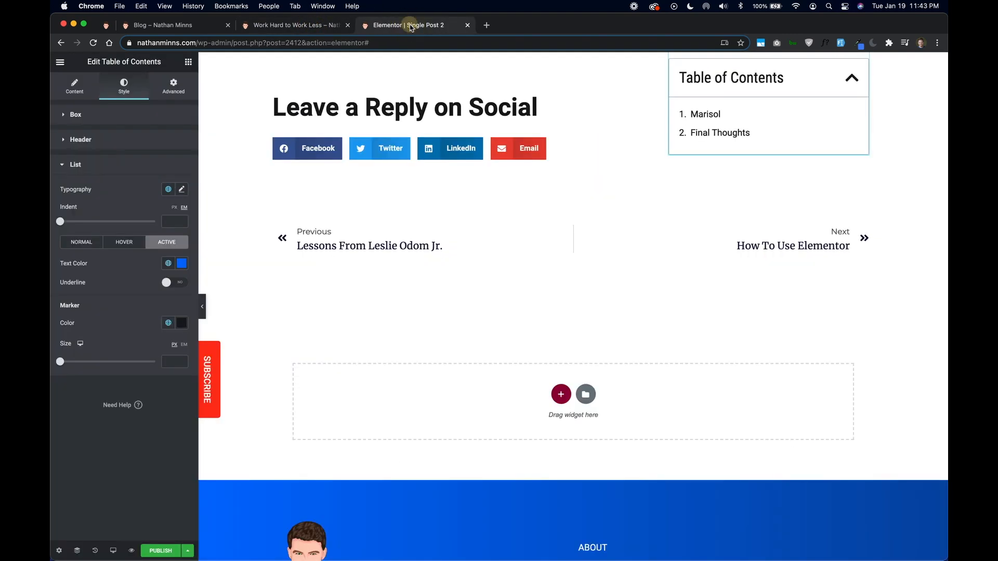
pyautogui.click(585, 195)
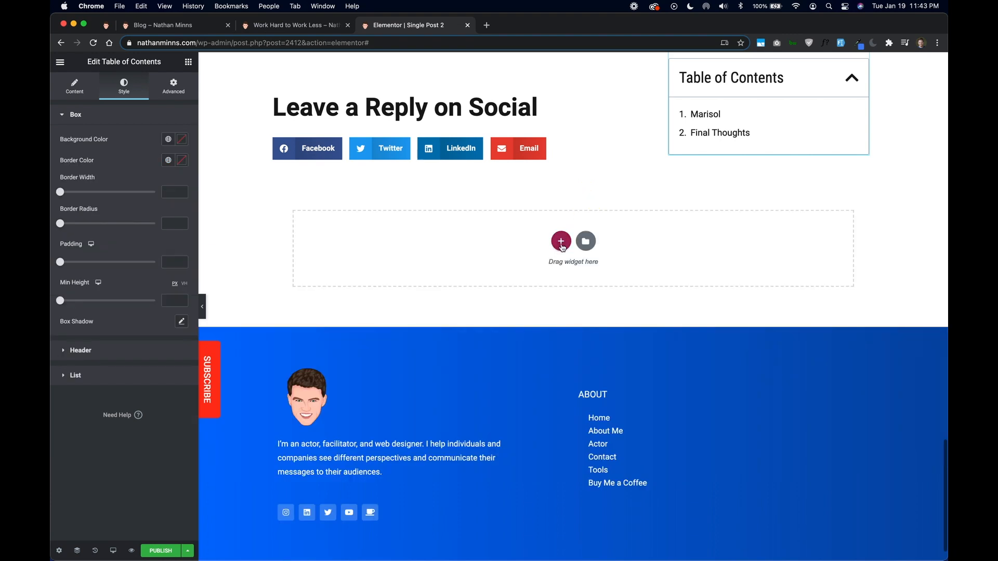
pyautogui.click(367, 270)
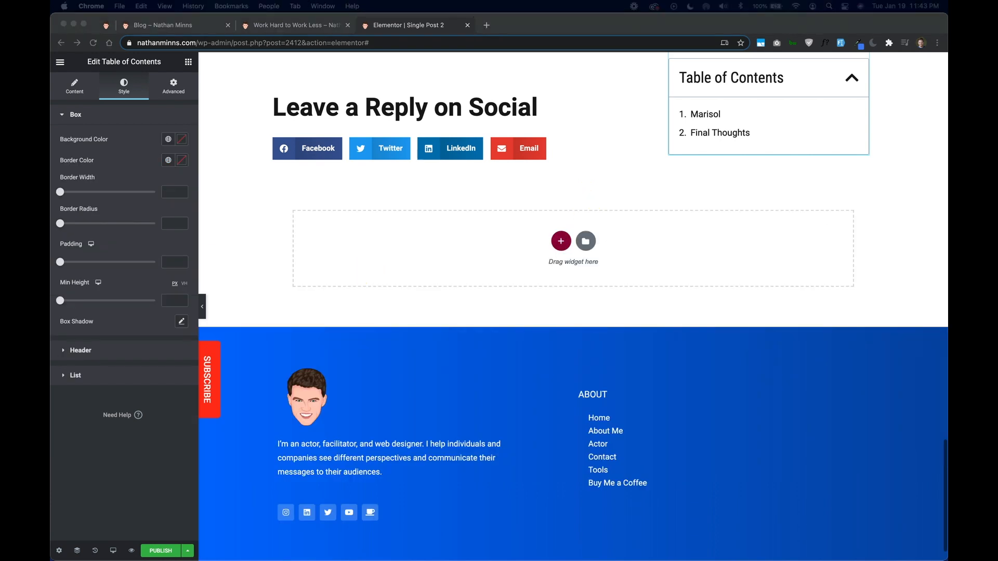
pyautogui.click(561, 241)
pyautogui.click(414, 275)
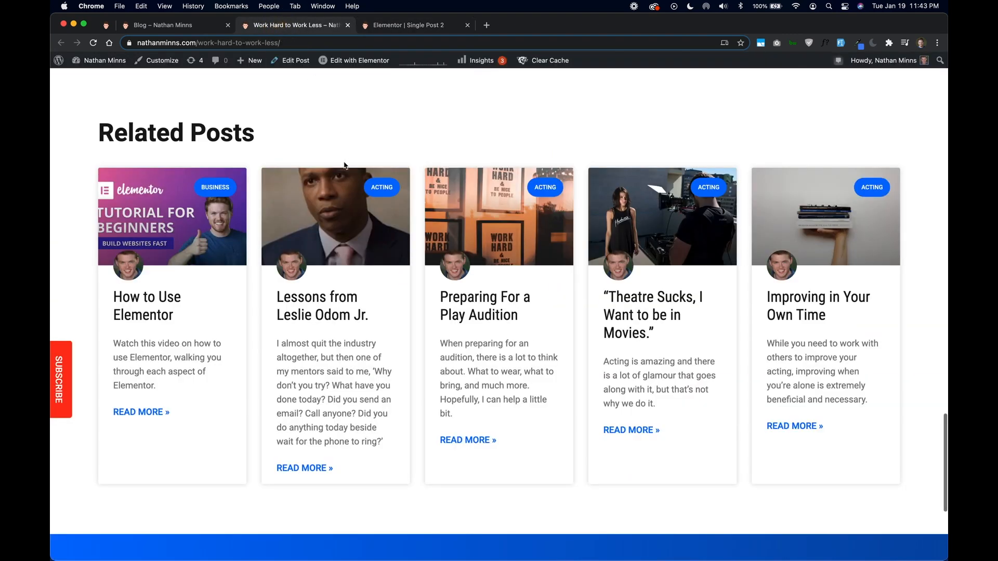
# Select the Related Posts heading text on the live post for reference.
pyautogui.moveTo(159, 131); pyautogui.dragTo(339, 147)
pyautogui.click(340, 151)
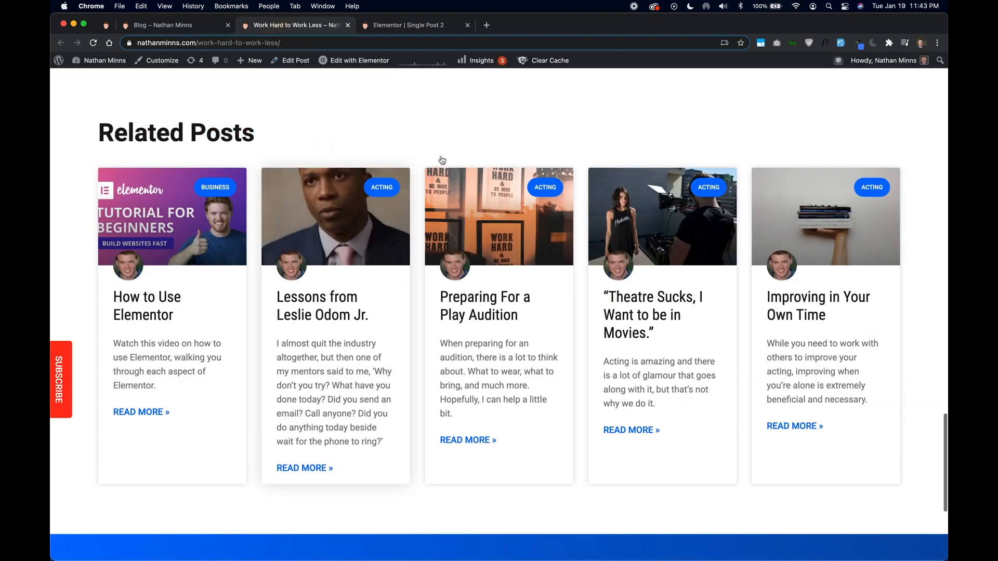
pyautogui.click(399, 27)
# Add a heading reading 'Related Posts' to the new section.
pyautogui.moveTo(146, 411); pyautogui.dragTo(559, 209)
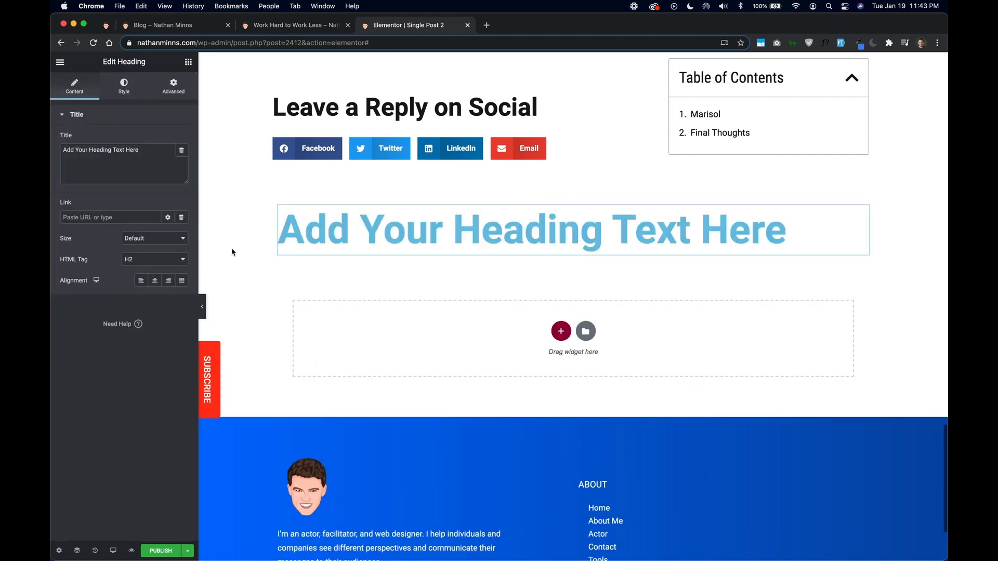
pyautogui.tripleClick(141, 164)
pyautogui.write('Relate')
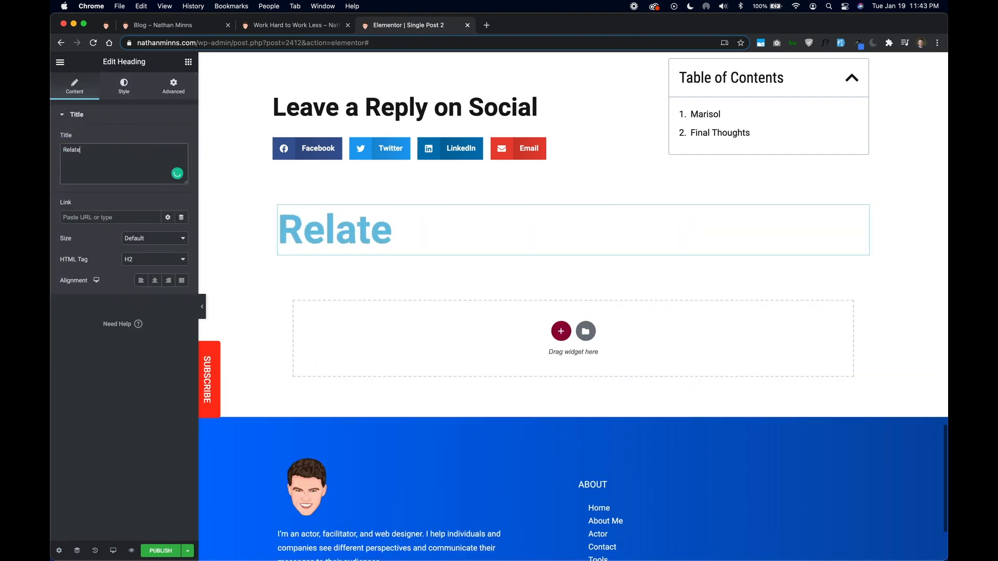
pyautogui.write('d Posts')
# Add a Posts widget below the Related Posts heading.
pyautogui.click(189, 62)
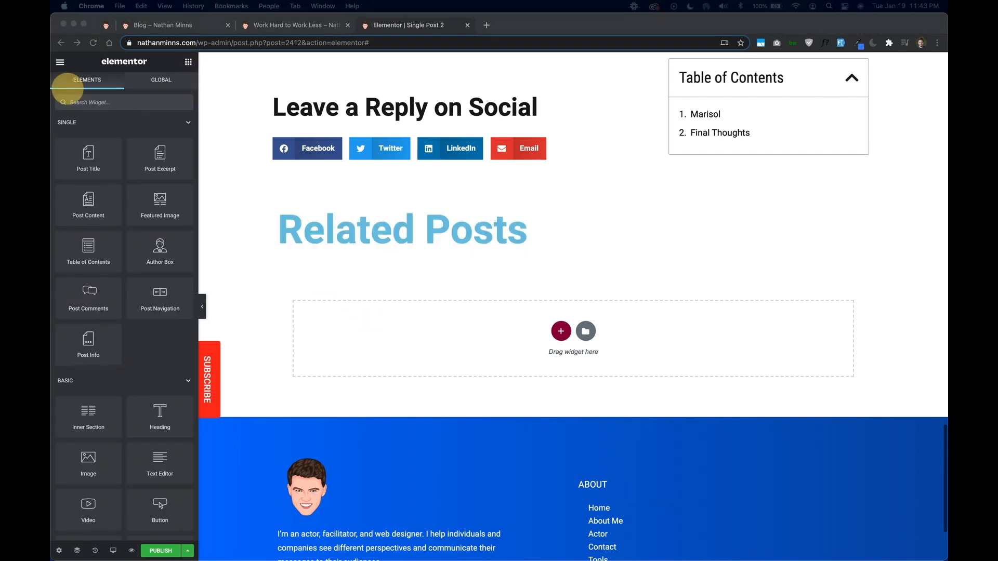
pyautogui.click(174, 102)
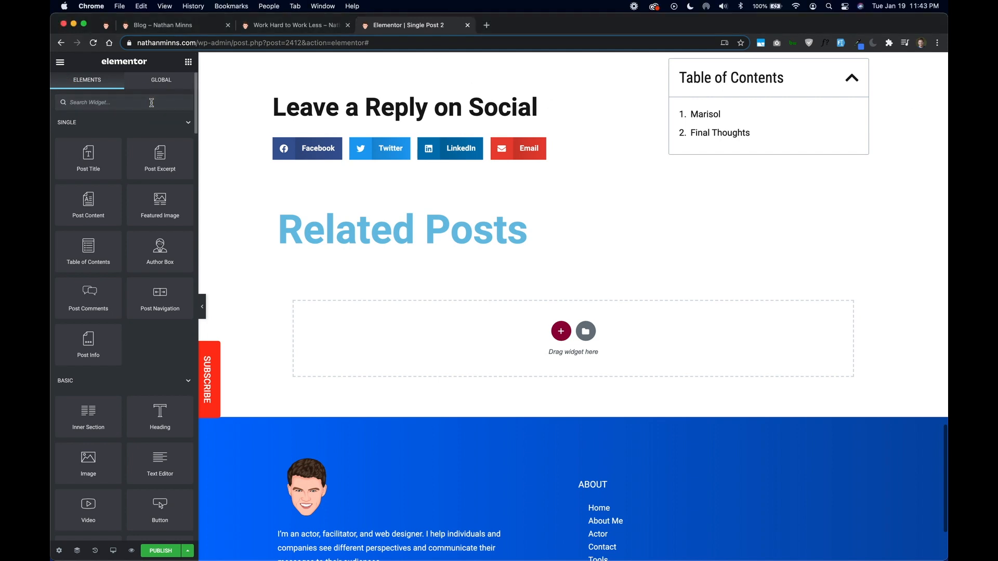
pyautogui.write('posts')
pyautogui.moveTo(171, 221); pyautogui.dragTo(423, 240)
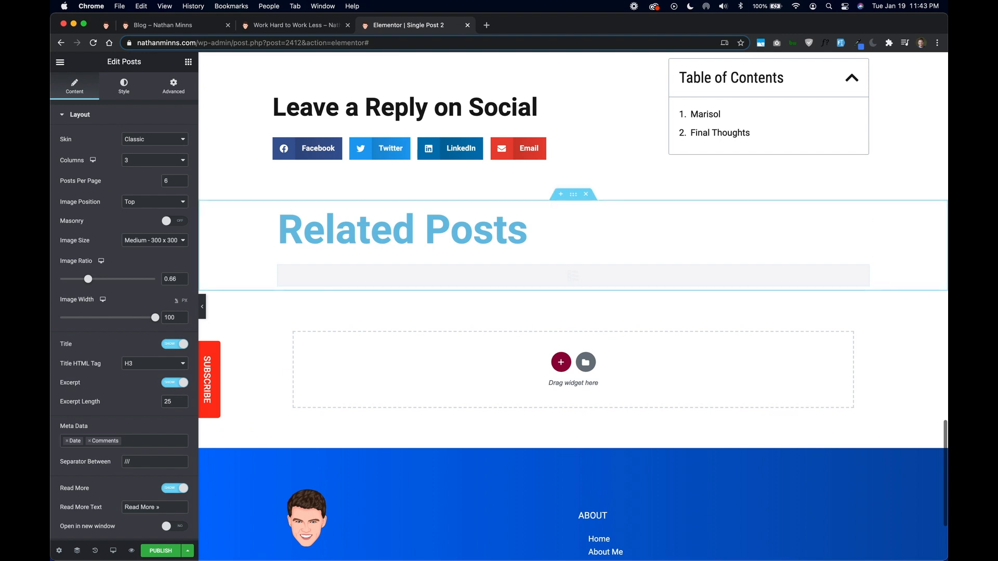
# Compare the new section against the live post's related posts.
pyautogui.scroll(2, 367, 207)
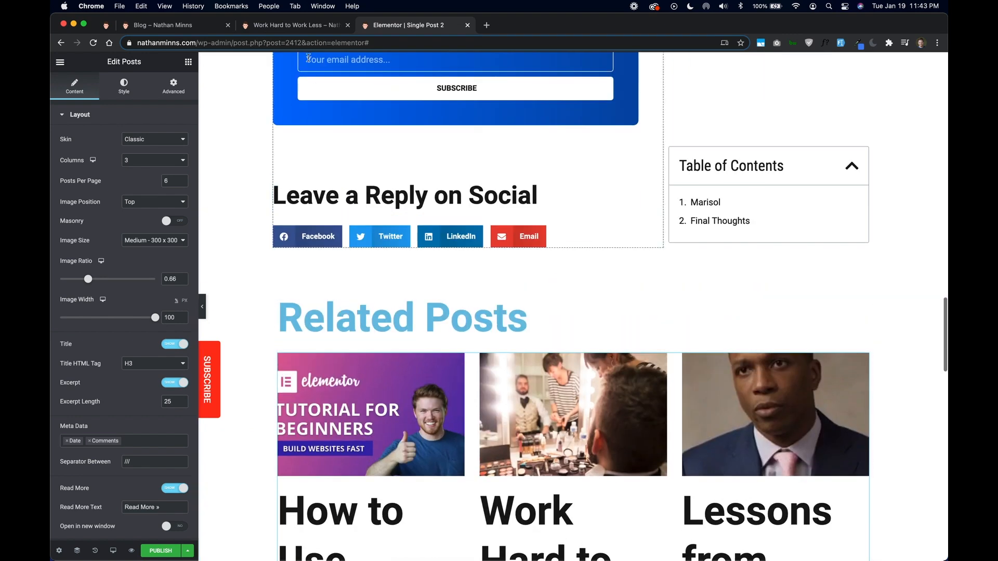
pyautogui.click(305, 26)
pyautogui.scroll(3, 245, 223)
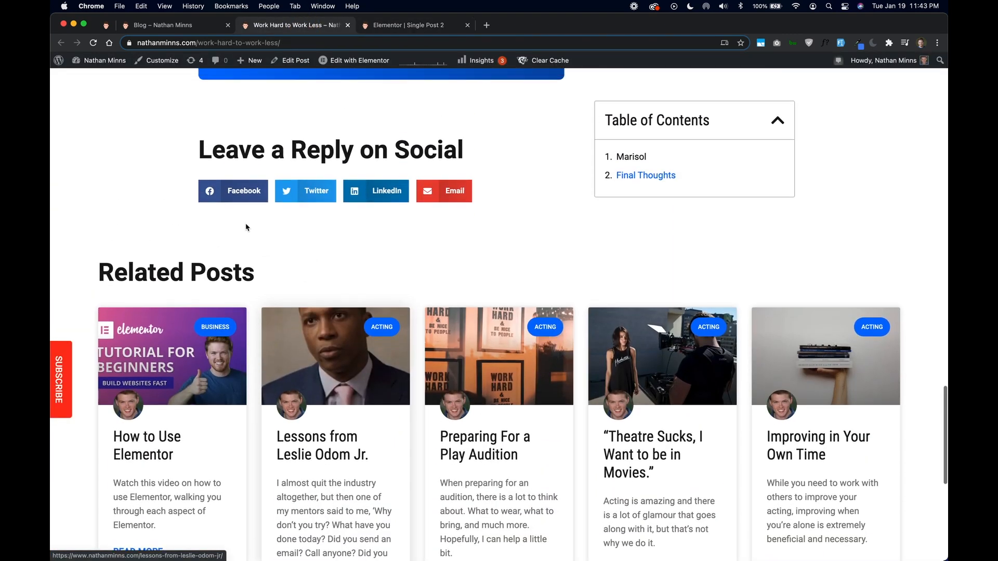
pyautogui.click(403, 23)
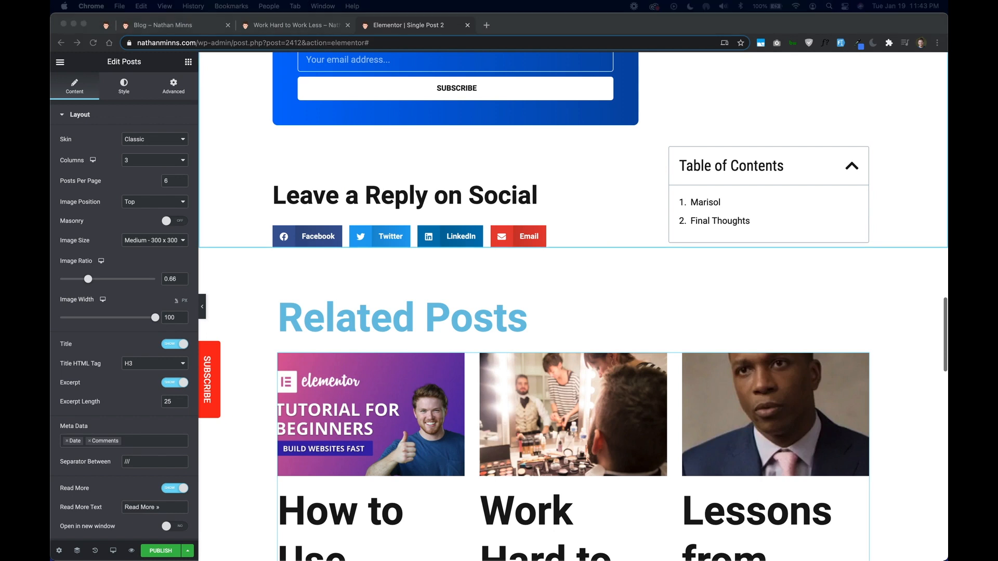
pyautogui.click(430, 323)
# Set the Related Posts section's content width to 1600.
pyautogui.click(571, 283)
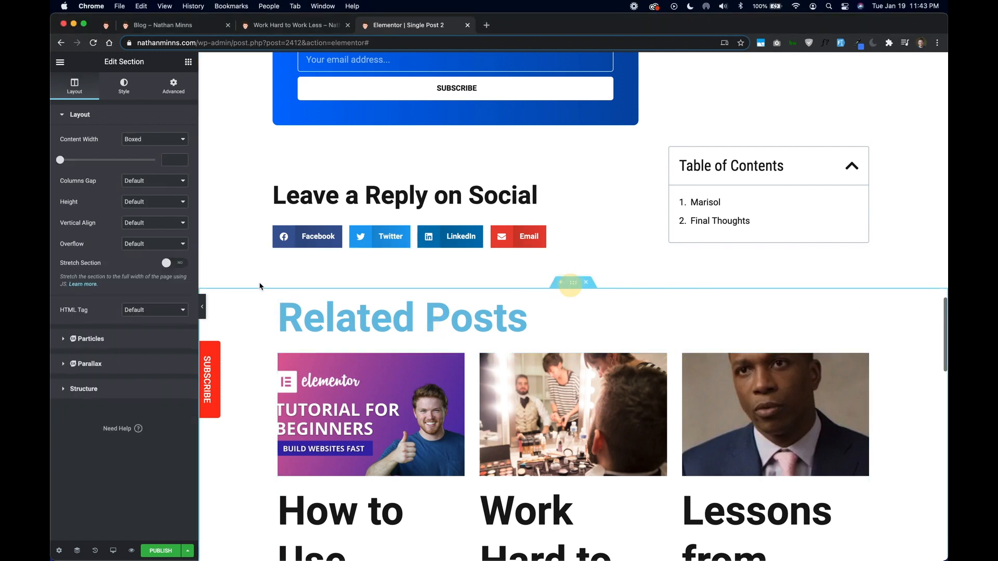
pyautogui.click(177, 159)
pyautogui.write('1600')
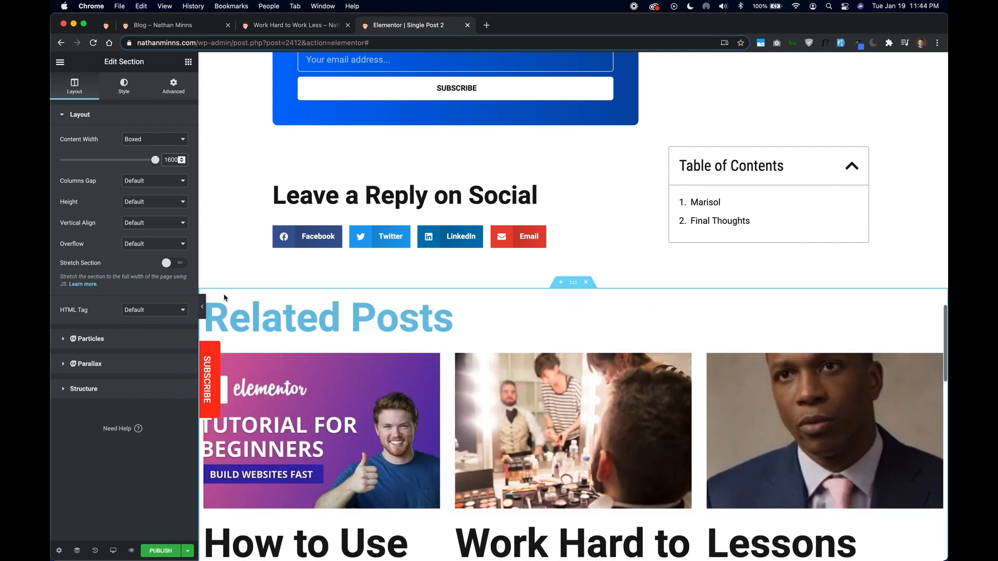
pyautogui.scroll(-3, 429, 390)
# Switch the Posts widget to the Cards skin with five posts in five columns.
pyautogui.click(455, 267)
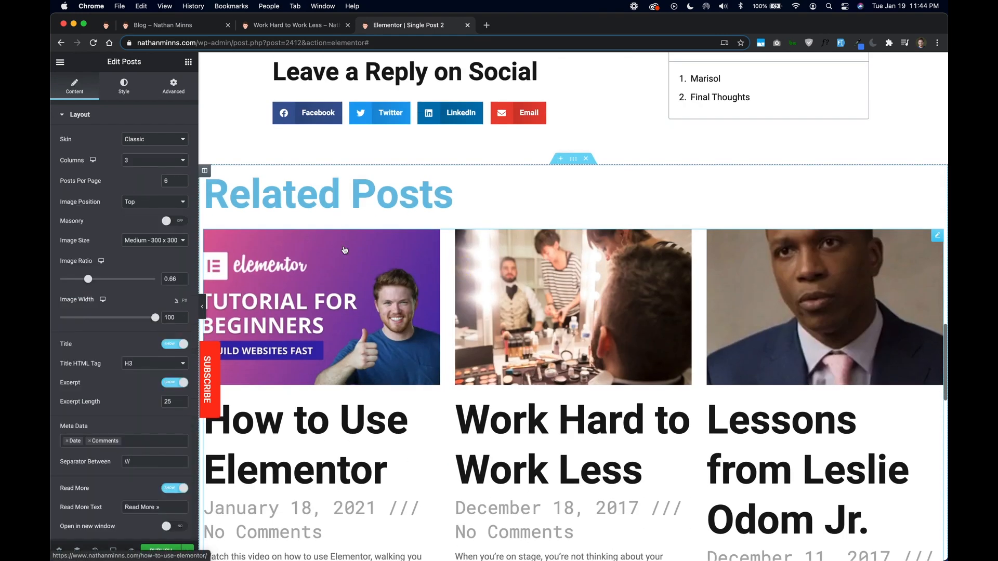
pyautogui.click(155, 160)
pyautogui.click(166, 182)
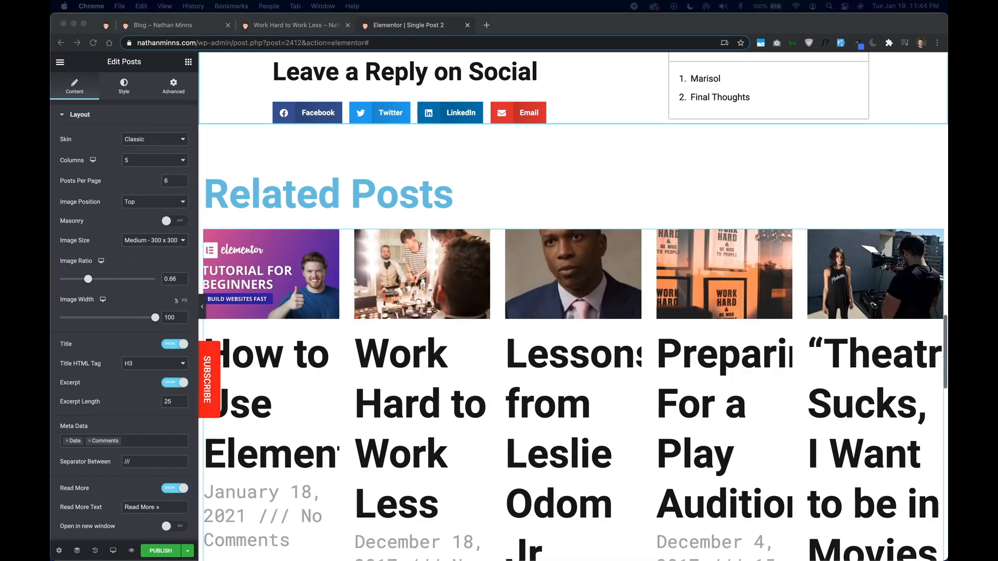
pyautogui.click(151, 139)
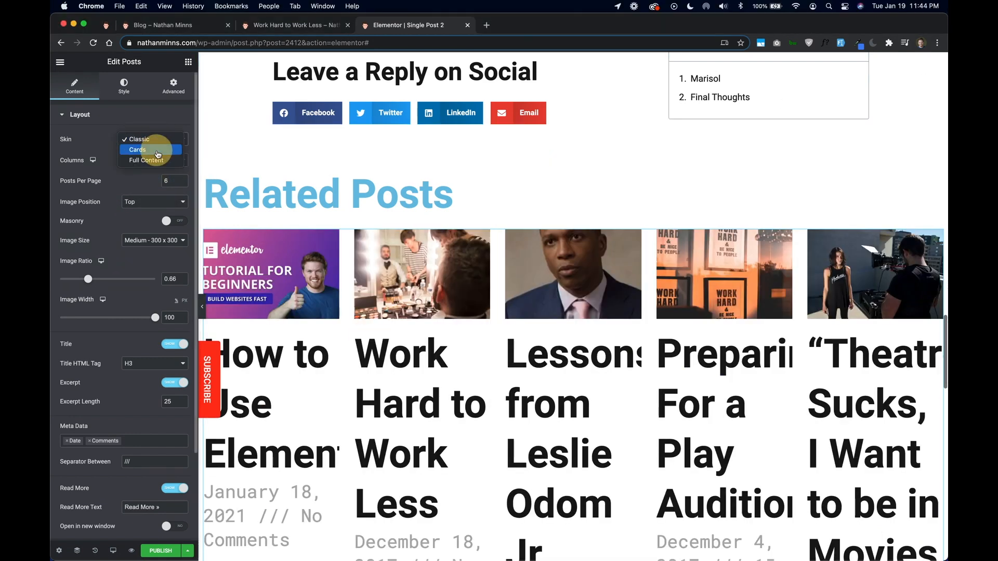
pyautogui.click(158, 151)
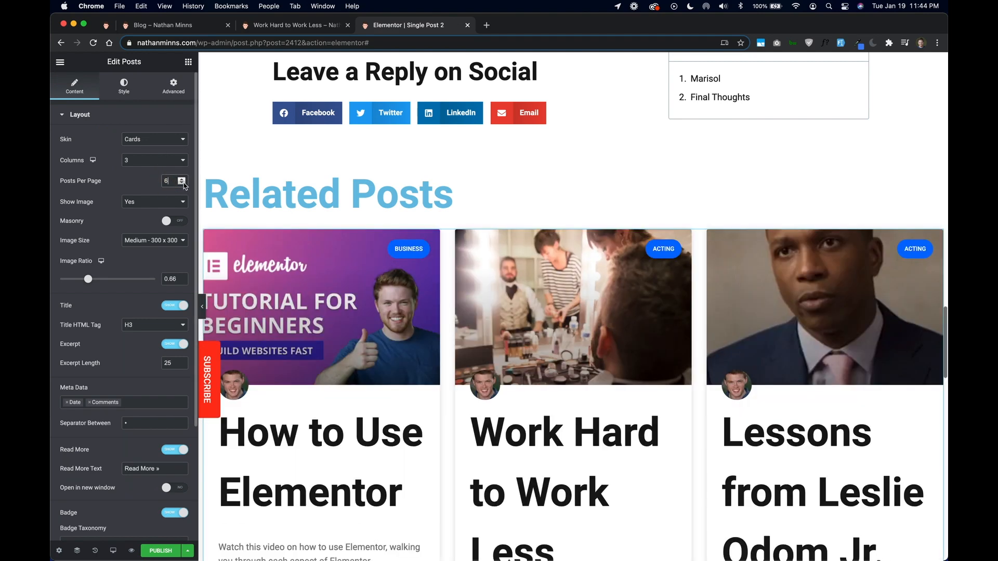
pyautogui.click(182, 183)
# Turn off author avatars on the cards and keep the layout at five columns.
pyautogui.scroll(-2, 148, 315)
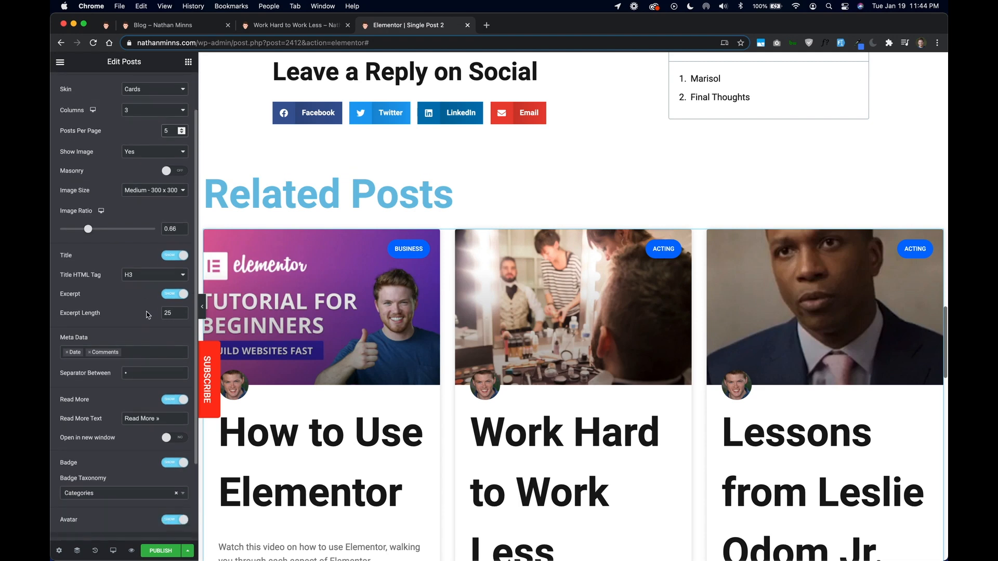
pyautogui.scroll(-4, 147, 315)
pyautogui.click(175, 419)
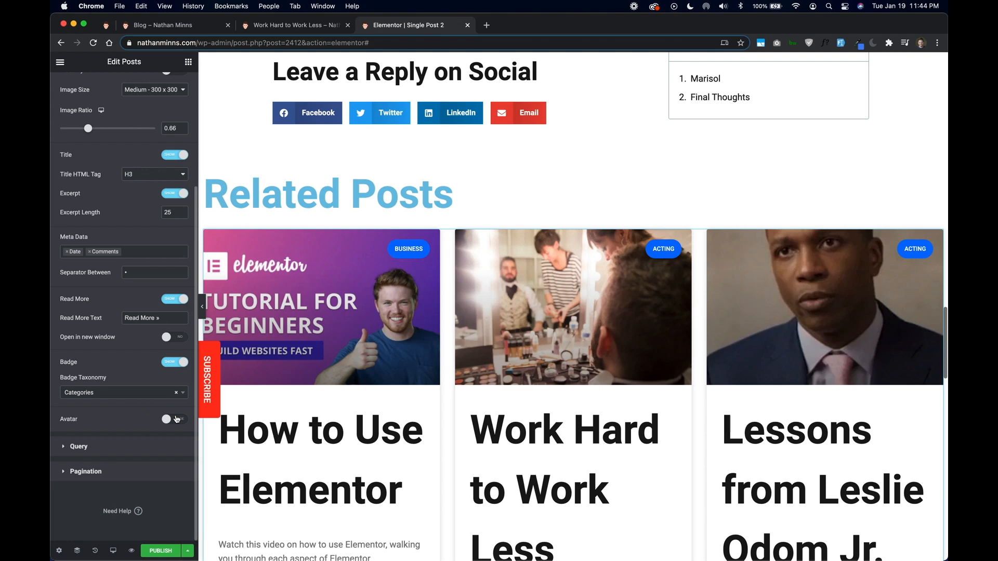
pyautogui.scroll(6, 122, 248)
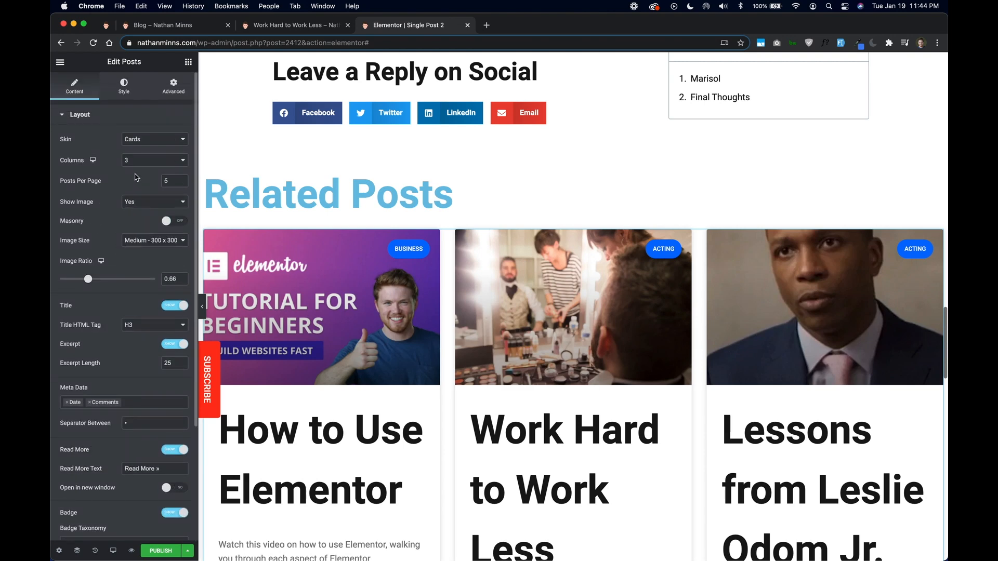
pyautogui.click(139, 160)
pyautogui.click(146, 190)
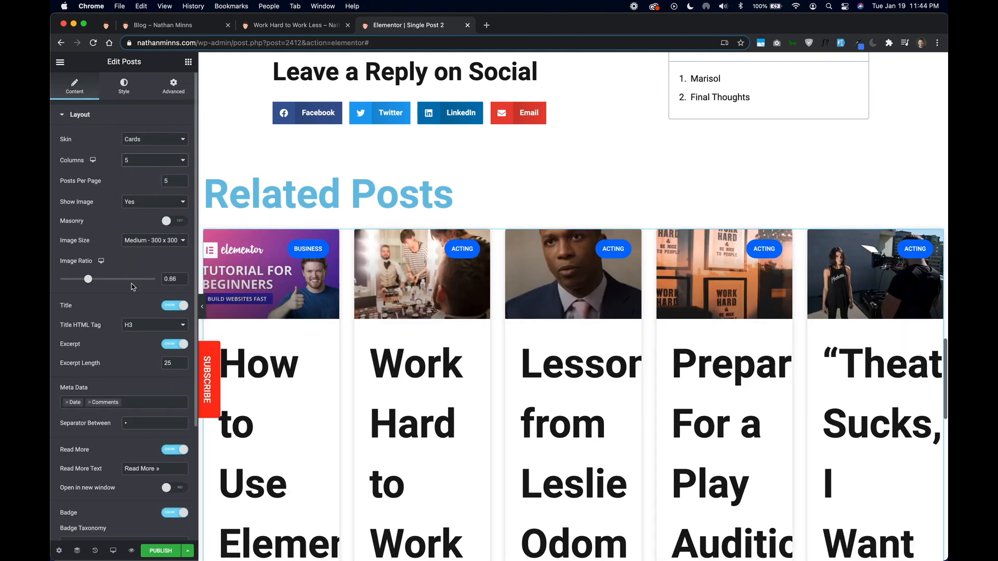
pyautogui.scroll(-6, 114, 363)
pyautogui.click(99, 444)
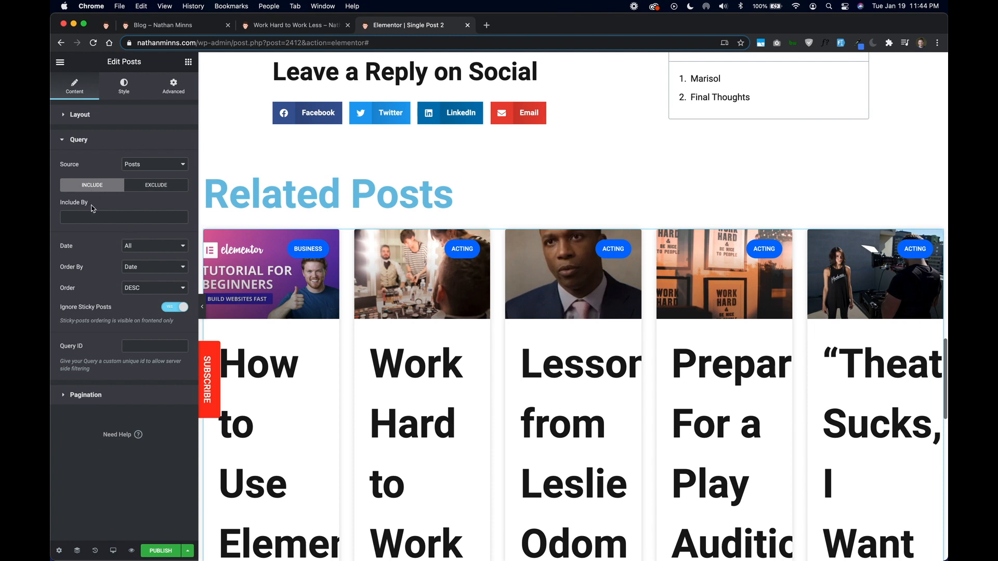
# Exclude the current post from the Related Posts query and enable Avoid Duplicates.
pyautogui.click(161, 187)
pyautogui.click(134, 217)
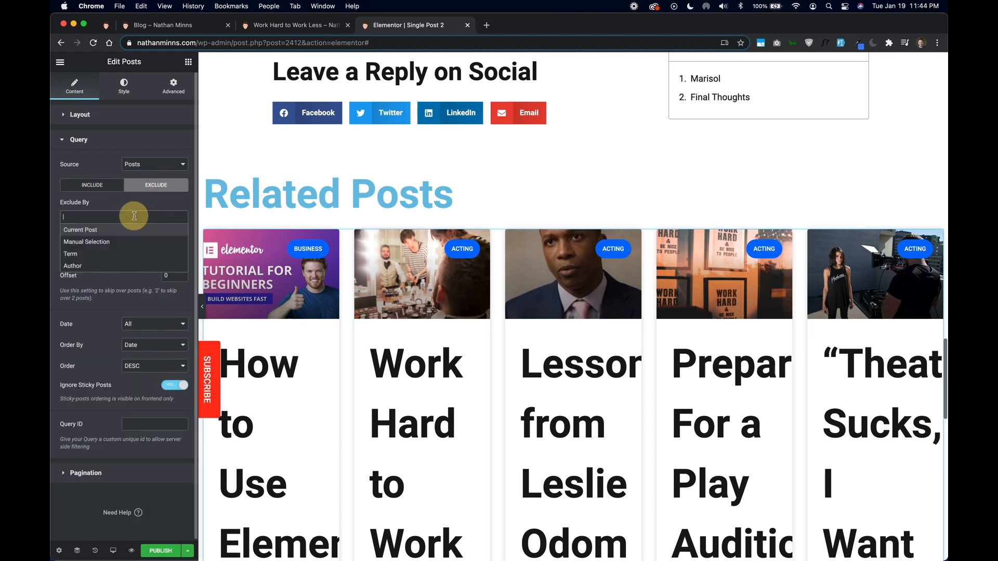
pyautogui.click(111, 233)
pyautogui.click(173, 238)
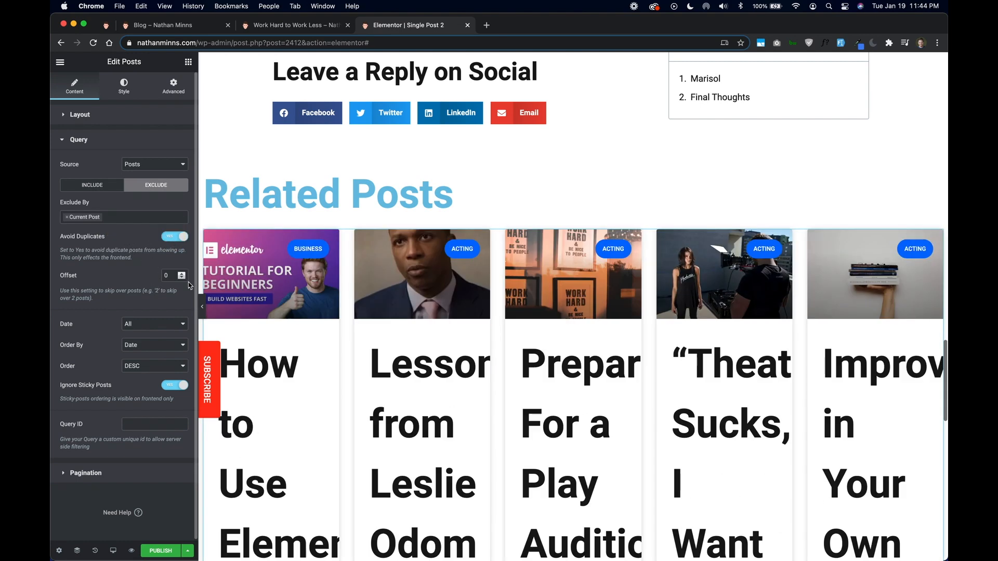
pyautogui.click(88, 473)
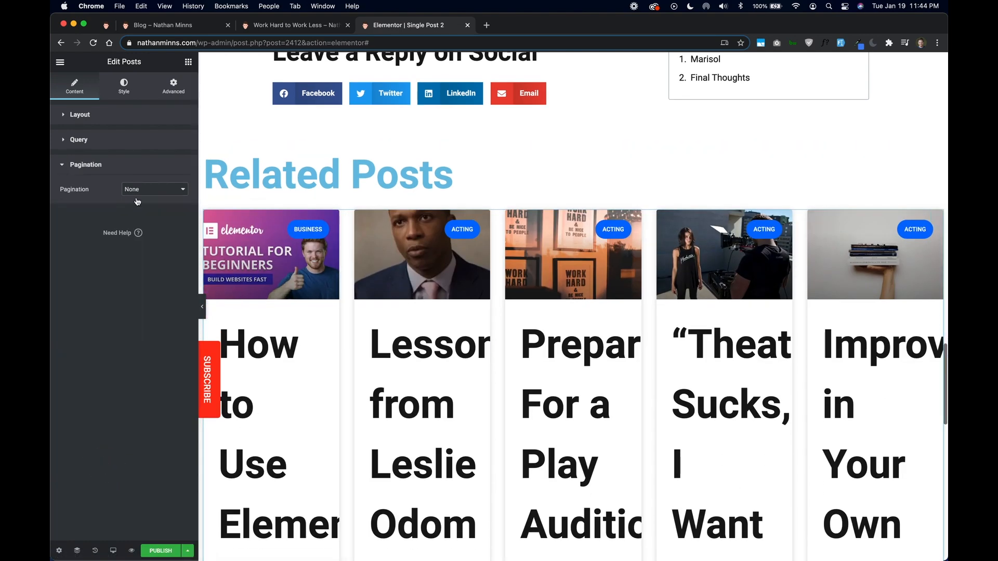
# Set the card titles' typography to the Small Header global font.
pyautogui.click(120, 90)
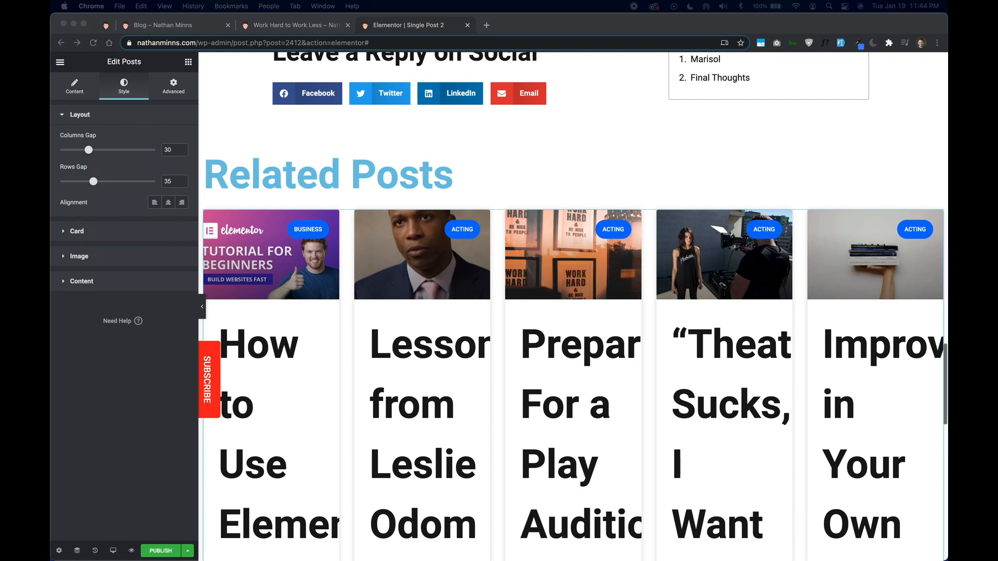
pyautogui.click(127, 92)
pyautogui.click(82, 281)
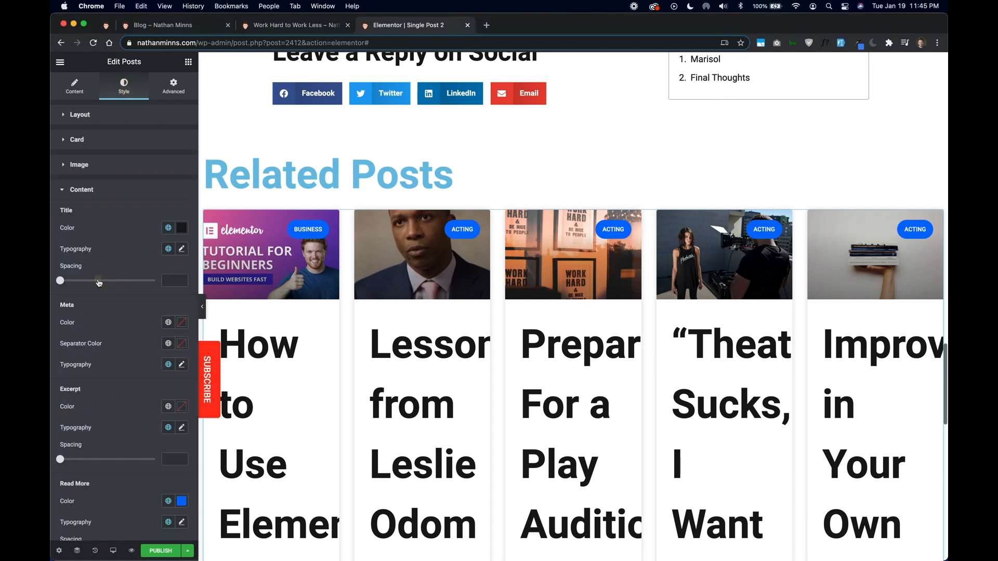
pyautogui.scroll(-3, 159, 254)
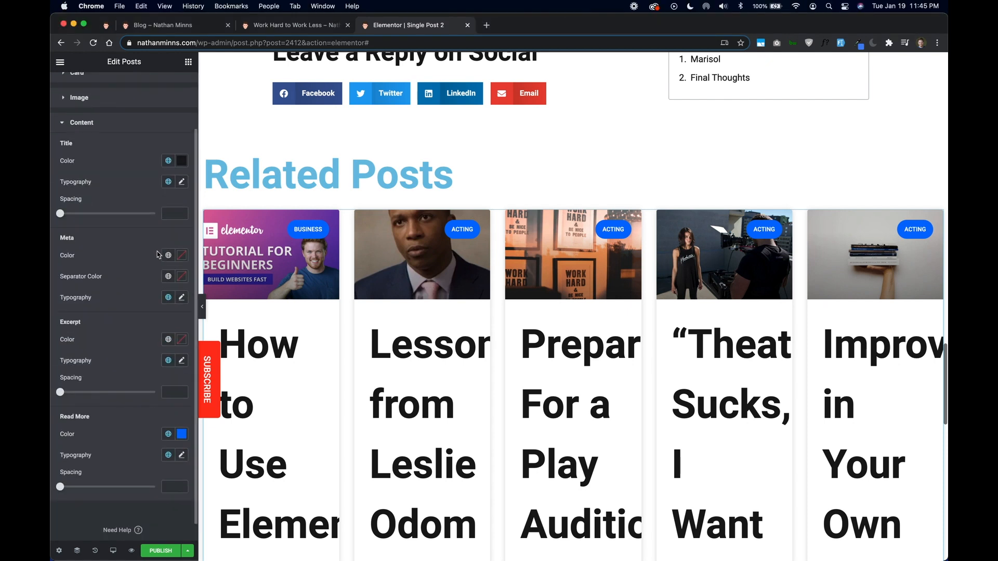
pyautogui.click(168, 182)
pyautogui.scroll(-3, 144, 308)
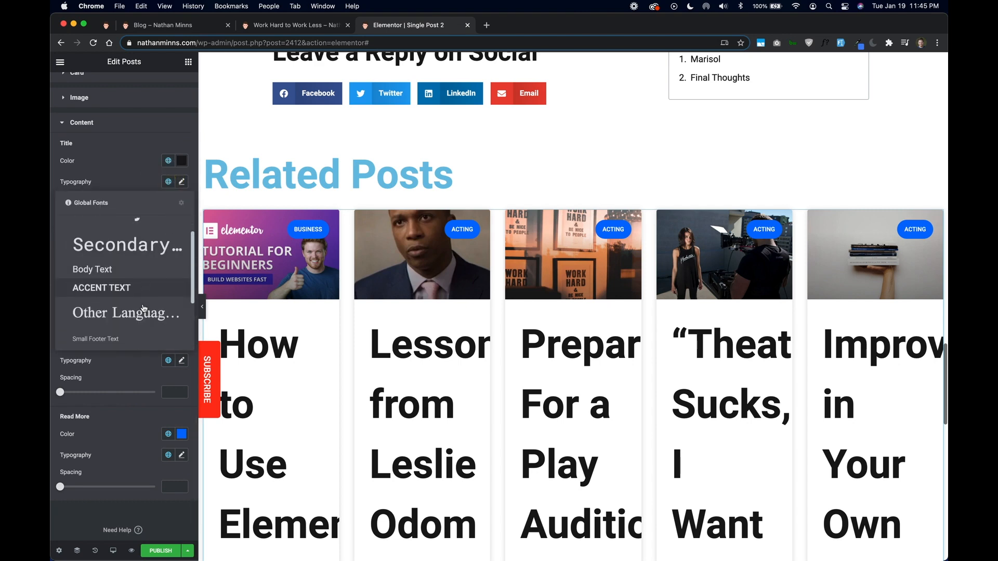
pyautogui.click(141, 304)
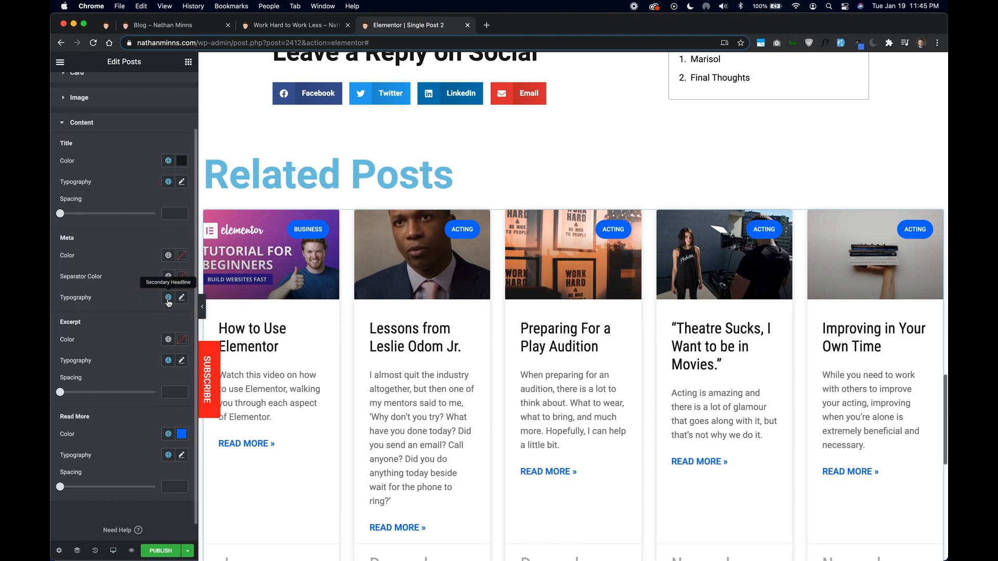
# Set the card meta typography to the Small Footer Text global font.
pyautogui.scroll(-1, 168, 303)
pyautogui.scroll(-2, 245, 374)
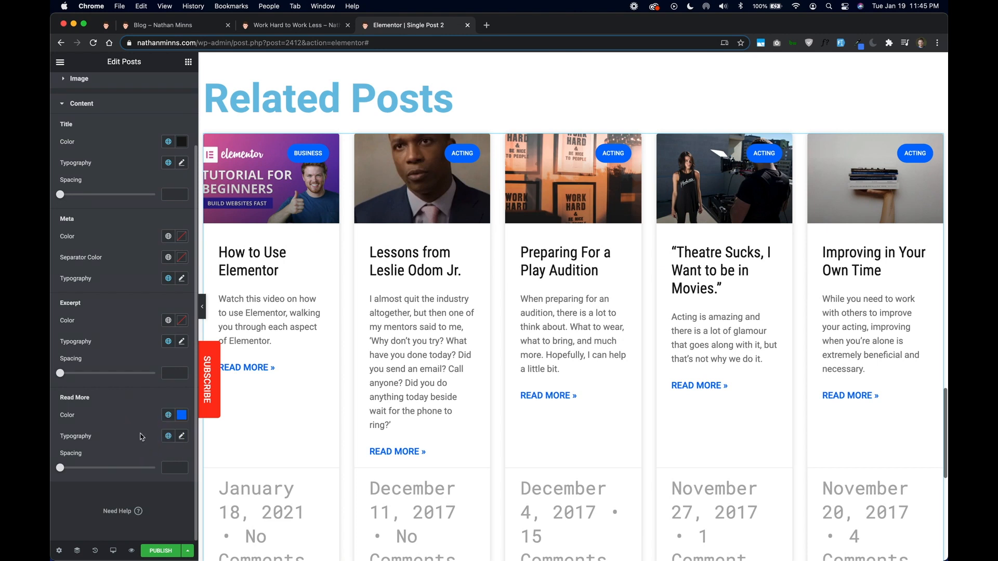
pyautogui.click(138, 315)
pyautogui.click(169, 279)
pyautogui.scroll(-4, 148, 358)
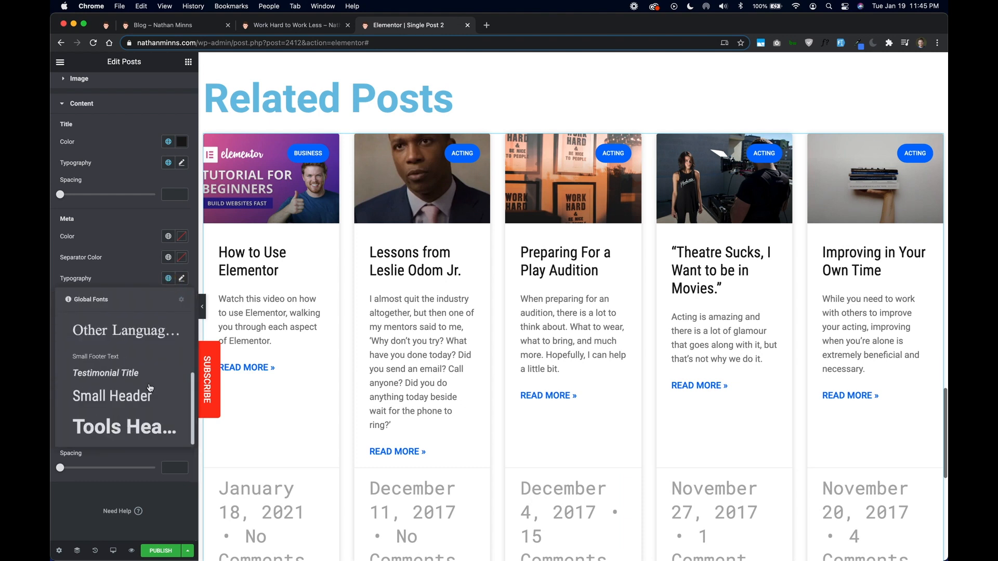
pyautogui.click(145, 357)
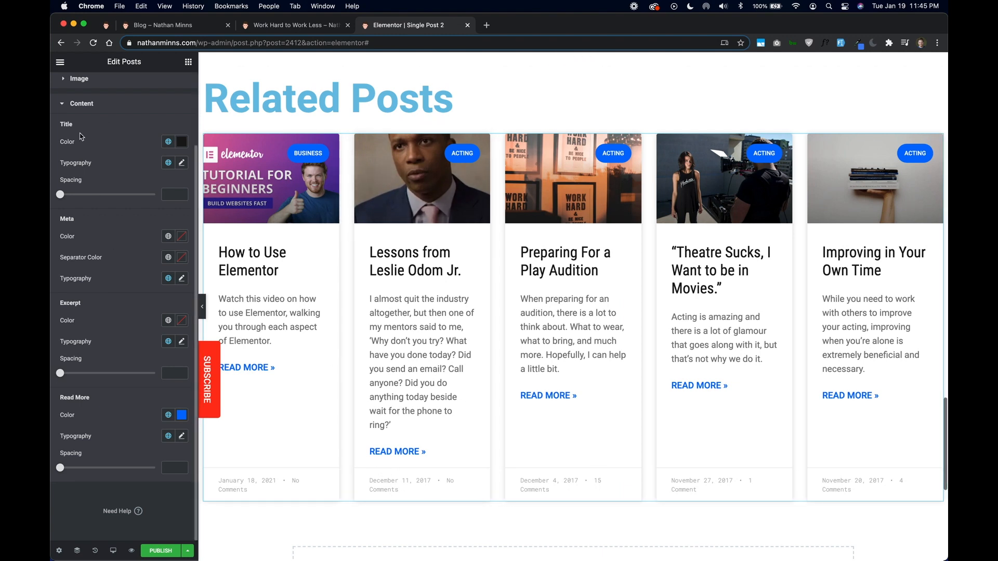
pyautogui.scroll(2, 77, 98)
pyautogui.click(78, 84)
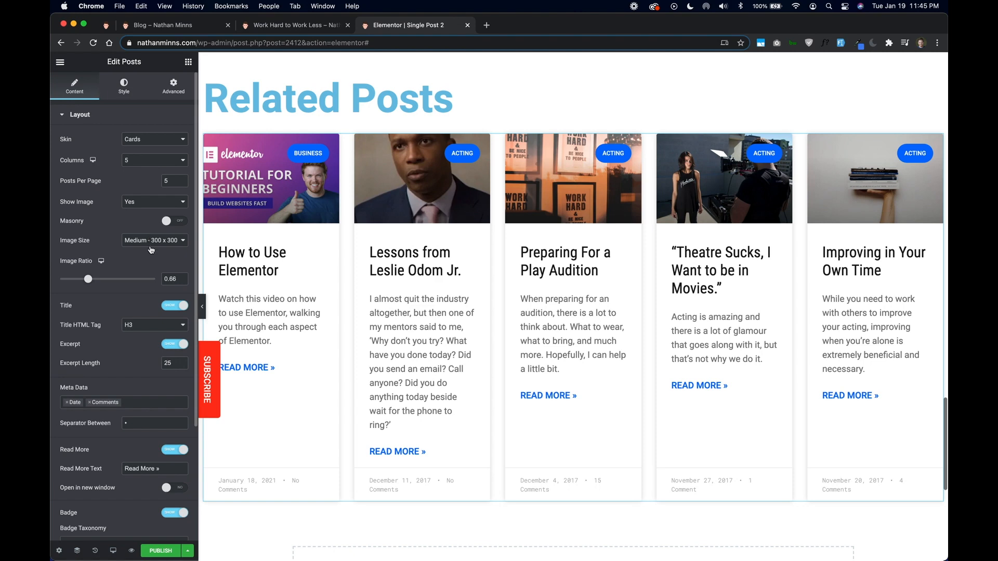
# Remove the Comments and Date meta tags from the Related Posts cards.
pyautogui.click(88, 406)
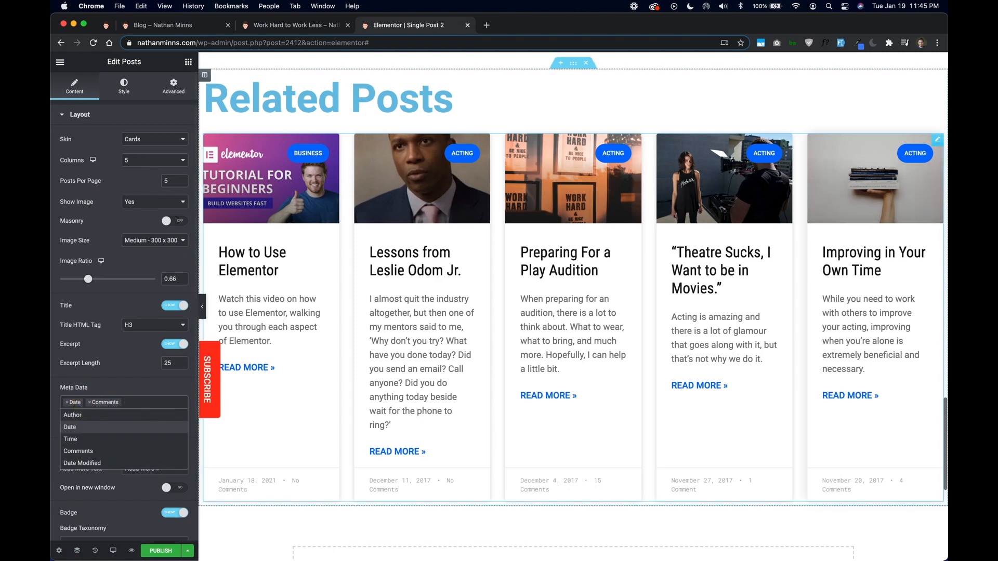
pyautogui.click(89, 402)
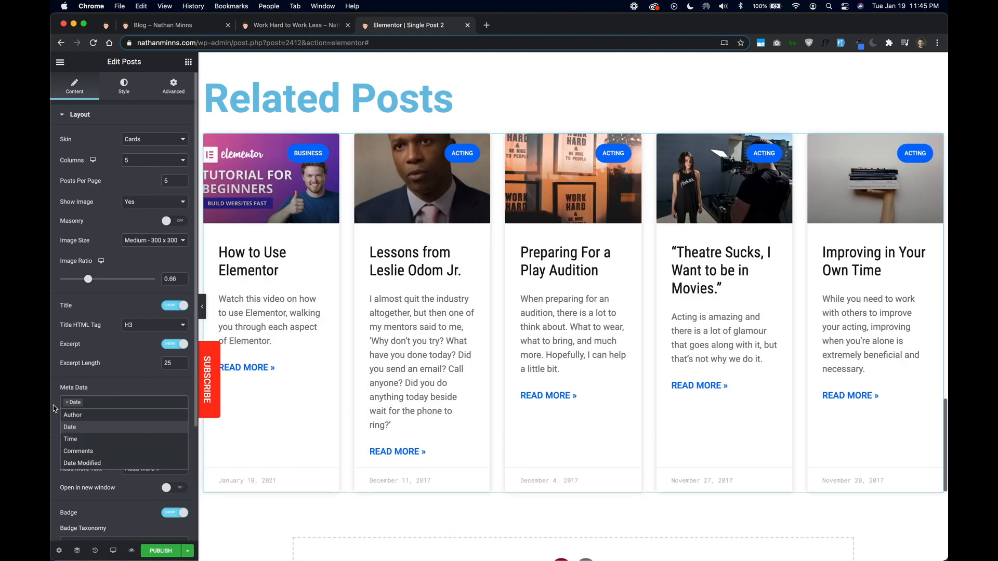
pyautogui.click(66, 403)
pyautogui.click(118, 386)
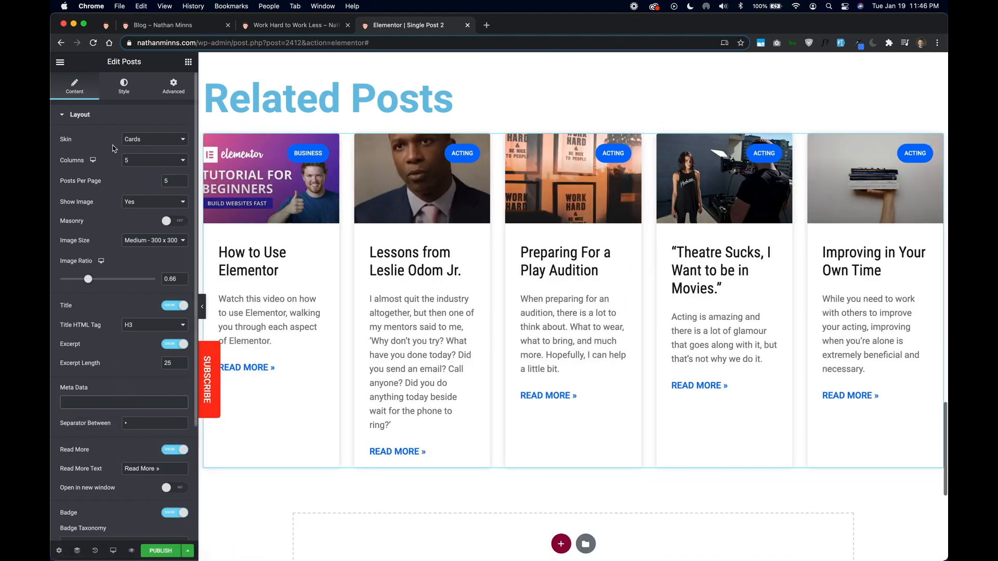
# Set the posts widget's top padding to 20.
pyautogui.click(175, 95)
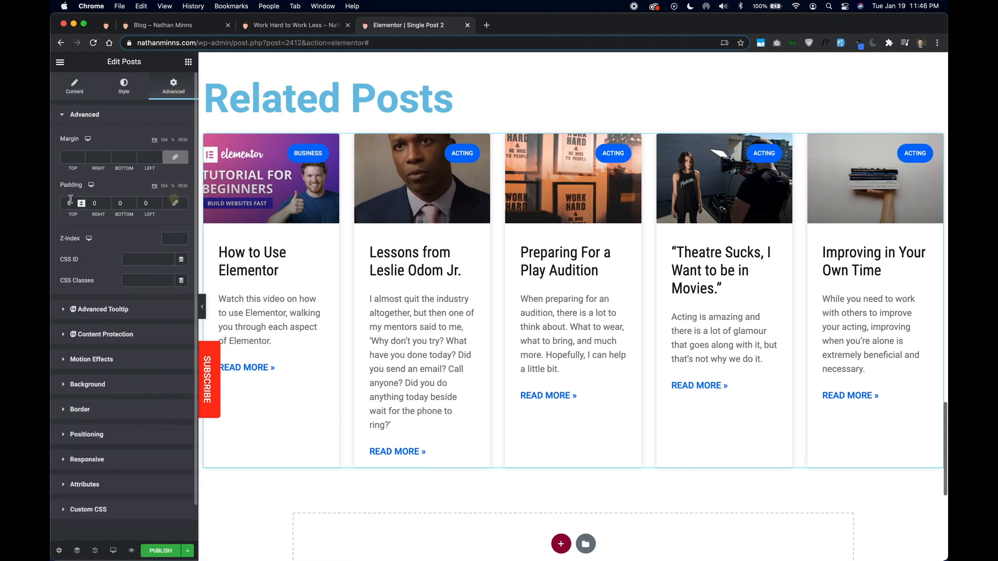
pyautogui.click(70, 201)
pyautogui.write('20')
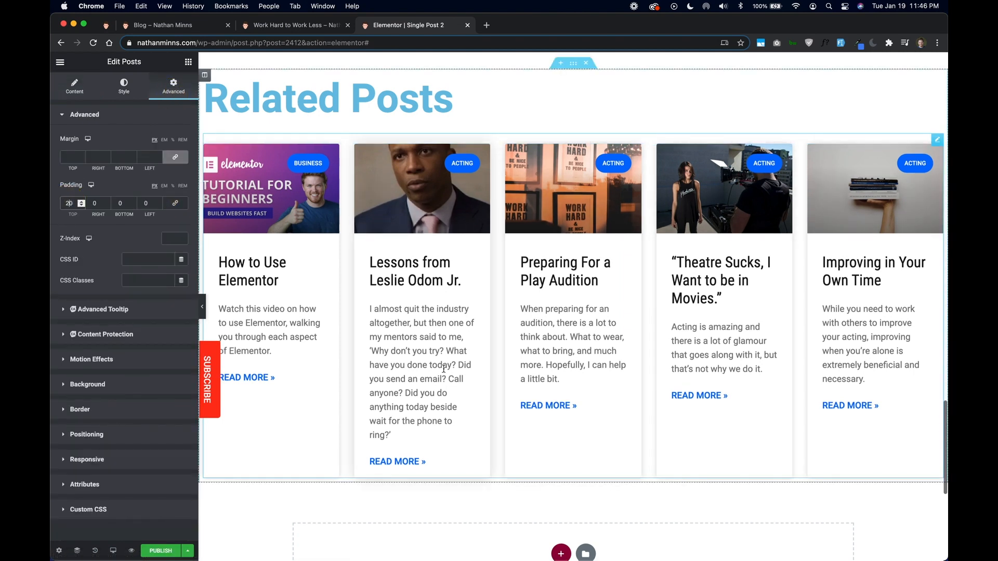
pyautogui.scroll(1, 444, 368)
pyautogui.click(328, 133)
pyautogui.click(124, 86)
# Color the Related Posts heading global #181818 and apply the Tools Heading font.
pyautogui.click(168, 139)
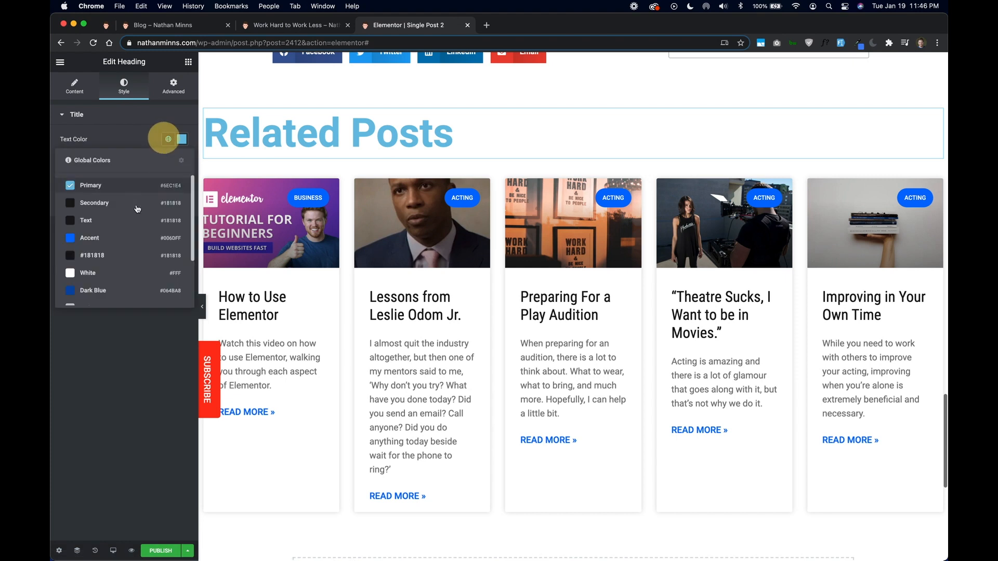
pyautogui.click(127, 255)
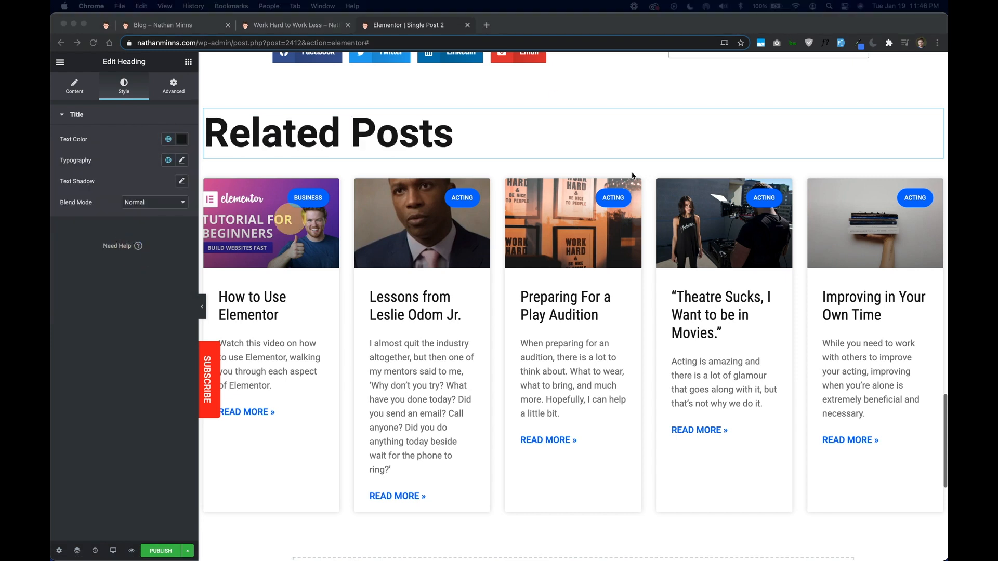
pyautogui.click(168, 160)
pyautogui.scroll(-2, 124, 291)
pyautogui.click(127, 311)
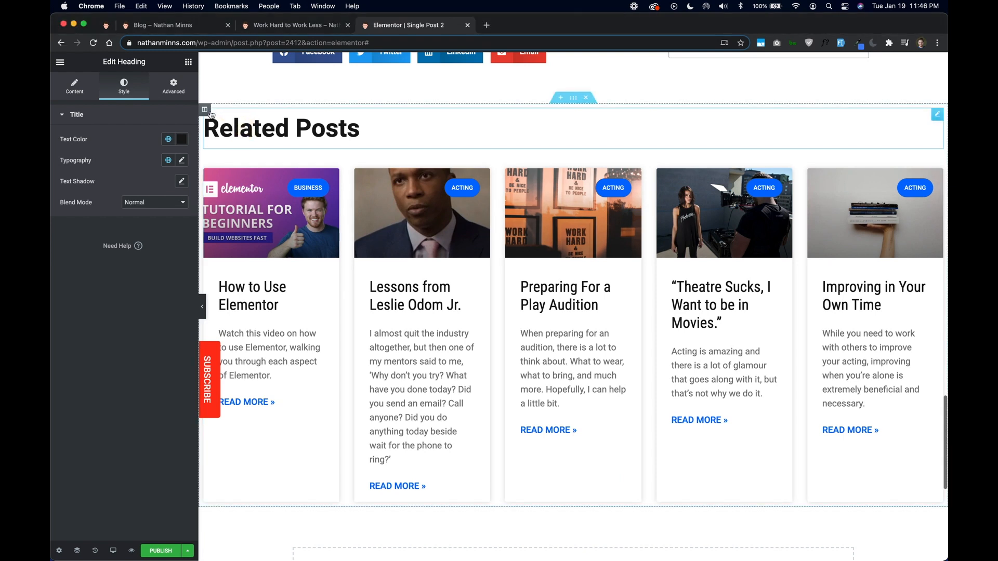
# Set the column's Widgets Space to 10 and check the result on the live post.
pyautogui.click(205, 109)
pyautogui.click(166, 200)
pyautogui.write('10')
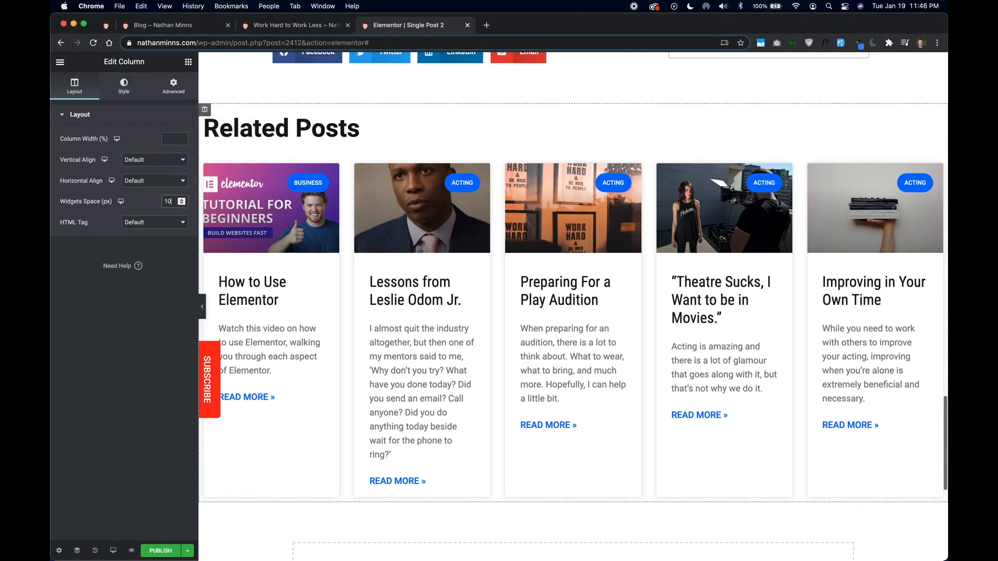
pyautogui.click(203, 309)
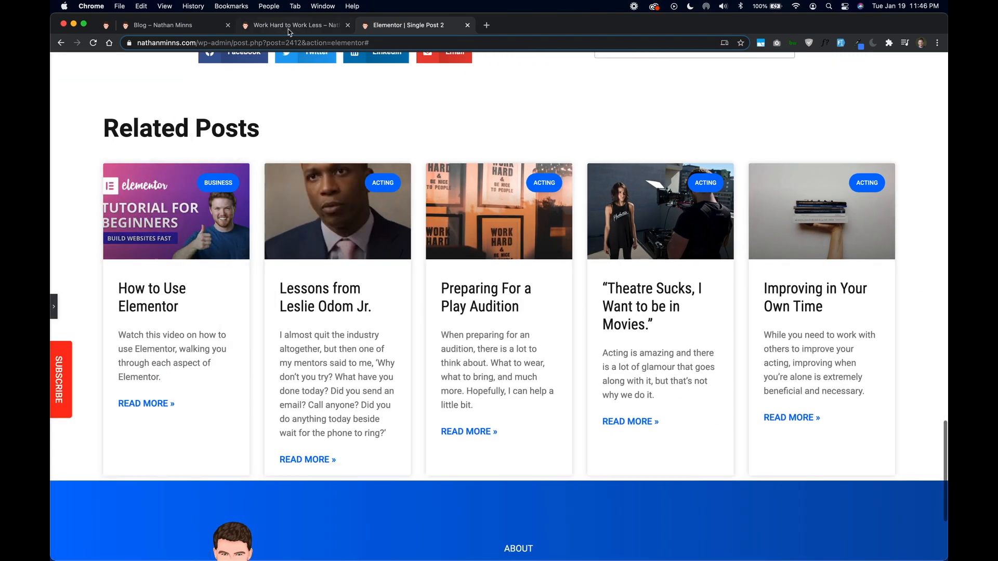
pyautogui.click(288, 27)
pyautogui.scroll(-5, 386, 364)
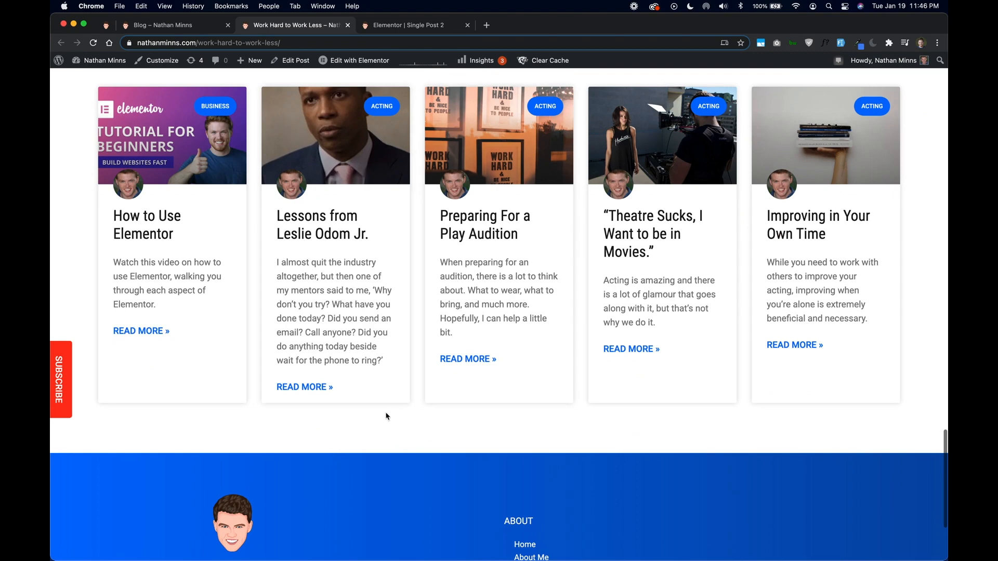
pyautogui.click(423, 26)
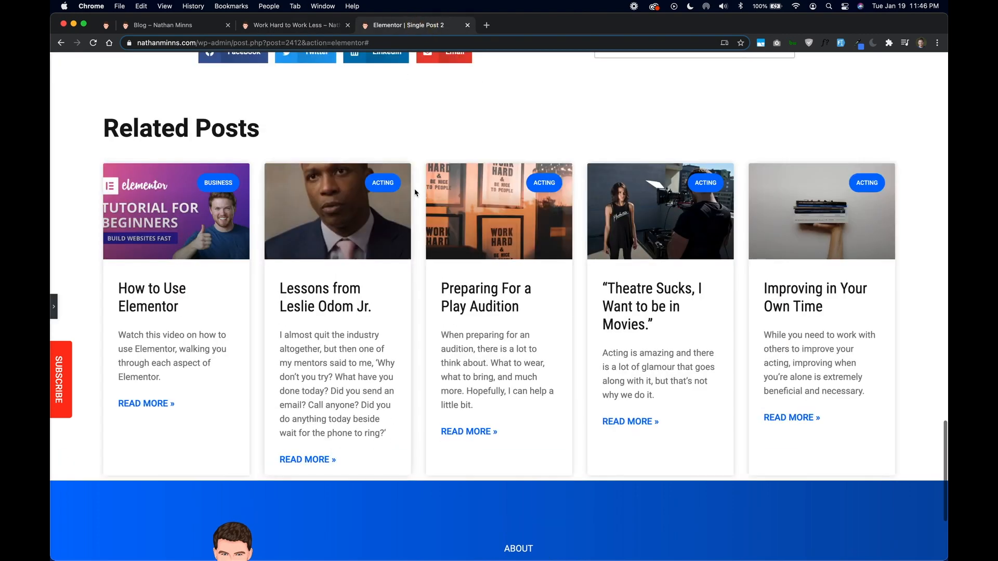
pyautogui.click(541, 113)
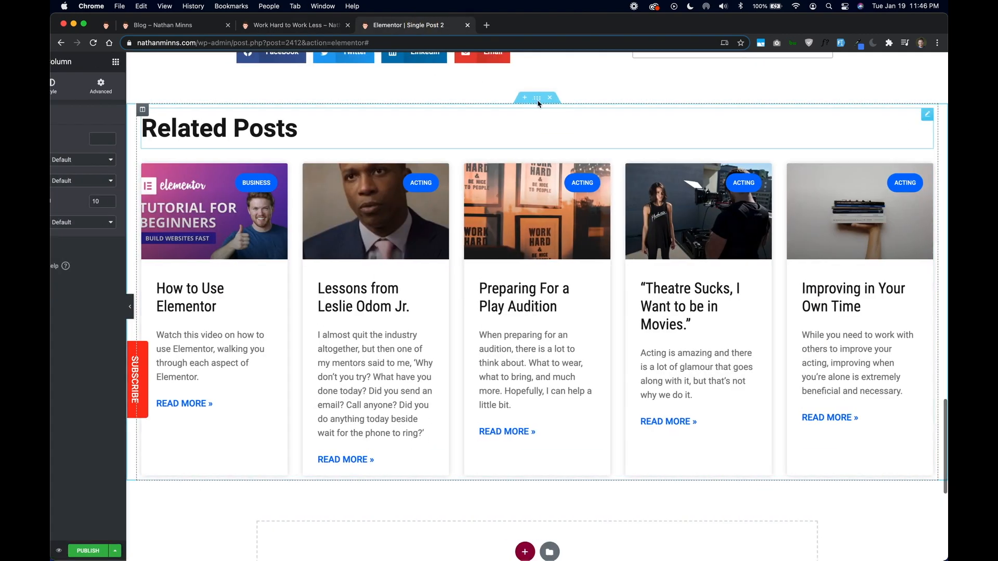
# Give the Related Posts section 100 bottom padding and preview the page.
pyautogui.click(573, 98)
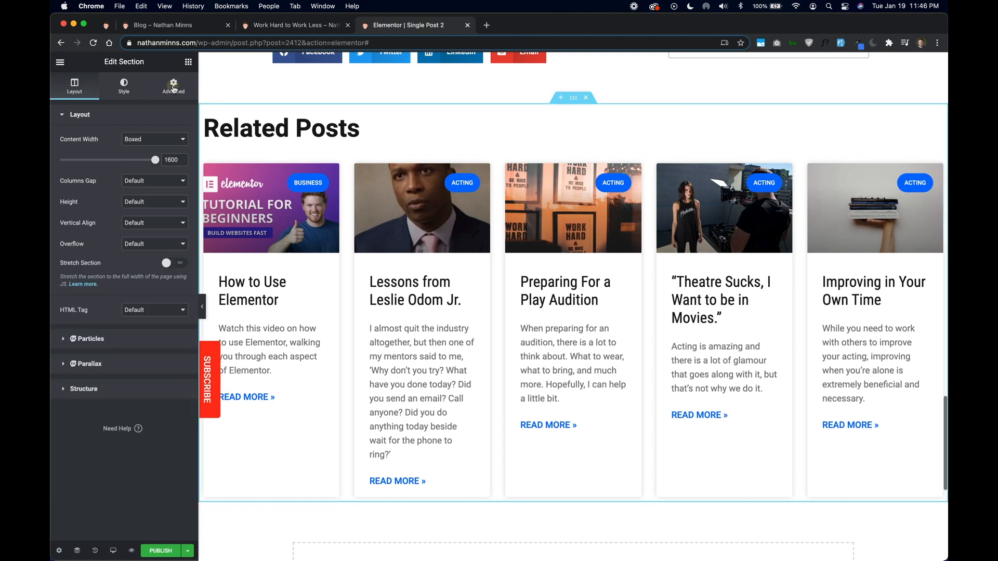
pyautogui.click(173, 85)
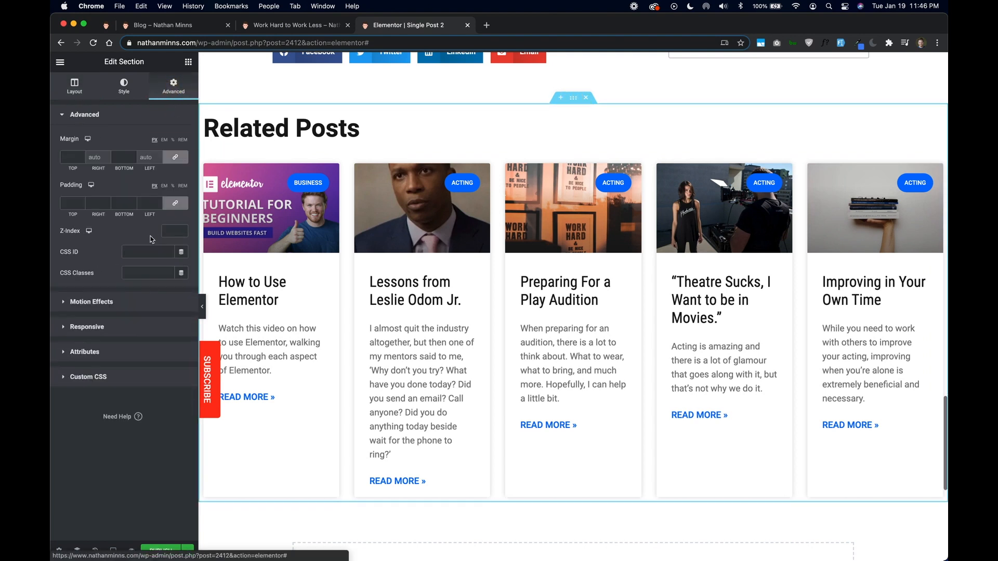
pyautogui.click(119, 202)
pyautogui.write('100')
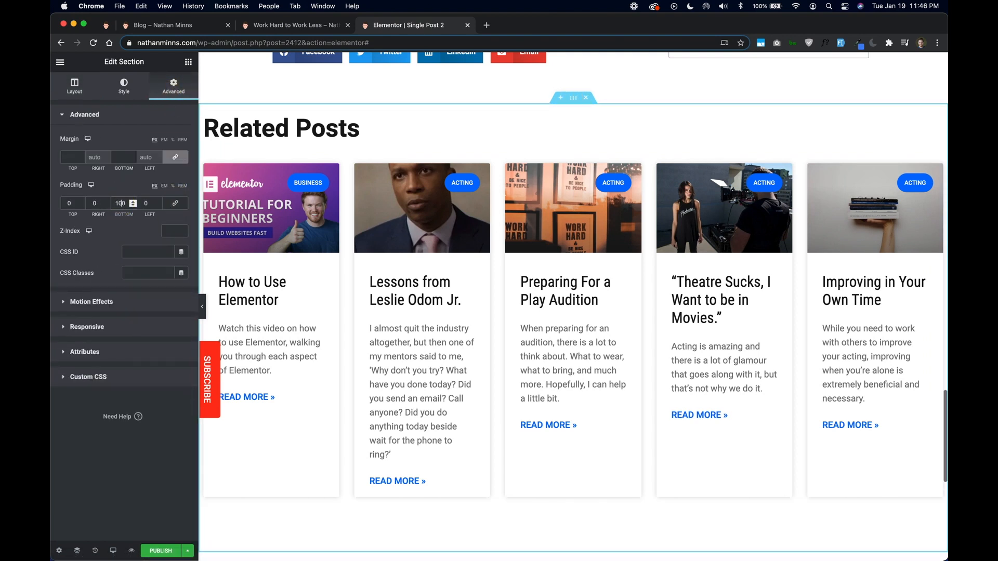
pyautogui.click(203, 310)
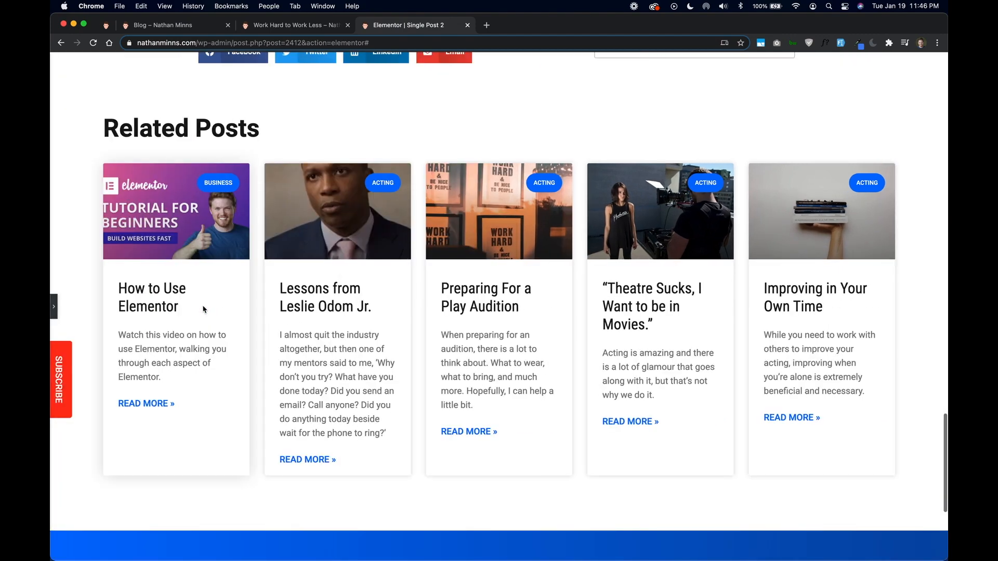
pyautogui.scroll(20, 202, 310)
pyautogui.scroll(15, 203, 306)
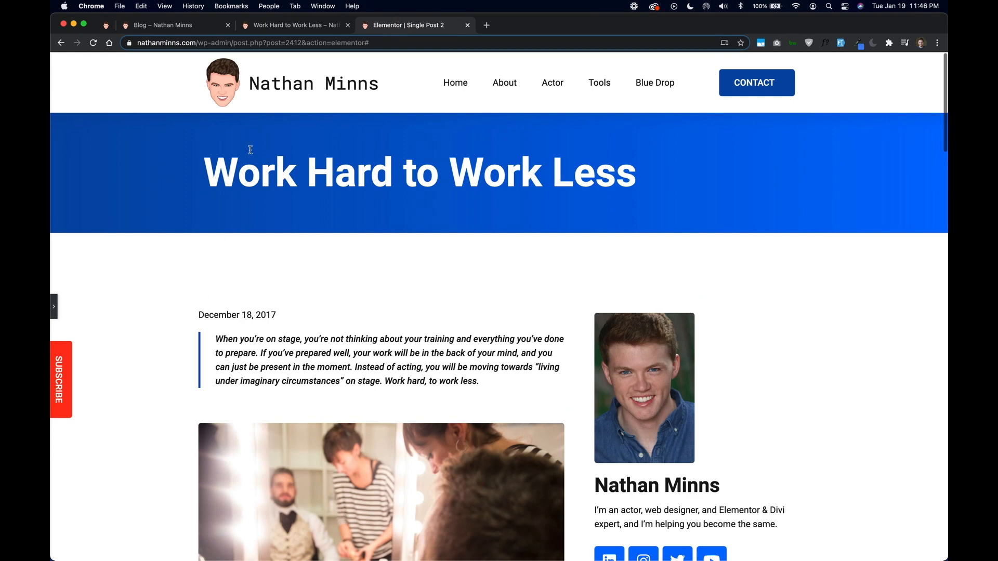
# Check the live post, return to the Single Post 2 editor, and right-click the sidebar column.
pyautogui.click(300, 26)
pyautogui.scroll(20, 408, 185)
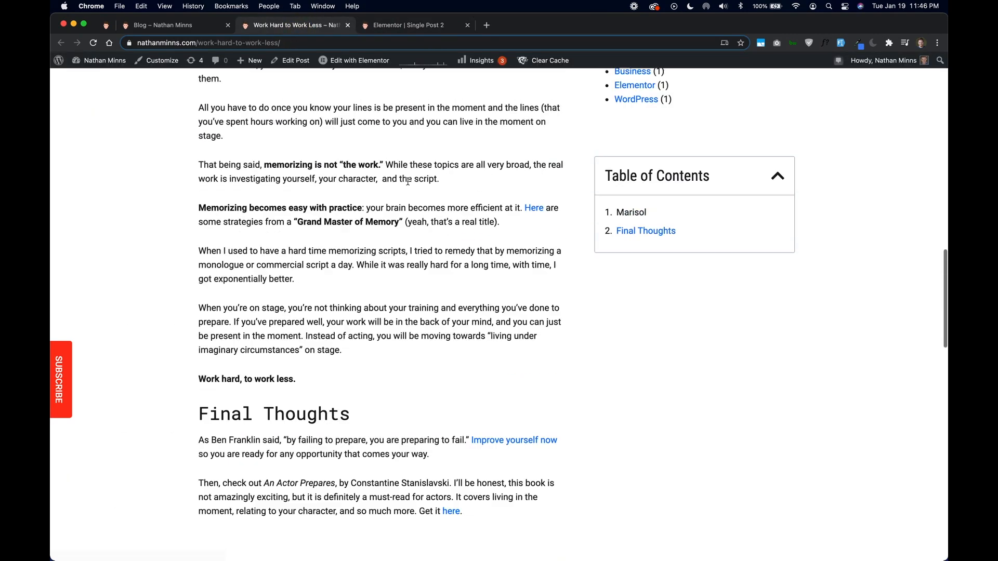
pyautogui.hotkey('ctrl', 'Tab')
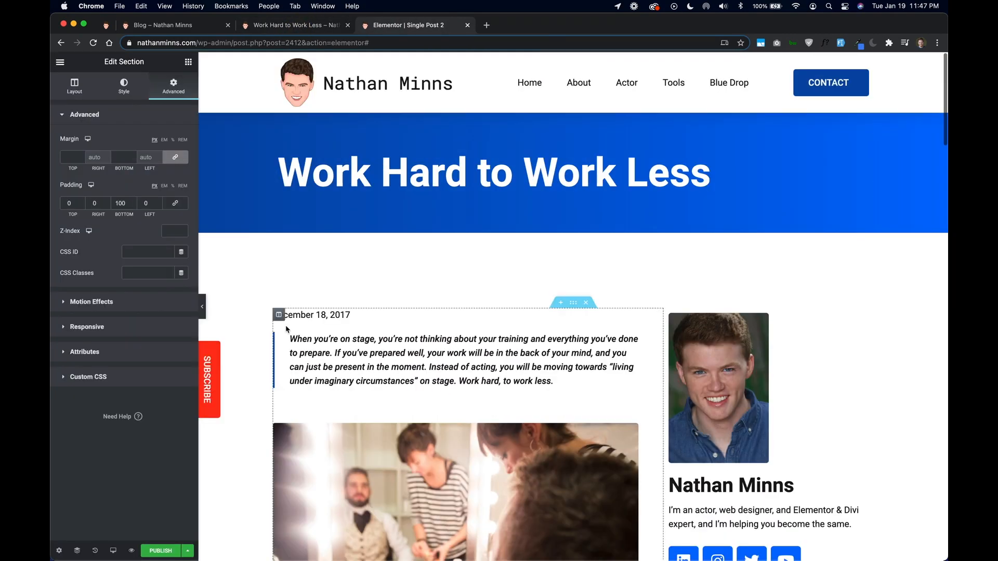
pyautogui.click(113, 551)
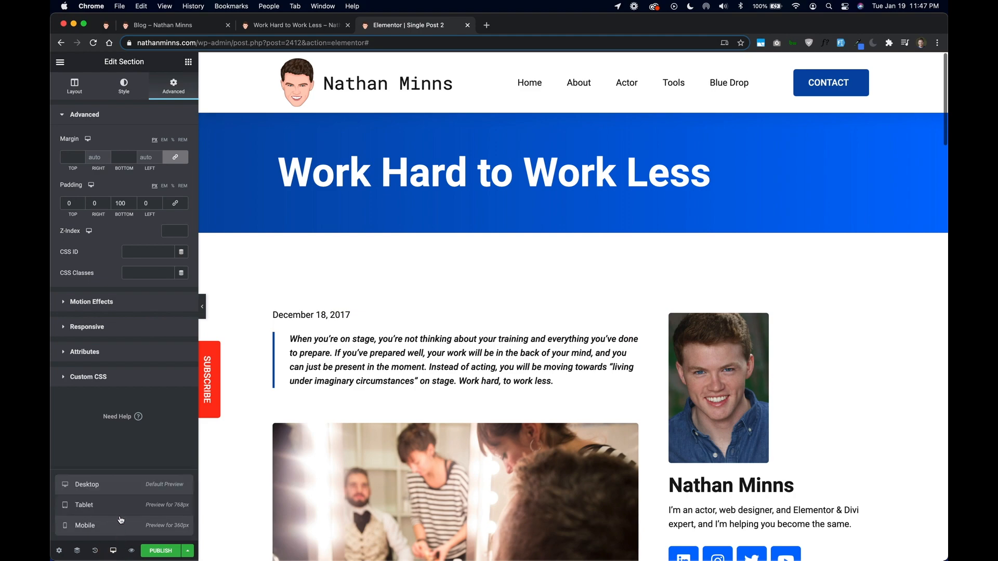
pyautogui.scroll(-10, 719, 323)
pyautogui.scroll(6, 719, 324)
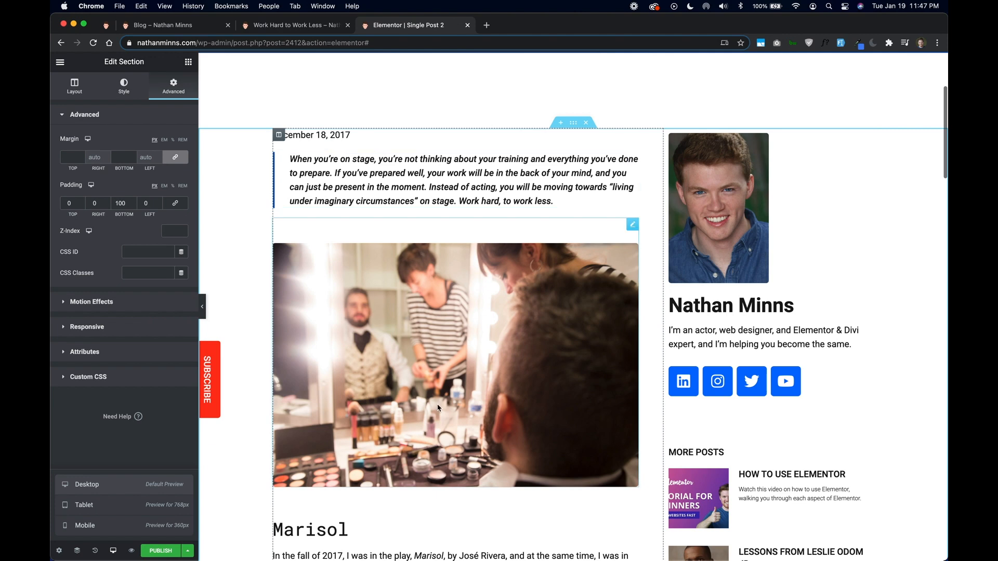
pyautogui.scroll(-3, 439, 409)
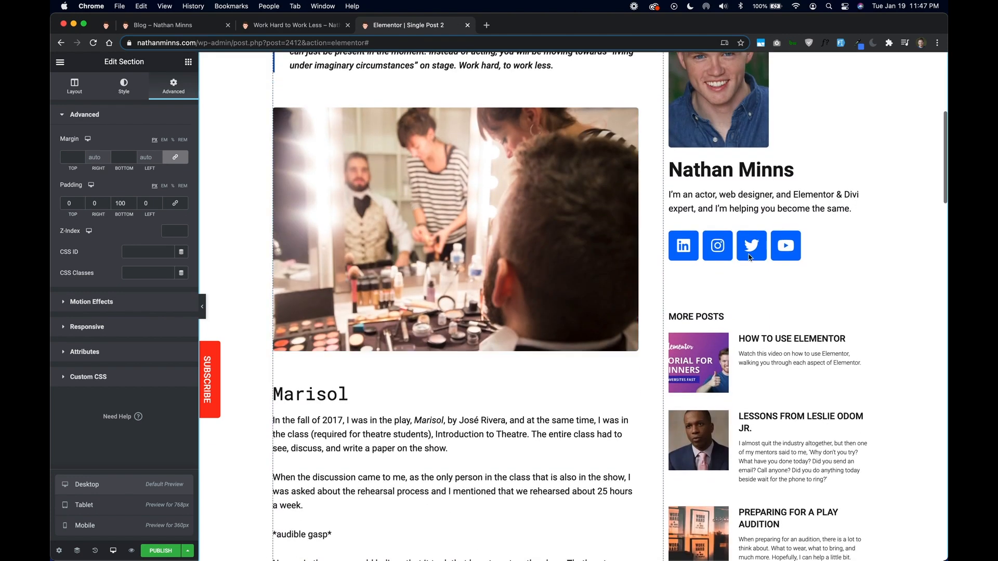
pyautogui.scroll(-15, 719, 357)
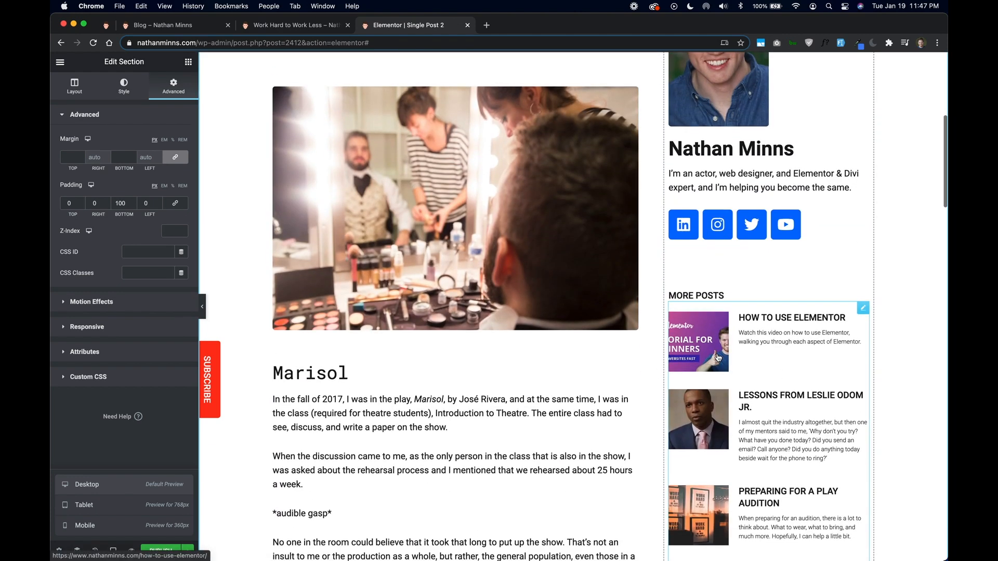
pyautogui.scroll(-15, 474, 286)
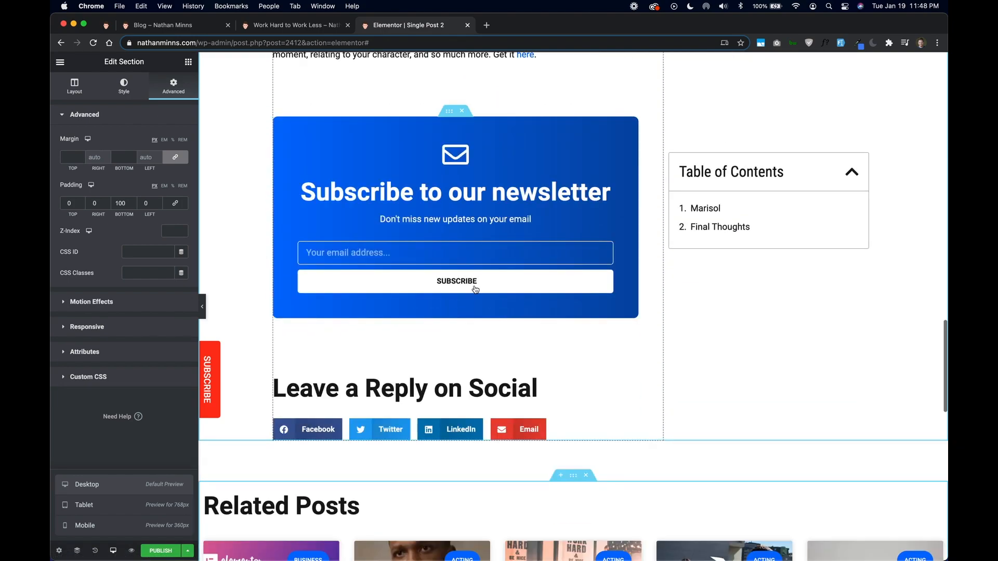
pyautogui.scroll(4, 494, 359)
pyautogui.scroll(20, 494, 359)
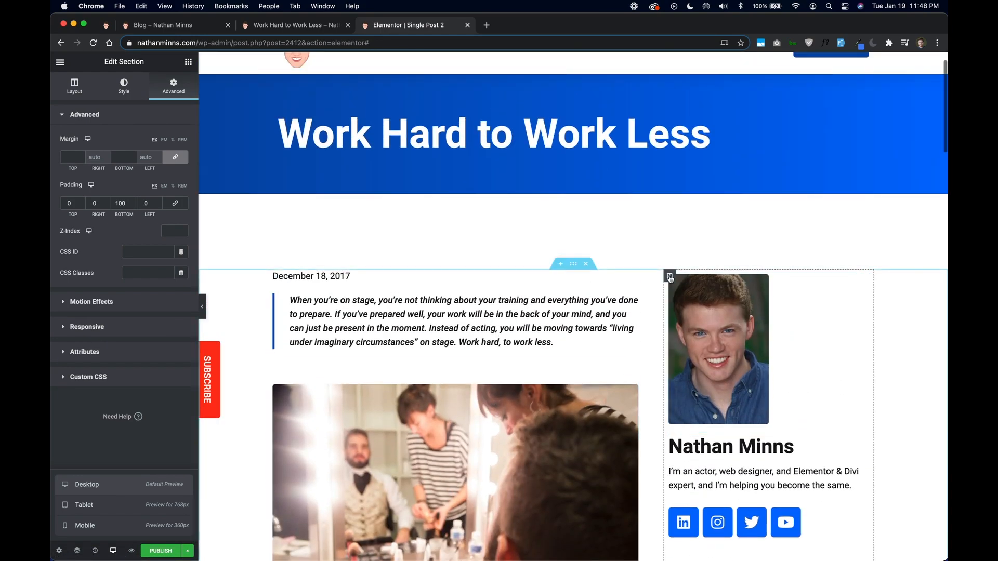
pyautogui.rightClick(670, 279)
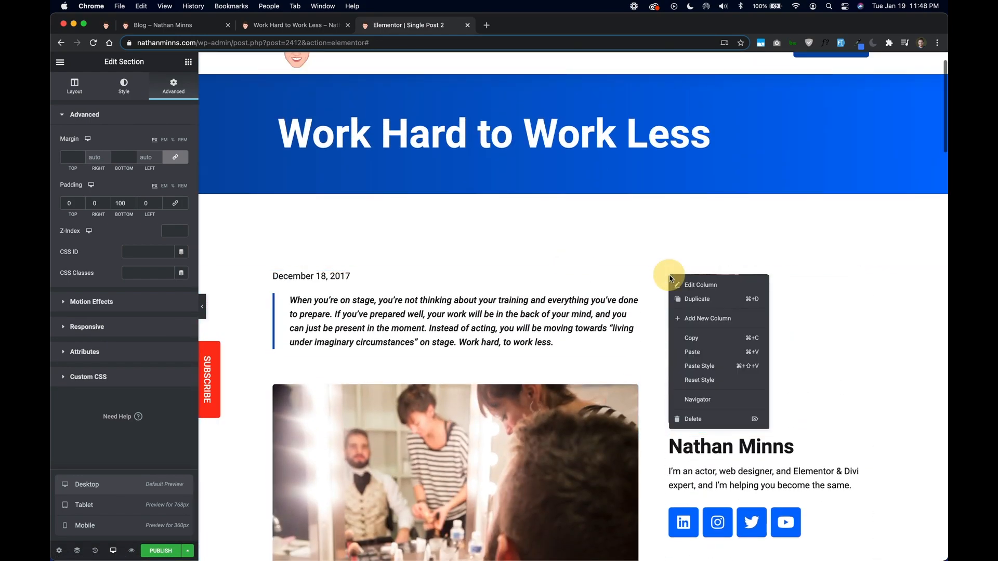
# Set the sidebar column to Hide On Tablet and Hide On Mobile, then preview at tablet width.
pyautogui.click(670, 279)
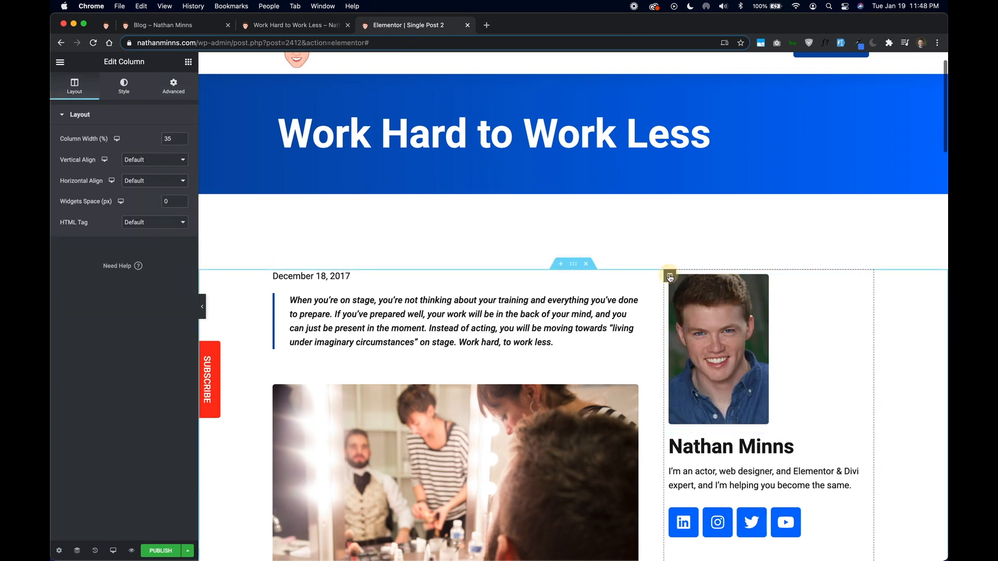
pyautogui.click(173, 85)
pyautogui.click(105, 334)
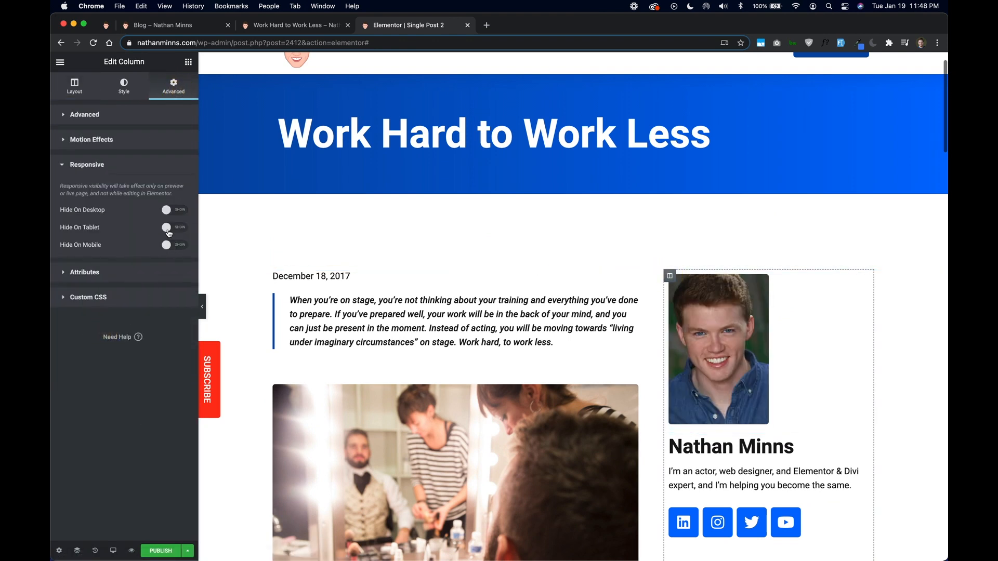
pyautogui.click(175, 245)
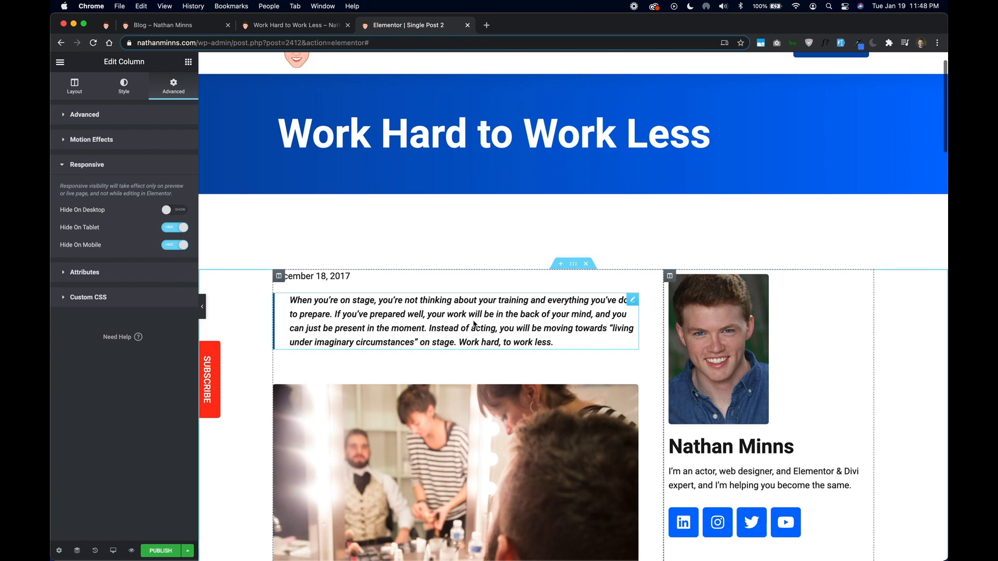
pyautogui.scroll(-10, 473, 320)
pyautogui.scroll(-15, 472, 321)
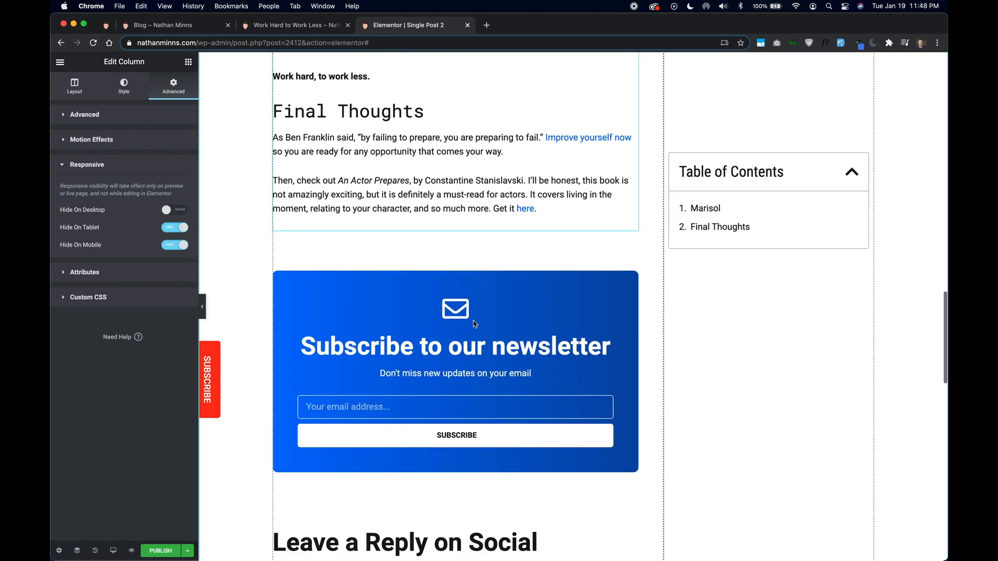
pyautogui.scroll(-5, 474, 414)
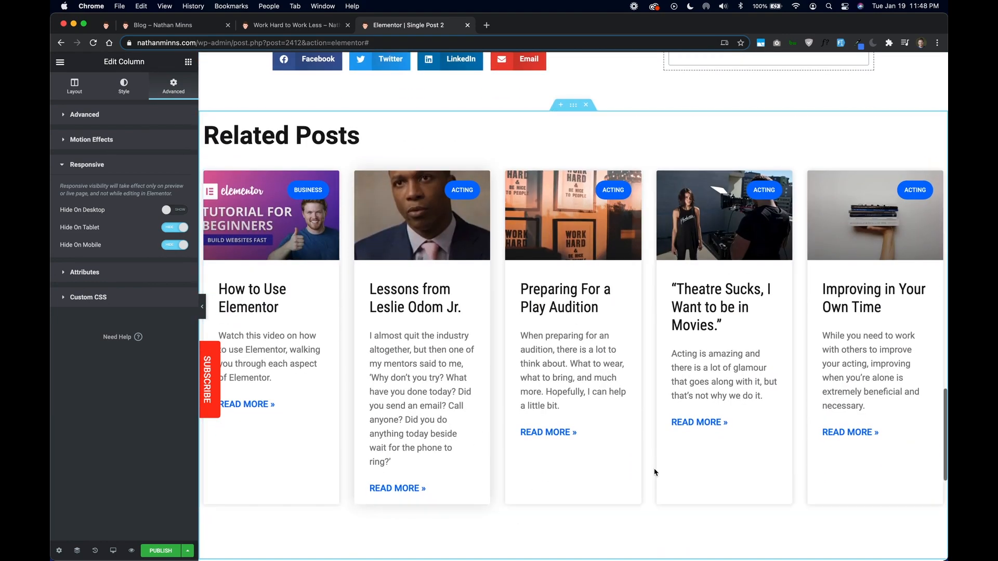
pyautogui.click(114, 551)
pyautogui.click(117, 507)
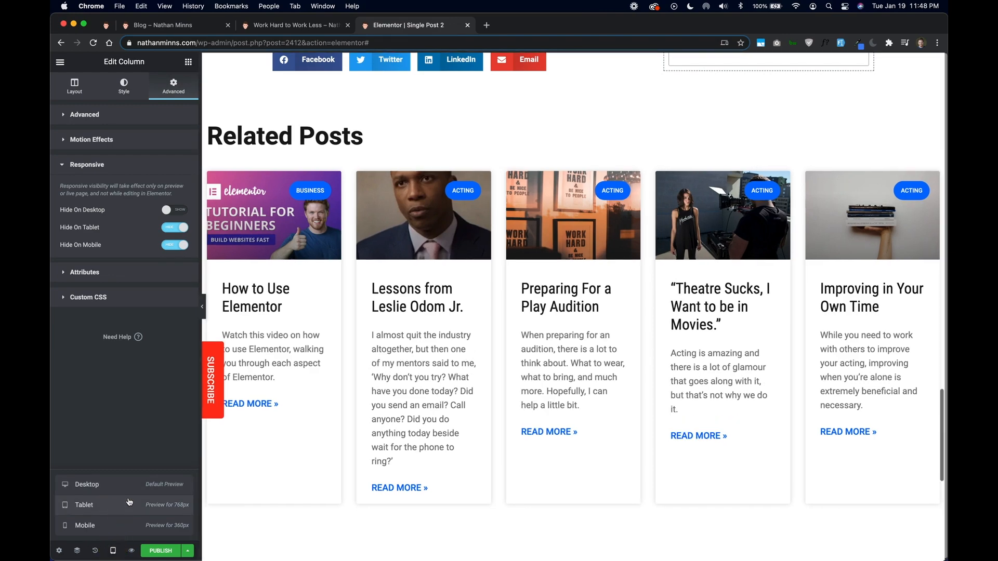
# Scroll through the tablet-width preview of the post layout.
pyautogui.scroll(20, 486, 264)
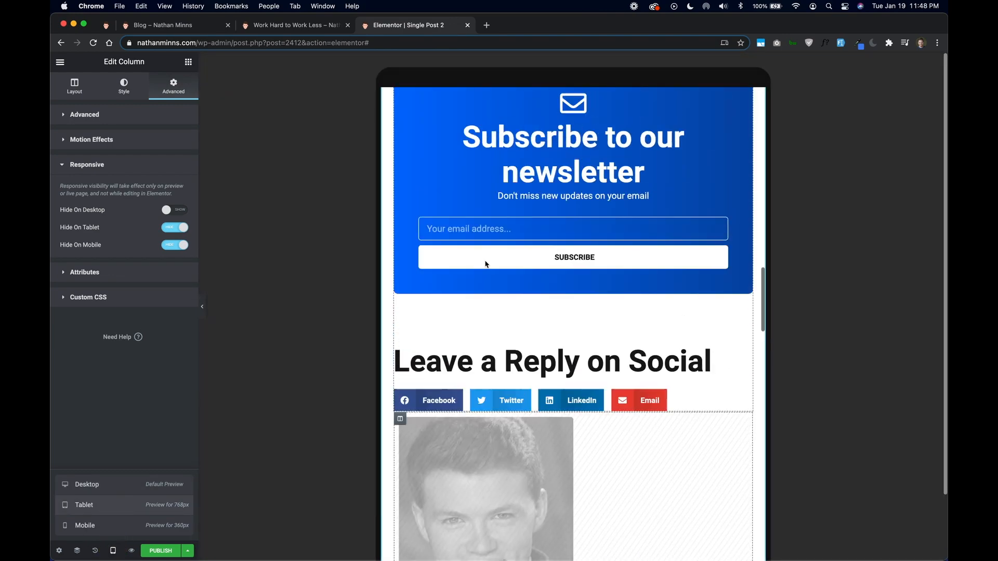
pyautogui.click(204, 305)
pyautogui.scroll(-15, 432, 403)
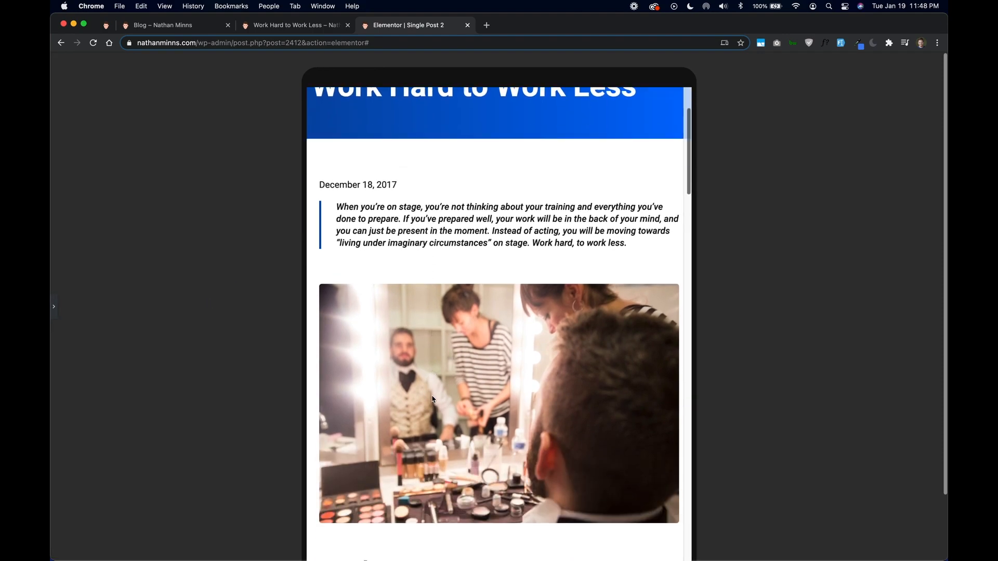
pyautogui.scroll(-15, 432, 391)
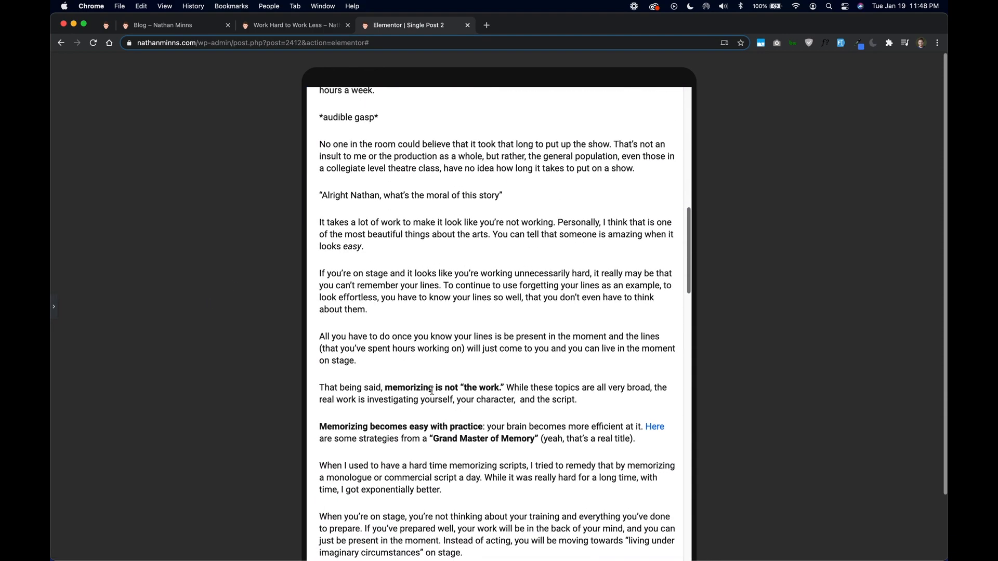
pyautogui.scroll(-10, 432, 391)
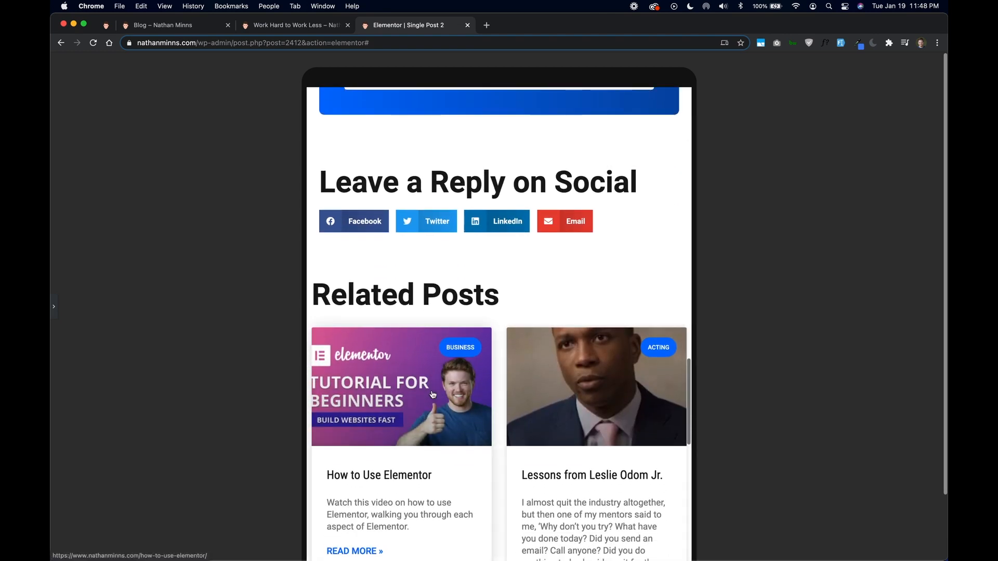
pyautogui.scroll(-3, 432, 395)
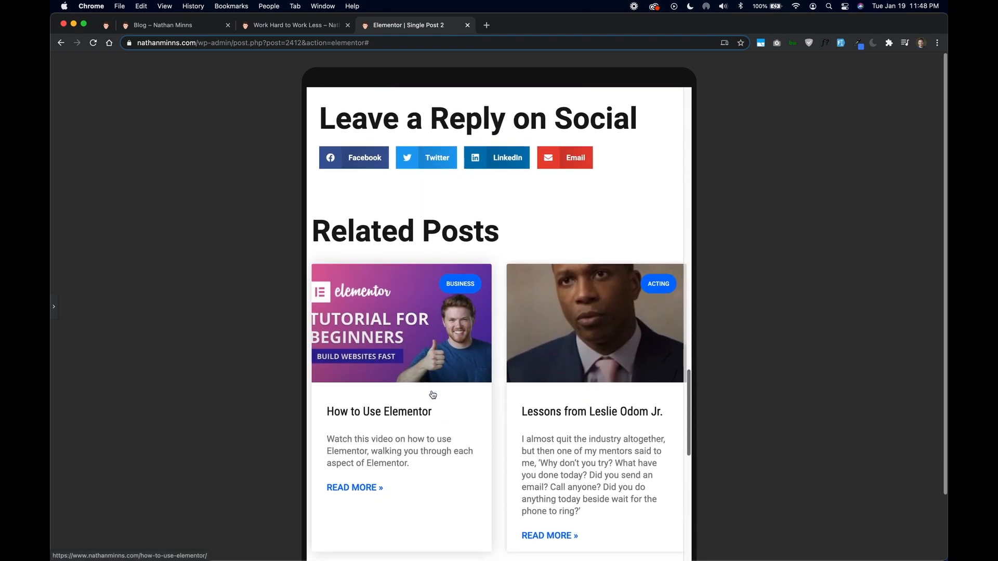
pyautogui.scroll(-15, 432, 394)
pyautogui.scroll(15, 432, 394)
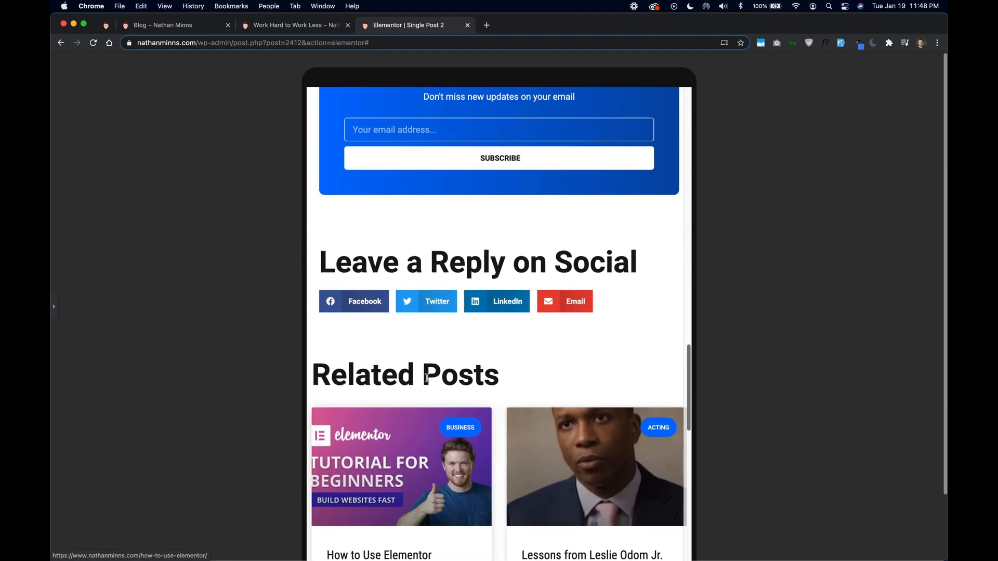
pyautogui.scroll(-3, 327, 267)
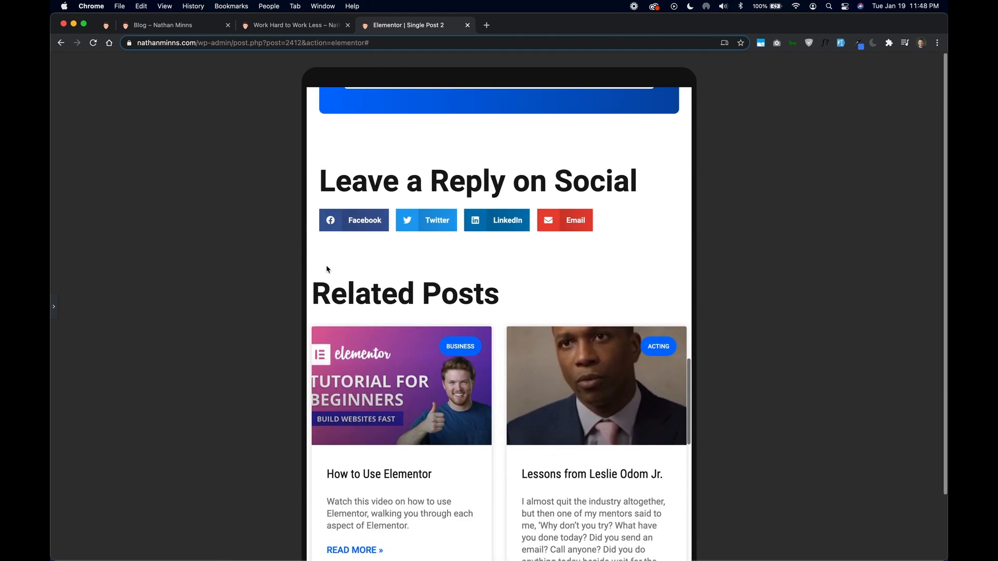
pyautogui.click(52, 315)
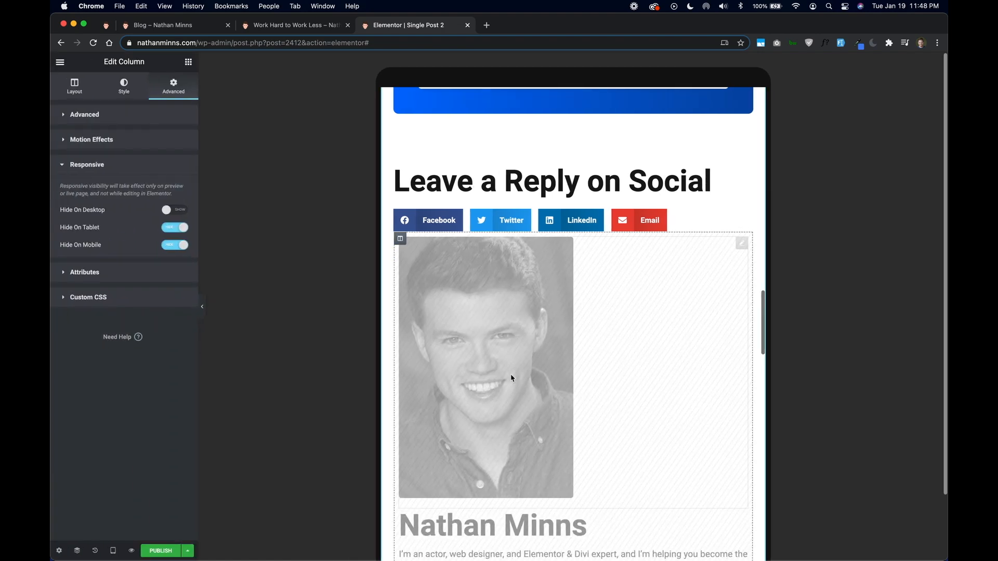
pyautogui.scroll(-10, 510, 373)
pyautogui.scroll(10, 511, 378)
pyautogui.scroll(-3, 510, 377)
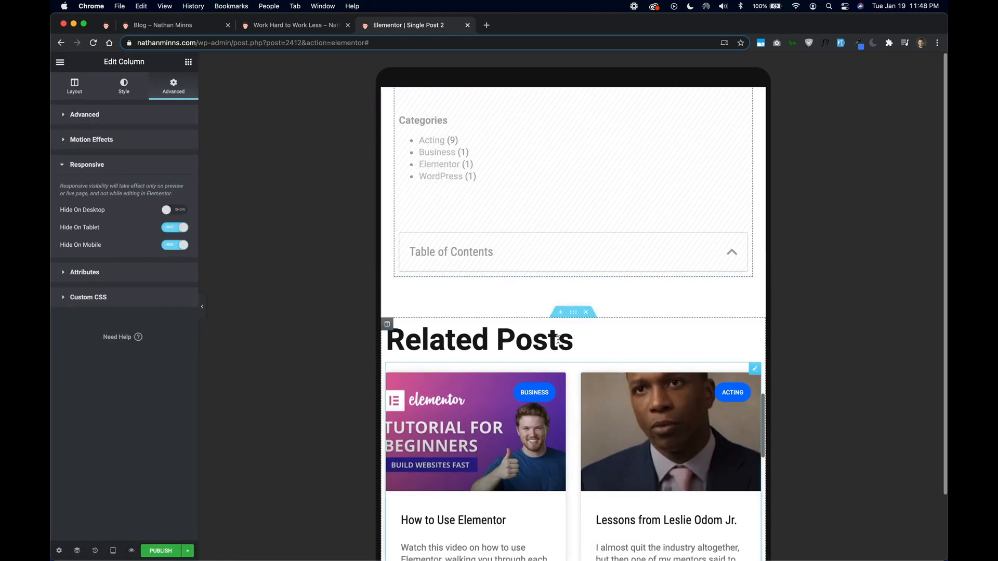
# Unlink the Related Posts section padding, set Right and Left to 10 px, then preview mobile.
pyautogui.click(573, 313)
pyautogui.click(175, 205)
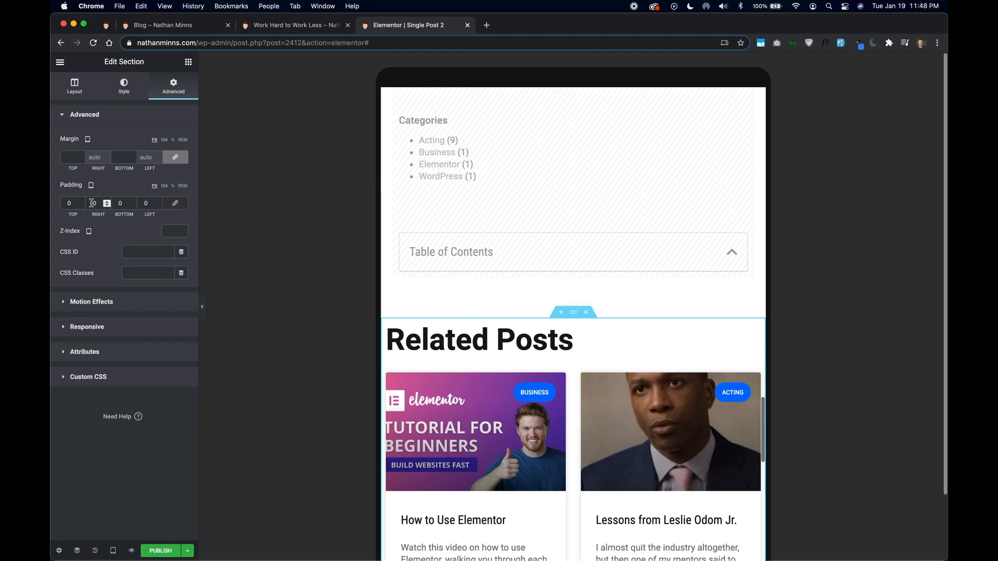
pyautogui.write('1')
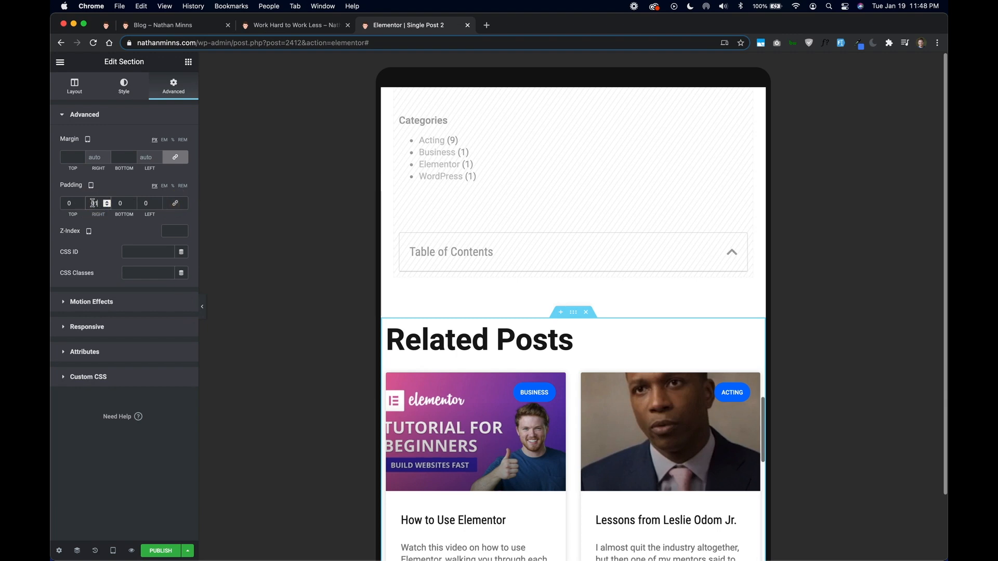
pyautogui.press('BackSpace')
pyautogui.press('Left')
pyautogui.write('1')
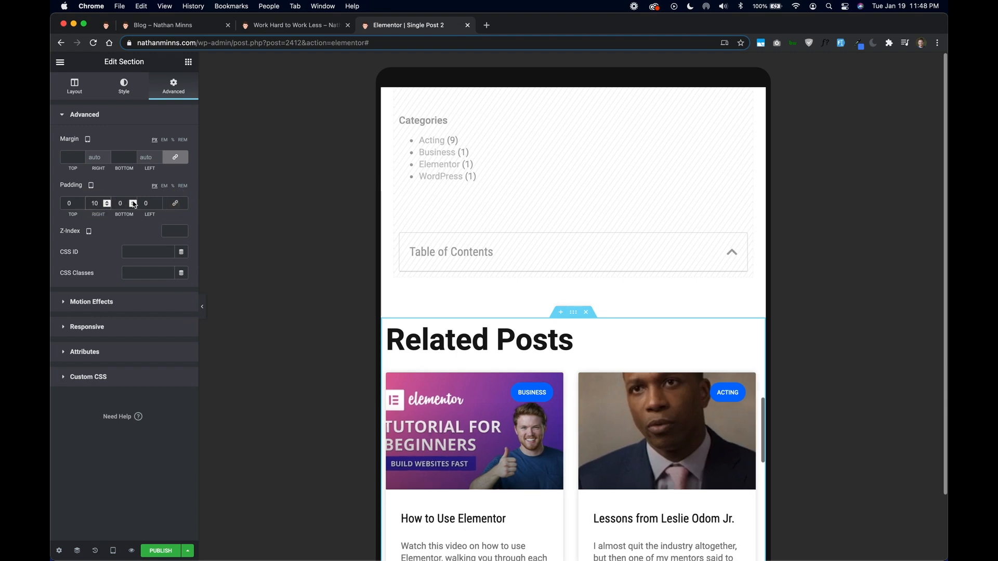
pyautogui.scroll(5, 393, 344)
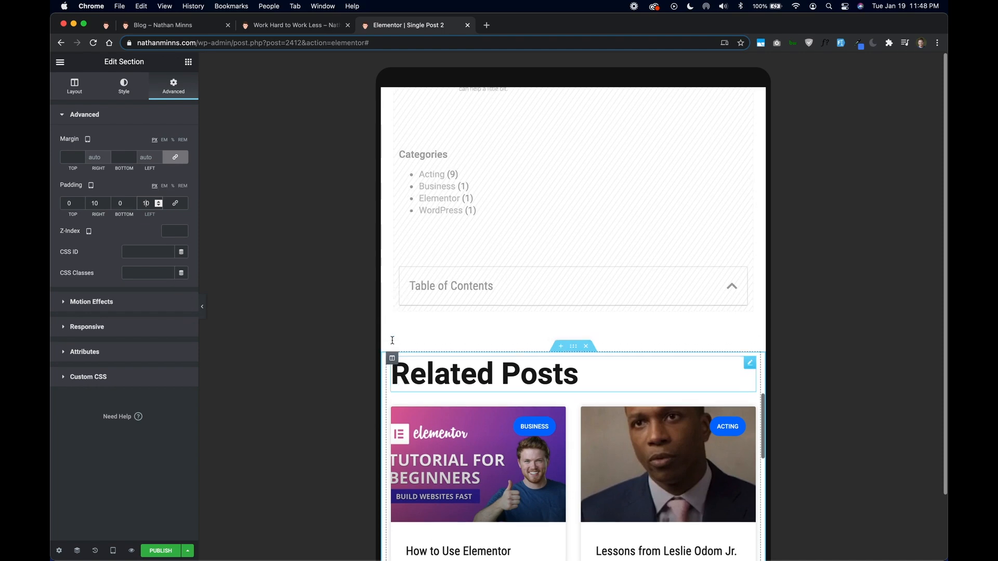
pyautogui.scroll(10, 393, 344)
pyautogui.scroll(-3, 393, 344)
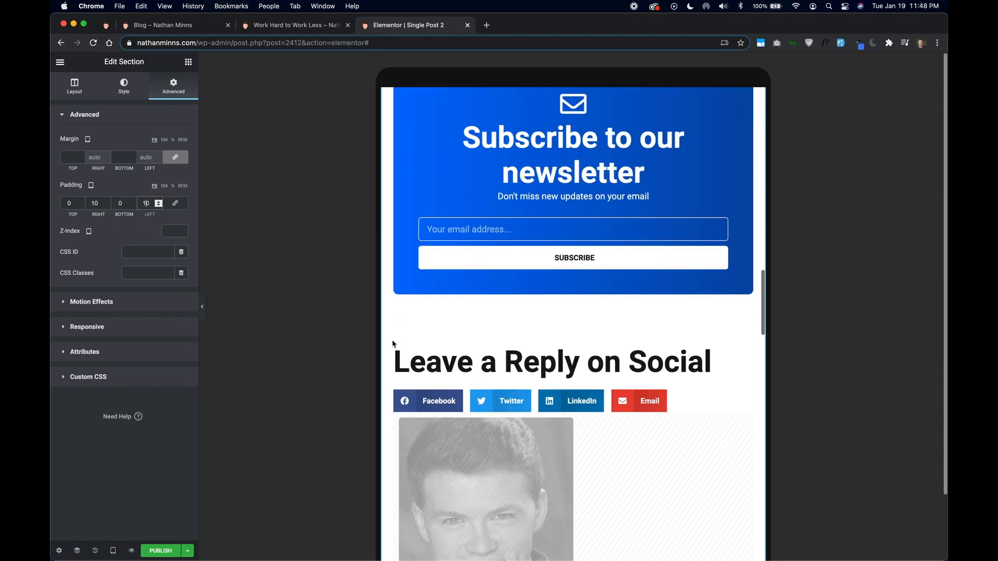
pyautogui.click(189, 550)
pyautogui.click(112, 550)
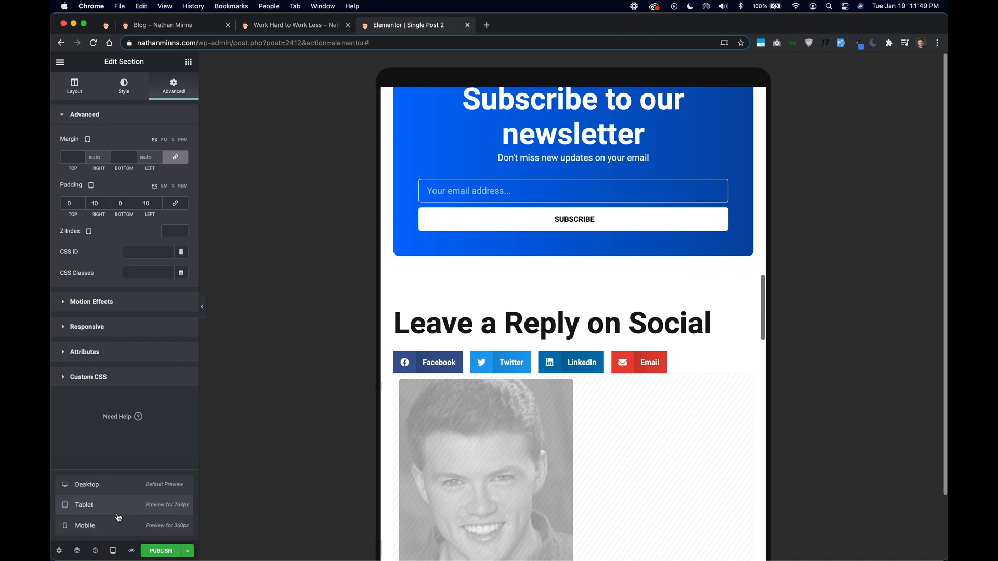
pyautogui.click(113, 524)
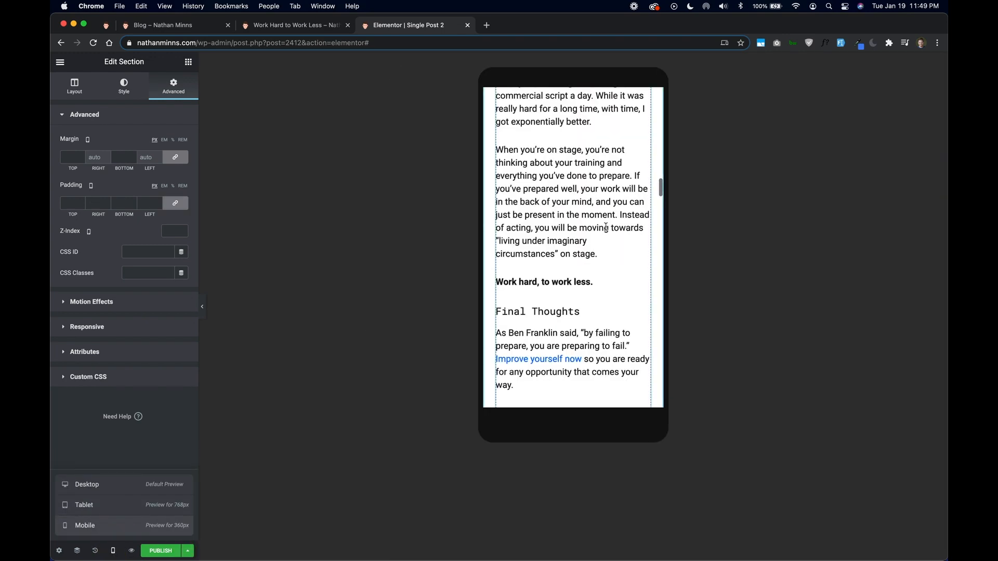
# Review the mobile layout and zero the newsletter subheading's top margin.
pyautogui.scroll(-10, 606, 228)
pyautogui.scroll(15, 607, 230)
pyautogui.scroll(5, 607, 230)
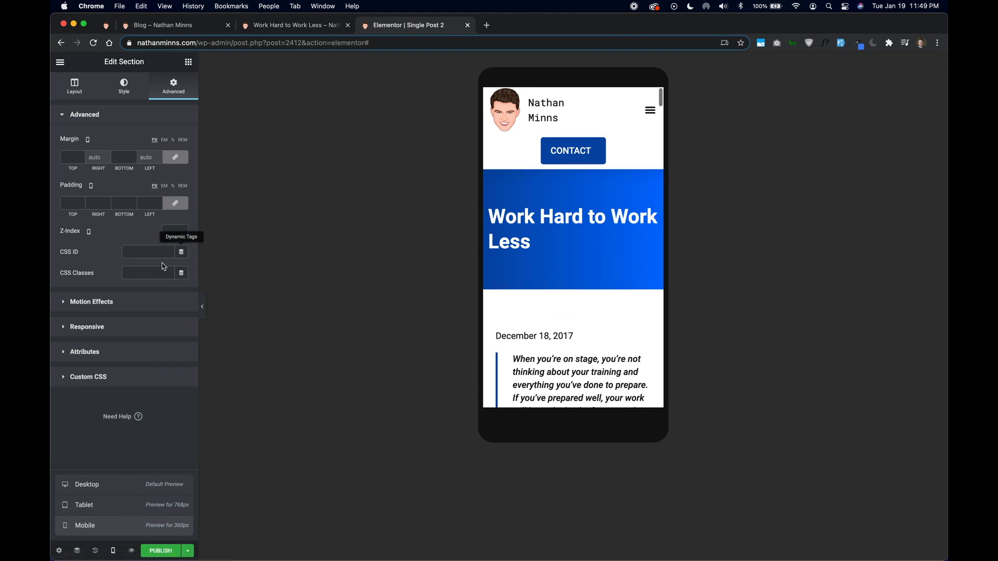
pyautogui.click(202, 306)
pyautogui.scroll(-10, 454, 350)
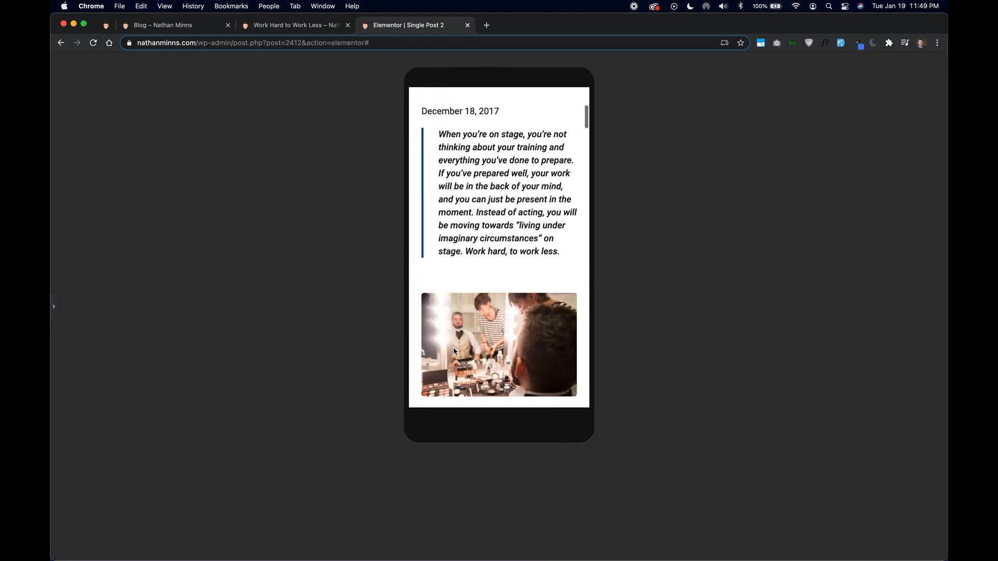
pyautogui.scroll(-15, 454, 352)
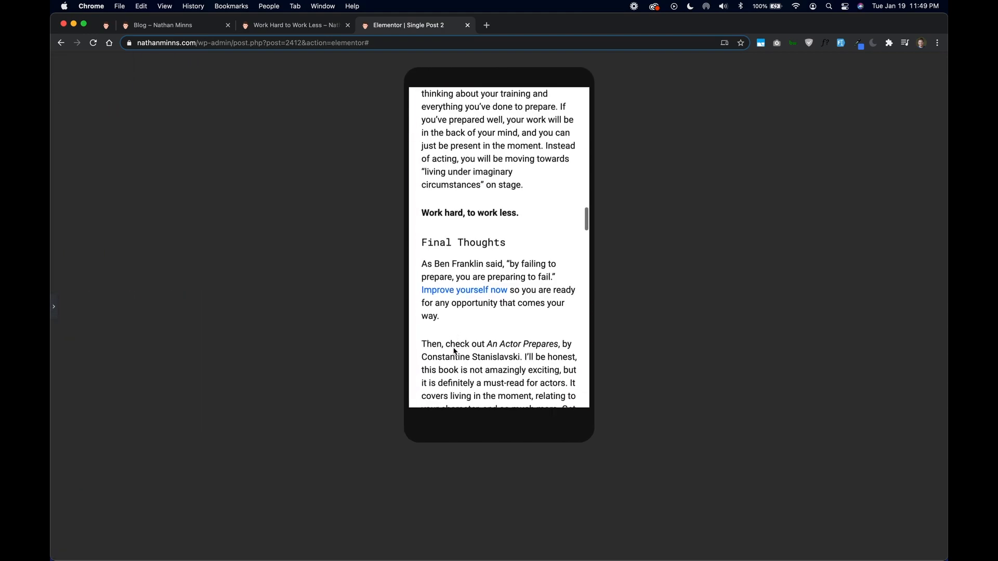
pyautogui.click(53, 307)
pyautogui.click(597, 269)
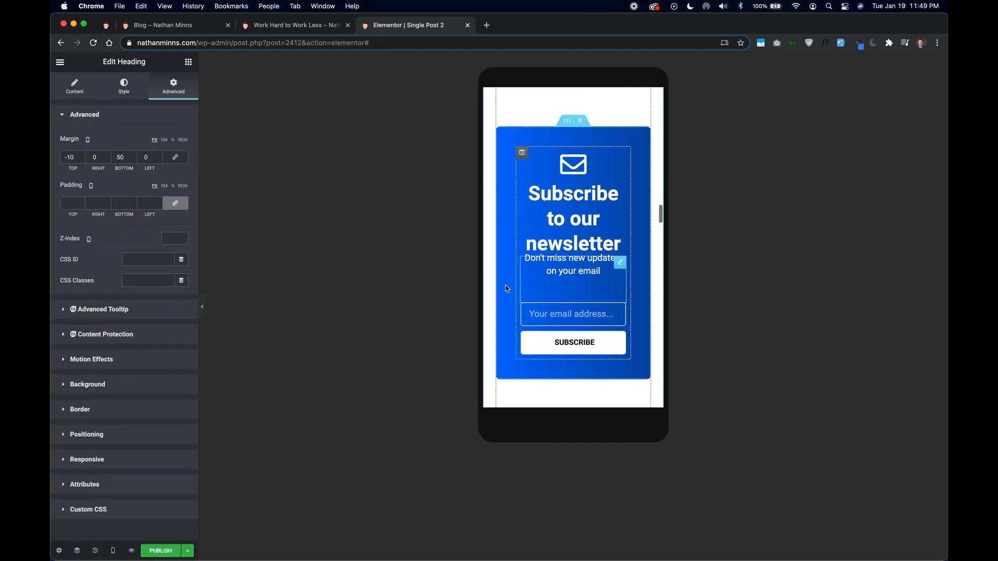
pyautogui.write('0')
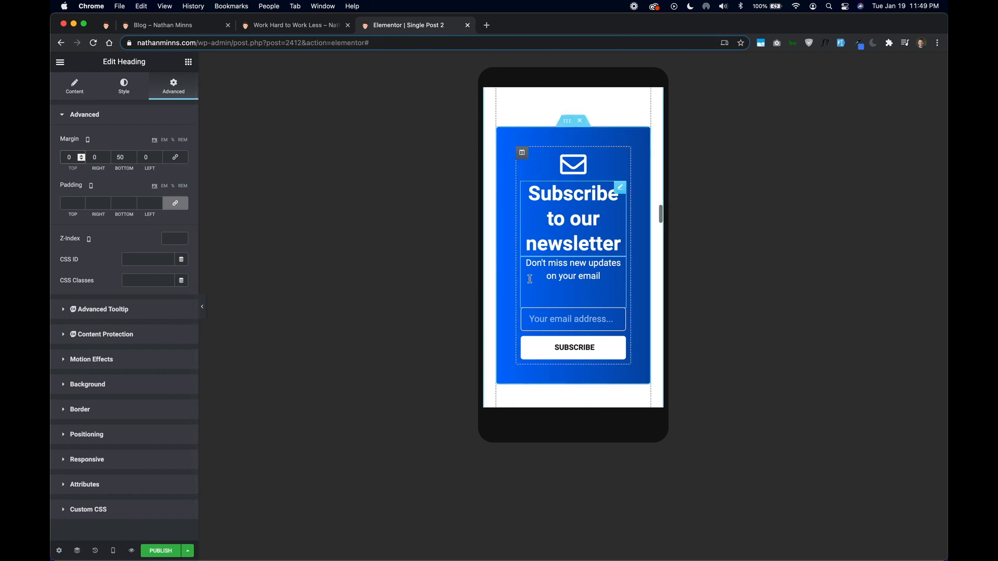
pyautogui.scroll(2, 503, 136)
# Set the newsletter inner section's padding to 10 on every side.
pyautogui.click(519, 267)
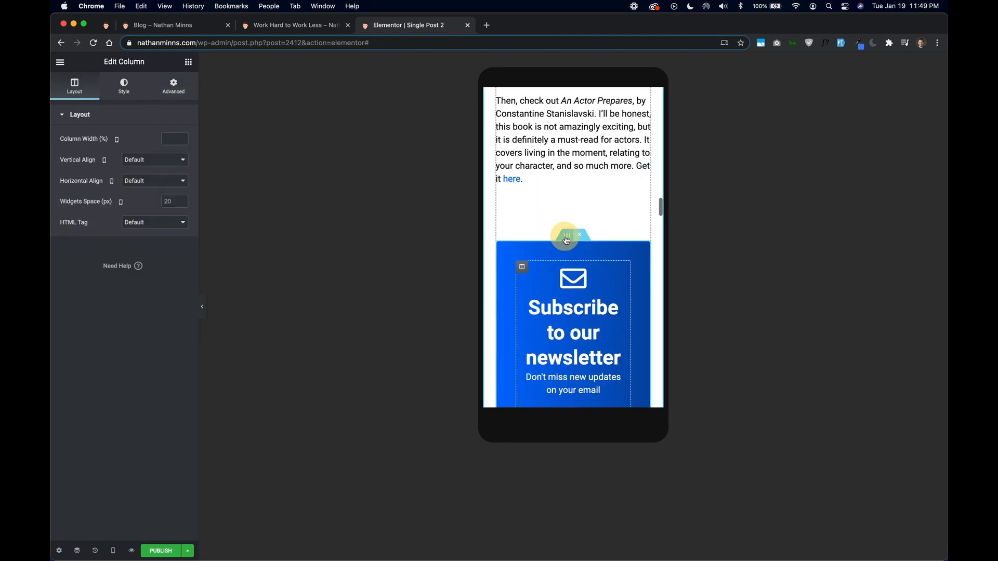
pyautogui.click(567, 240)
pyautogui.click(173, 87)
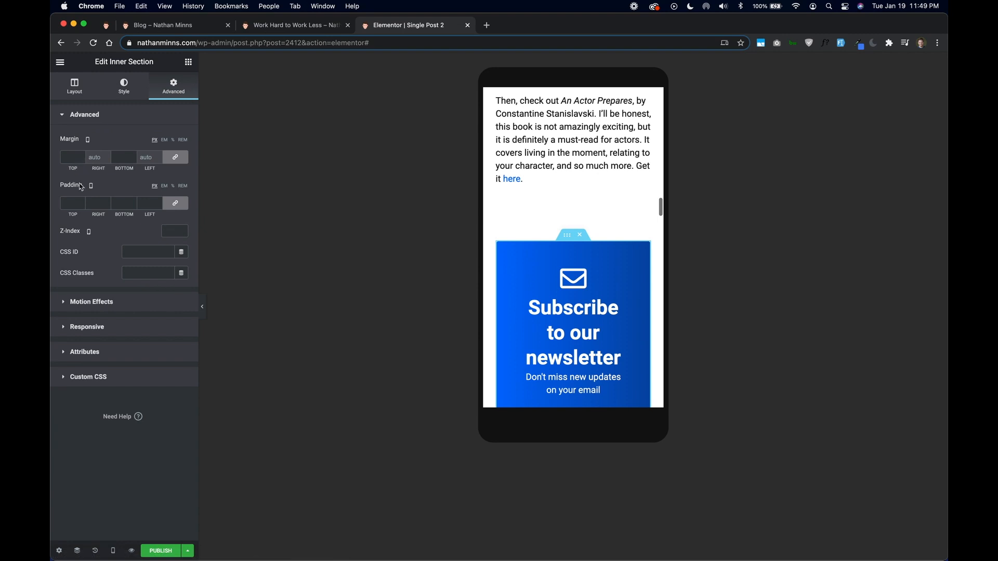
pyautogui.write('20')
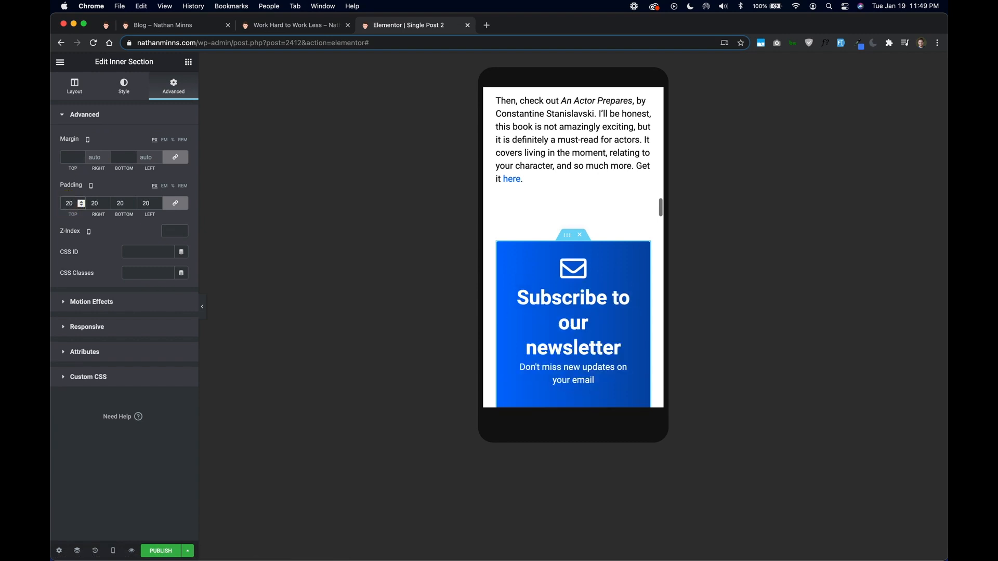
pyautogui.press('BackSpace')
pyautogui.press('BackSpace')
pyautogui.write('10')
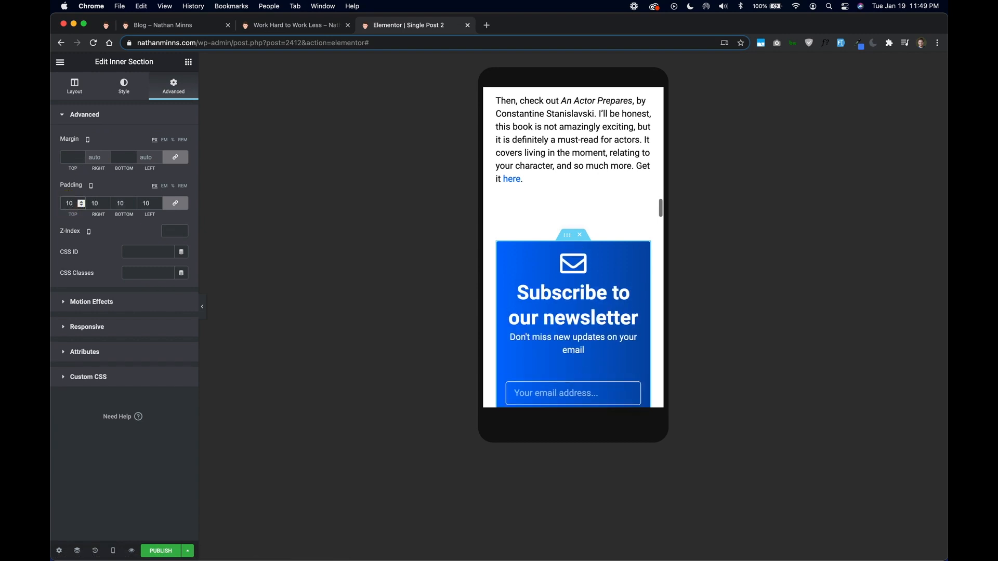
pyautogui.scroll(-2, 546, 288)
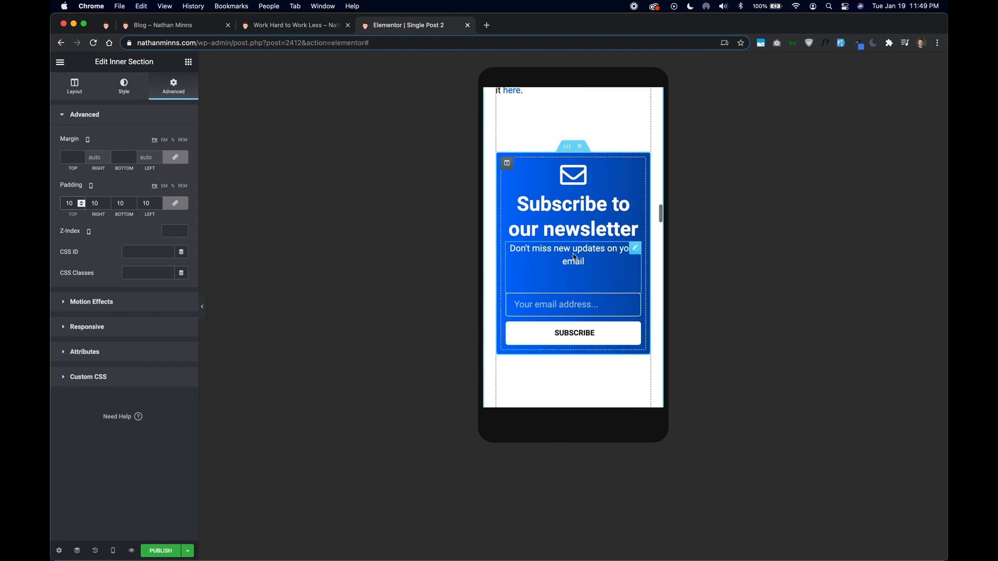
# Give the newsletter subheading a 10 px top and 30 px bottom margin.
pyautogui.click(630, 249)
pyautogui.click(64, 156)
pyautogui.write('1')
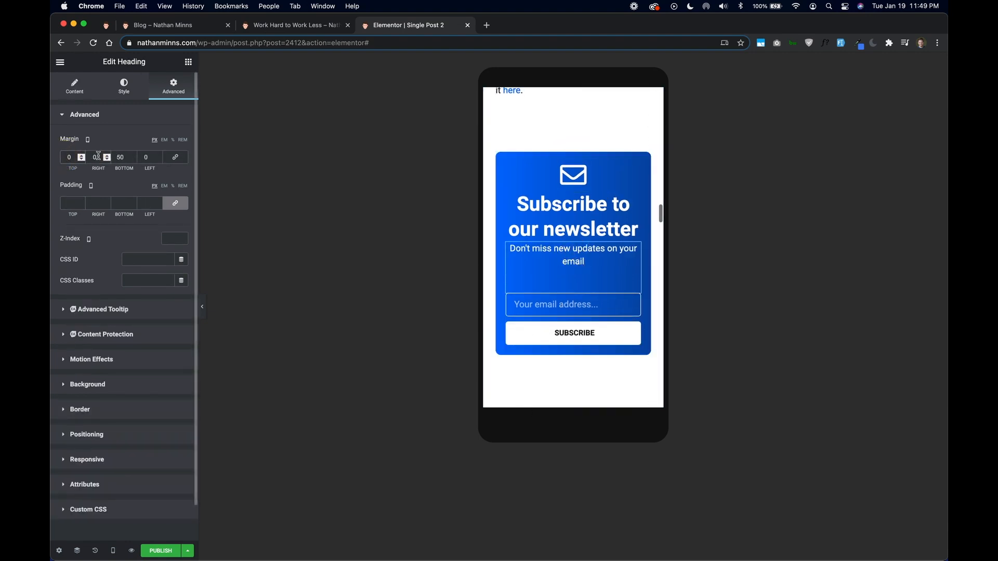
pyautogui.write('0')
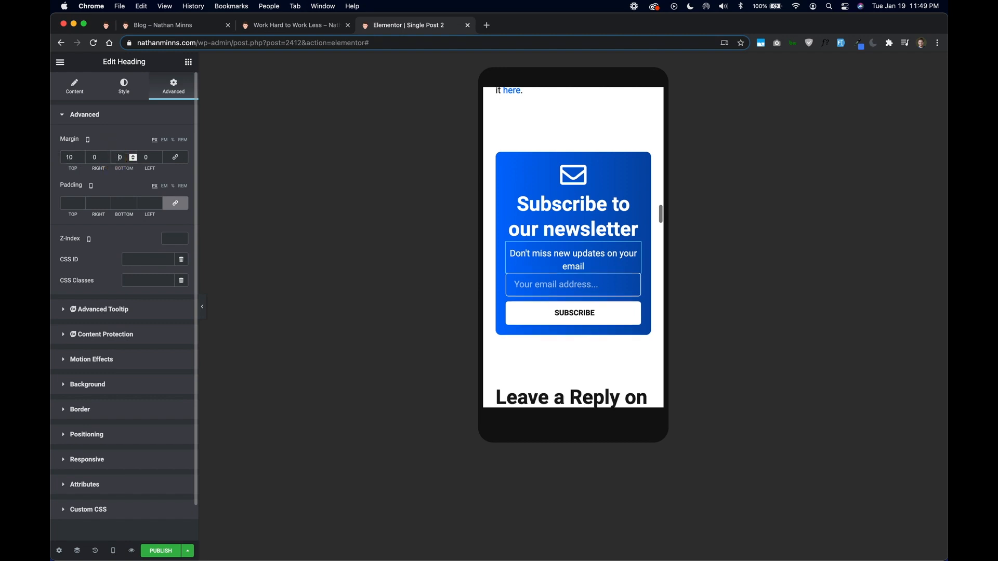
pyautogui.write('3')
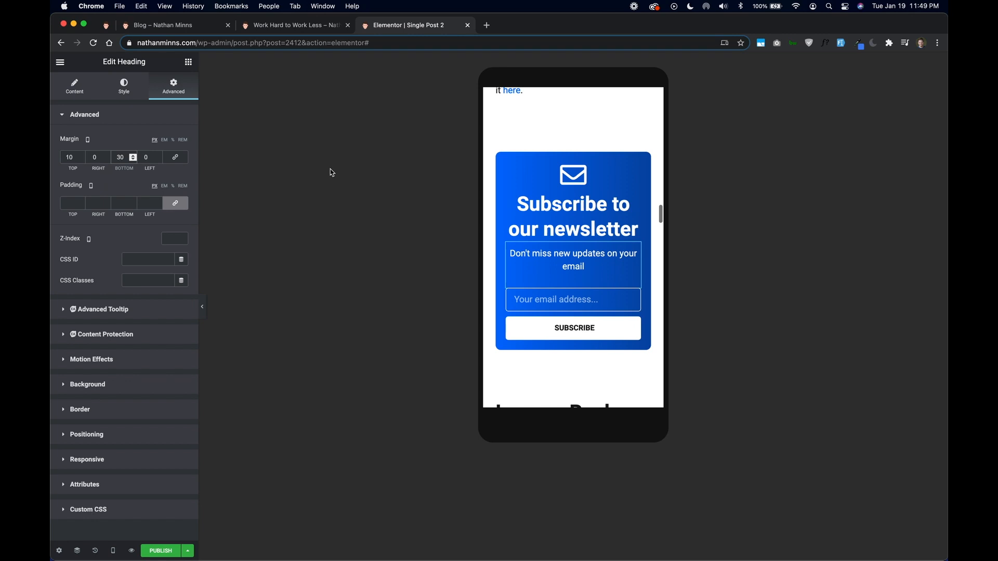
# Scroll the mobile preview down to the empty section below the Related Posts cards.
pyautogui.scroll(-3, 571, 249)
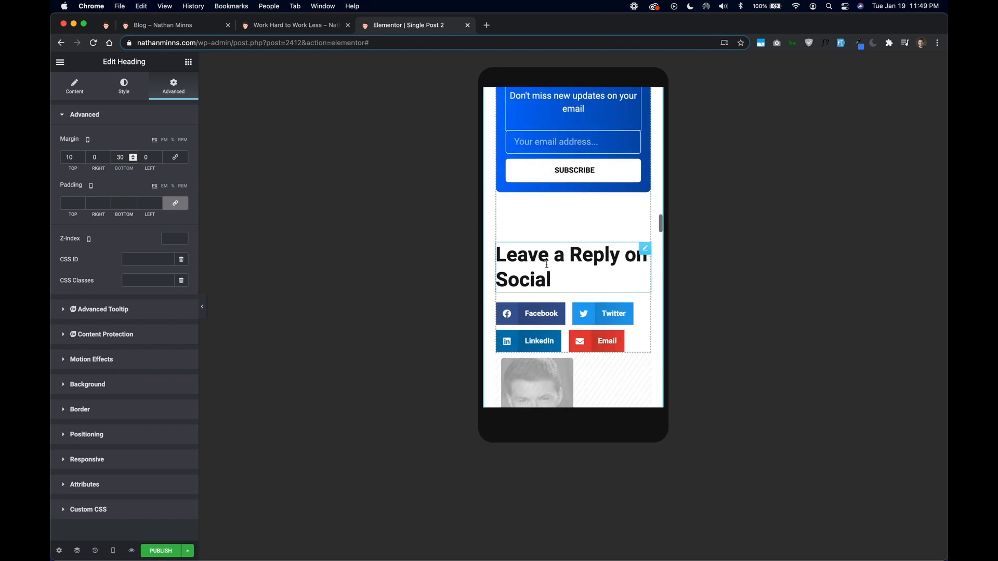
pyautogui.scroll(-2, 530, 188)
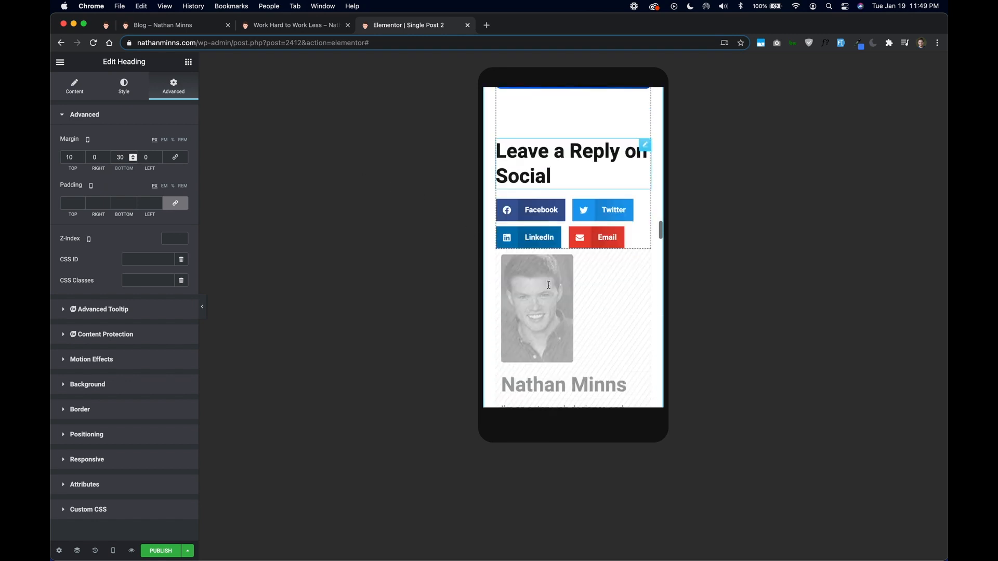
pyautogui.click(203, 307)
pyautogui.scroll(-2, 471, 230)
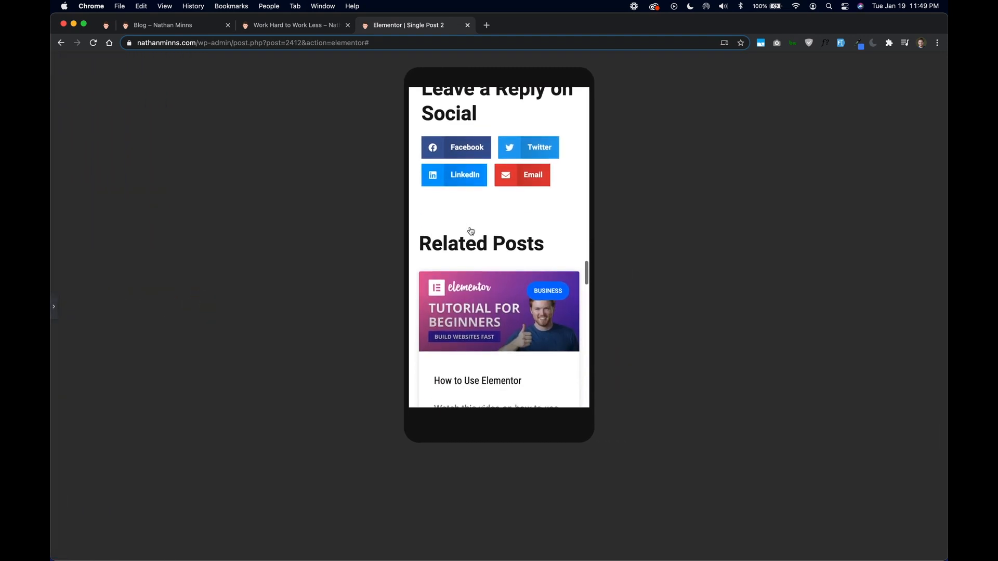
pyautogui.scroll(-10, 471, 231)
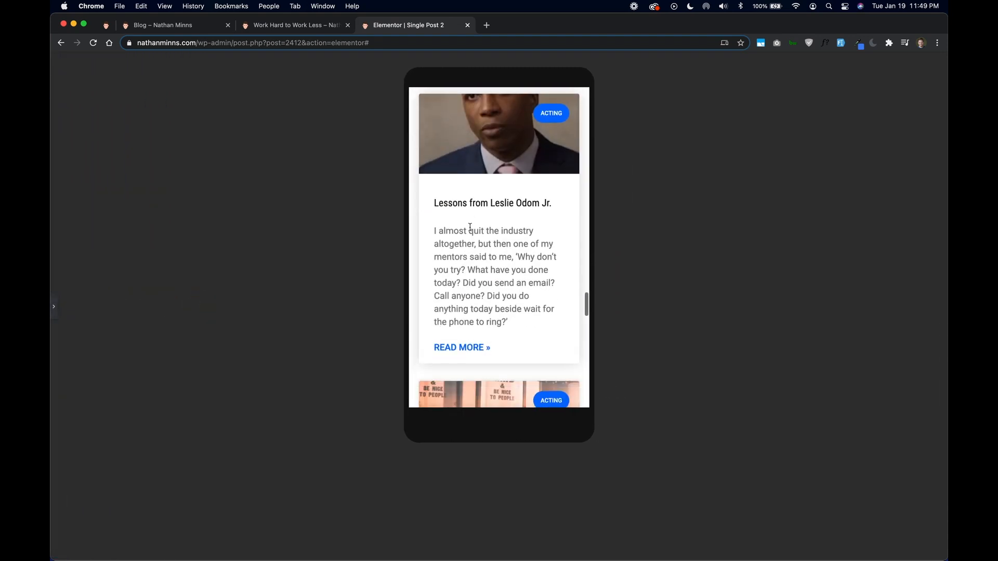
pyautogui.scroll(-10, 471, 231)
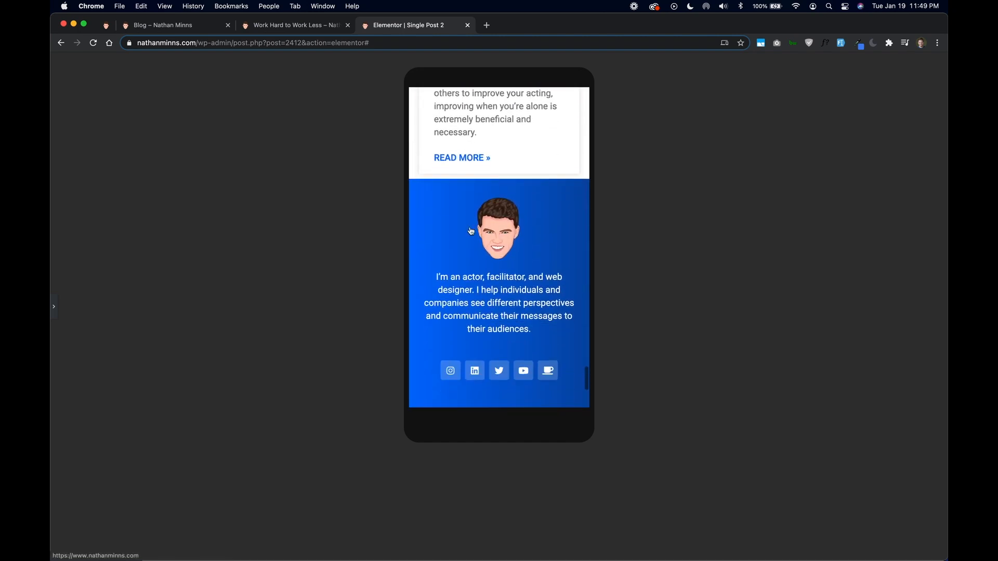
pyautogui.click(53, 307)
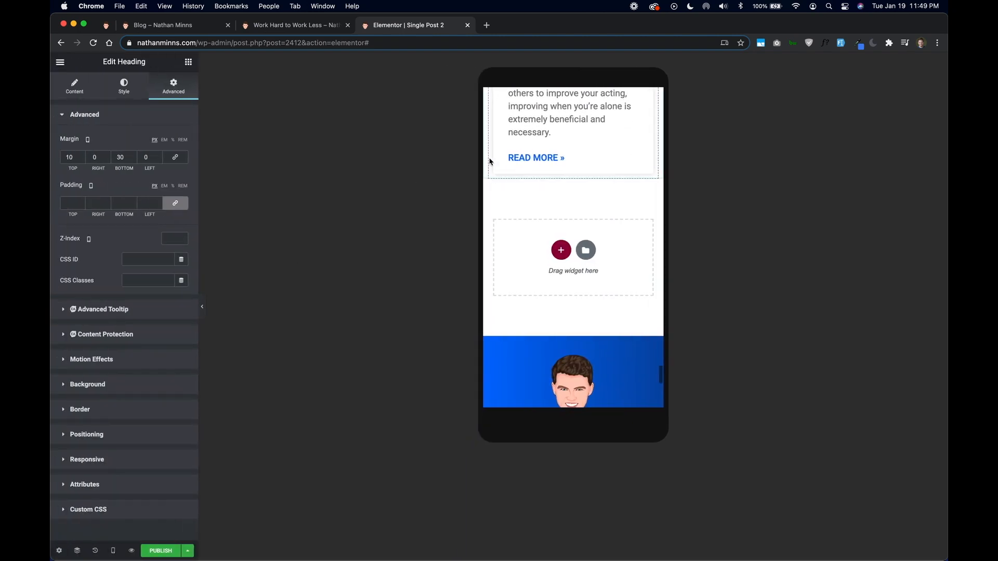
# Unlink the empty section's padding, set bottom to 60 with other sides 0, and check it.
pyautogui.rightClick(486, 162)
pyautogui.click(499, 167)
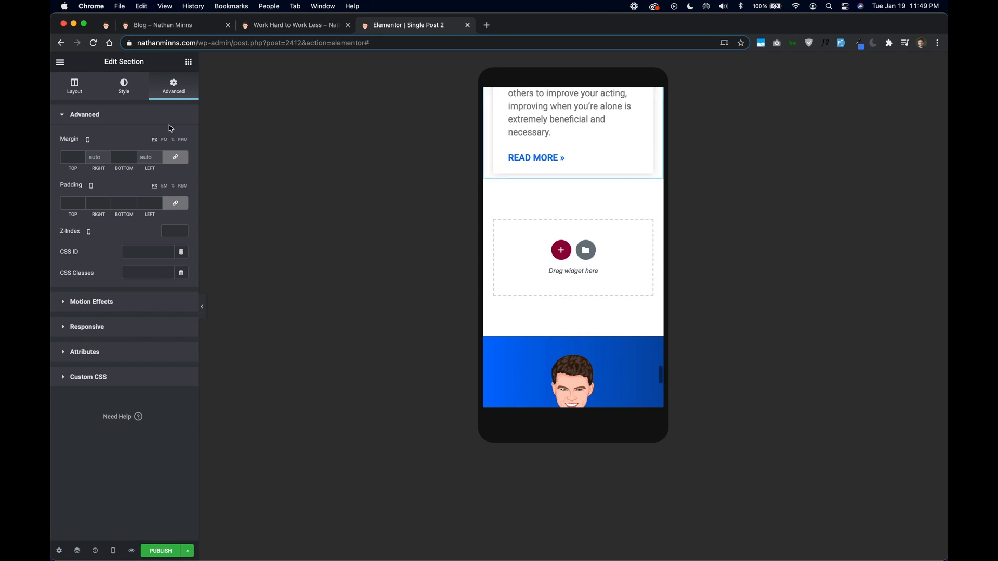
pyautogui.click(176, 209)
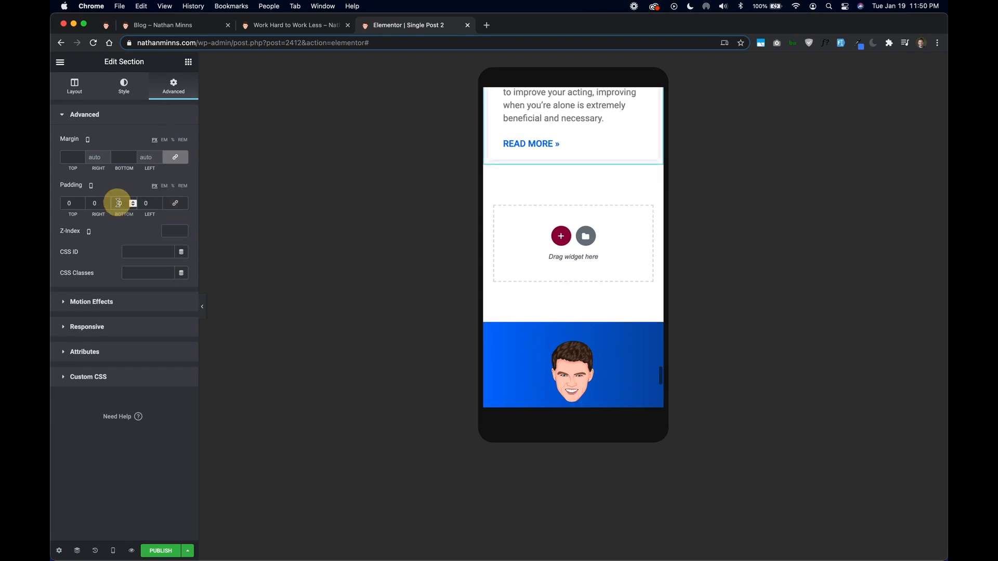
pyautogui.write('6')
pyautogui.click(206, 309)
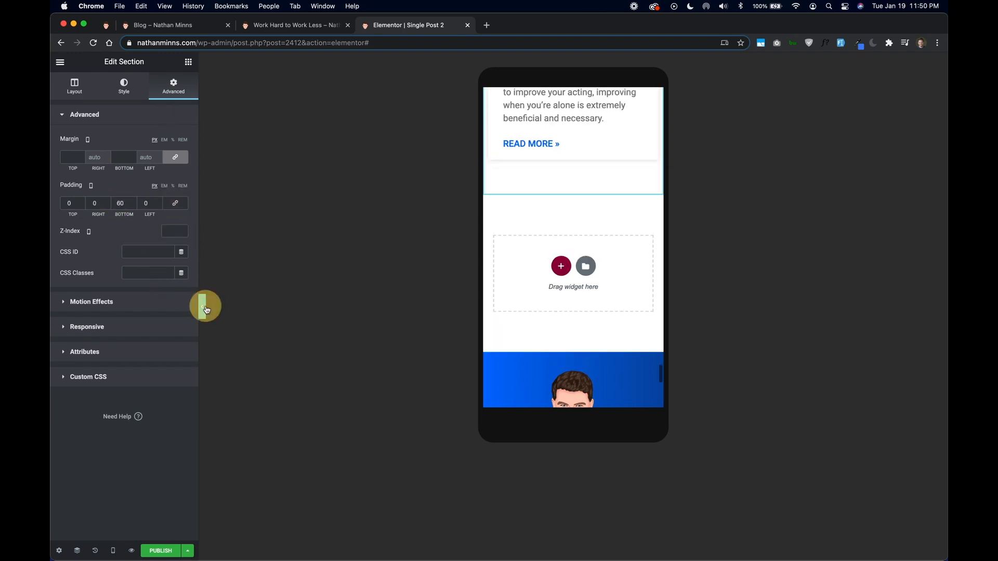
pyautogui.scroll(3, 449, 223)
pyautogui.scroll(15, 451, 224)
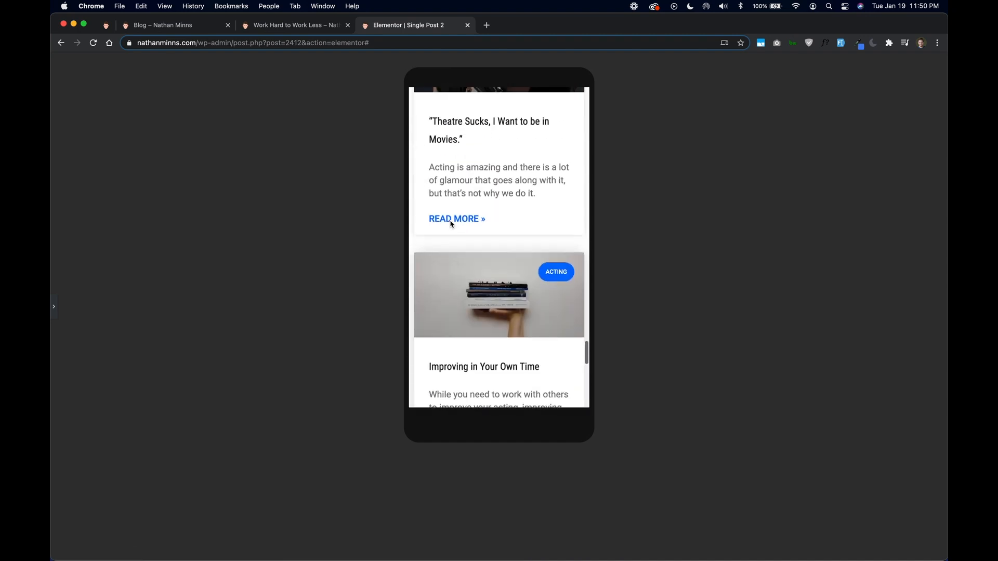
pyautogui.scroll(15, 450, 221)
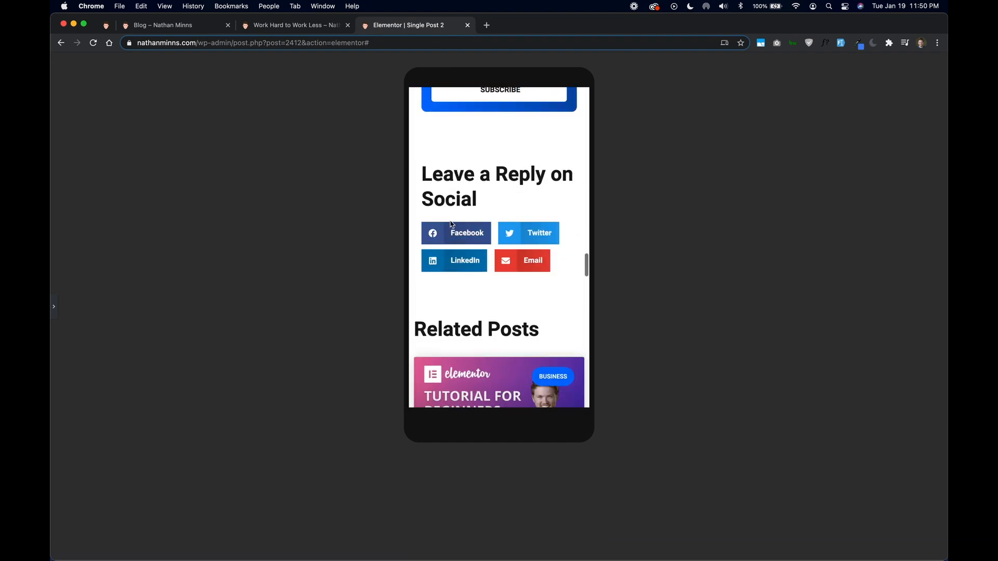
pyautogui.scroll(10, 450, 221)
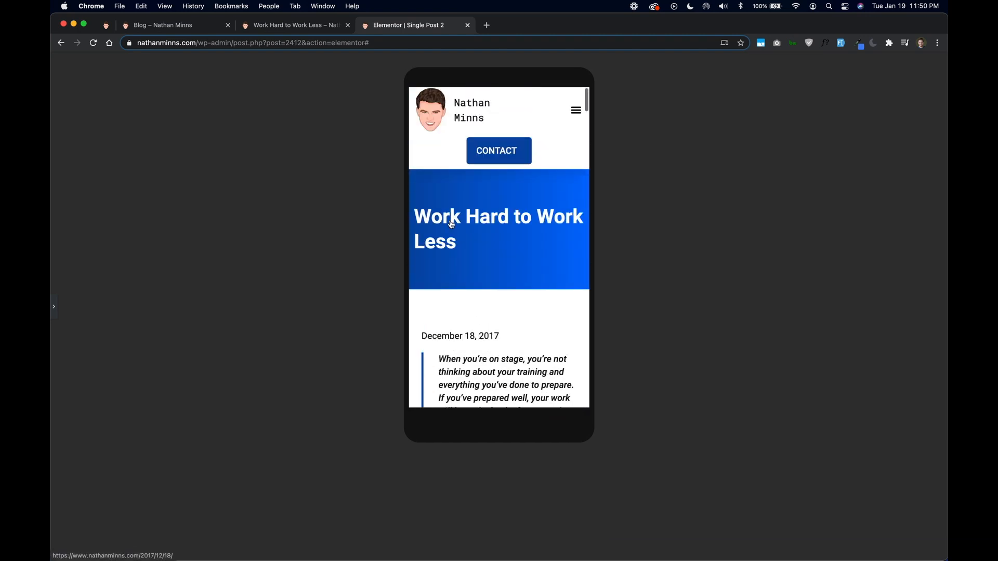
pyautogui.click(54, 306)
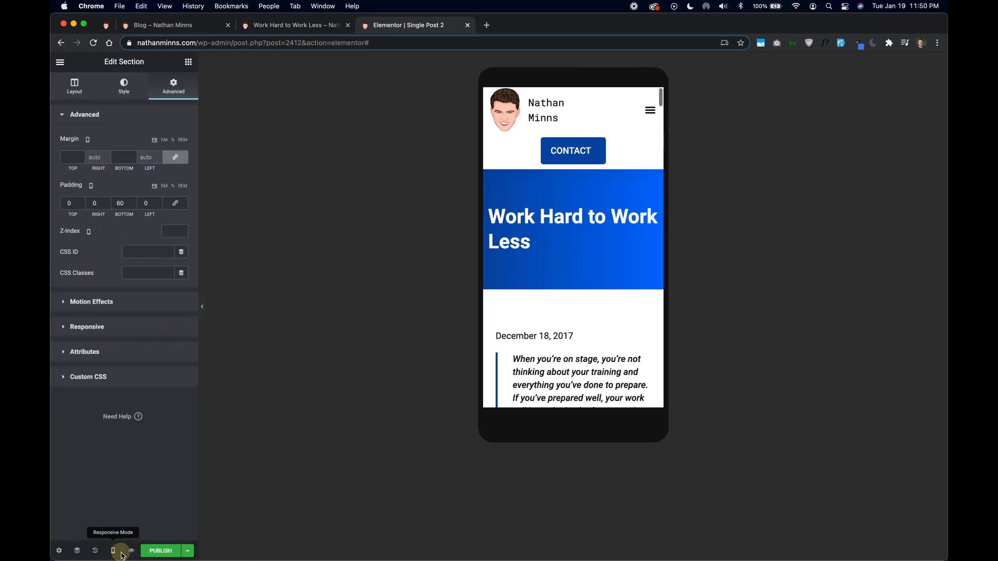
# Switch the preview back to Desktop, review the page, and open the publish options menu.
pyautogui.moveTo(110, 550)
pyautogui.click(113, 482)
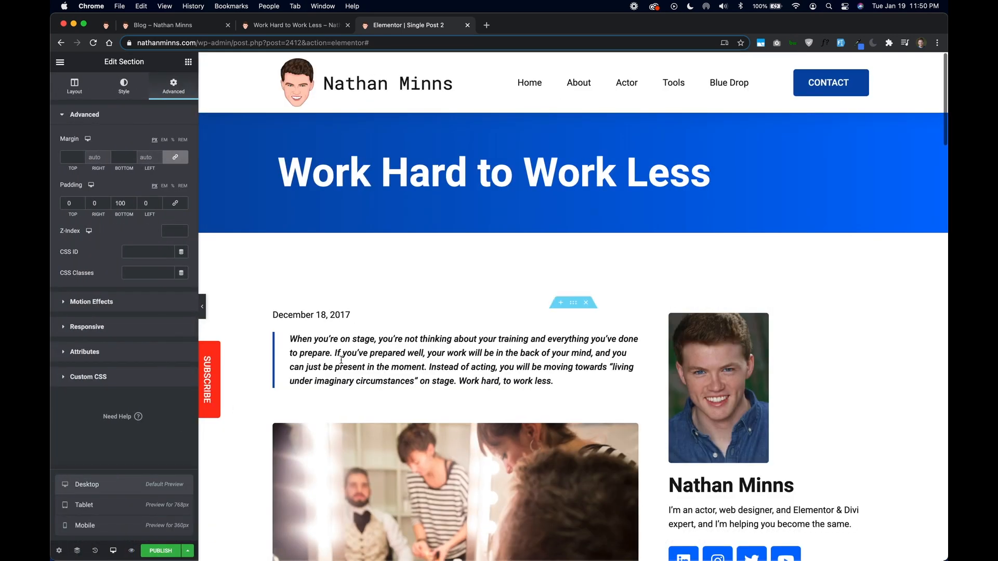
pyautogui.scroll(-20, 374, 355)
pyautogui.scroll(-5, 374, 355)
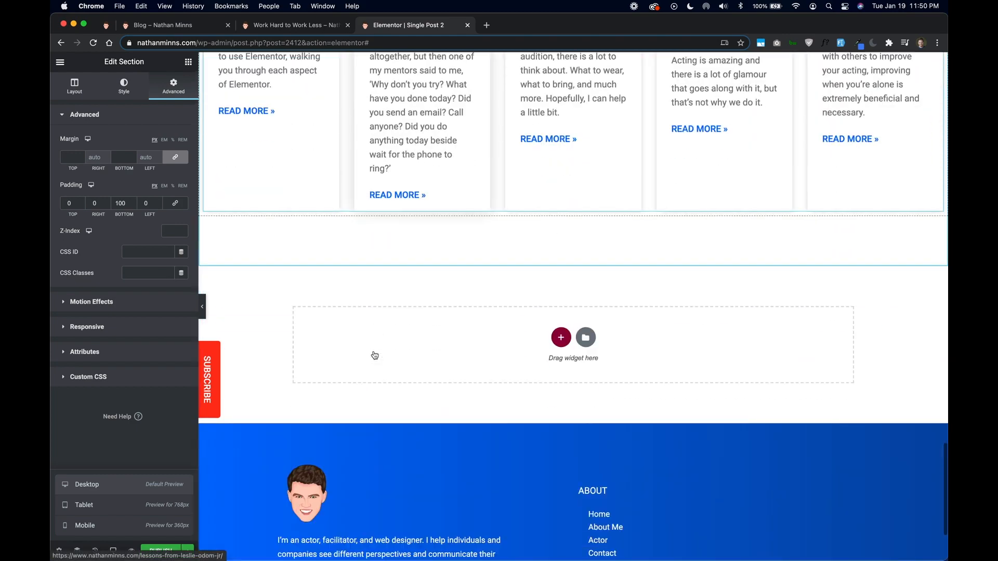
pyautogui.scroll(20, 374, 352)
pyautogui.scroll(2, 374, 351)
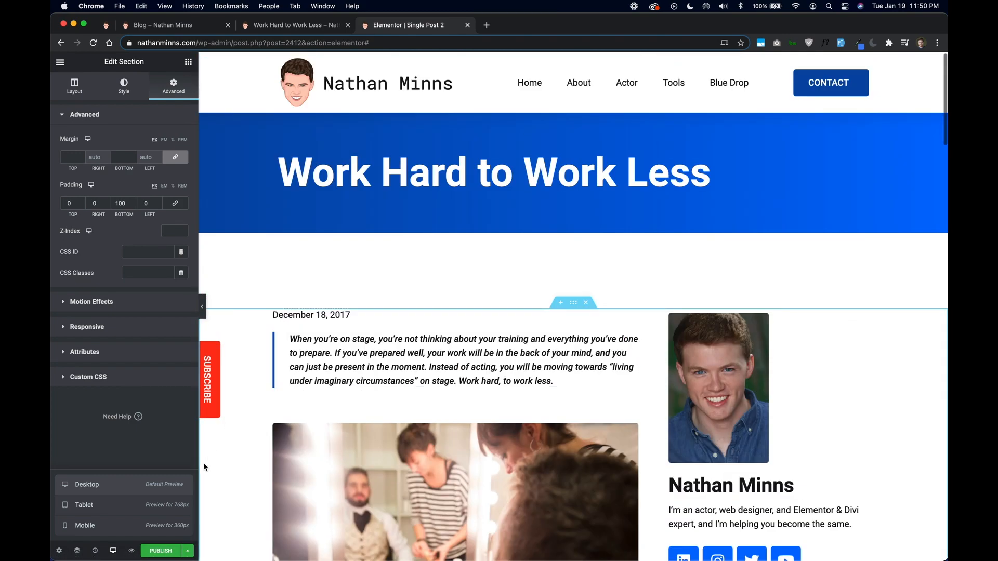
pyautogui.click(188, 552)
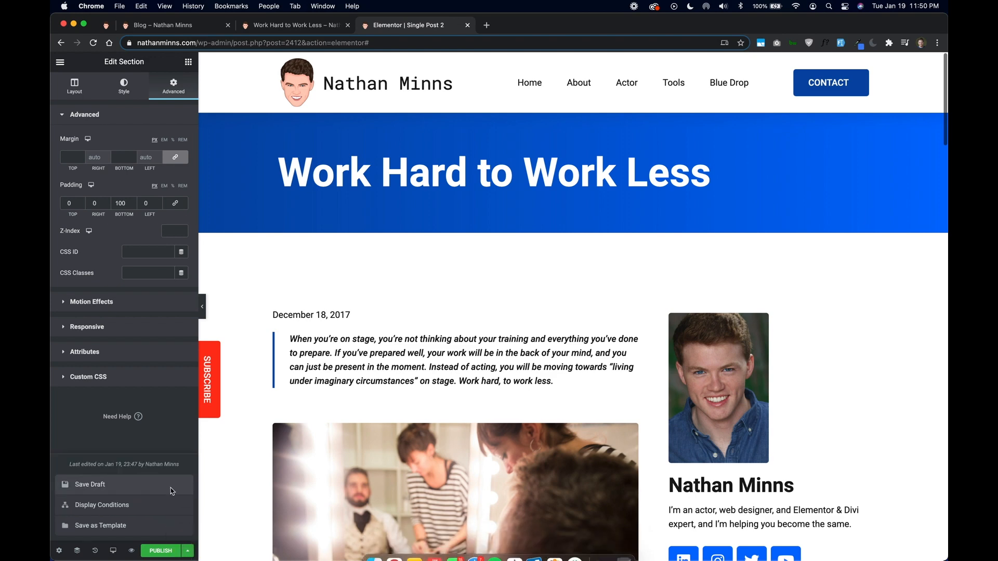
# Add an Include display condition for the template set to All Singular.
pyautogui.click(154, 505)
pyautogui.click(504, 349)
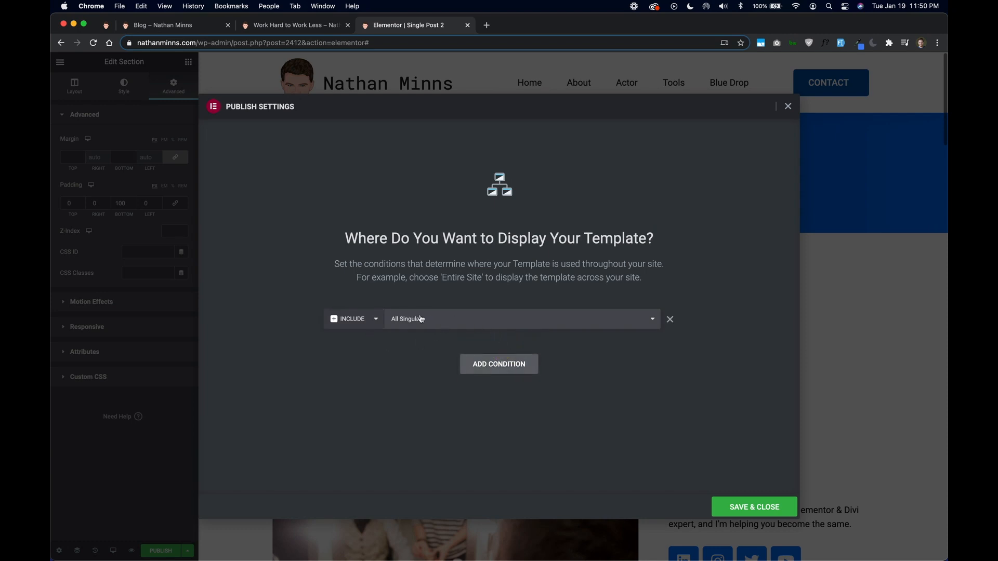
pyautogui.click(440, 319)
pyautogui.click(441, 318)
pyautogui.click(444, 318)
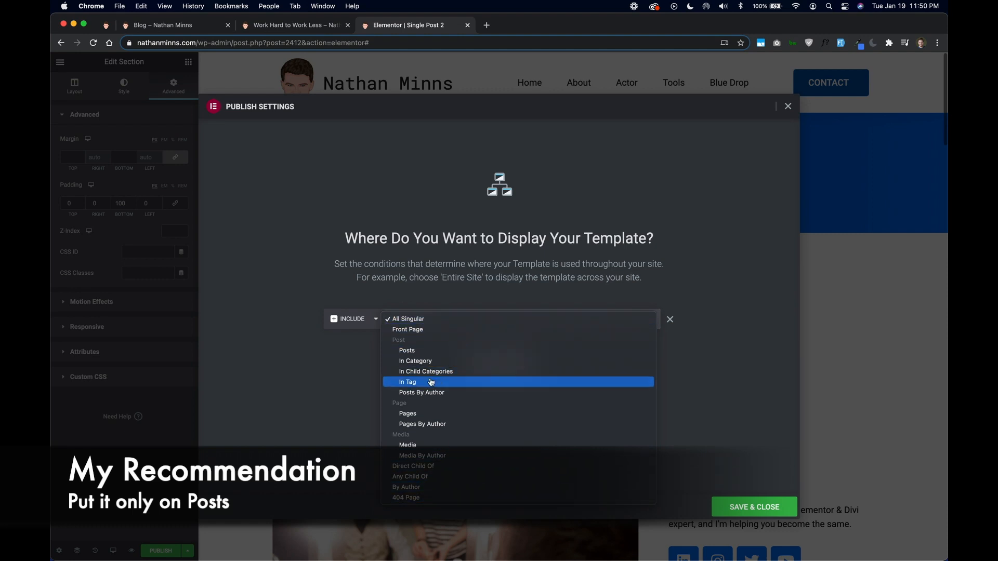
pyautogui.click(482, 288)
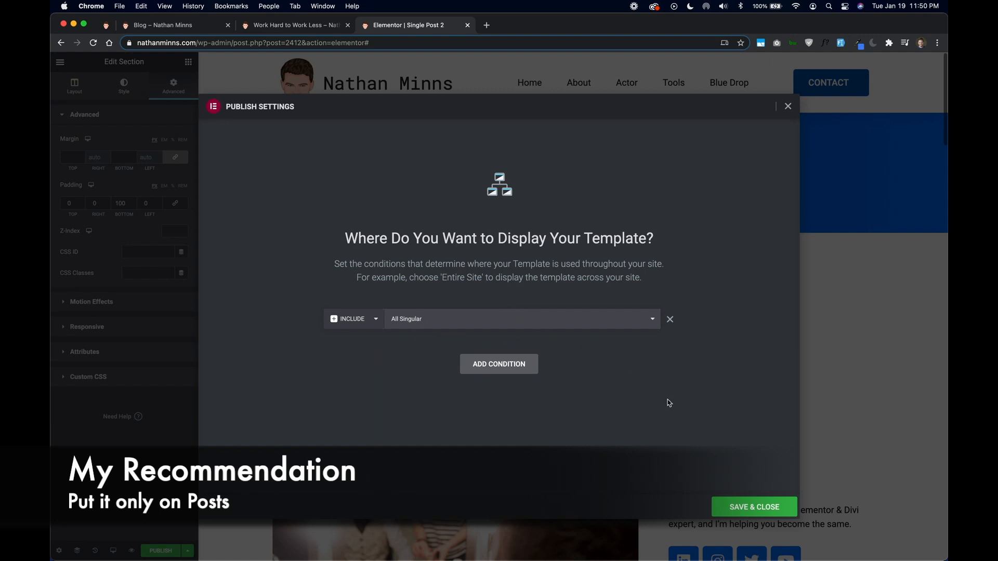